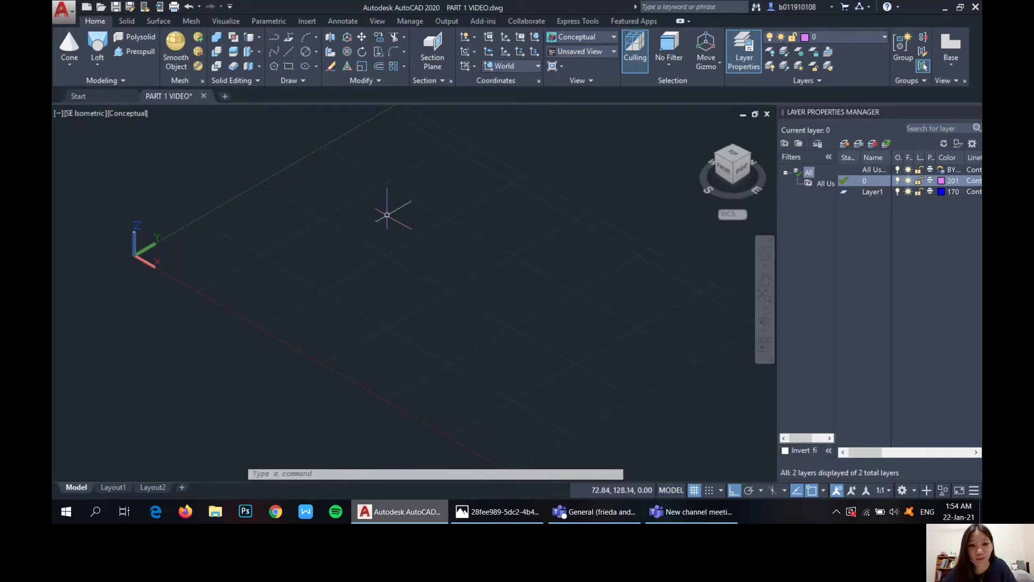
- Draw a straight line 0.8 units long along the X axis in empty model space
{"action": "left_click", "coordinate": [294, 48]}
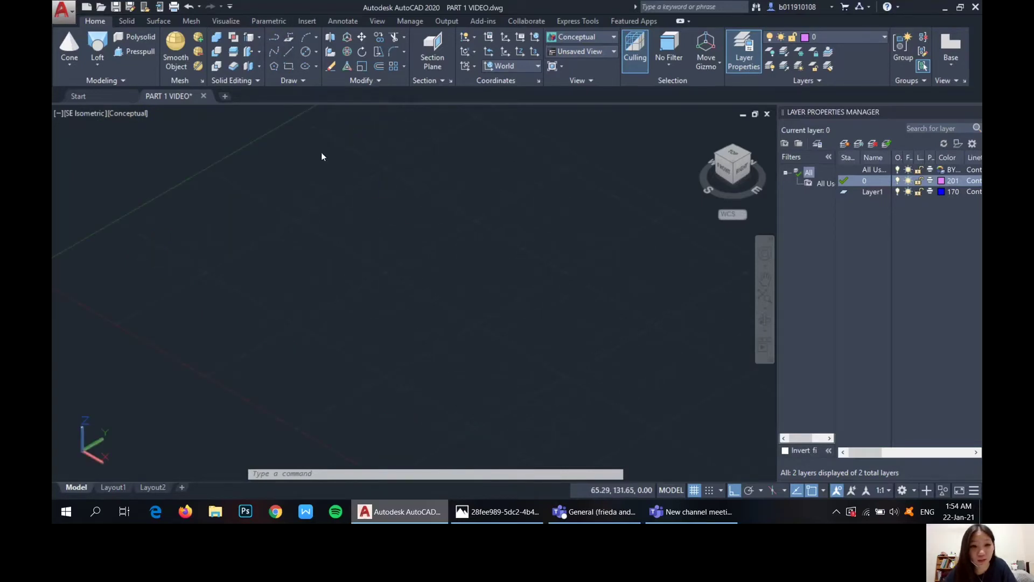
{"action": "left_click", "coordinate": [300, 206]}
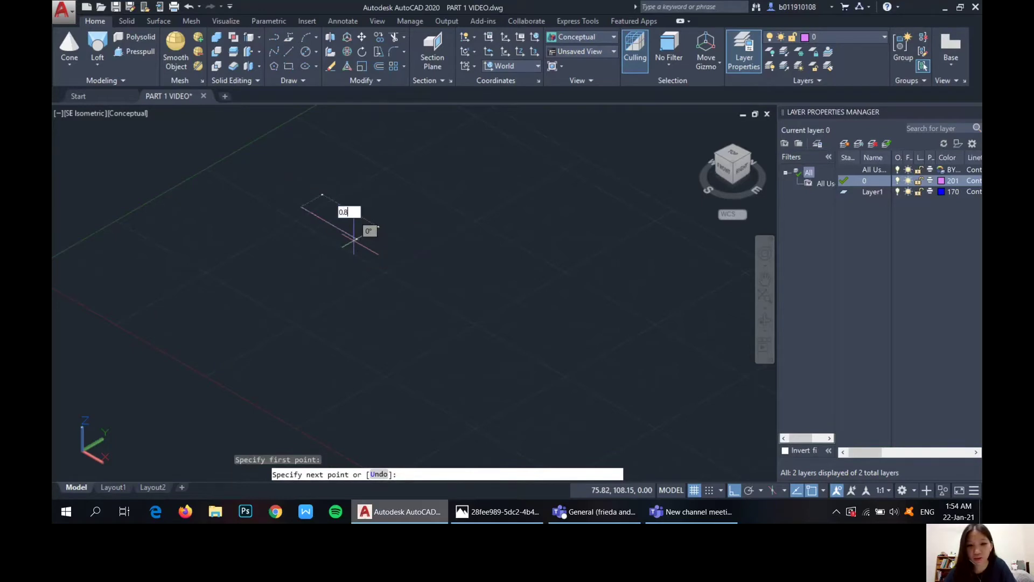
{"action": "type", "text": "0.8"}
{"action": "key", "text": "Return"}
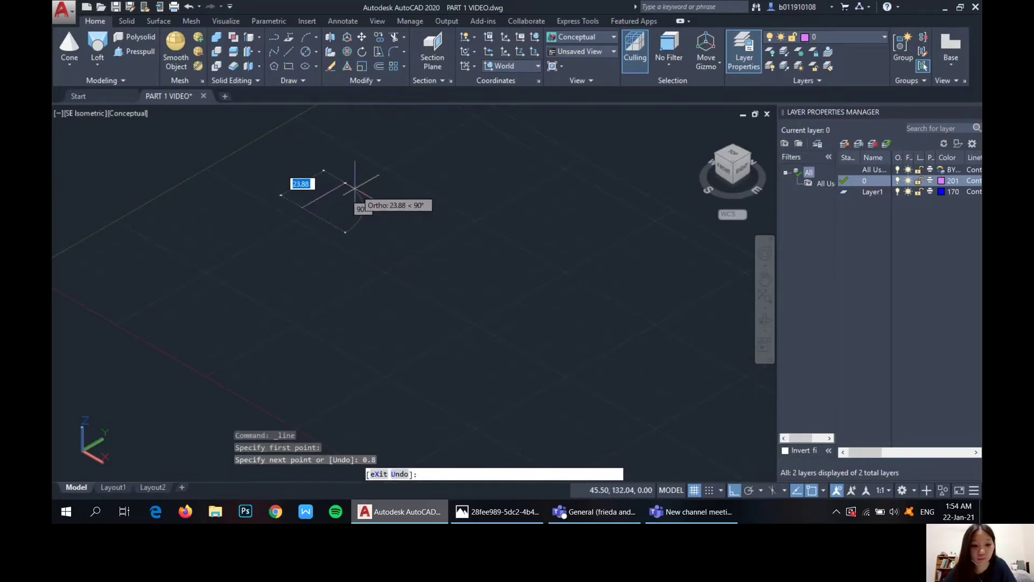
{"action": "key", "text": "Escape"}
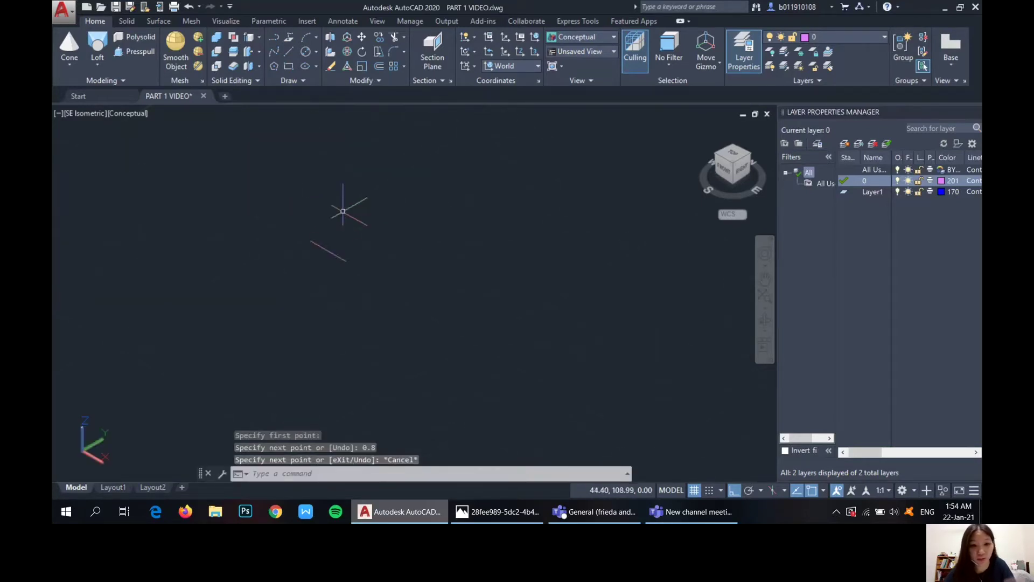
- Switch the coordinate system from World to the Right orientation
{"action": "mouse_move", "coordinate": [362, 227]}
{"action": "middle_mouse_down"}
{"action": "mouse_move", "coordinate": [345, 229]}
{"action": "mouse_move", "coordinate": [429, 228]}
{"action": "middle_mouse_up"}
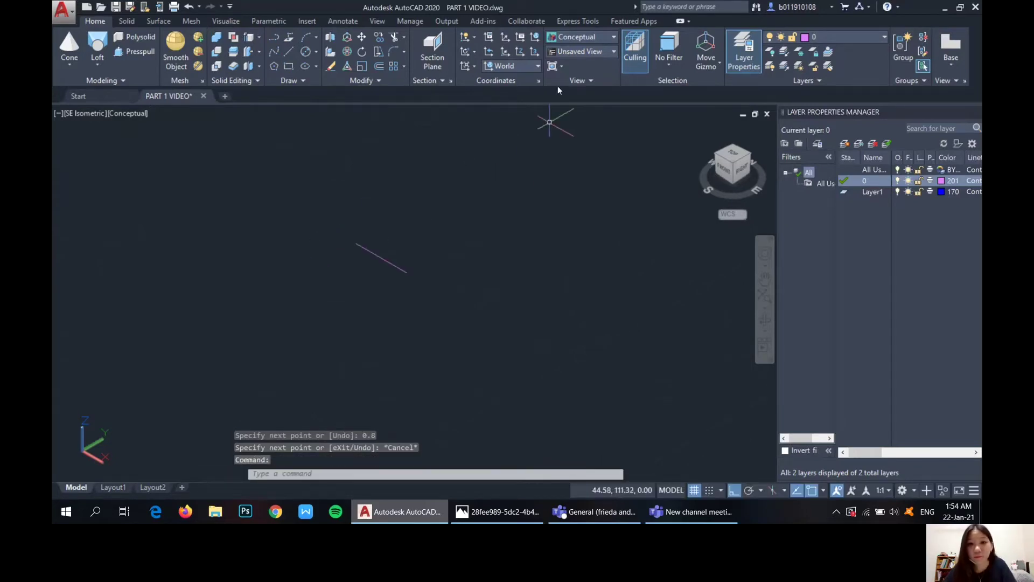
{"action": "left_click", "coordinate": [532, 66]}
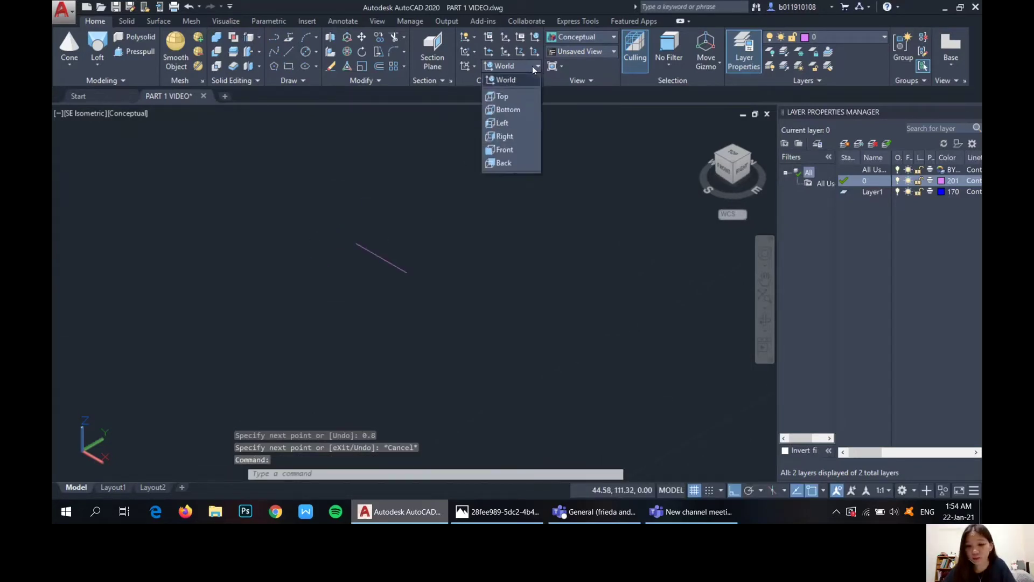
{"action": "key", "text": "Down"}
{"action": "key", "text": "Down"}
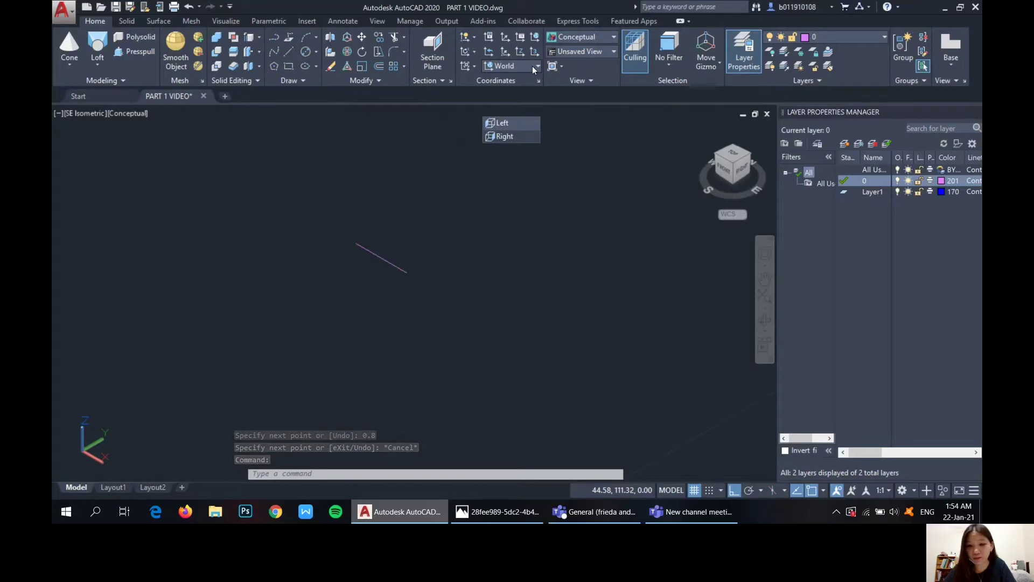
{"action": "key", "text": "Return"}
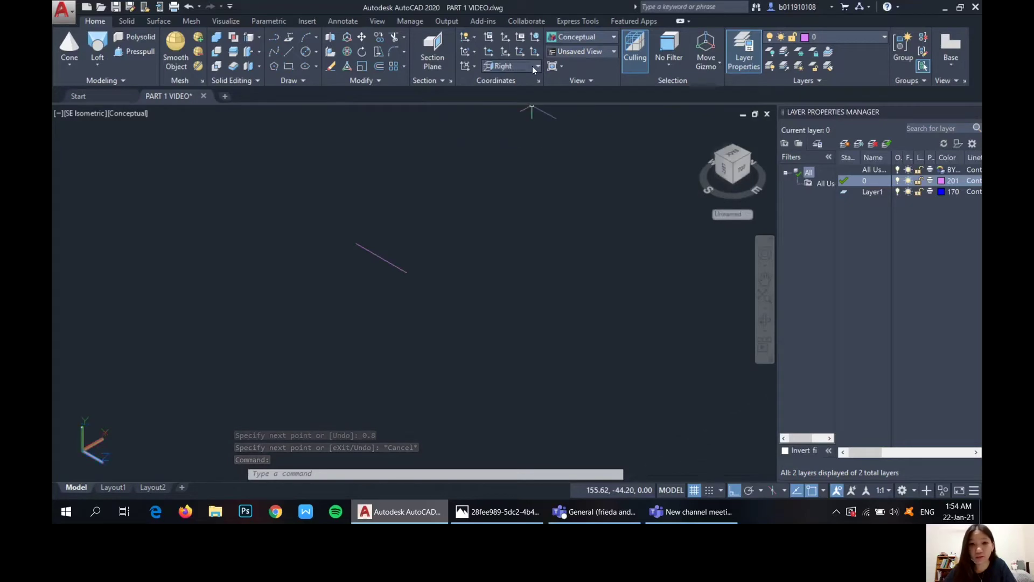
- Draw a circle of diameter 1 centred on the line's back end and one of diameter 1.2 on its front end
{"action": "left_click", "coordinate": [315, 54]}
{"action": "left_click", "coordinate": [356, 244]}
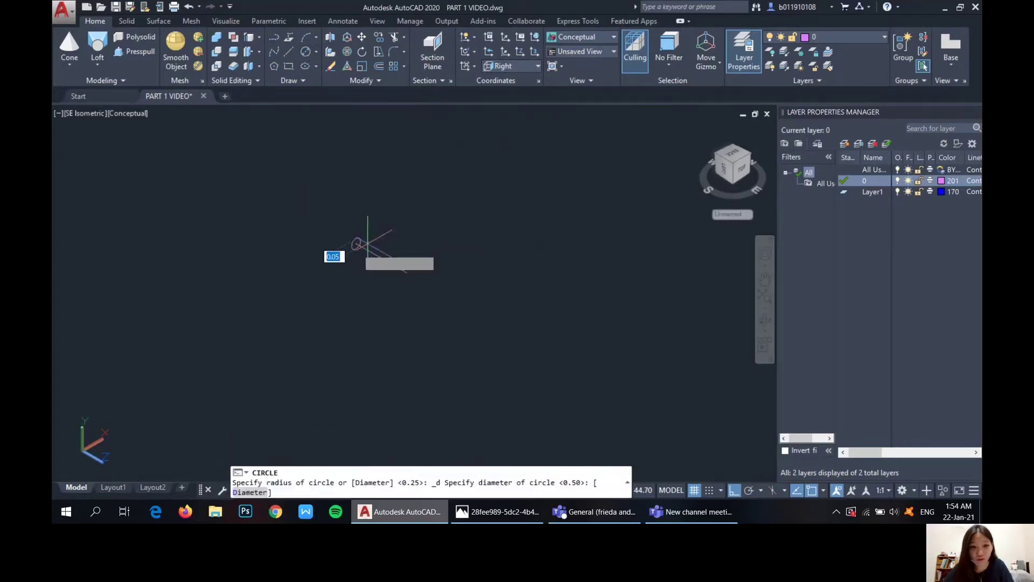
{"action": "type", "text": "1"}
{"action": "key", "text": "Return"}
{"action": "key", "text": "Return"}
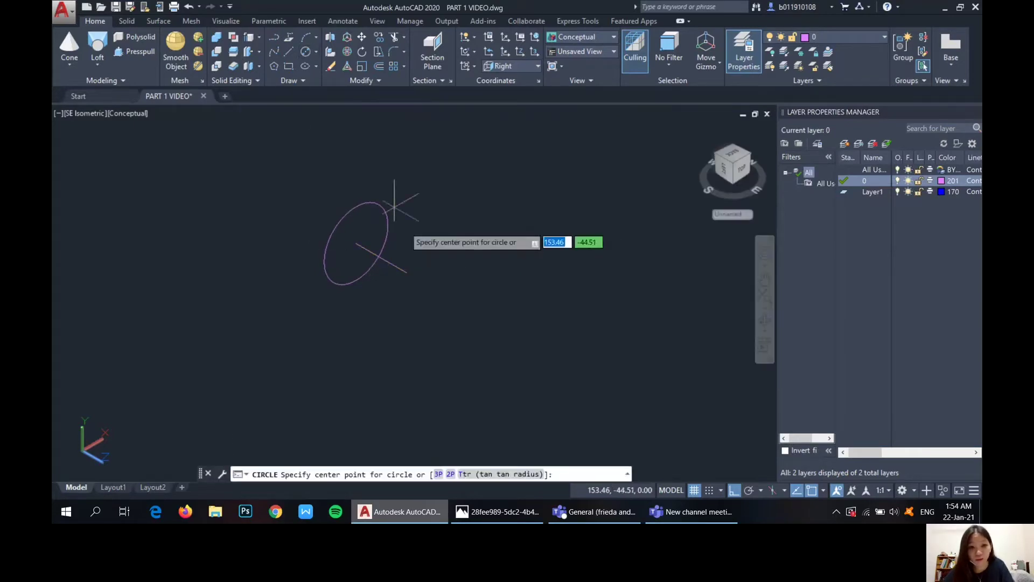
{"action": "left_click", "coordinate": [406, 271]}
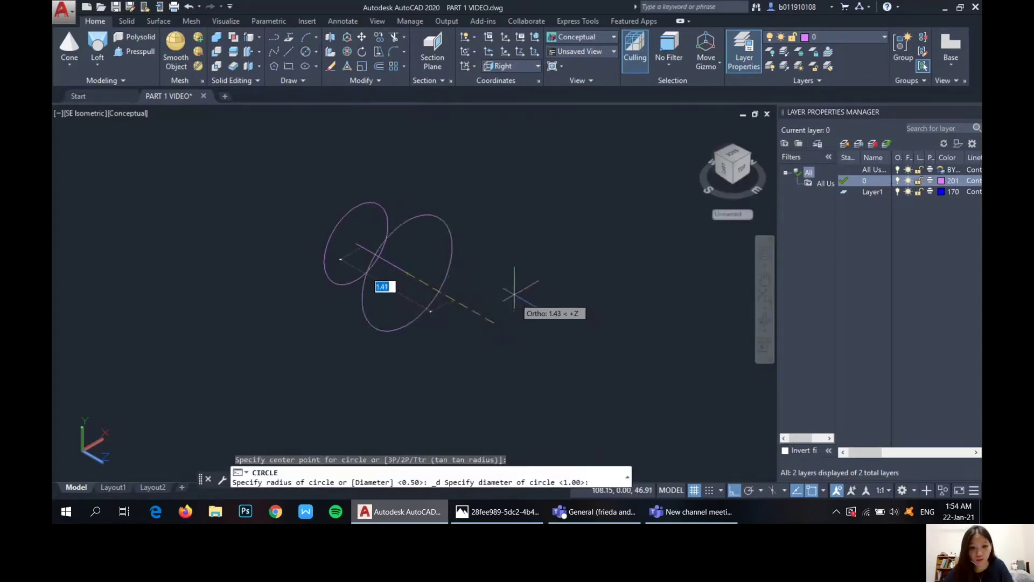
{"action": "key", "text": "Return"}
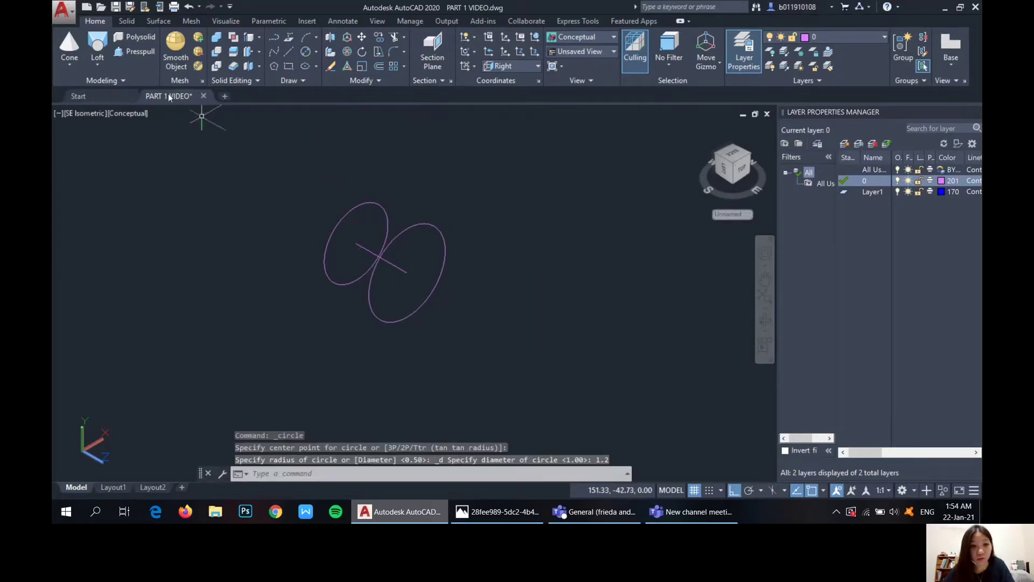
- Loft a solid from the diameter 1 circle to the diameter 1.2 circle using cross sections only
{"action": "left_click", "coordinate": [97, 48]}
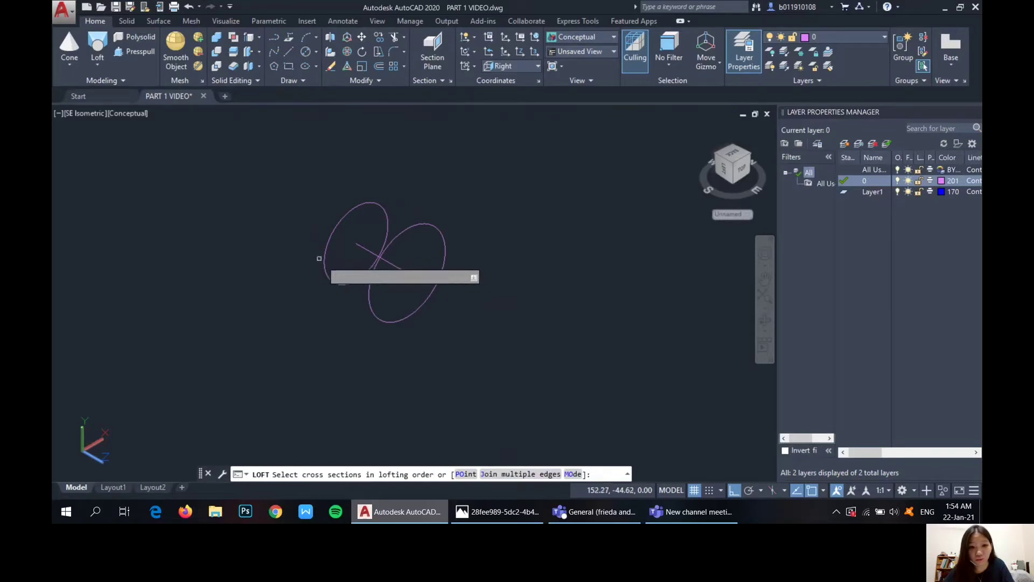
{"action": "left_click", "coordinate": [335, 278]}
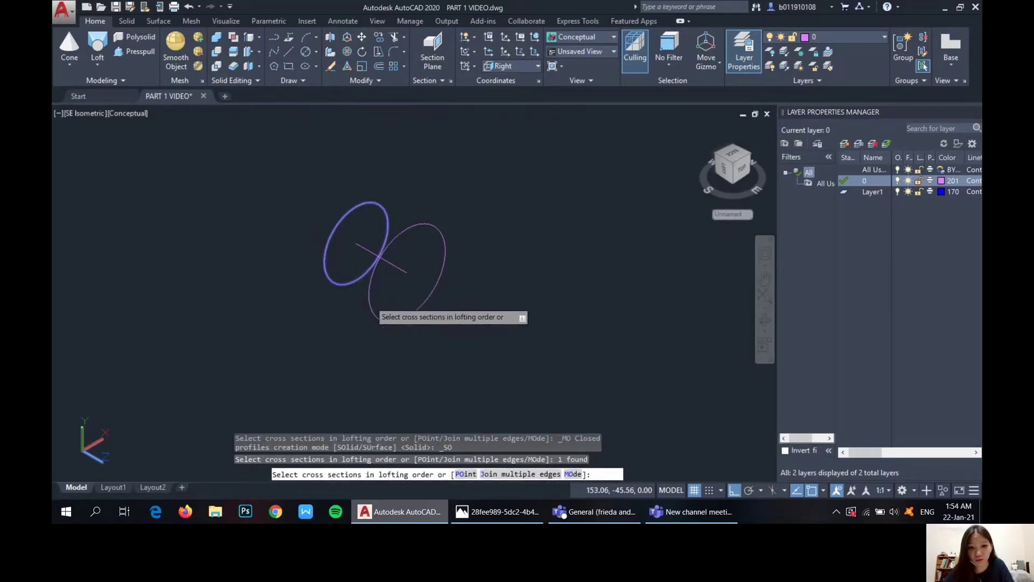
{"action": "left_click", "coordinate": [370, 297]}
{"action": "key", "text": "Return"}
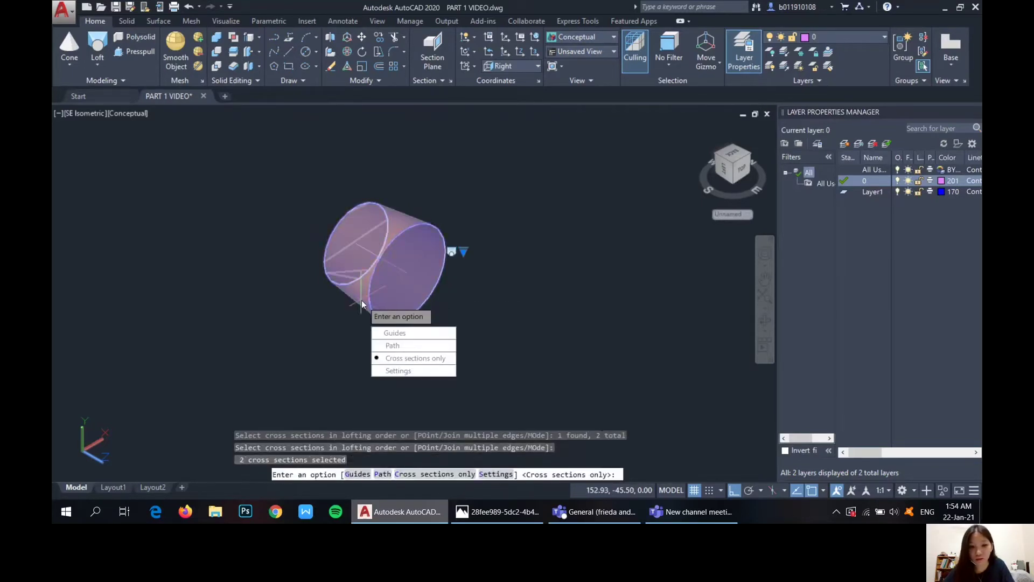
{"action": "left_click", "coordinate": [393, 357]}
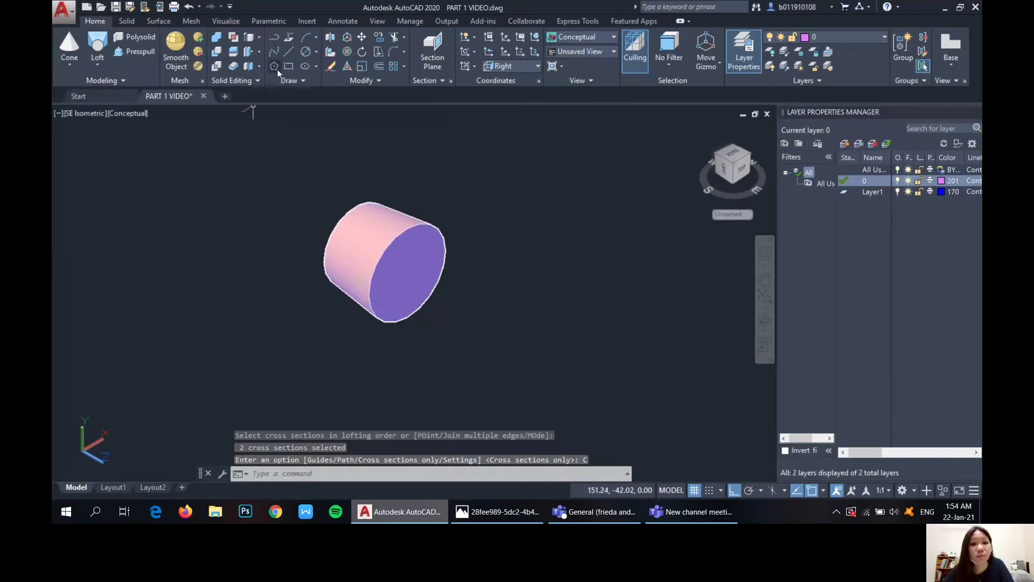
- Draw a circle of diameter 1.2 centred on the larger end face of the lofted solid
{"action": "left_click", "coordinate": [305, 54]}
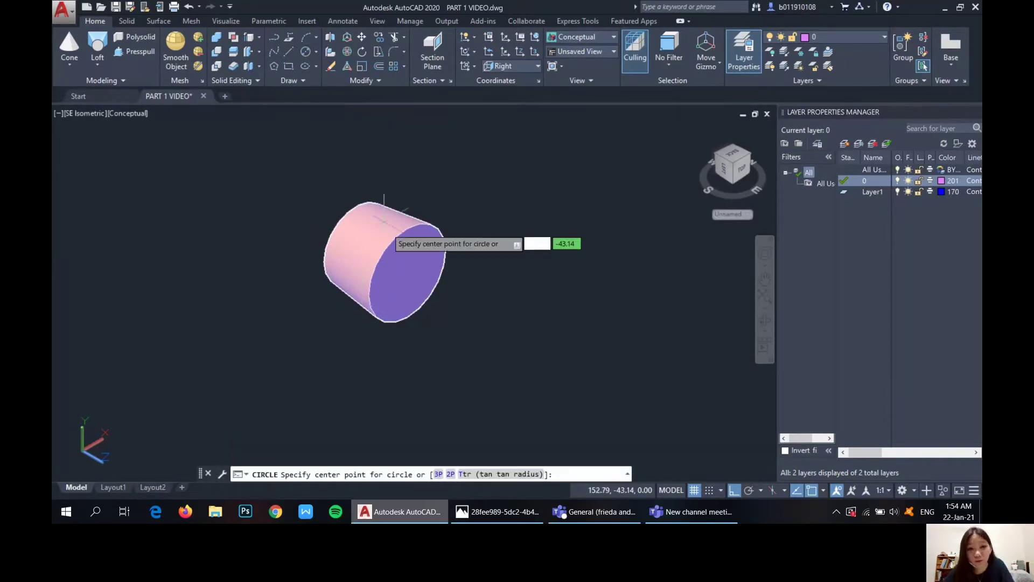
{"action": "left_click", "coordinate": [410, 272]}
{"action": "type", "text": "1"}
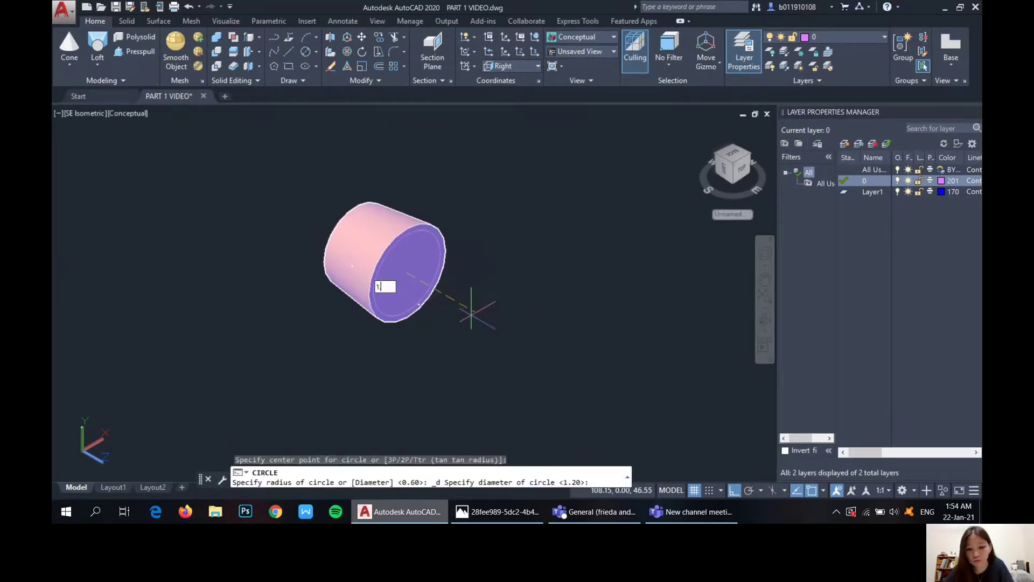
{"action": "type", "text": ".2"}
{"action": "key", "text": "Return"}
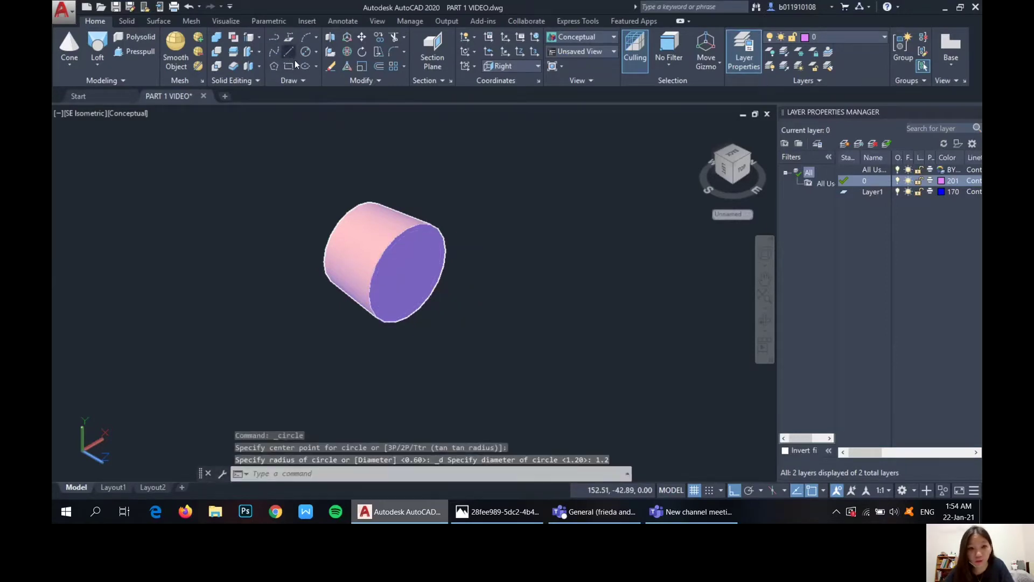
- Draw a 0.2 unit line outward along the Z axis from the centre of the larger end face
{"action": "left_click", "coordinate": [290, 52]}
{"action": "left_click", "coordinate": [406, 273]}
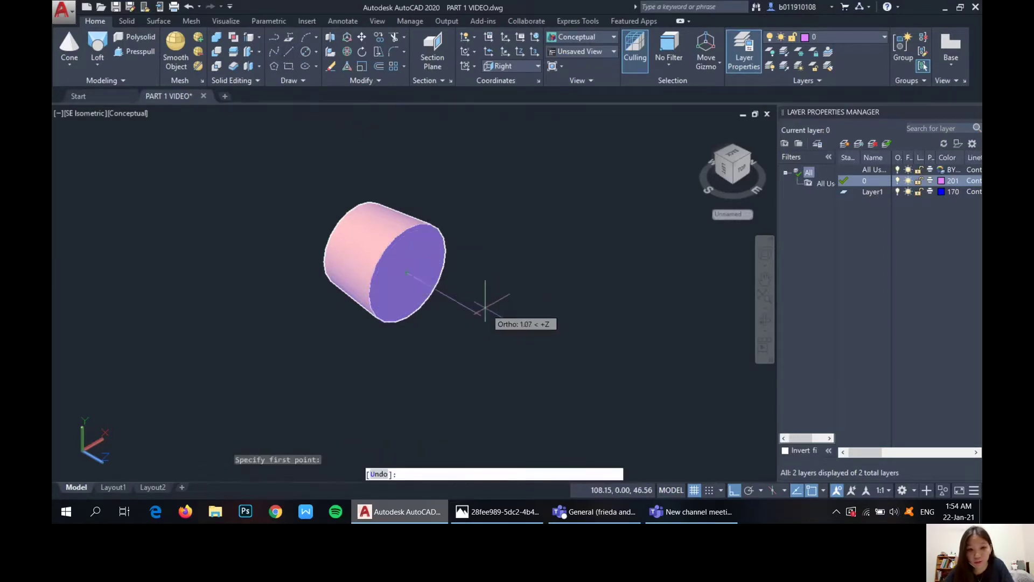
{"action": "type", "text": "0"}
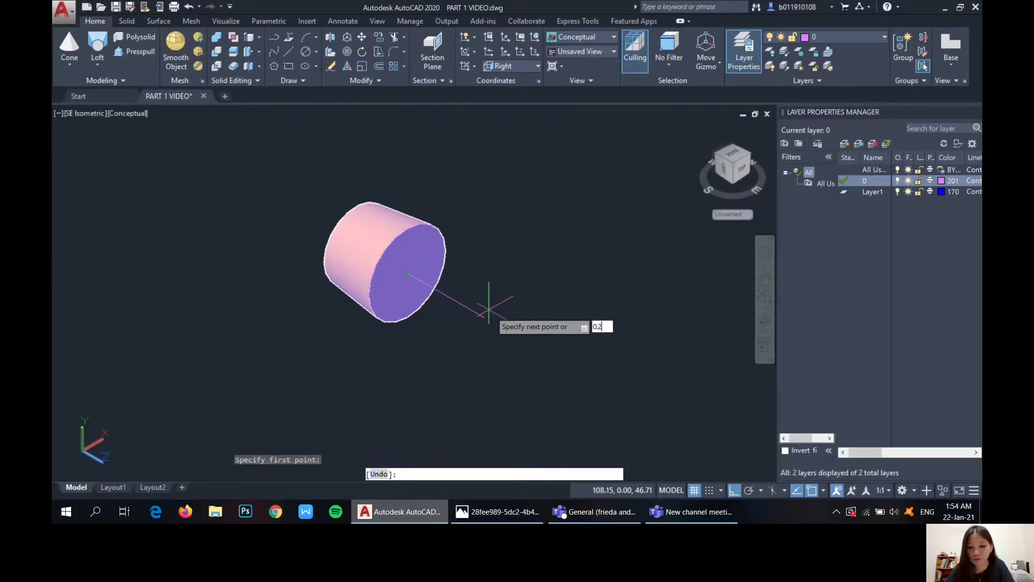
{"action": "type", "text": ".2"}
{"action": "key", "text": "Return"}
{"action": "key", "text": "Escape"}
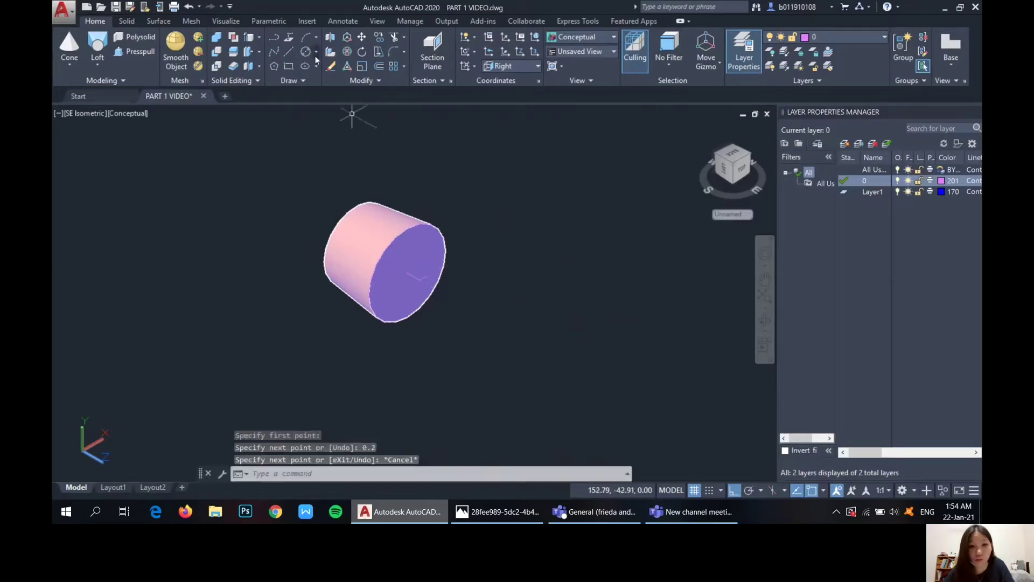
- Draw a circle of diameter 1 centred on the outer end of the 0.2 unit line
{"action": "left_click", "coordinate": [310, 56]}
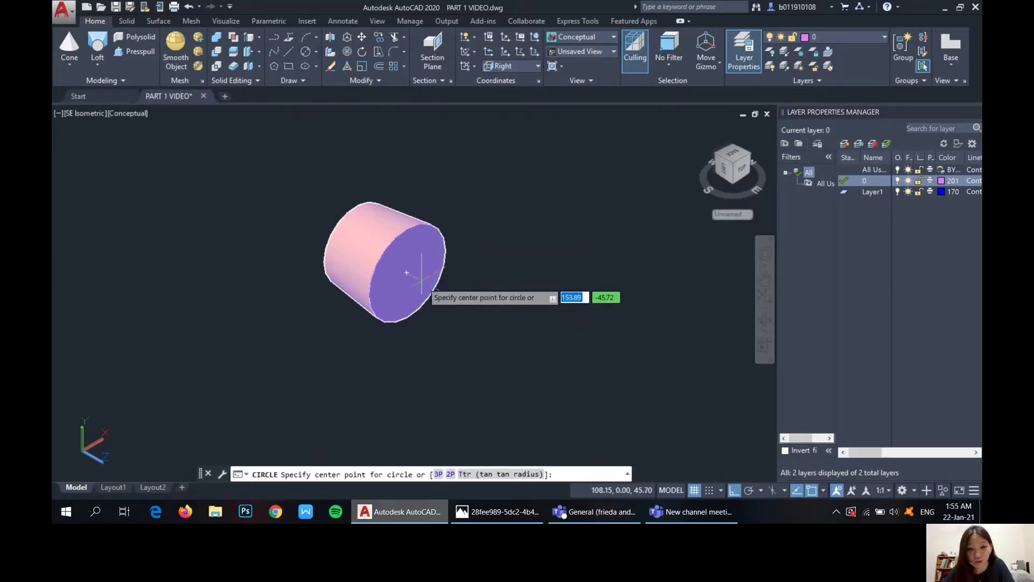
{"action": "left_click", "coordinate": [420, 279]}
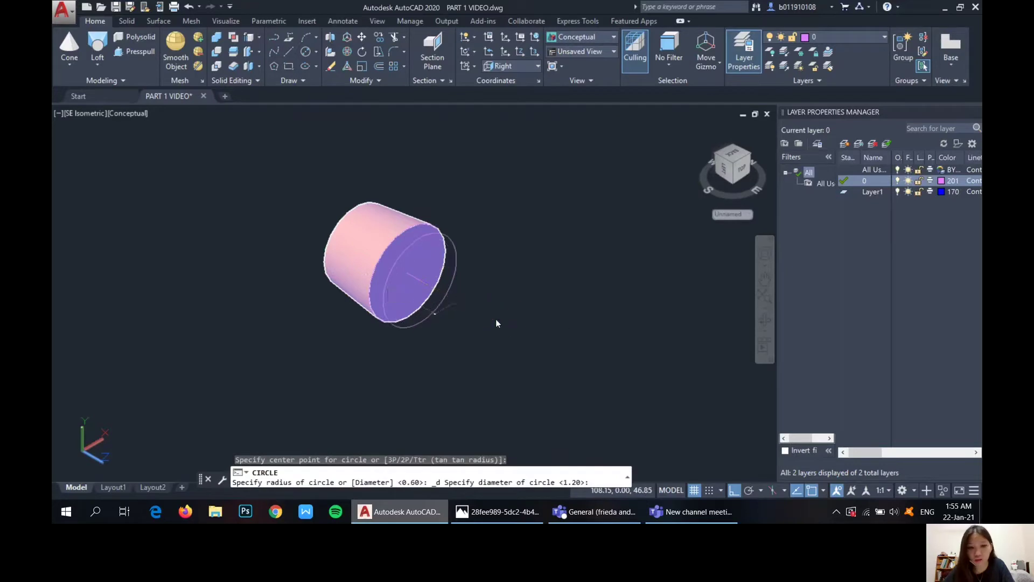
{"action": "type", "text": "1"}
{"action": "key", "text": "Return"}
- Loft a tapered solid between the new diameter 1 circle and the diameter 1.2 circle using cross sections only
{"action": "left_click", "coordinate": [98, 47]}
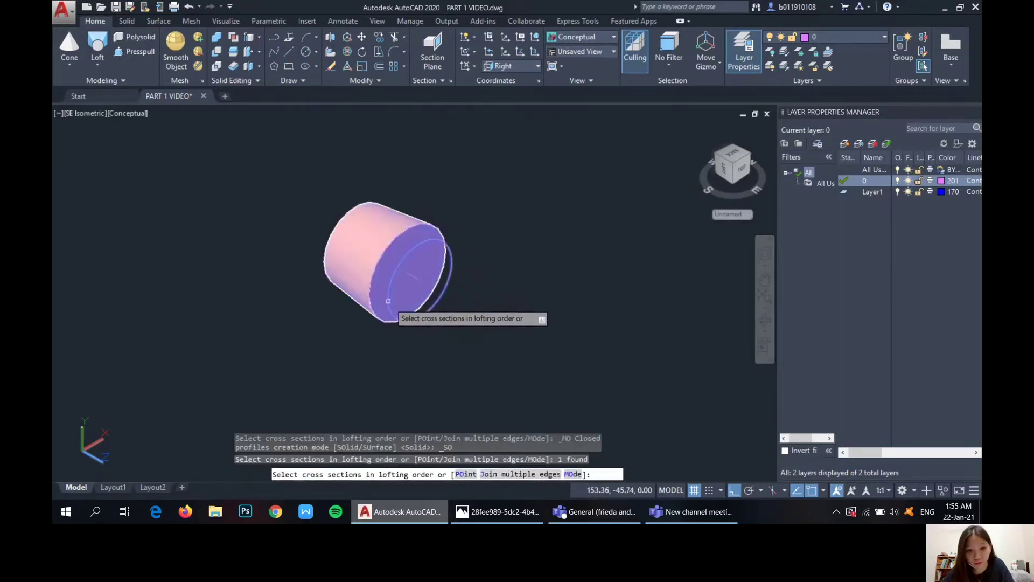
{"action": "left_click", "coordinate": [383, 335]}
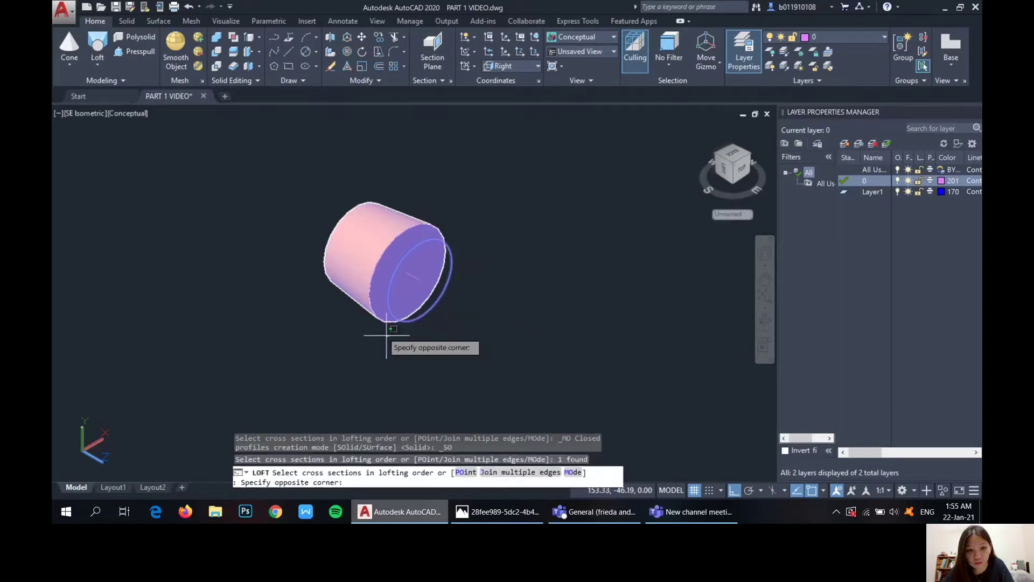
{"action": "left_click", "coordinate": [372, 313]}
{"action": "key", "text": "Return"}
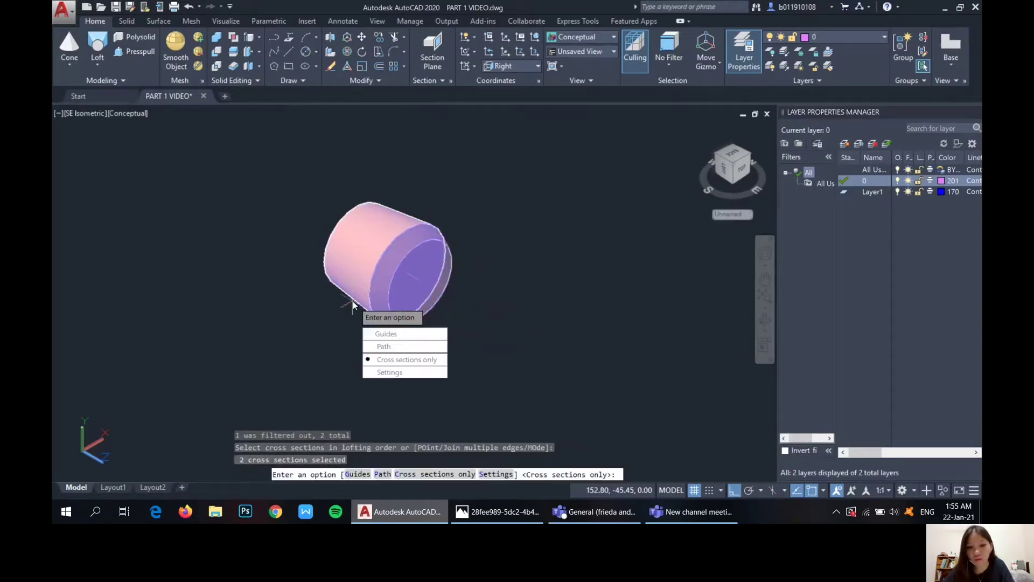
{"action": "left_click", "coordinate": [437, 361]}
- Copy both lofted solids 1.00 unit along their axis, from the back face's centre to the front face's centre
{"action": "middle_click_drag", "start_coordinate": [503, 261], "coordinate": [490, 263], "text": "shift"}
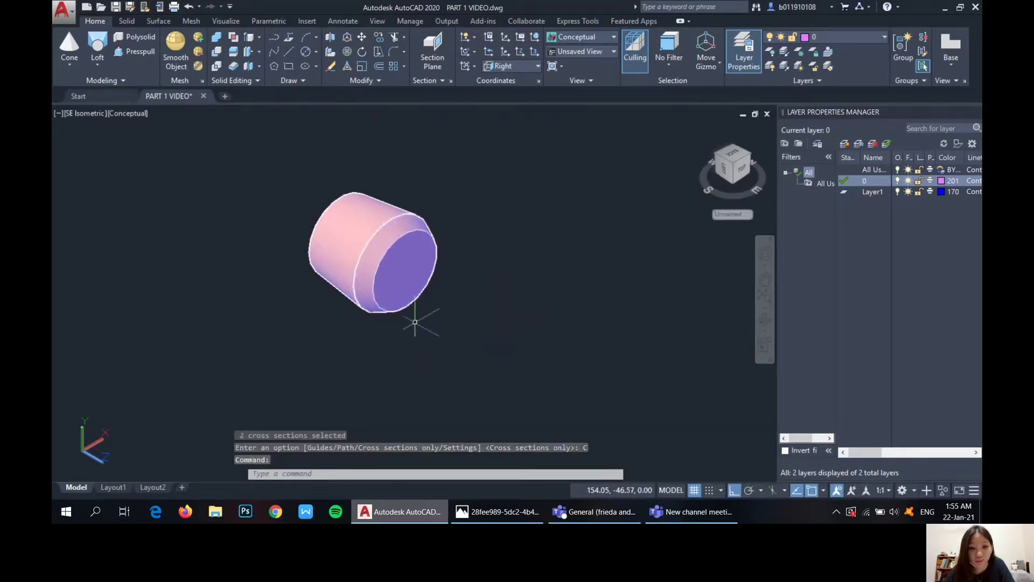
{"action": "left_click", "coordinate": [372, 280]}
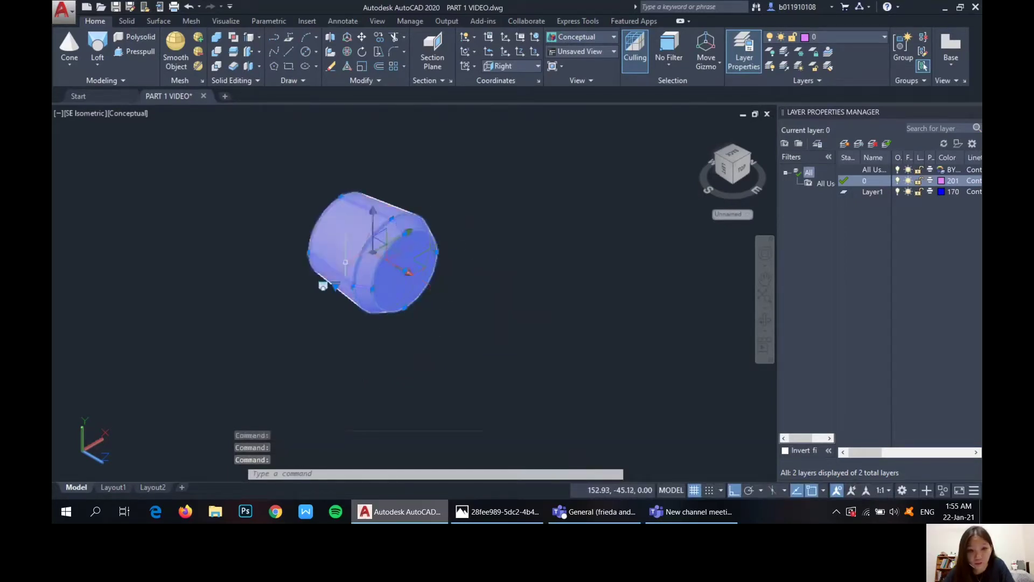
{"action": "right_click", "coordinate": [346, 274]}
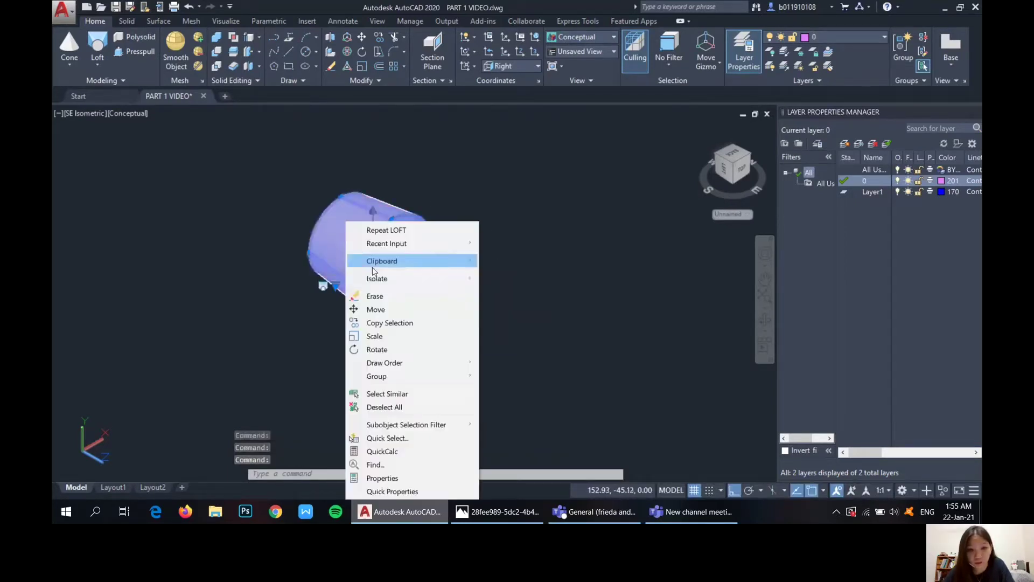
{"action": "left_click", "coordinate": [390, 323]}
{"action": "scroll", "coordinate": [466, 304], "scroll_direction": "up", "scroll_amount": 2}
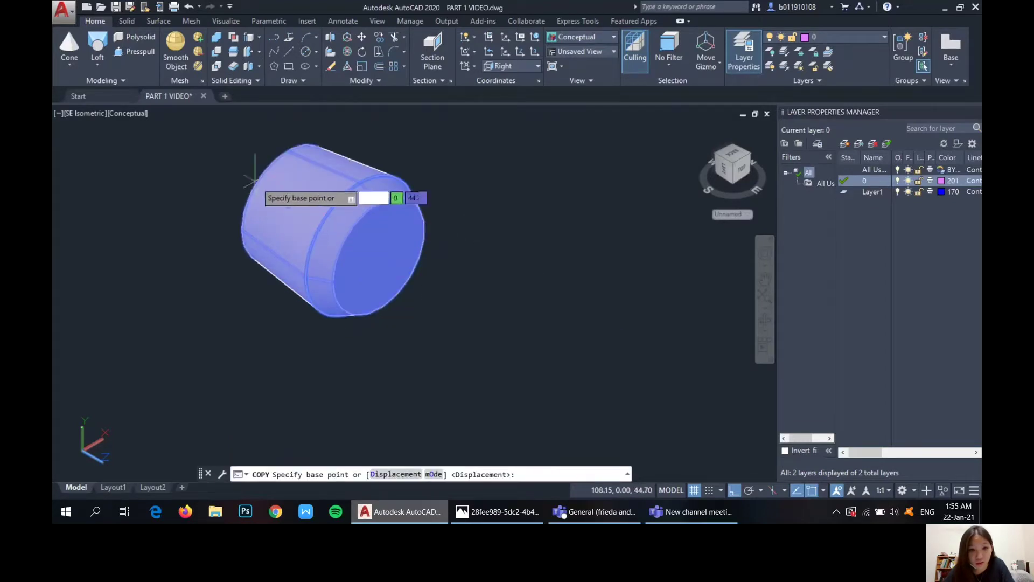
{"action": "left_click", "coordinate": [286, 201]}
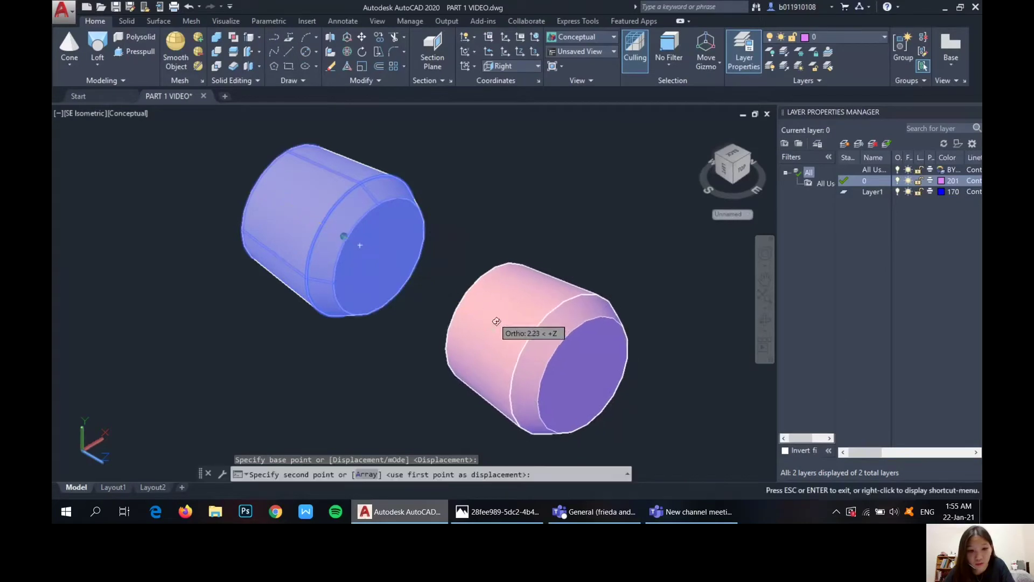
{"action": "middle_click_drag", "start_coordinate": [512, 327], "coordinate": [415, 272], "text": "shift"}
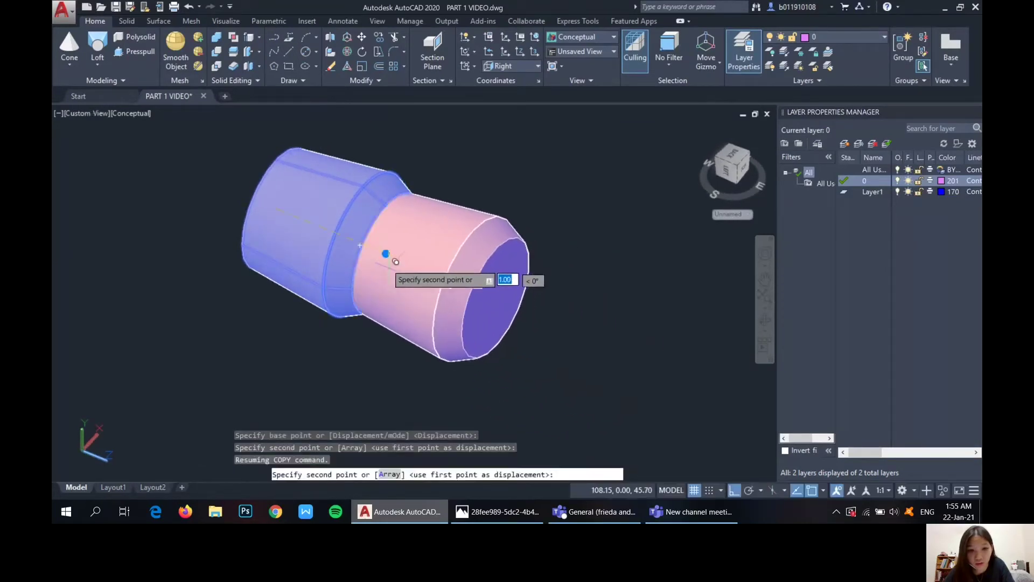
{"action": "left_click", "coordinate": [383, 259]}
{"action": "key", "text": "Escape"}
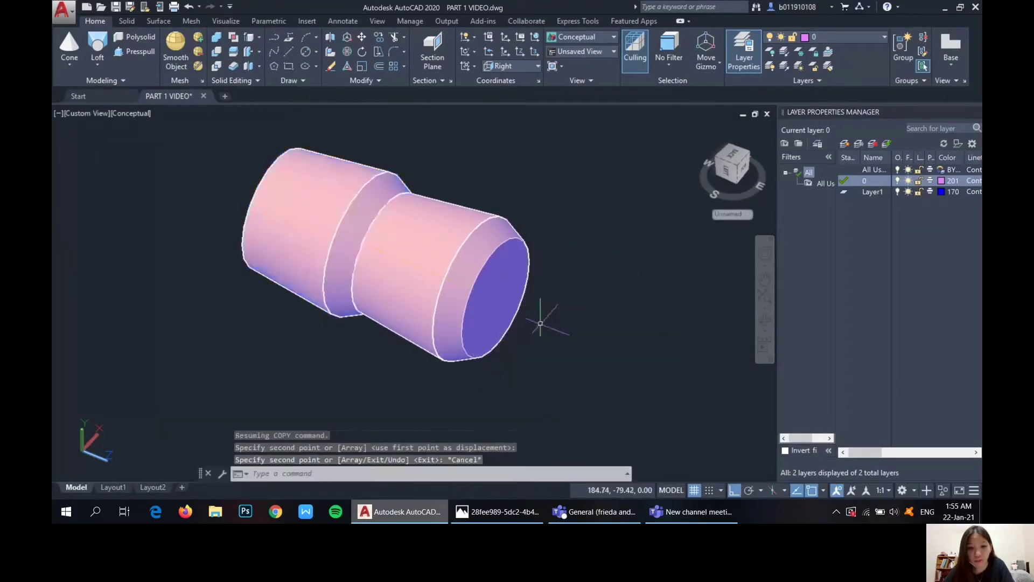
{"action": "scroll", "coordinate": [550, 325], "scroll_direction": "down", "scroll_amount": 5}
{"action": "middle_click_drag", "start_coordinate": [562, 331], "coordinate": [457, 283]}
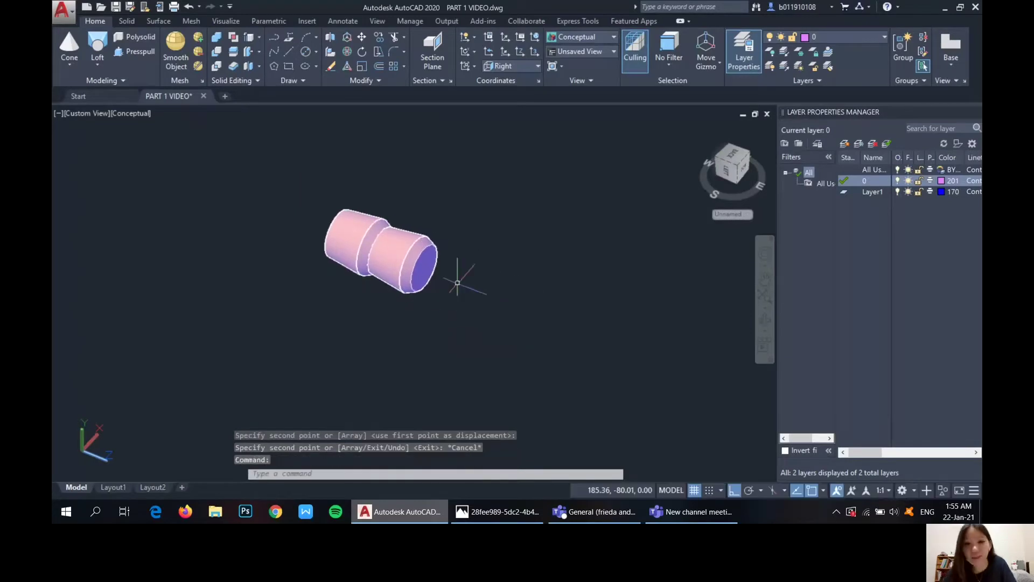
- Presspull the small front end face of the copied segment outward by 1 unit
{"action": "scroll", "coordinate": [426, 219], "scroll_direction": "up", "scroll_amount": 2}
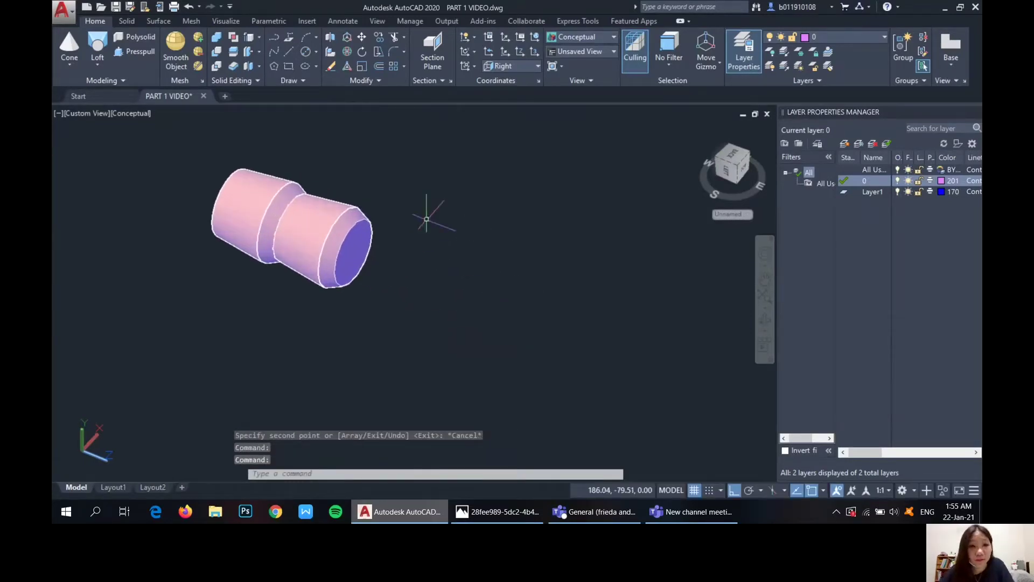
{"action": "left_click", "coordinate": [134, 52]}
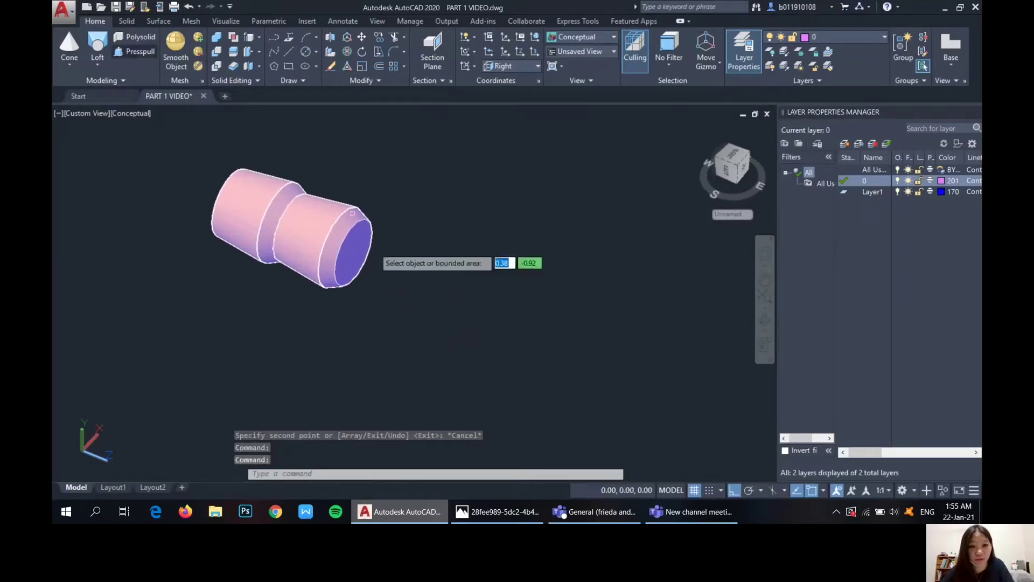
{"action": "left_click", "coordinate": [351, 245]}
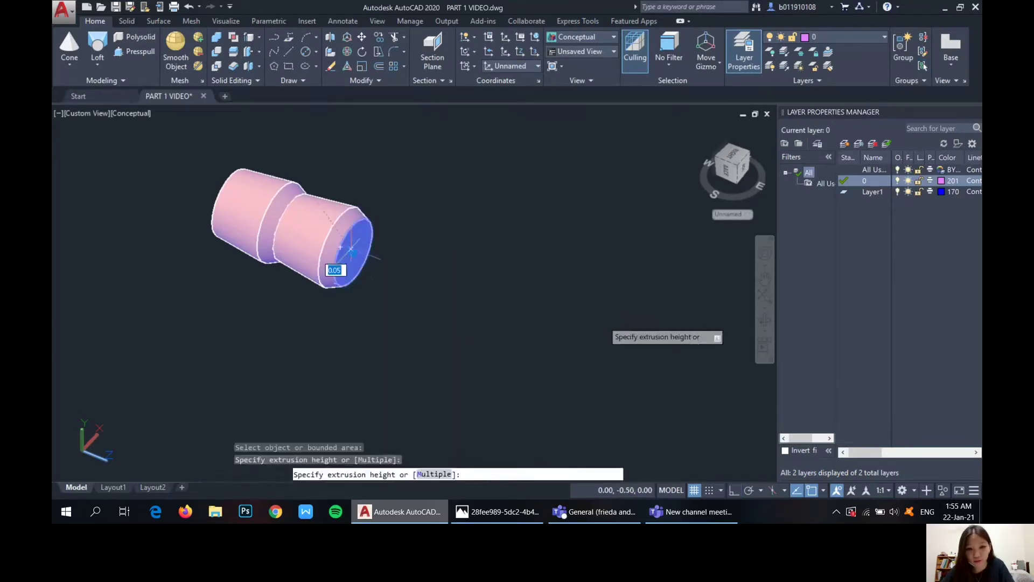
{"action": "type", "text": "1"}
{"action": "key", "text": "Return"}
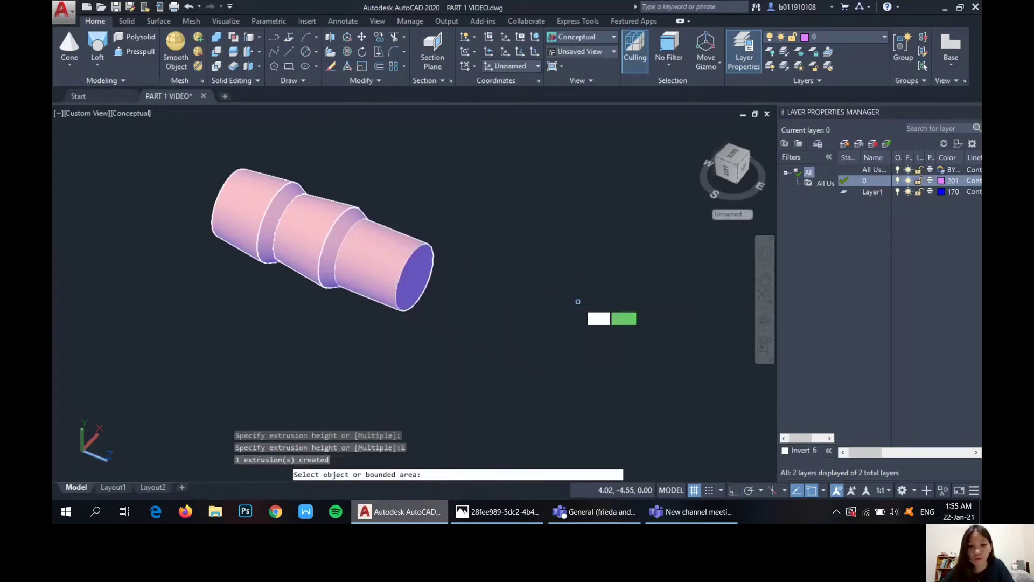
- Draw a circle of diameter 1.3 centred on the end face of the new cylindrical section
{"action": "scroll", "coordinate": [489, 212], "scroll_direction": "up", "scroll_amount": 2}
{"action": "middle_click_drag", "start_coordinate": [497, 233], "coordinate": [491, 165]}
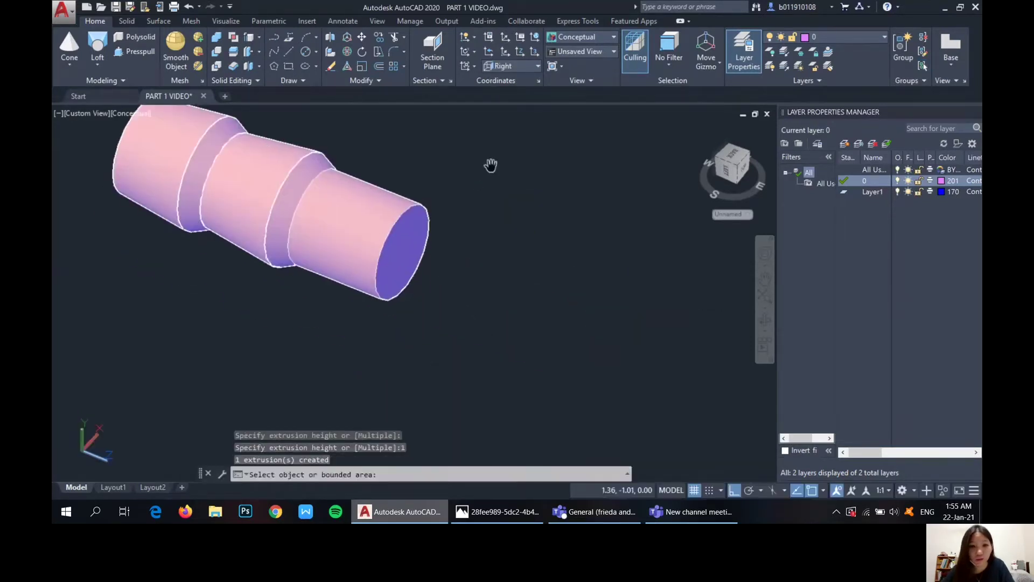
{"action": "left_click", "coordinate": [305, 52]}
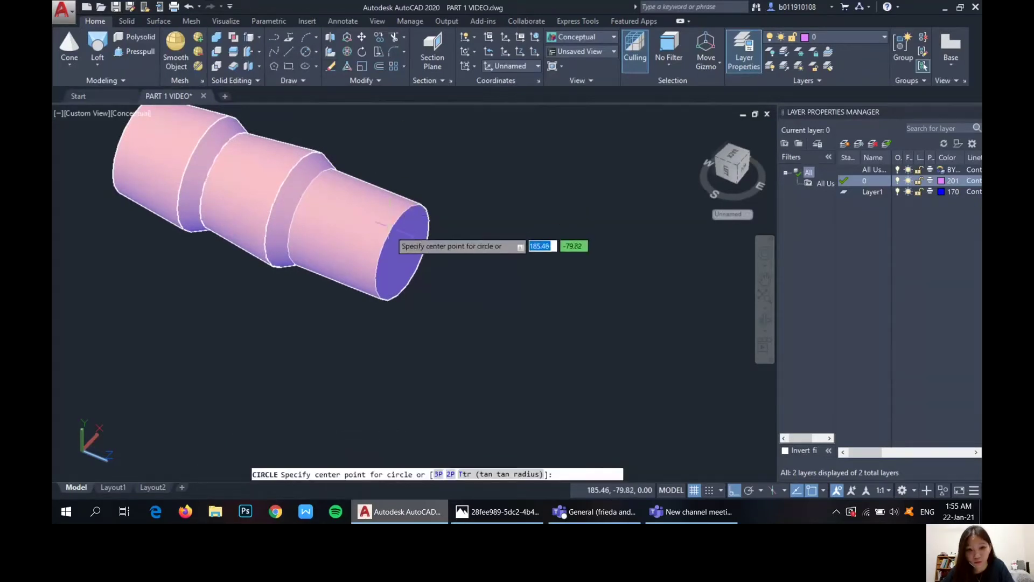
{"action": "left_click", "coordinate": [401, 251]}
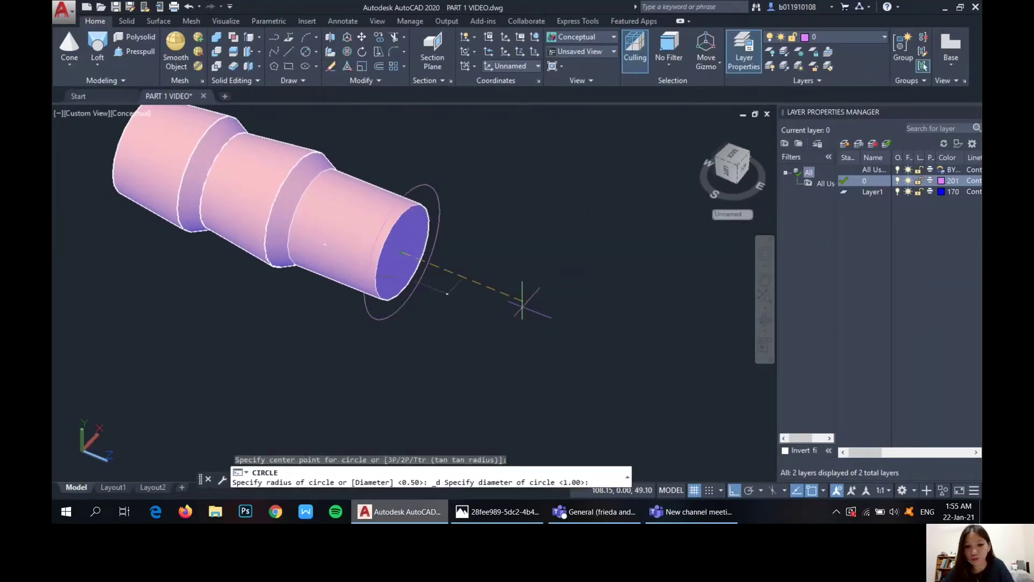
{"action": "type", "text": "1.3"}
{"action": "key", "text": "Return"}
- Presspull the diameter 1.3 circle outward along the axis into a wider cylinder
{"action": "left_click", "coordinate": [136, 50]}
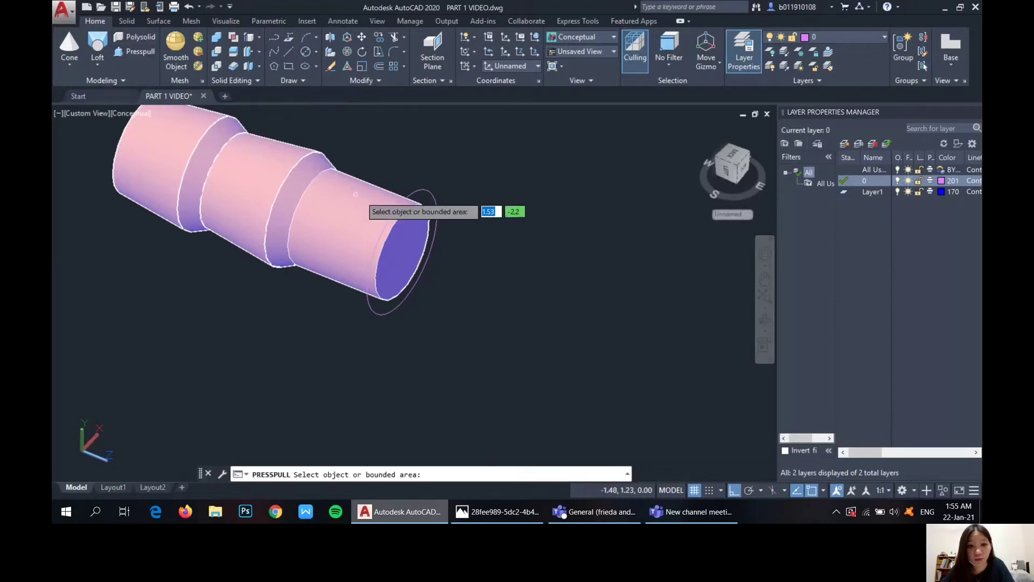
{"action": "left_click", "coordinate": [434, 205]}
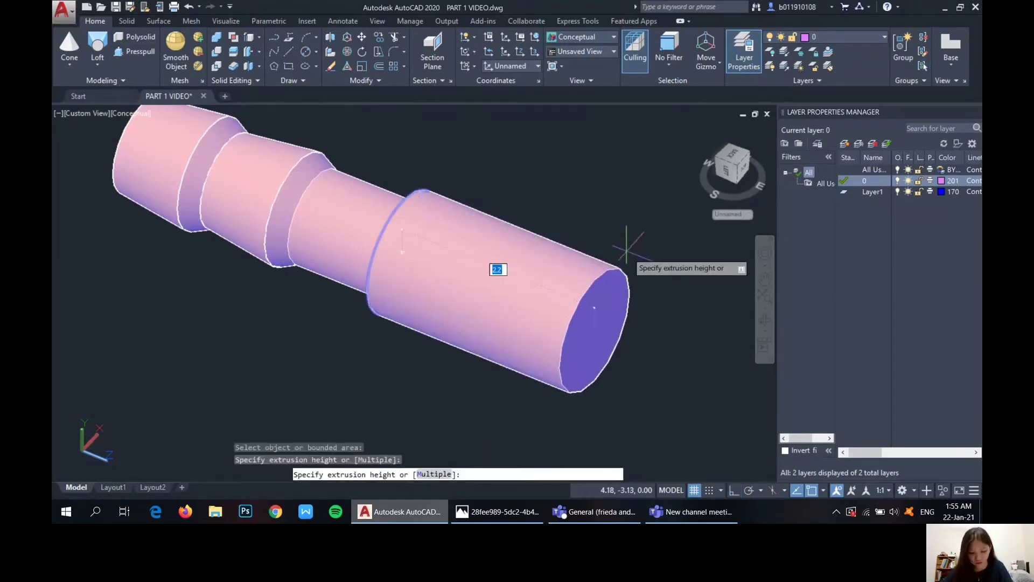
{"action": "key", "text": "Return"}
- Draw a circle of diameter 1.3 centred on the outer end face of the wide cylinder
{"action": "middle_click_drag", "start_coordinate": [652, 334], "coordinate": [457, 293]}
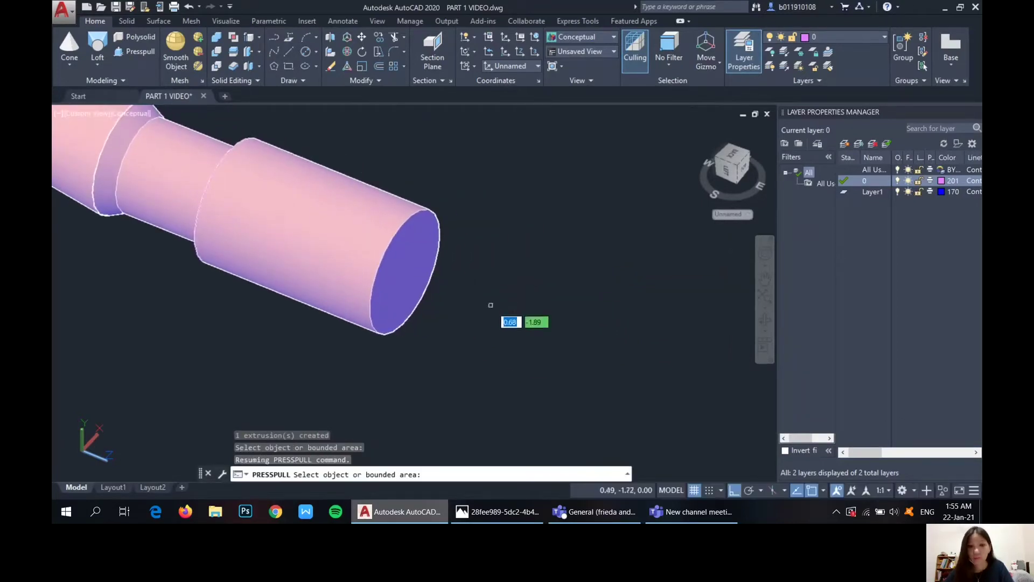
{"action": "left_click", "coordinate": [305, 52]}
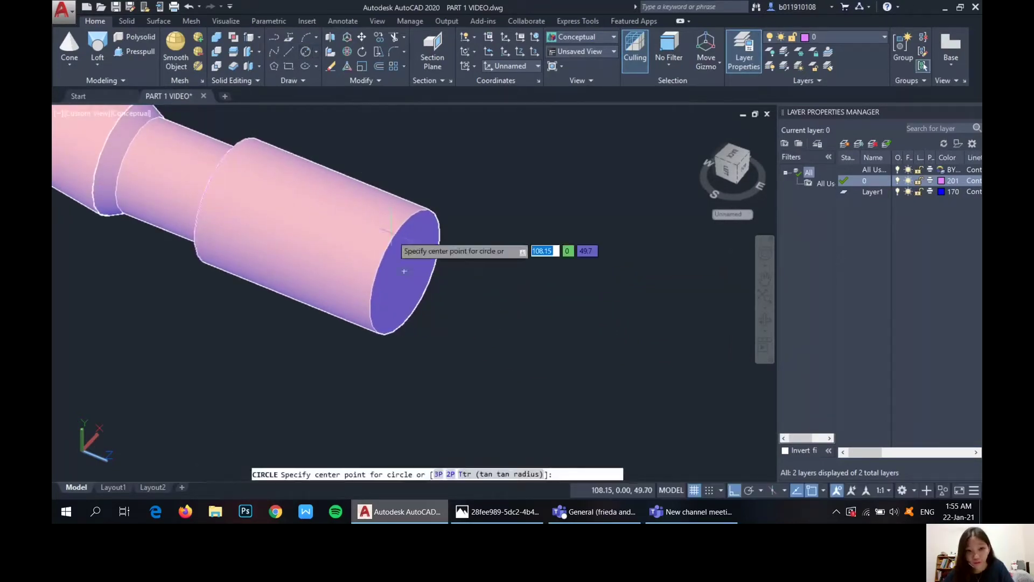
{"action": "left_click", "coordinate": [405, 272]}
{"action": "type", "text": "1.3"}
{"action": "key", "text": "Return"}
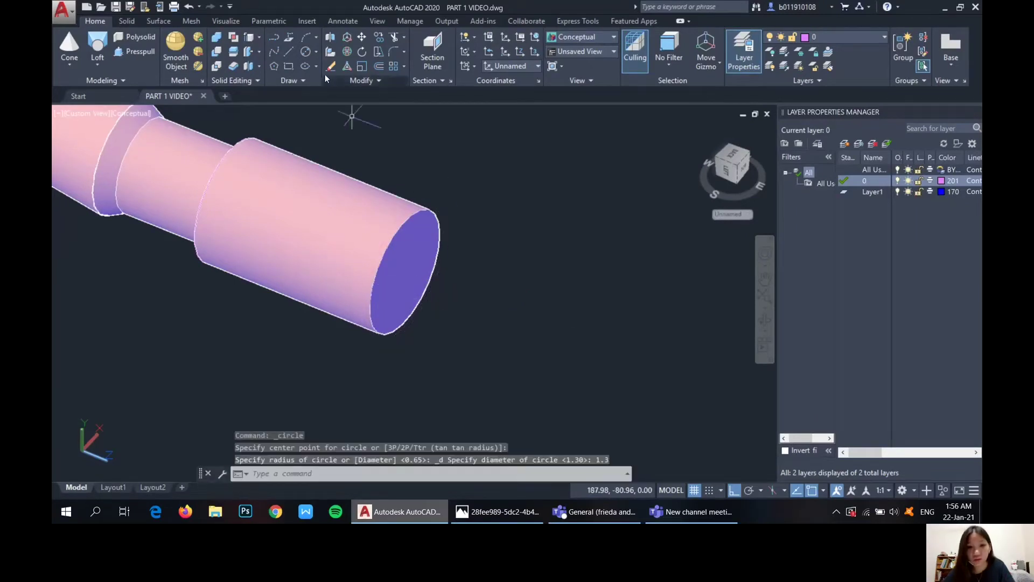
- Draw a 0.3 unit line outward along the Z axis from the centre of the wide cylinder's end face
{"action": "left_click", "coordinate": [288, 52]}
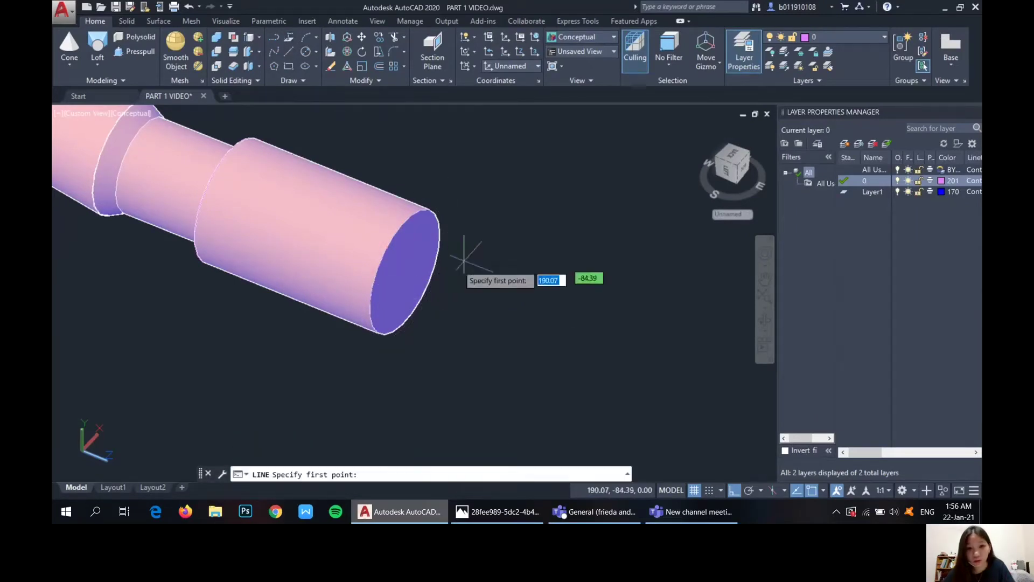
{"action": "left_click", "coordinate": [404, 270]}
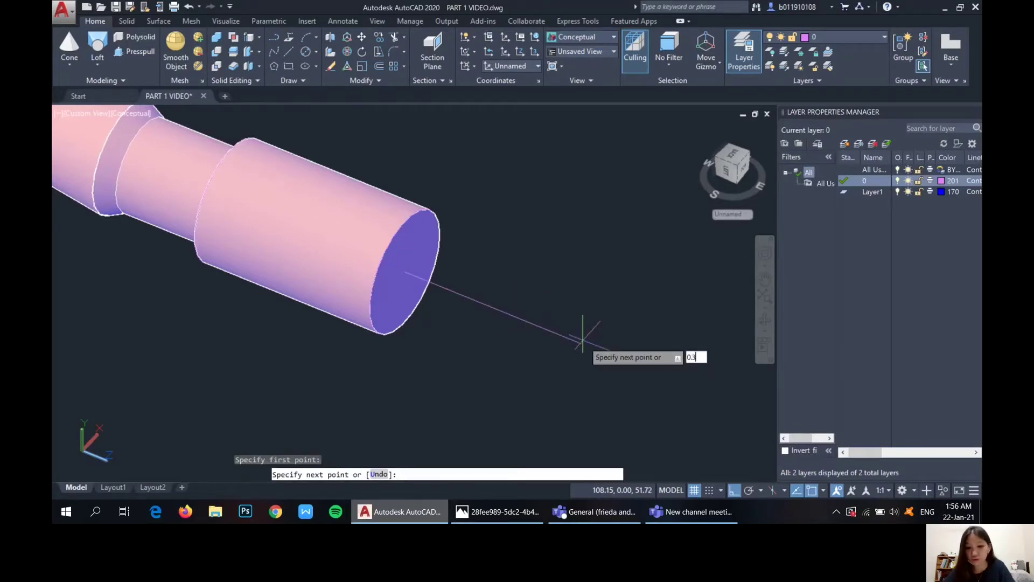
{"action": "type", "text": "0.3"}
{"action": "key", "text": "Return"}
{"action": "key", "text": "Escape"}
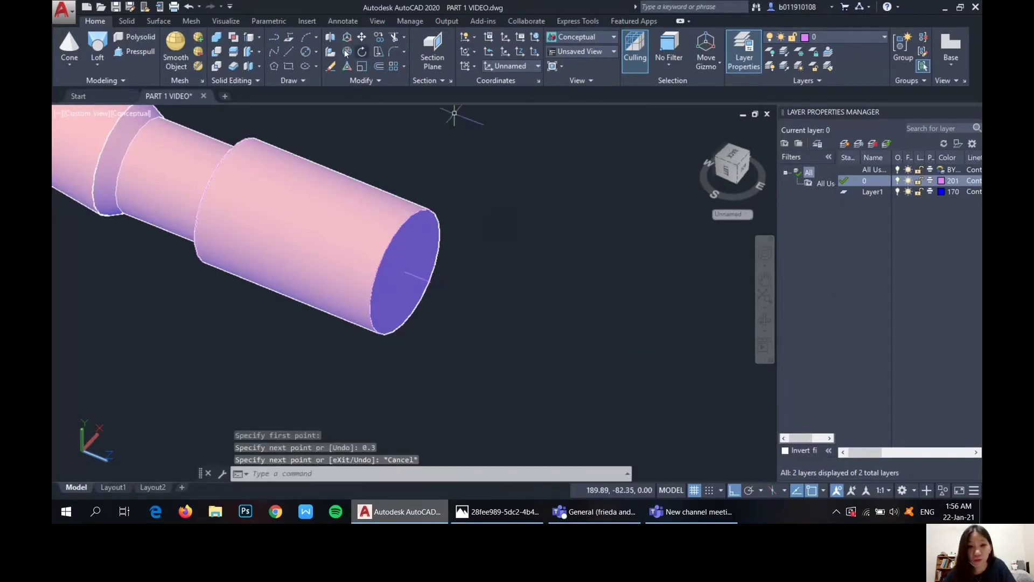
- Draw a circle of diameter 0.8 centred on the outer end of the 0.3 unit line
{"action": "left_click", "coordinate": [305, 52]}
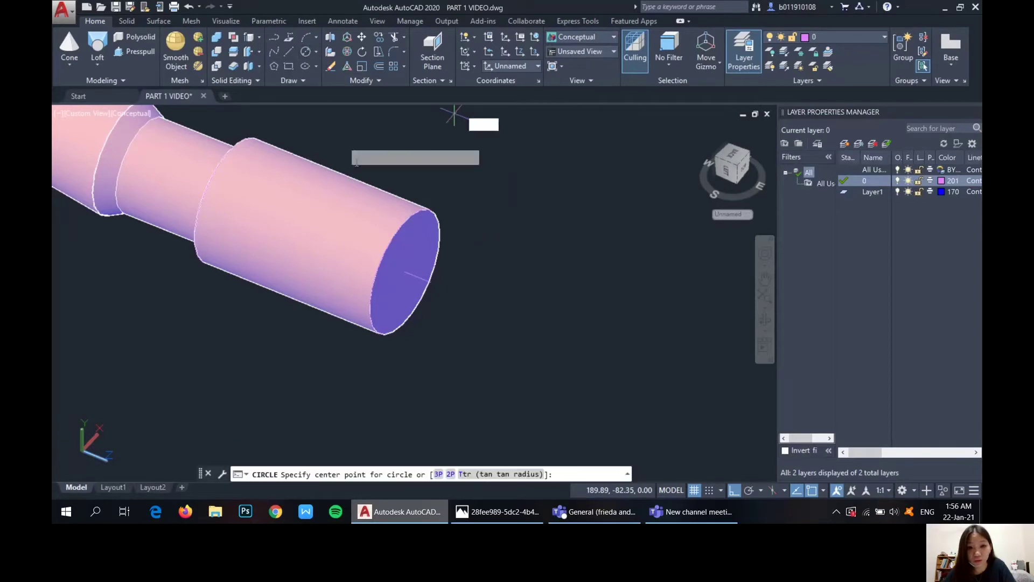
{"action": "left_click", "coordinate": [431, 282]}
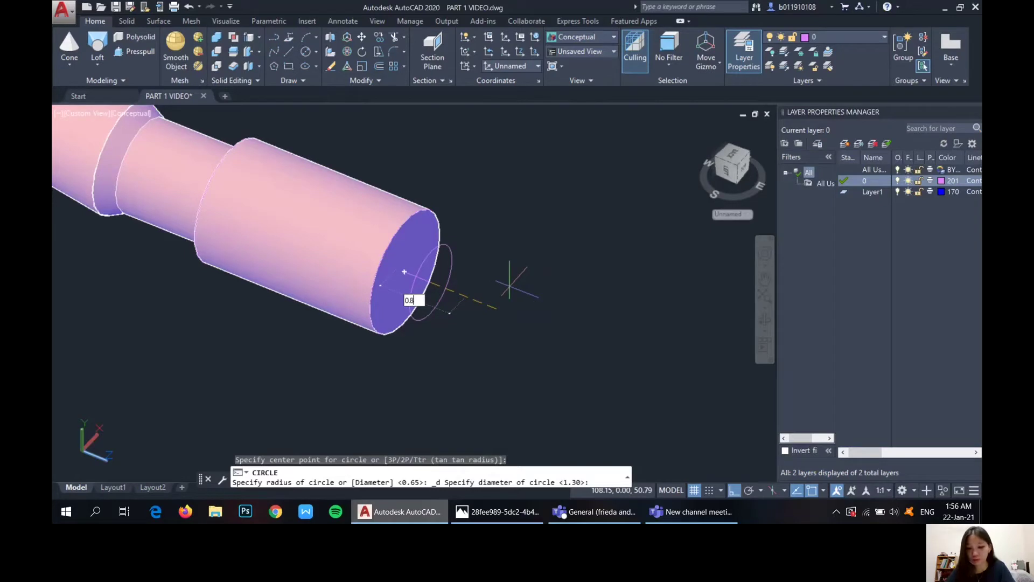
{"action": "type", "text": "0.8"}
{"action": "key", "text": "Return"}
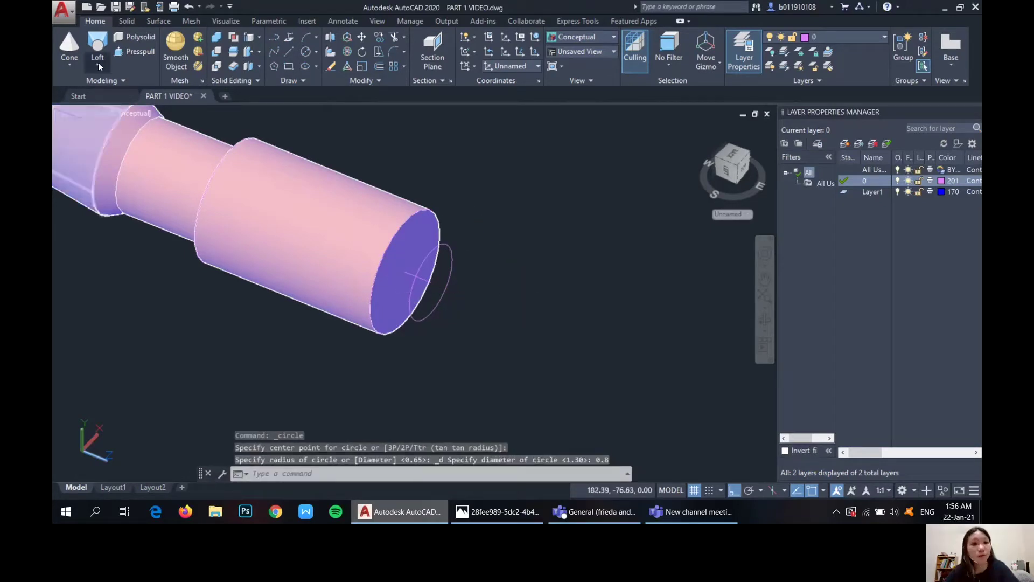
- Loft a tapered solid between the diameter 0.8 circle and the diameter 1.3 circle using cross sections only
{"action": "left_click", "coordinate": [99, 43]}
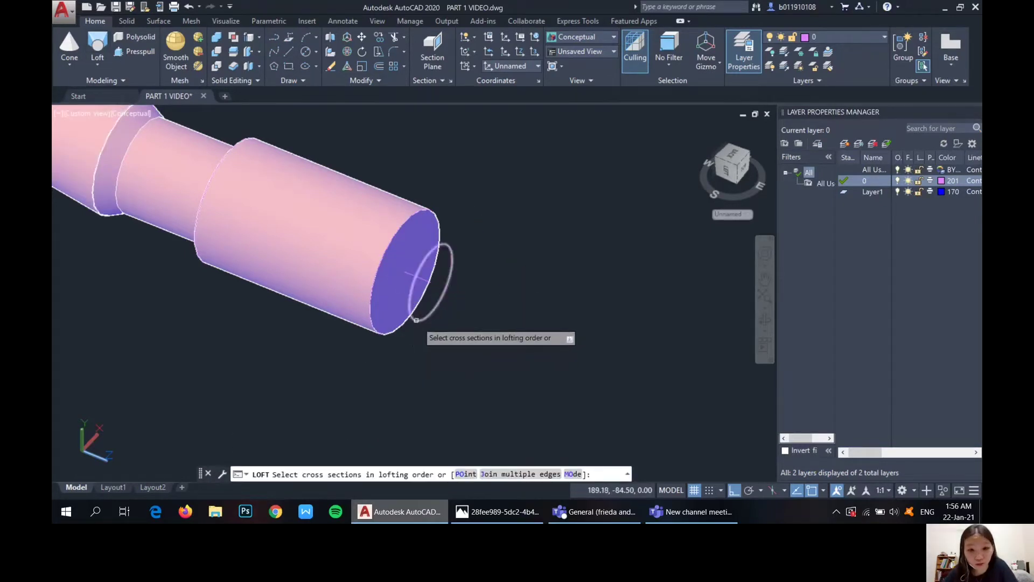
{"action": "left_click", "coordinate": [419, 320]}
{"action": "left_click", "coordinate": [394, 346]}
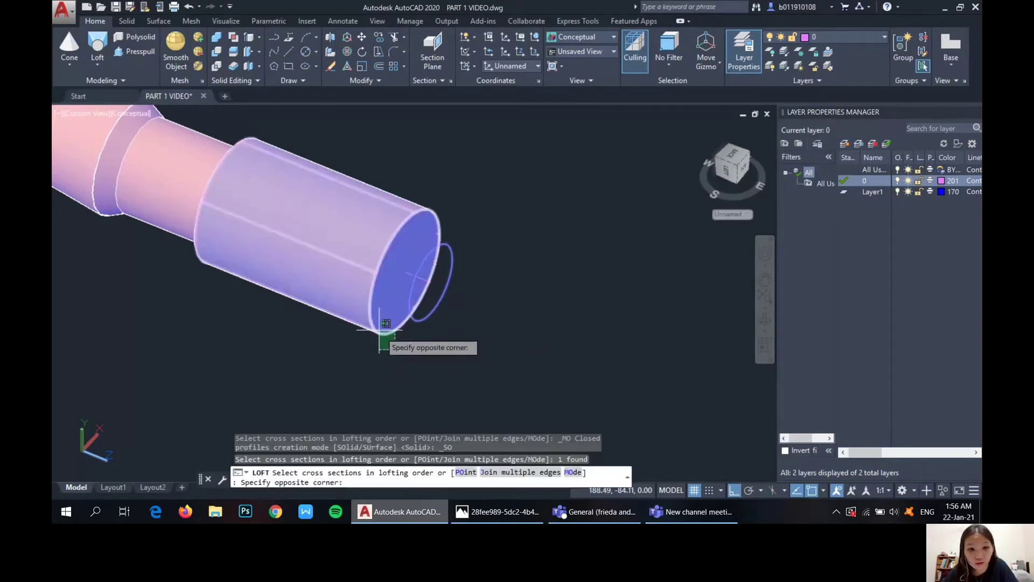
{"action": "left_click", "coordinate": [380, 330]}
{"action": "key", "text": "Return"}
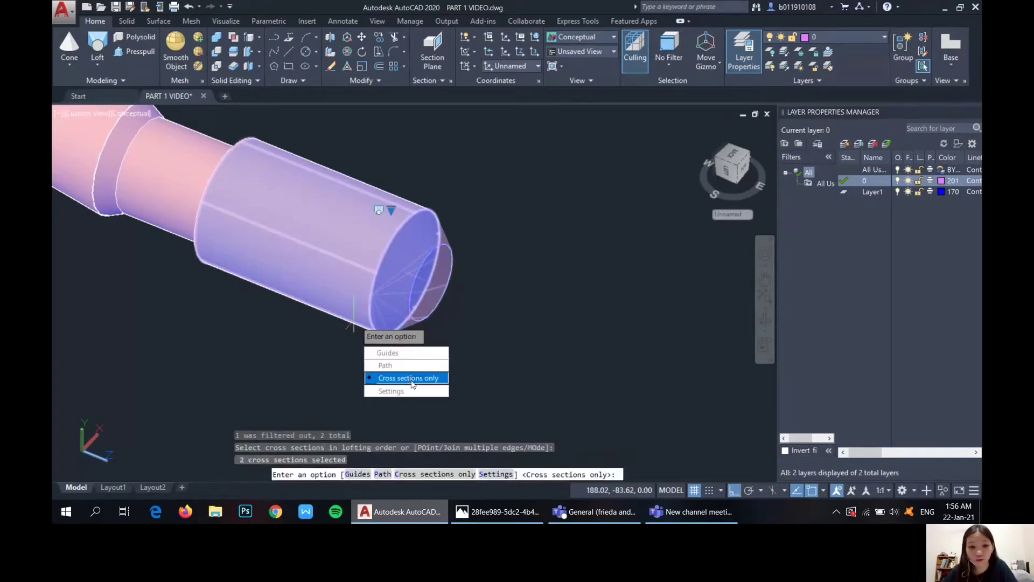
{"action": "left_click", "coordinate": [410, 380]}
- Draw a 7.2 unit line outward along the Z axis from the centre of the tapered tip's end face
{"action": "middle_click_drag", "start_coordinate": [658, 305], "coordinate": [531, 235]}
{"action": "scroll", "coordinate": [568, 274], "scroll_direction": "down", "scroll_amount": 1}
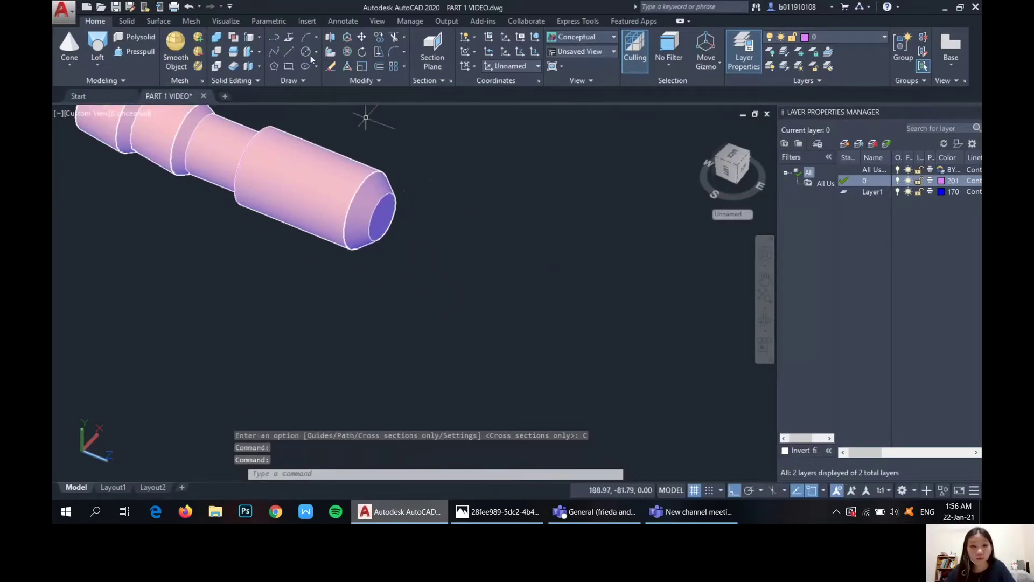
{"action": "left_click", "coordinate": [289, 56]}
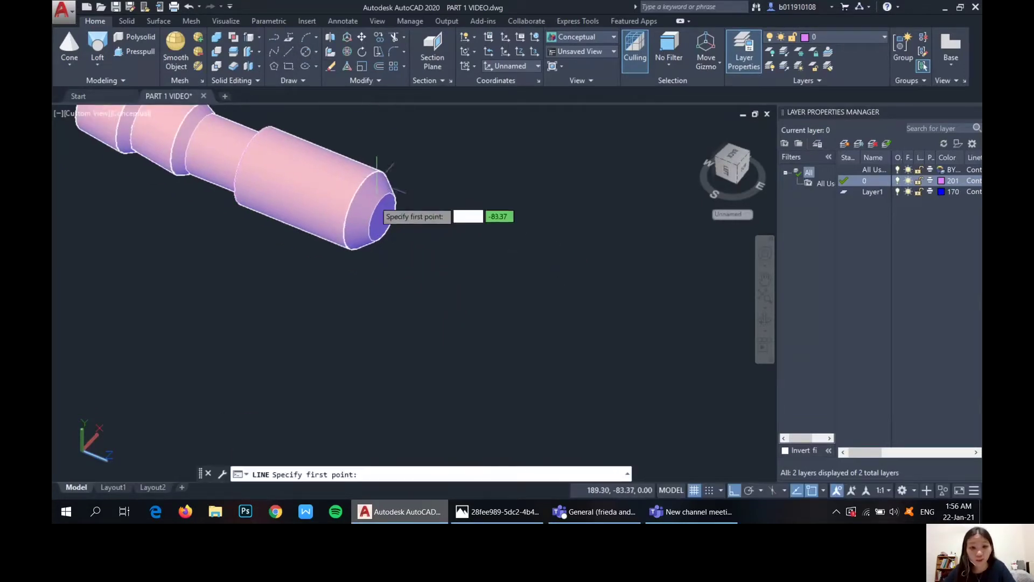
{"action": "scroll", "coordinate": [393, 231], "scroll_direction": "up", "scroll_amount": 1}
{"action": "left_click", "coordinate": [380, 213]}
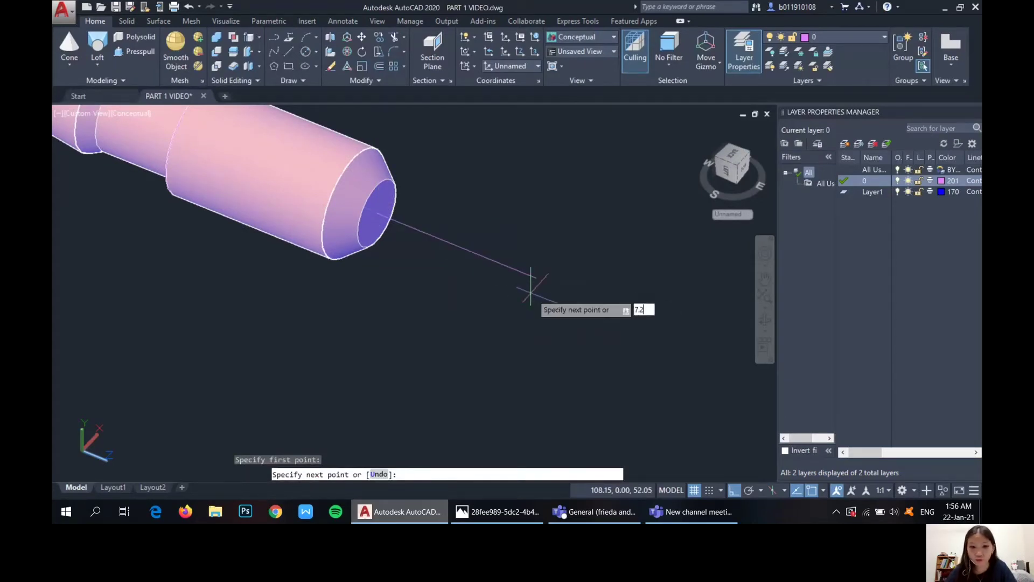
{"action": "type", "text": "7.2"}
{"action": "key", "text": "Return"}
{"action": "scroll", "coordinate": [531, 288], "scroll_direction": "down", "scroll_amount": 3}
{"action": "middle_click_drag", "start_coordinate": [600, 247], "coordinate": [520, 253]}
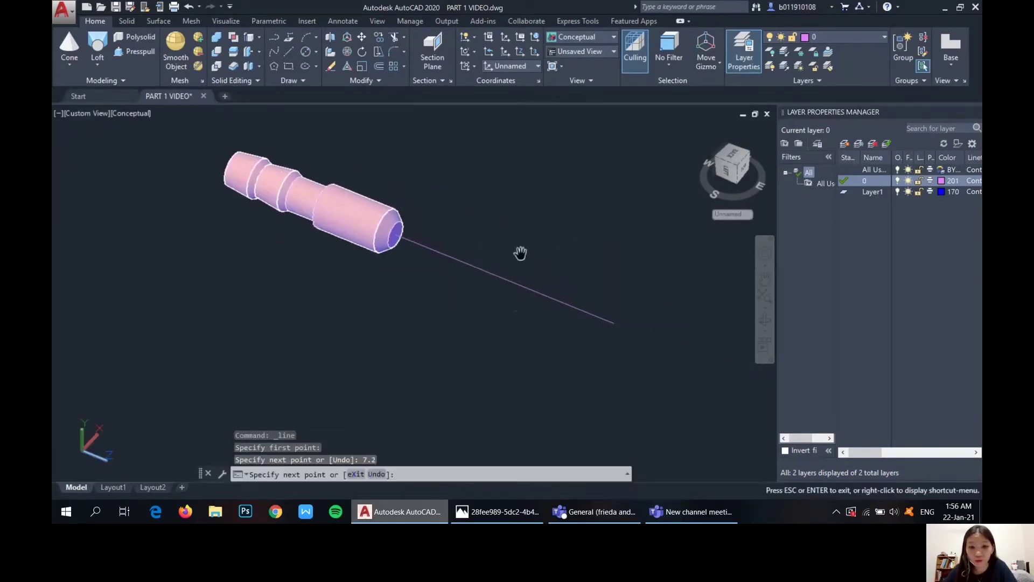
{"action": "scroll", "coordinate": [547, 251], "scroll_direction": "up", "scroll_amount": 2}
{"action": "key", "text": "Escape"}
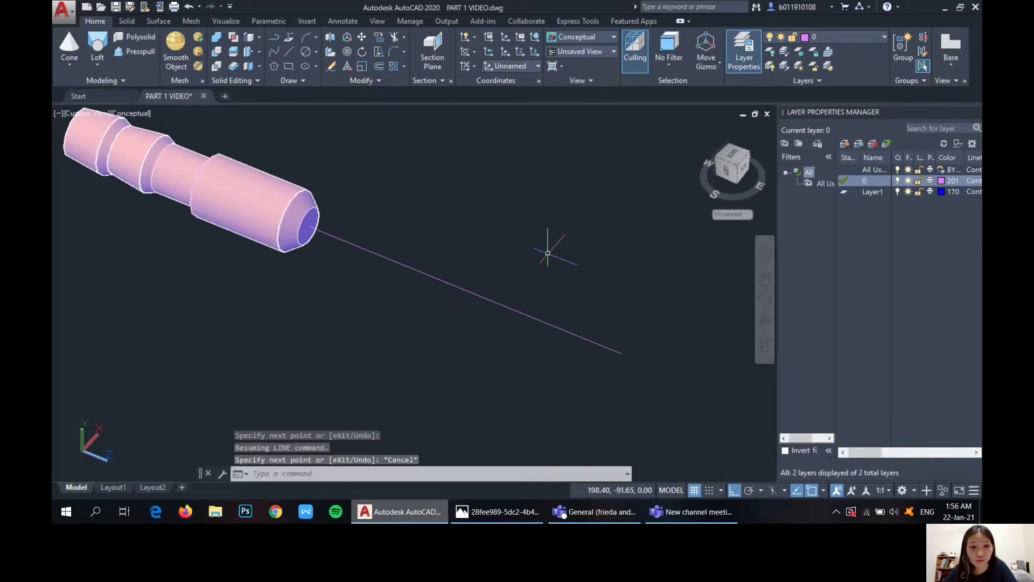
- Draw a circle of diameter 0.8 centred on the tapered tip's end face, at the start of the 7.2 unit line
{"action": "left_click", "coordinate": [306, 52]}
{"action": "scroll", "coordinate": [361, 216], "scroll_direction": "up", "scroll_amount": 2}
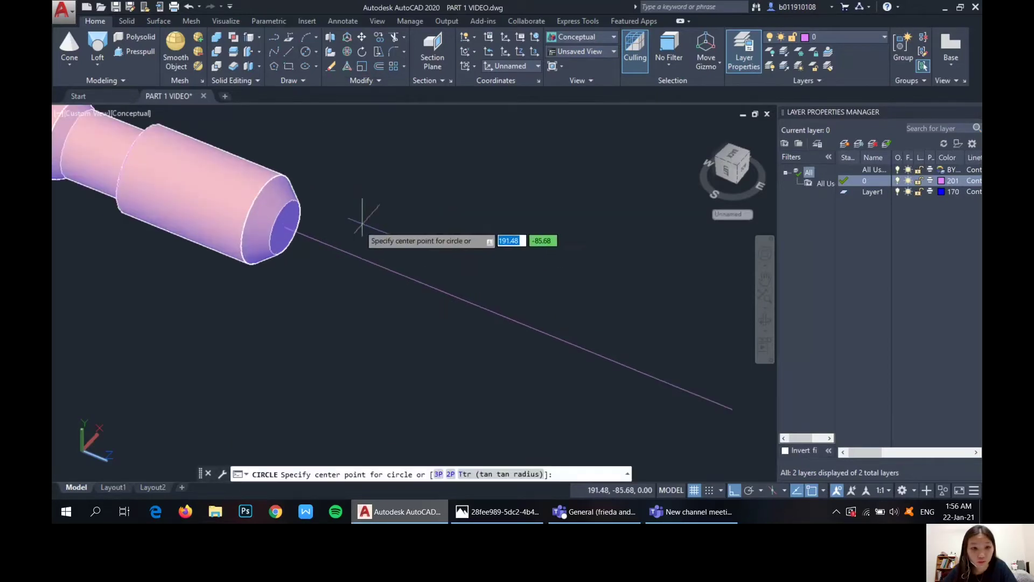
{"action": "left_click", "coordinate": [285, 225]}
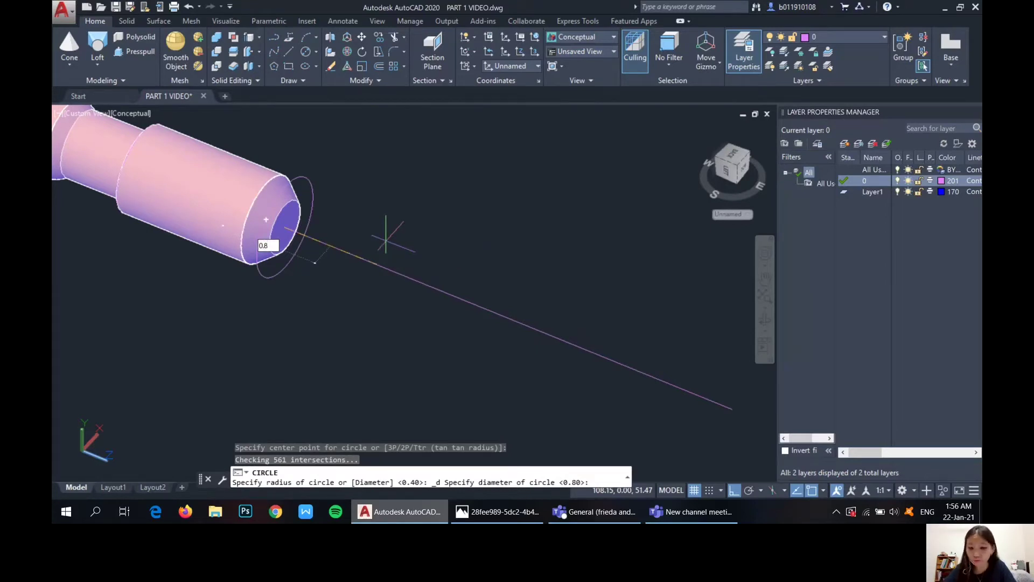
{"action": "key", "text": "Return"}
- Draw a circle of diameter 1.5 centred on the far end of the 7.2 unit line
{"action": "middle_click_drag", "start_coordinate": [423, 237], "coordinate": [279, 177]}
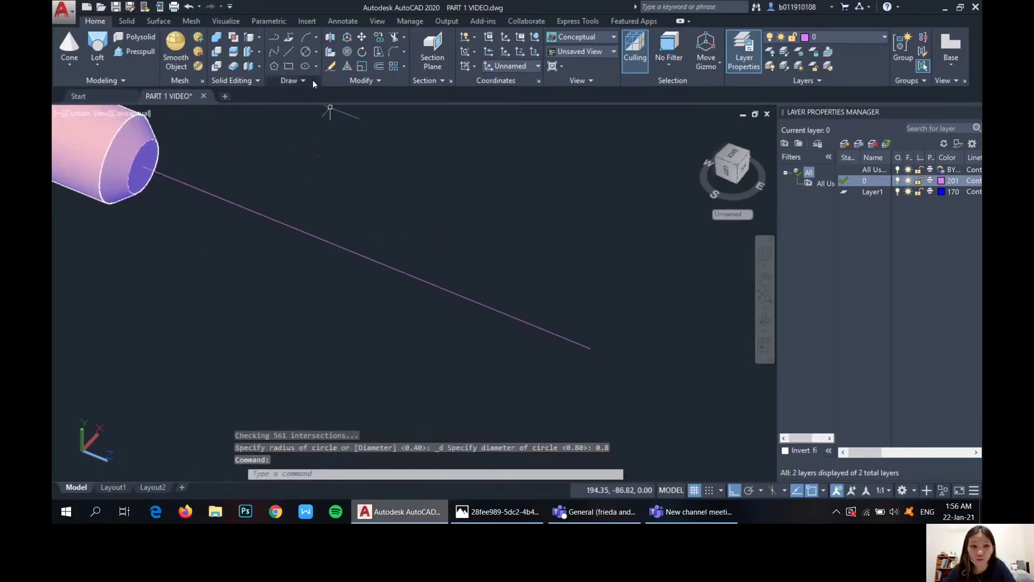
{"action": "left_click", "coordinate": [307, 51]}
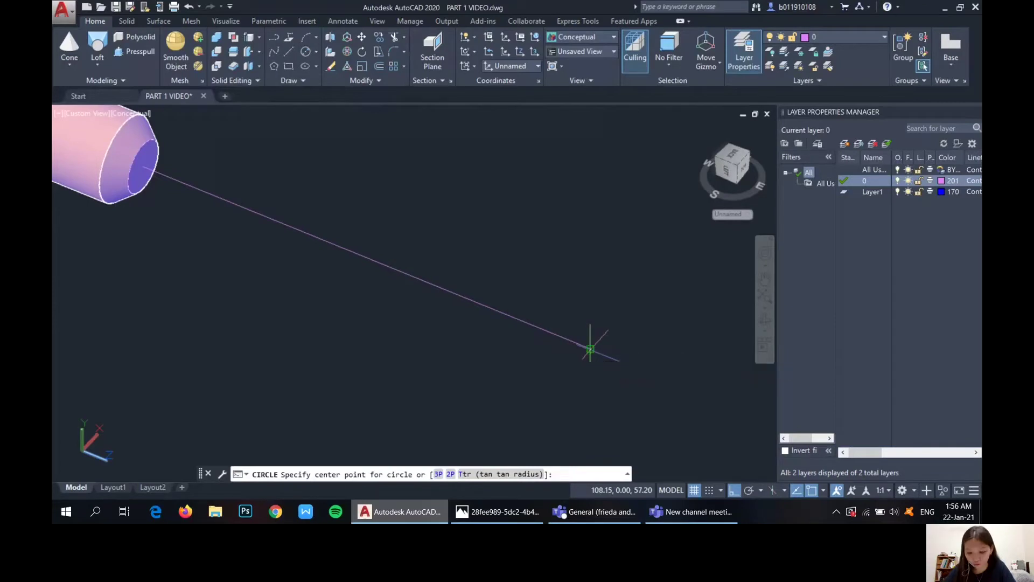
{"action": "left_click", "coordinate": [591, 348]}
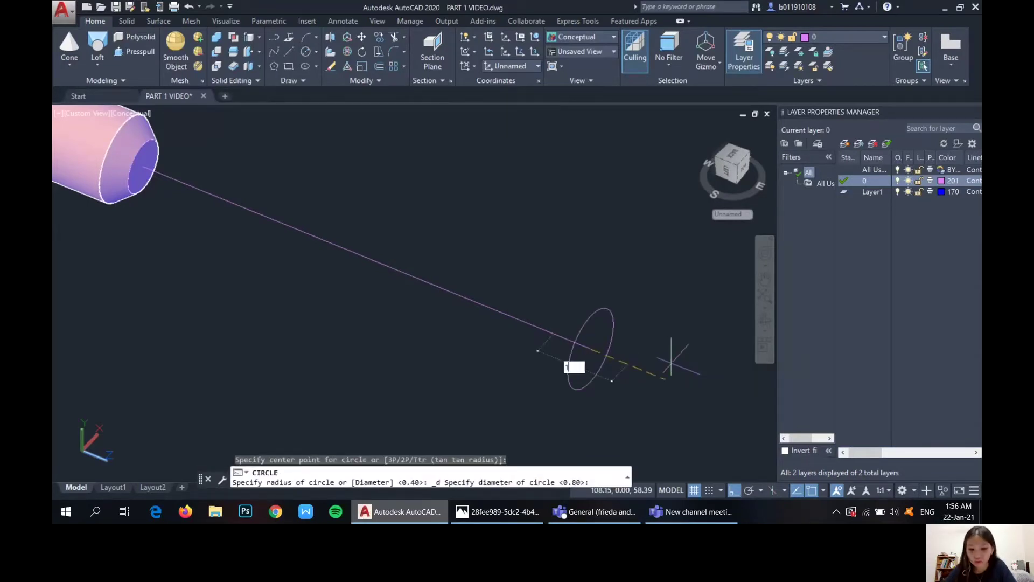
{"action": "key", "text": "Return"}
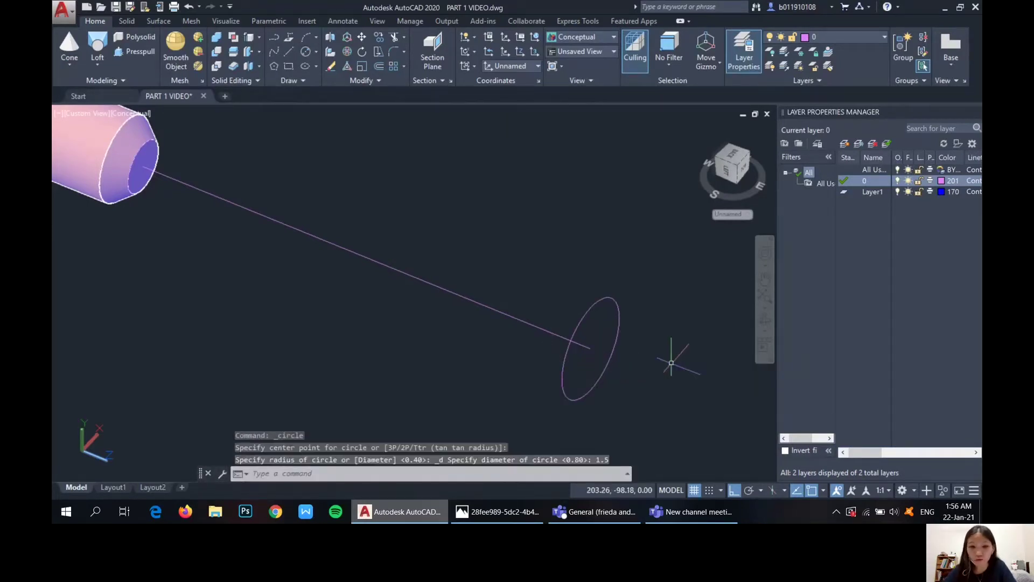
- Loft a long tapered shaft between the diameter 1.5 circle and the diameter 0.8 circle using cross sections only
{"action": "left_click", "coordinate": [100, 36]}
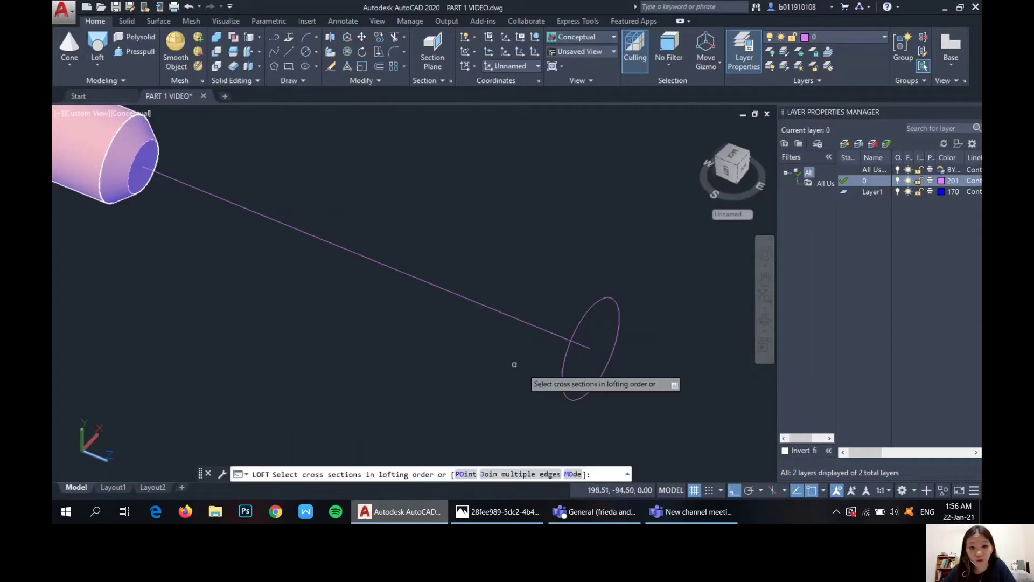
{"action": "left_click", "coordinate": [560, 374]}
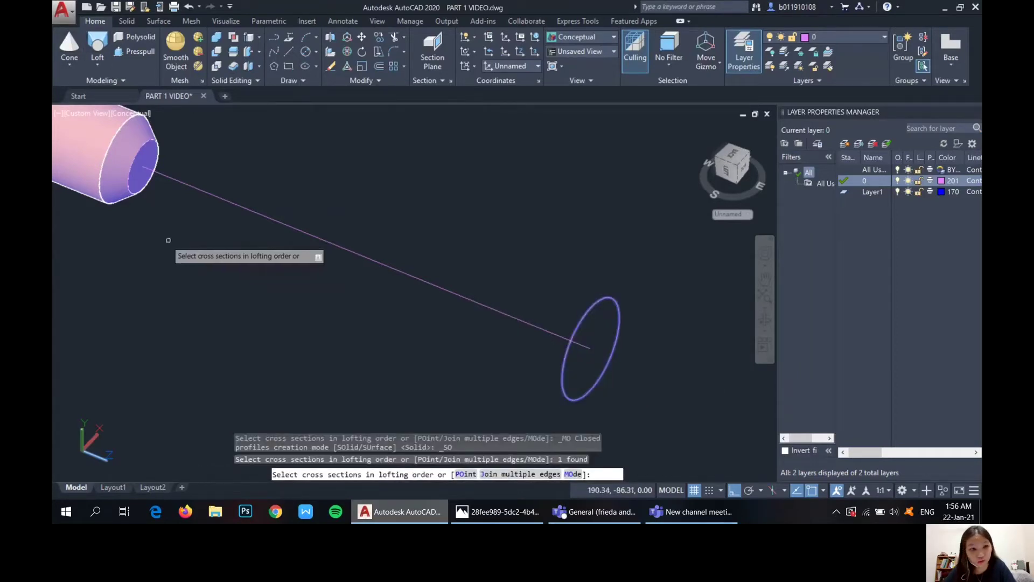
{"action": "left_click", "coordinate": [136, 188]}
{"action": "left_click", "coordinate": [121, 195]}
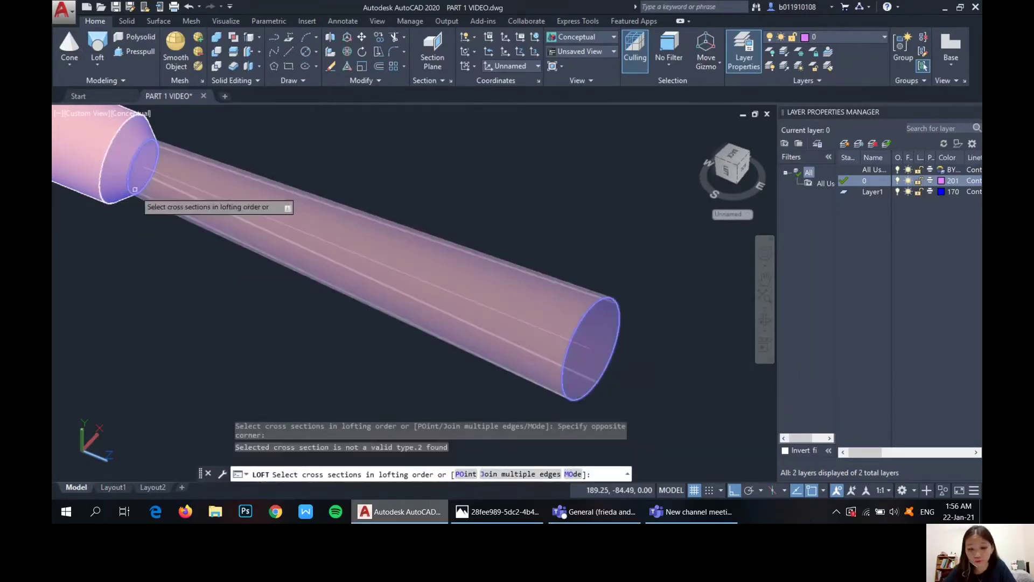
{"action": "key", "text": "Return"}
{"action": "left_click", "coordinate": [168, 242]}
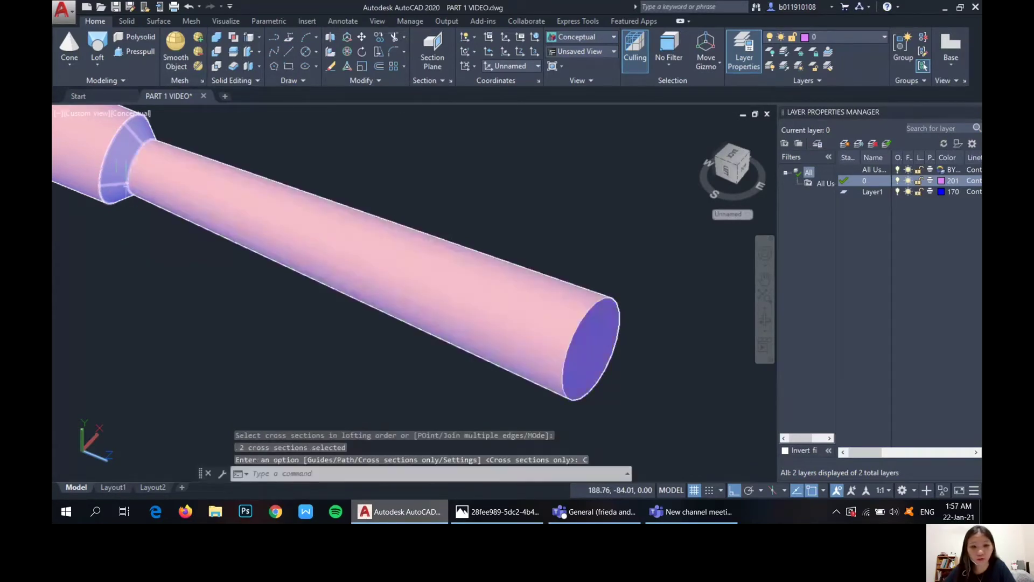
- Draw a 0.5 unit line outward along the Z axis from the centre of the long shaft's wide end face
{"action": "scroll", "coordinate": [563, 263], "scroll_direction": "down", "scroll_amount": 5}
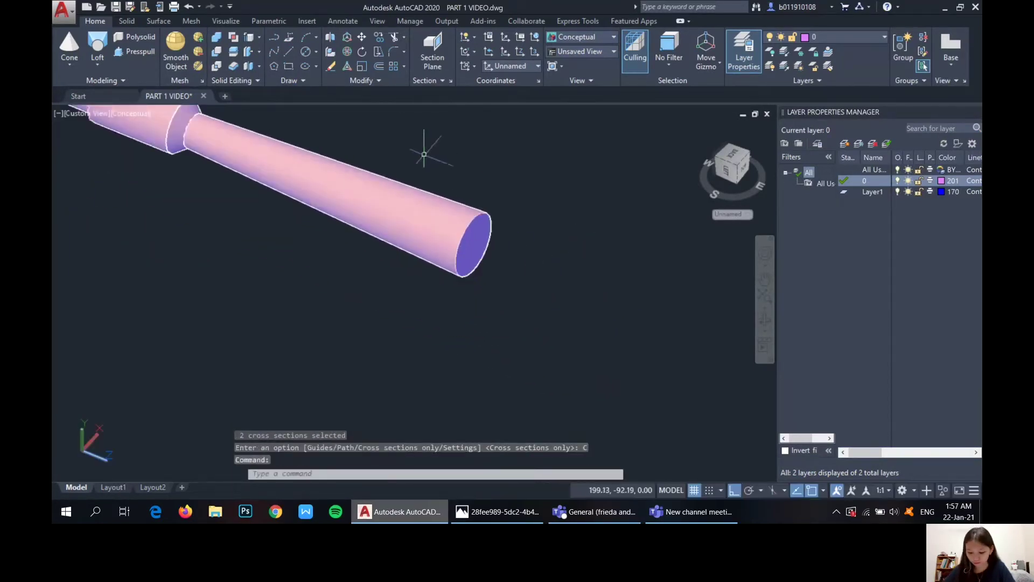
{"action": "scroll", "coordinate": [519, 248], "scroll_direction": "up", "scroll_amount": 4}
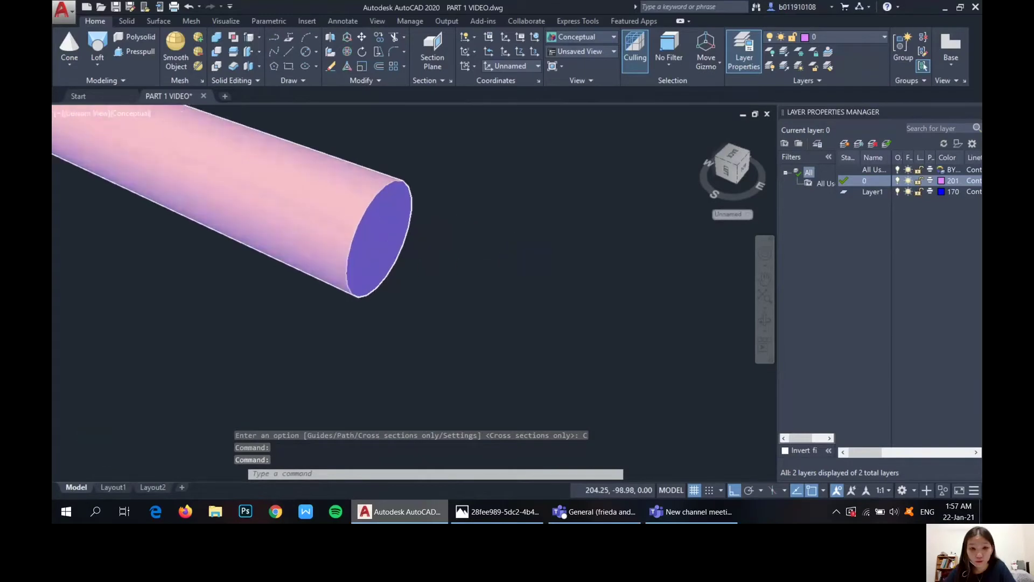
{"action": "middle_click_drag", "start_coordinate": [492, 260], "coordinate": [487, 276]}
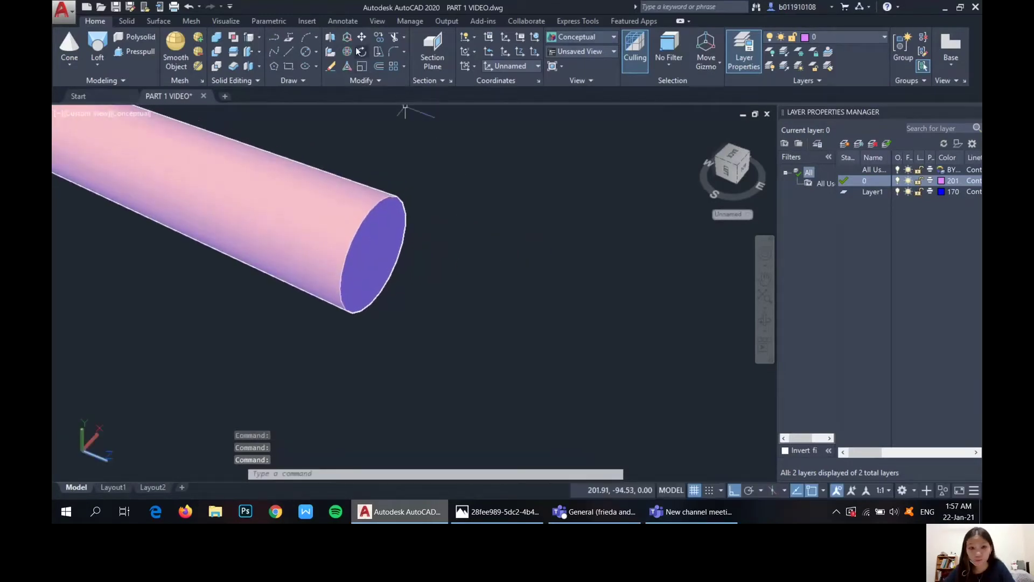
{"action": "left_click", "coordinate": [305, 54]}
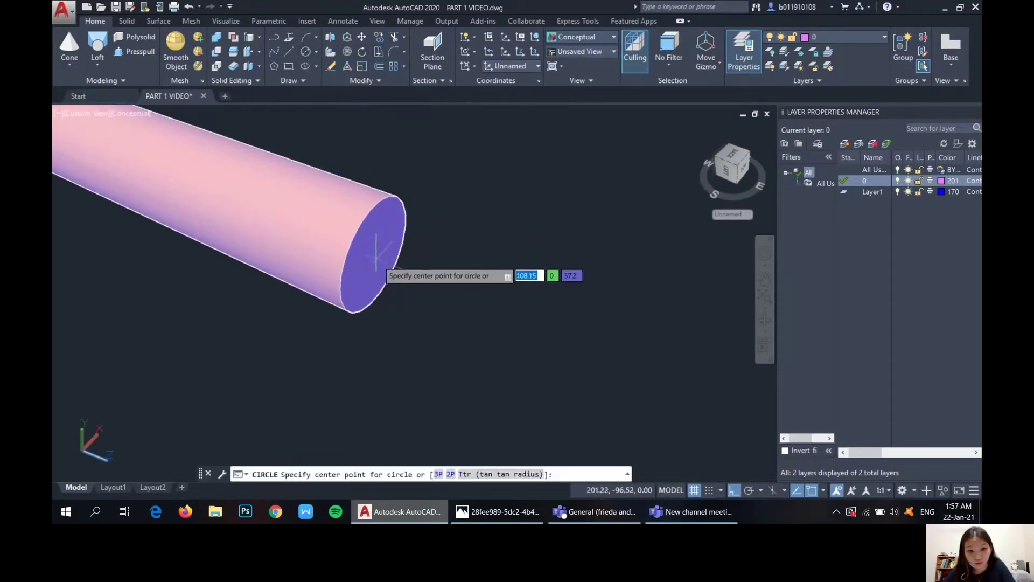
{"action": "left_click", "coordinate": [292, 52]}
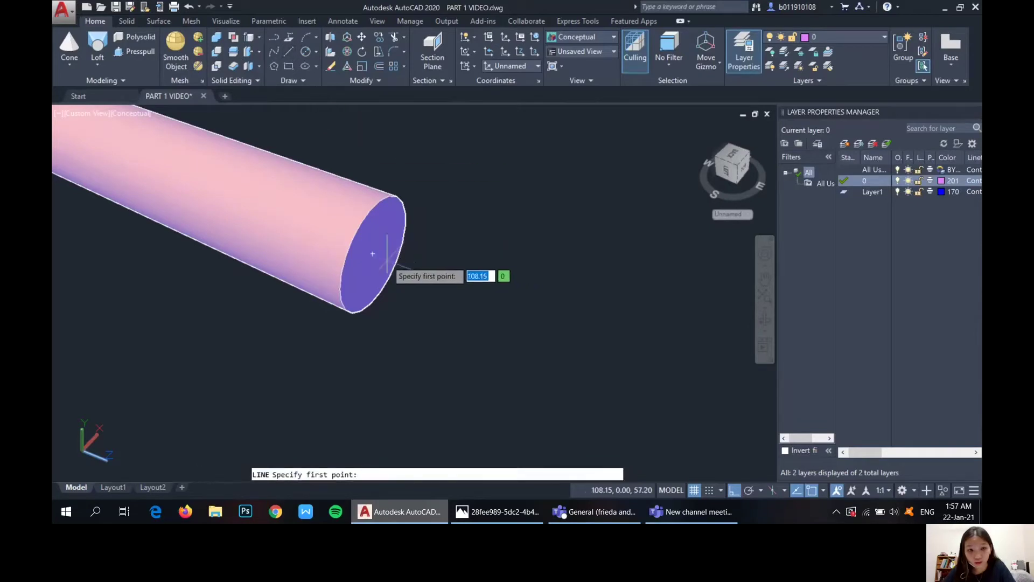
{"action": "left_click", "coordinate": [373, 254]}
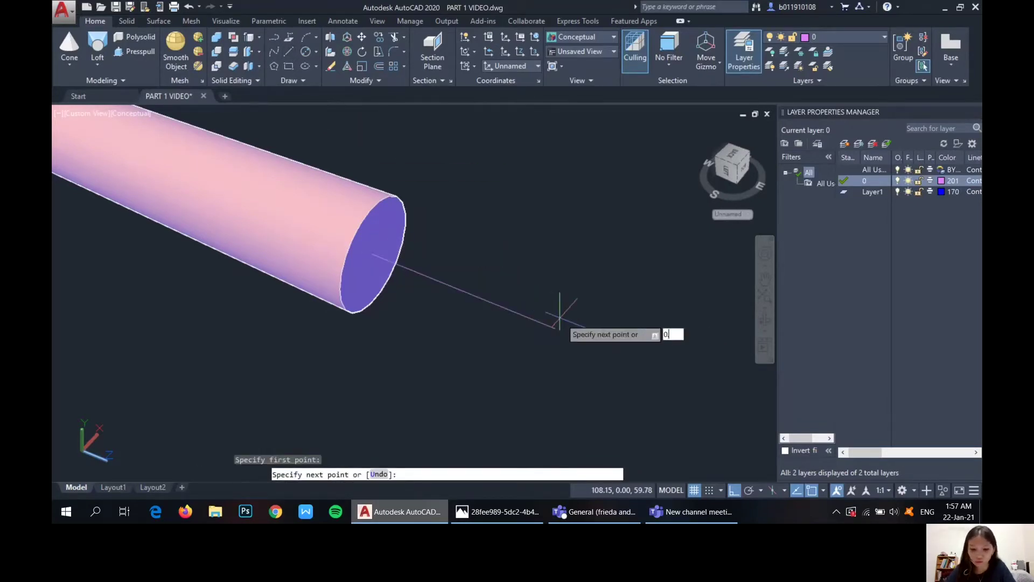
{"action": "key", "text": "Return"}
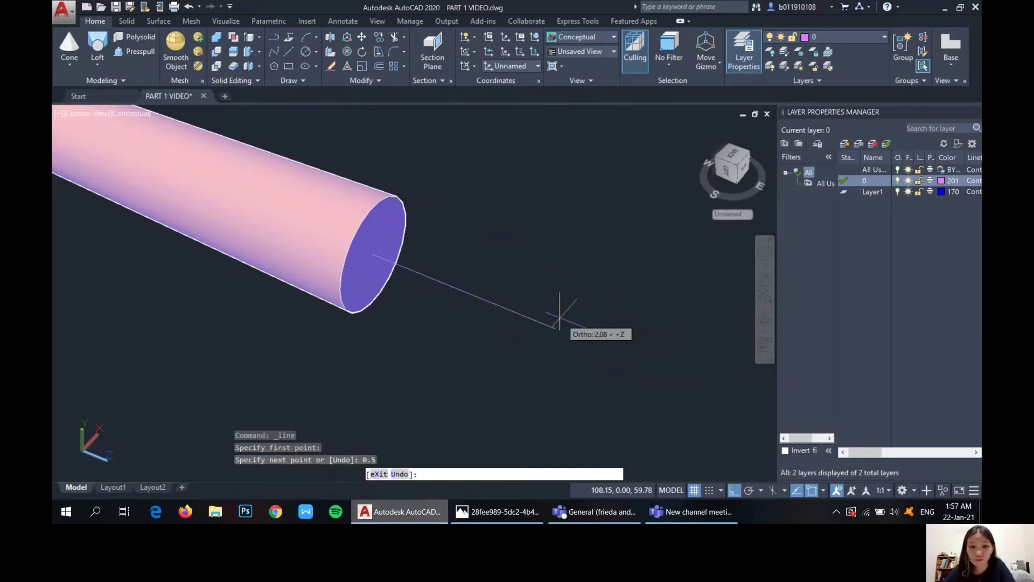
{"action": "key", "text": "Escape"}
- Draw a circle of diameter 1.5 at the start of the 0.5 unit line and one of diameter 2 at its far end
{"action": "left_click", "coordinate": [306, 53]}
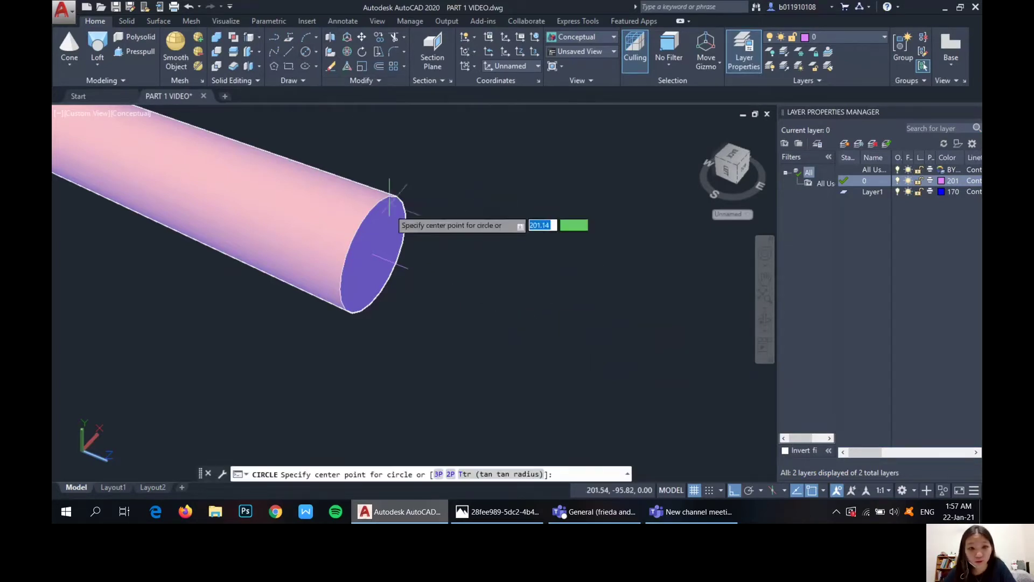
{"action": "left_click", "coordinate": [372, 252]}
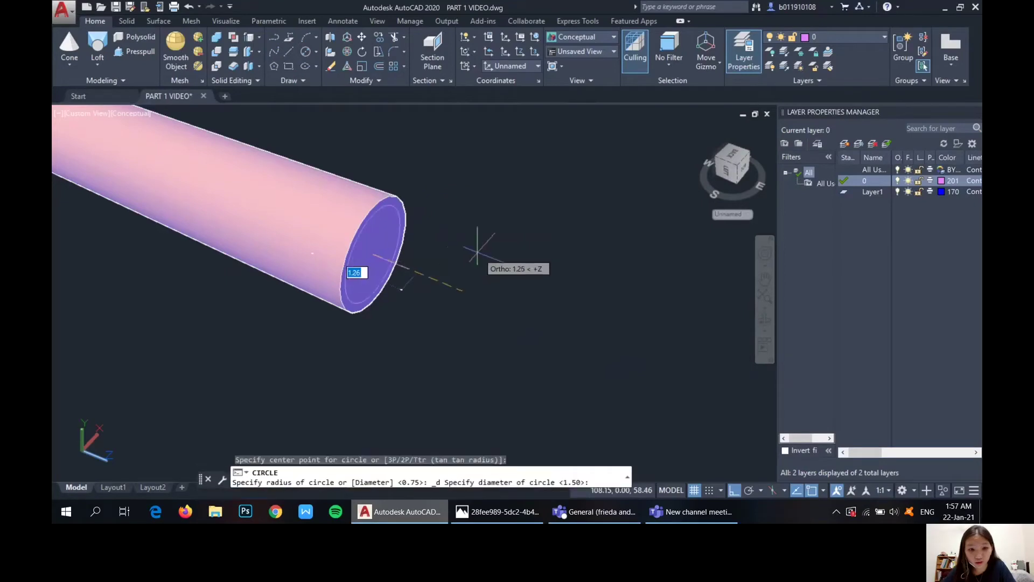
{"action": "type", "text": "1.5"}
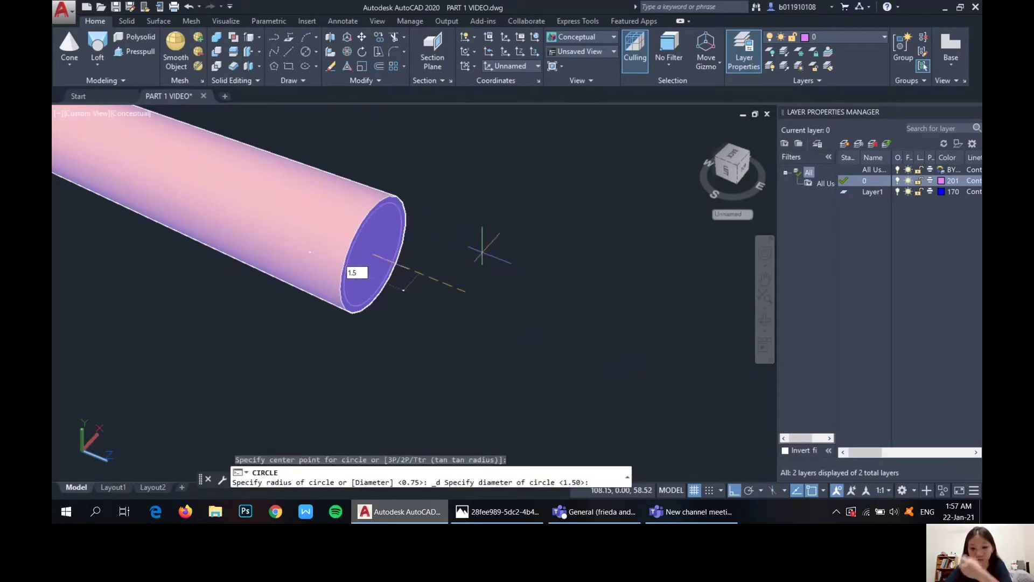
{"action": "key", "text": "Return"}
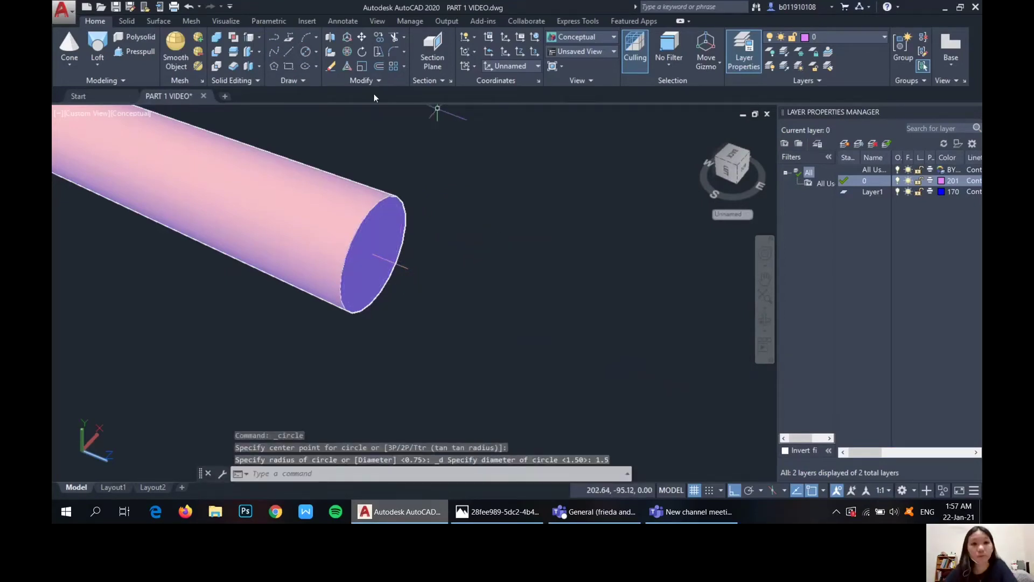
{"action": "left_click", "coordinate": [316, 52]}
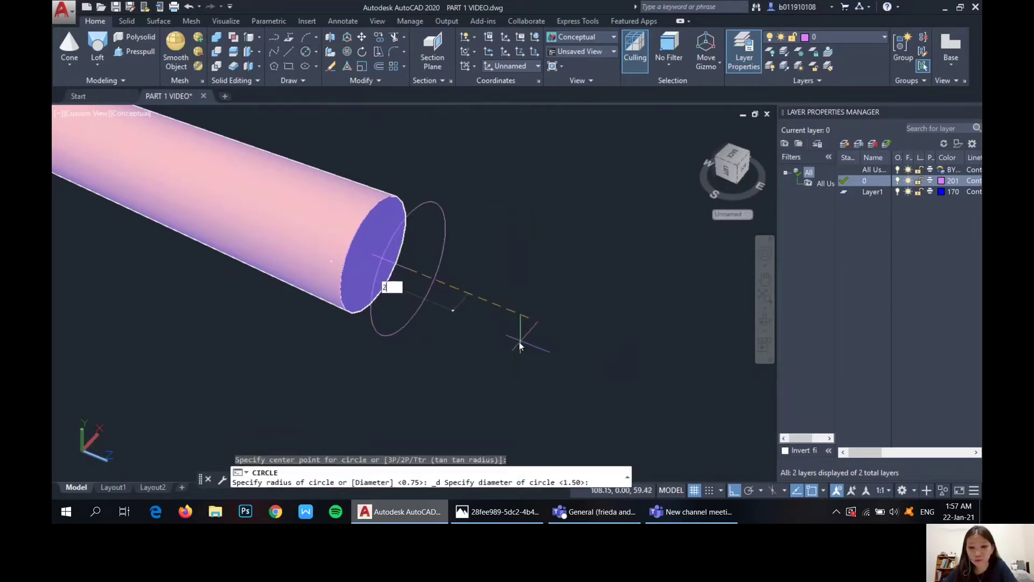
{"action": "left_click", "coordinate": [519, 341]}
- Loft a short flared collar between the diameter 2 circle and the diameter 1.5 circle using cross sections only
{"action": "left_click", "coordinate": [97, 47]}
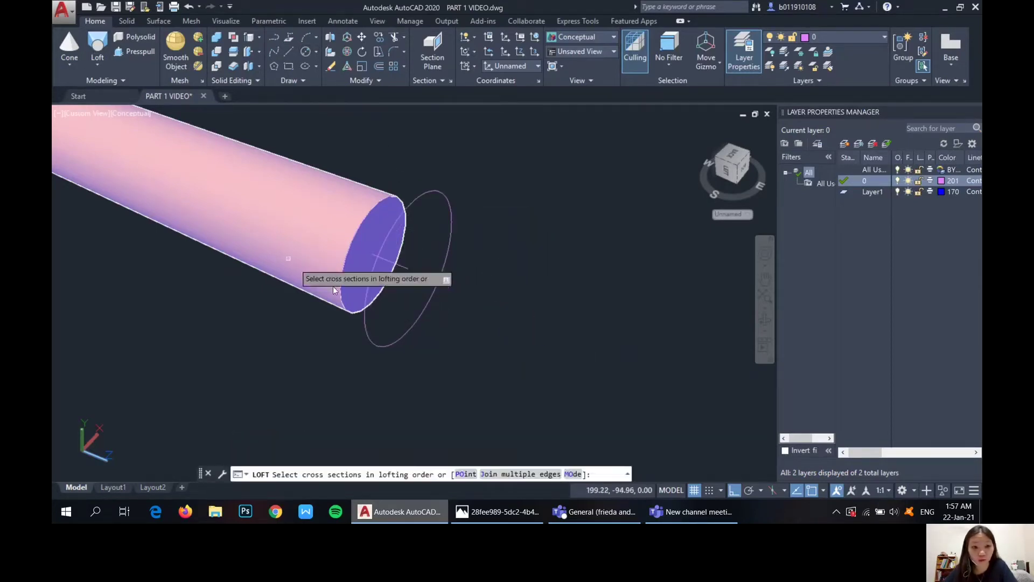
{"action": "left_click", "coordinate": [369, 330]}
{"action": "left_click", "coordinate": [349, 310]}
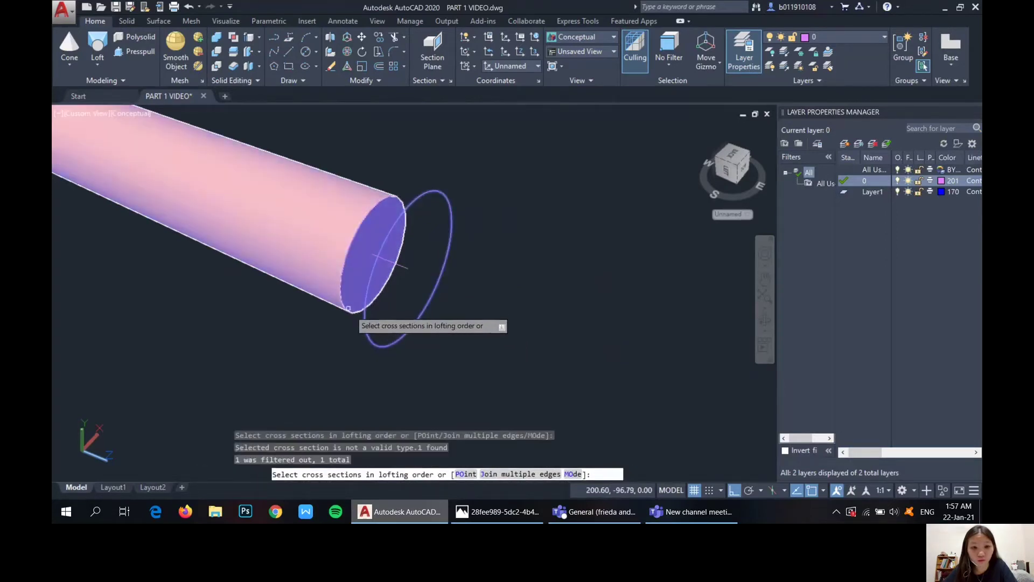
{"action": "left_click", "coordinate": [348, 305]}
{"action": "left_click", "coordinate": [343, 306]}
{"action": "key", "text": "Return"}
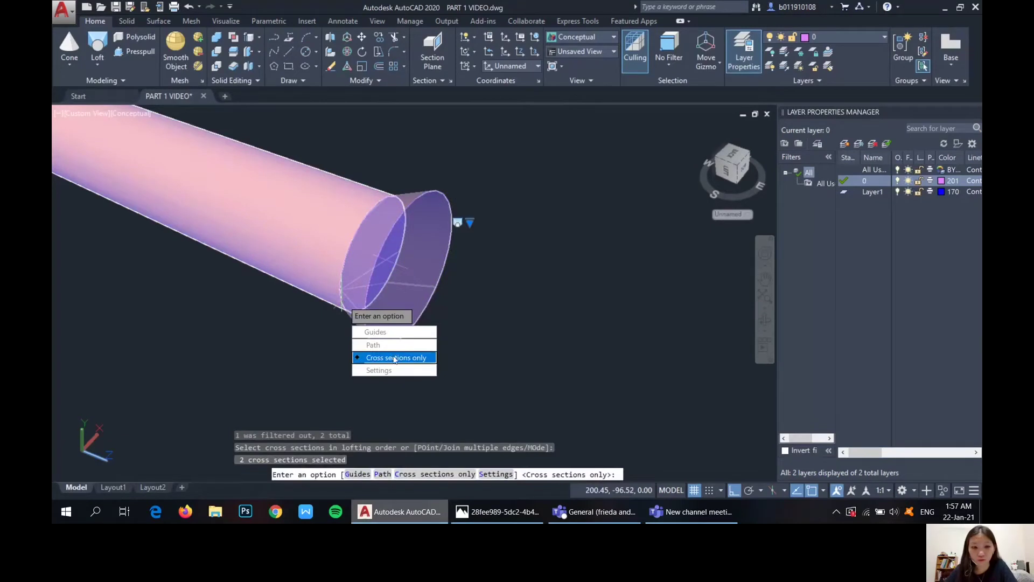
{"action": "left_click", "coordinate": [395, 358]}
- Draw a 2 unit line outward along the Z axis from the centre of the flared collar's end face
{"action": "middle_click_drag", "start_coordinate": [521, 282], "coordinate": [499, 260]}
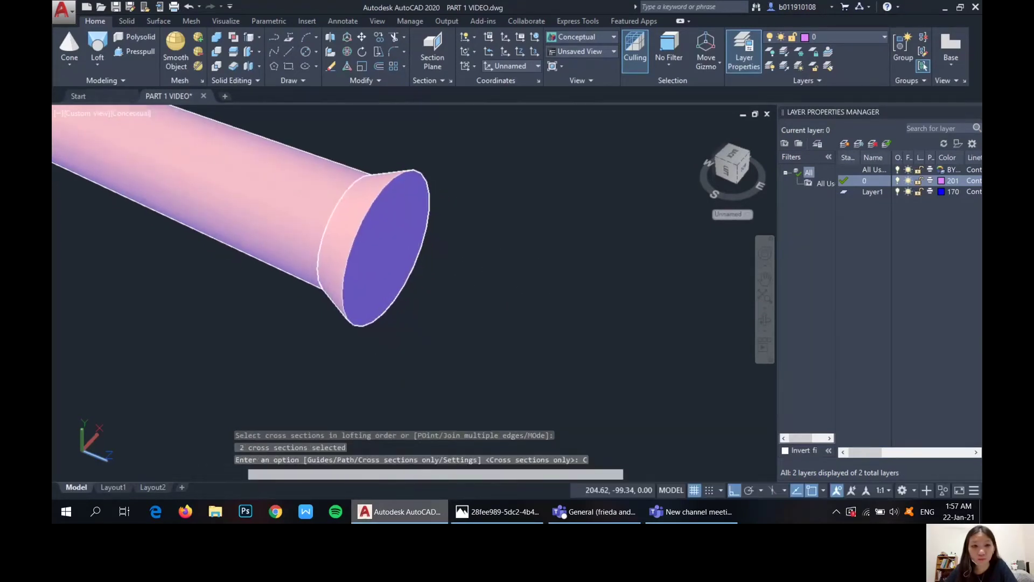
{"action": "left_click", "coordinate": [306, 51]}
{"action": "left_click", "coordinate": [291, 52]}
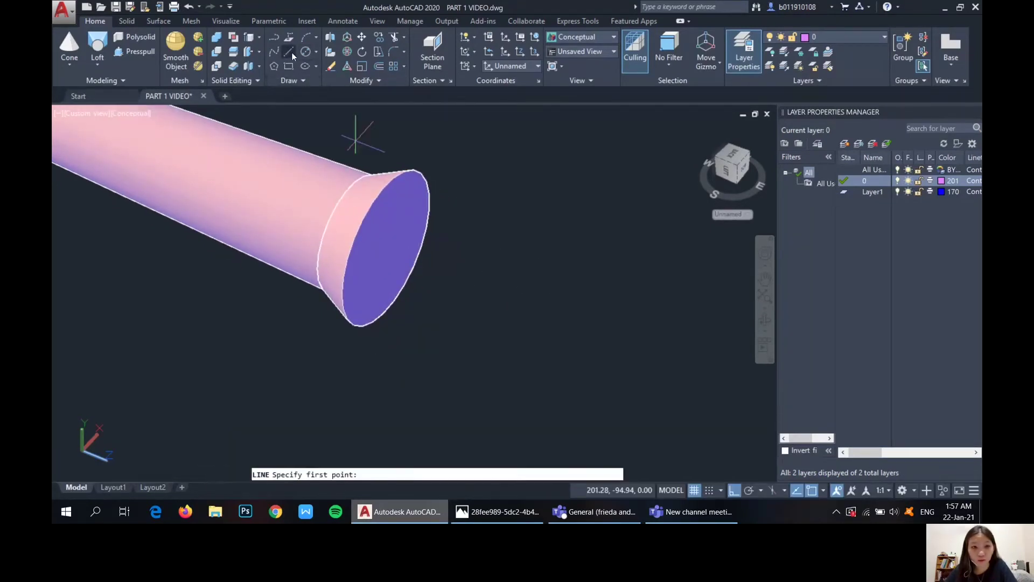
{"action": "left_click", "coordinate": [385, 247]}
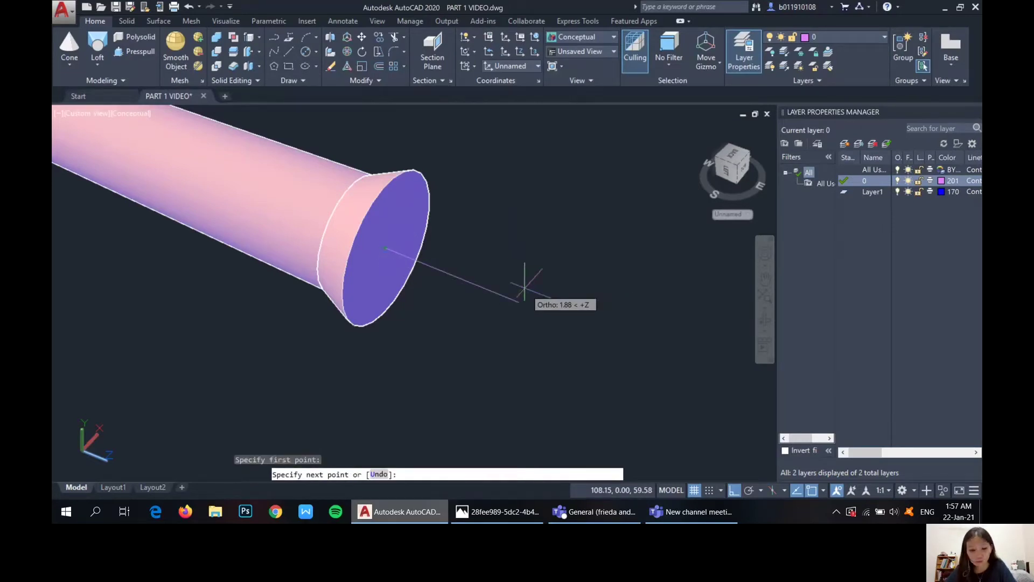
{"action": "type", "text": "2"}
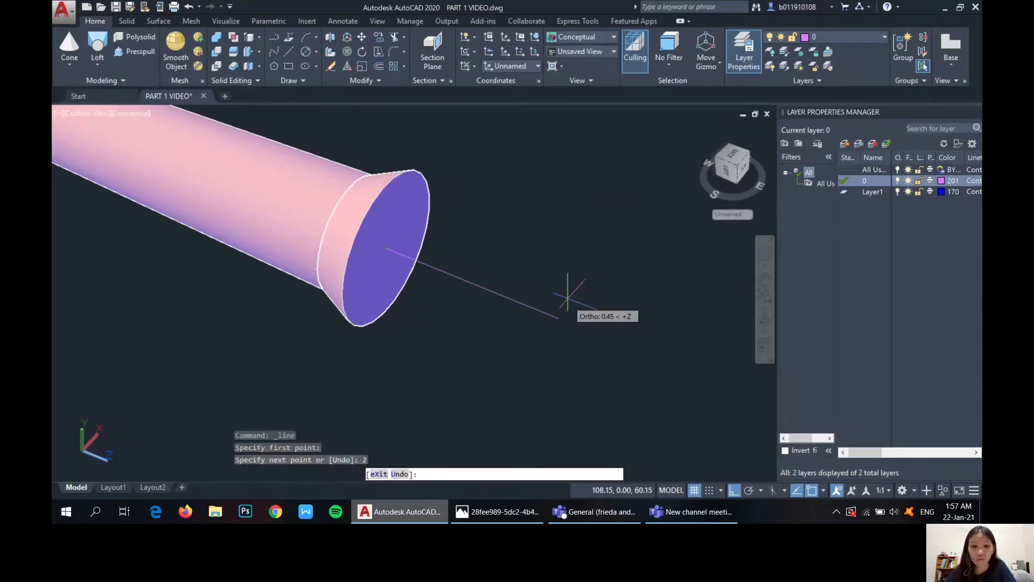
{"action": "key", "text": "Return"}
{"action": "key", "text": "Escape"}
- Draw a circle of diameter 2 centred on the flared collar's end face, at the start of the 2 unit line
{"action": "left_click", "coordinate": [305, 51]}
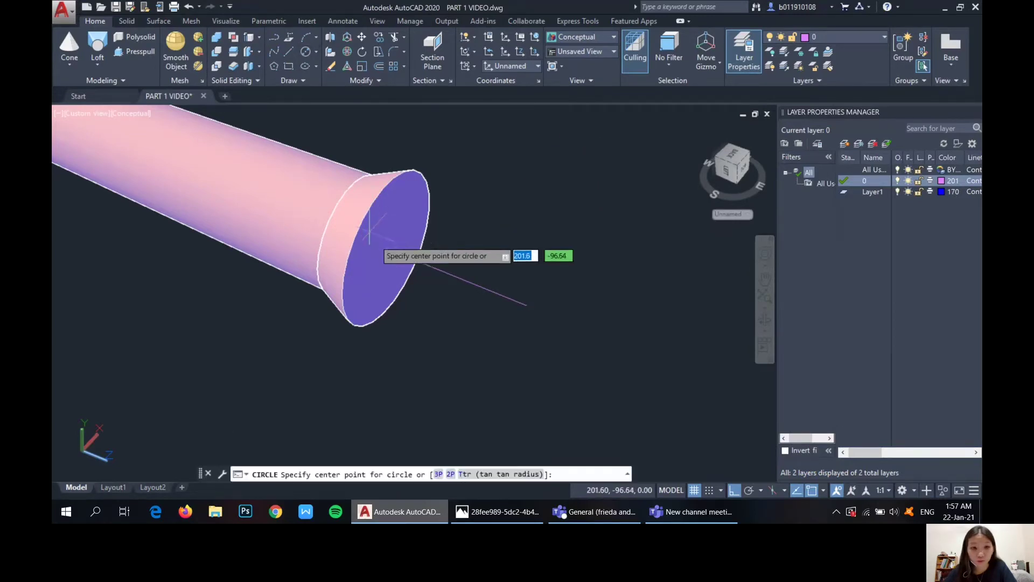
{"action": "left_click", "coordinate": [386, 248]}
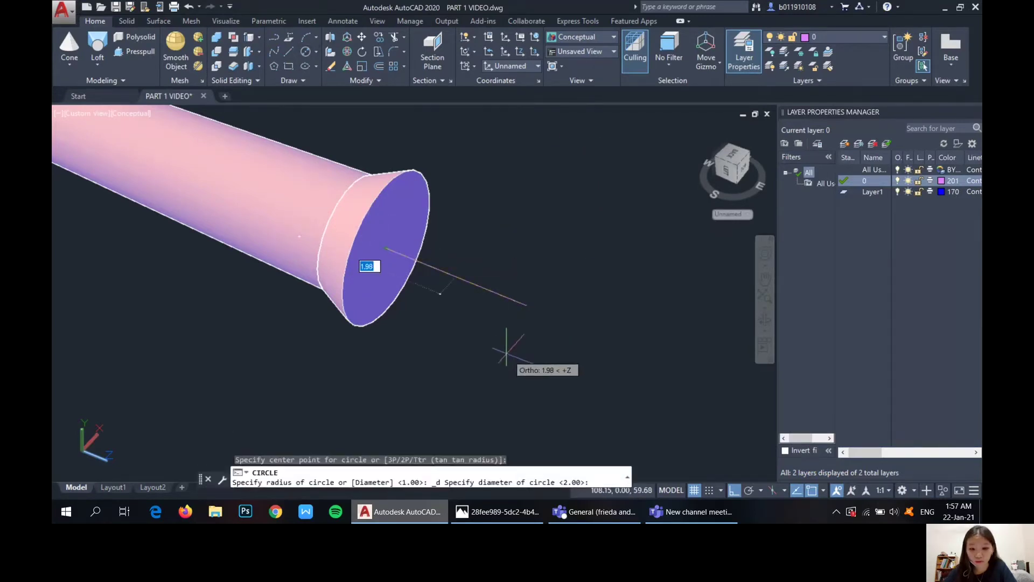
{"action": "type", "text": "2"}
{"action": "key", "text": "Return"}
- Draw a circle of diameter 3 centred on the far end of the 2 unit line
{"action": "left_click", "coordinate": [306, 52]}
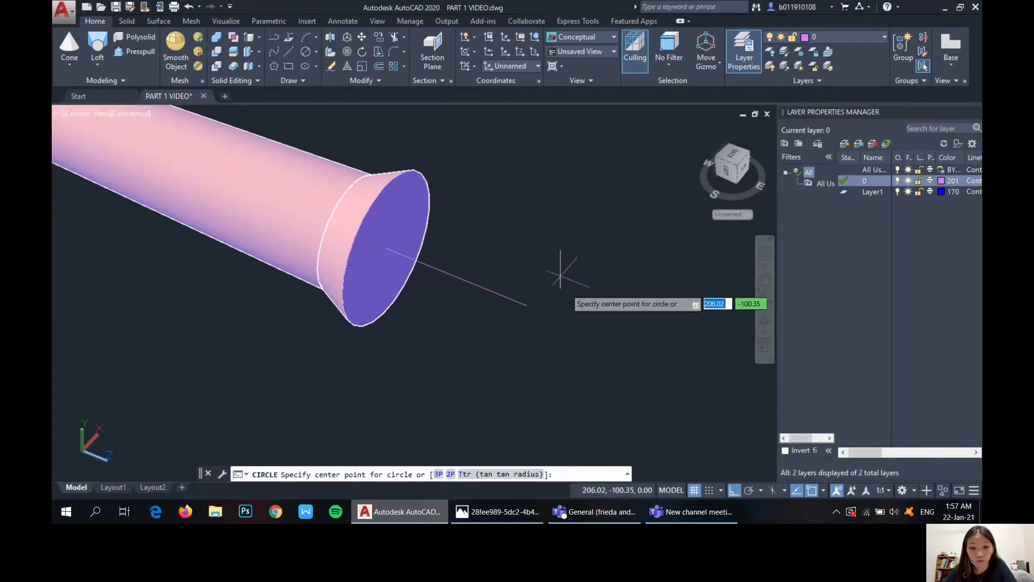
{"action": "left_click", "coordinate": [526, 305]}
{"action": "key", "text": "Return"}
{"action": "key", "text": "Return"}
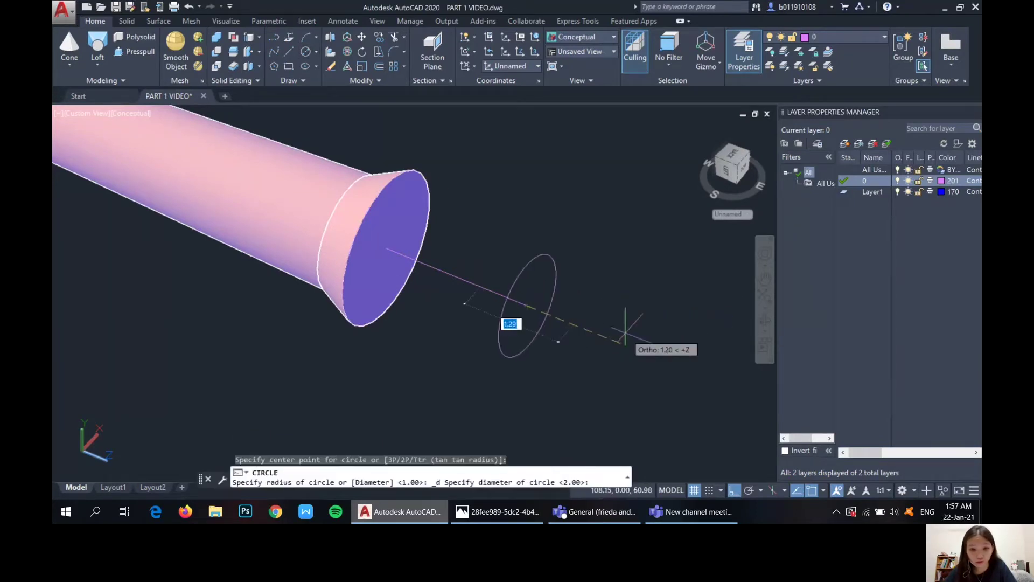
{"action": "key", "text": "Return"}
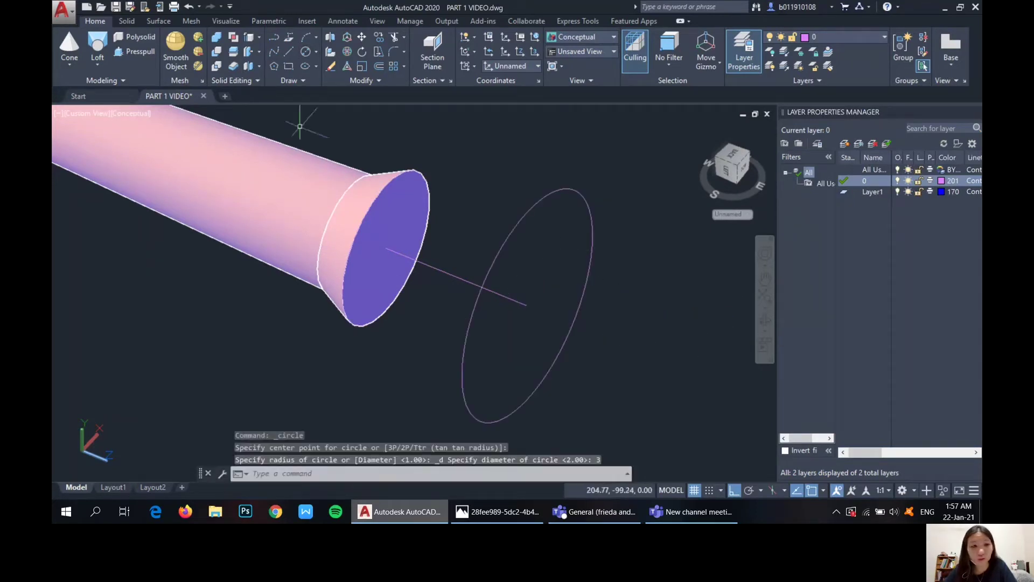
- Loft a flared end solid between the diameter 3 circle and the diameter 2 circle using cross sections only
{"action": "left_click", "coordinate": [94, 47]}
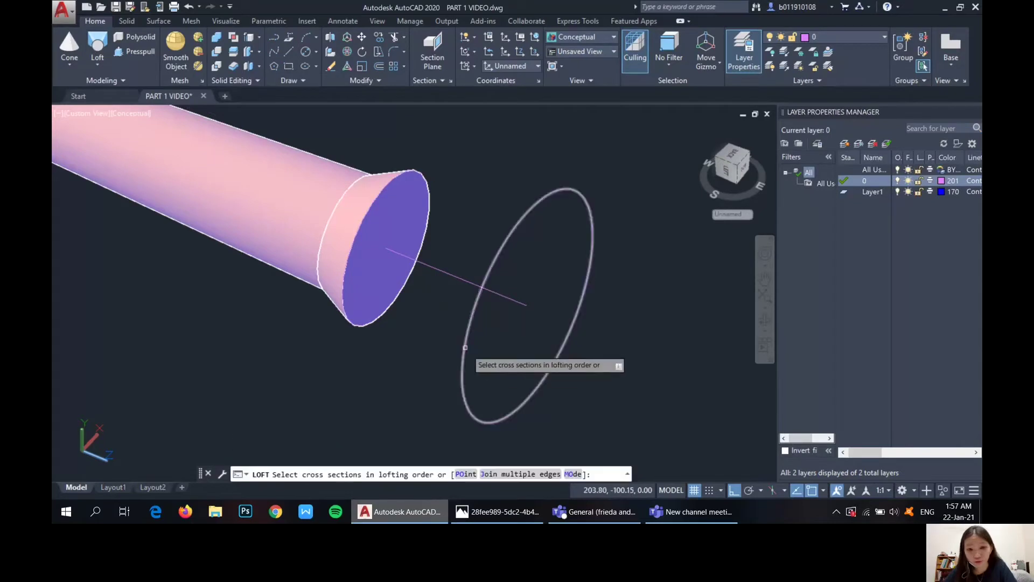
{"action": "left_click", "coordinate": [467, 351]}
{"action": "left_click", "coordinate": [347, 294]}
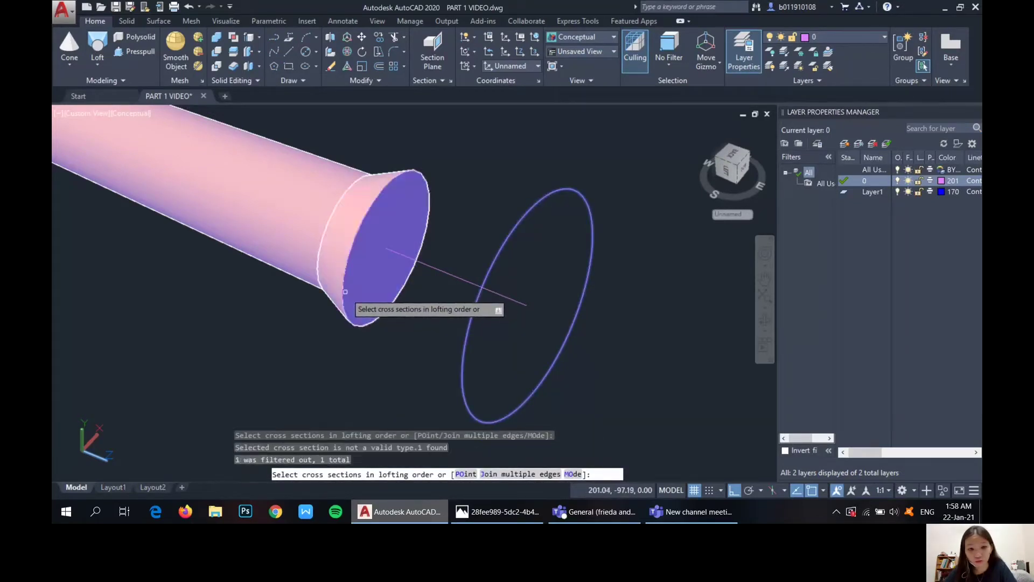
{"action": "left_click", "coordinate": [366, 335]}
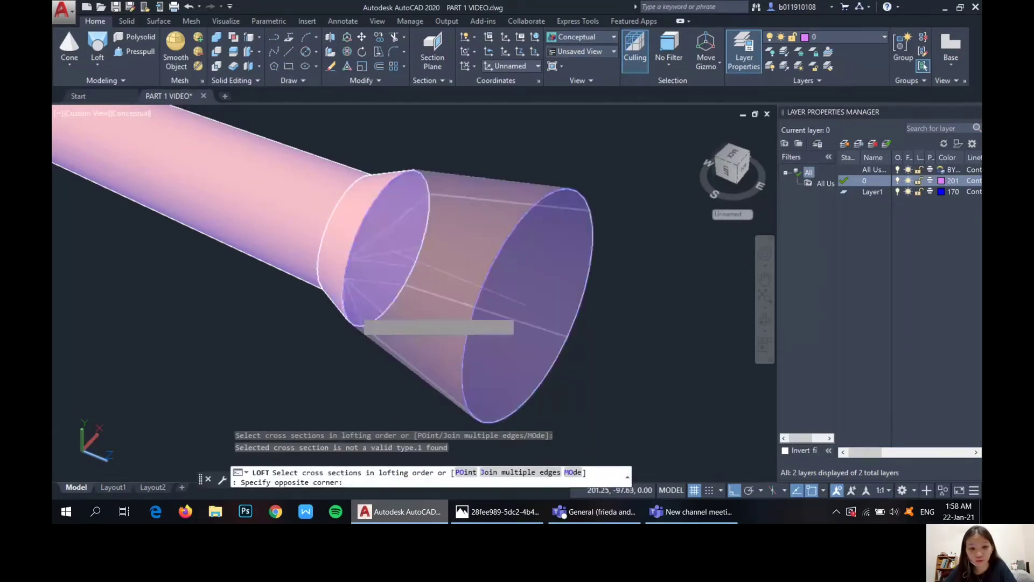
{"action": "left_click", "coordinate": [354, 311]}
{"action": "key", "text": "Return"}
{"action": "key", "text": "Return"}
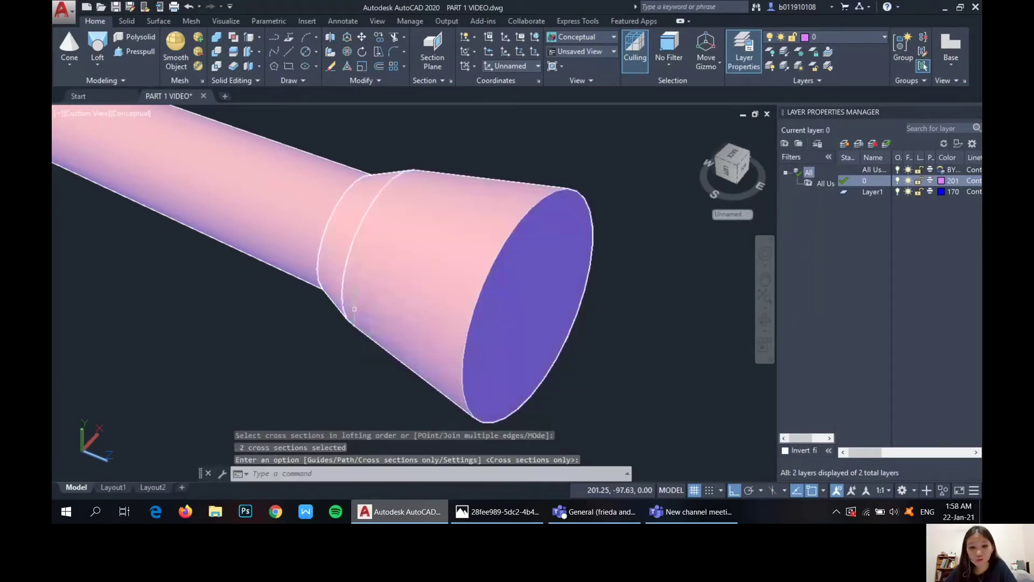
- Unite all the segments of the part, from the ribbed end to the flared end, into one solid
{"action": "scroll", "coordinate": [633, 356], "scroll_direction": "down", "scroll_amount": 4}
{"action": "middle_click_drag", "start_coordinate": [330, 358], "coordinate": [306, 320], "text": "shift"}
{"action": "scroll", "coordinate": [374, 300], "scroll_direction": "up", "scroll_amount": 2}
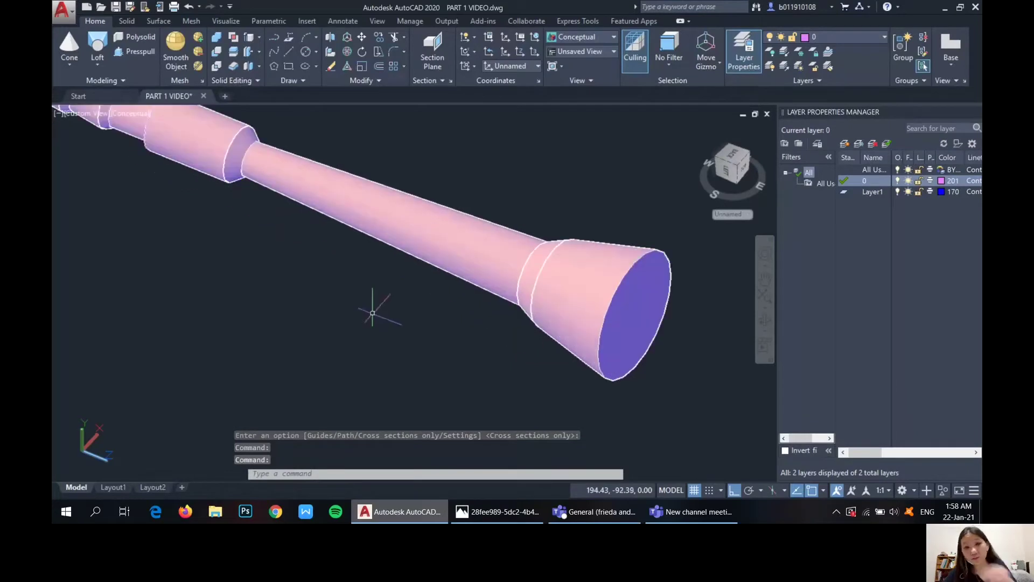
{"action": "scroll", "coordinate": [333, 300], "scroll_direction": "down", "scroll_amount": 3}
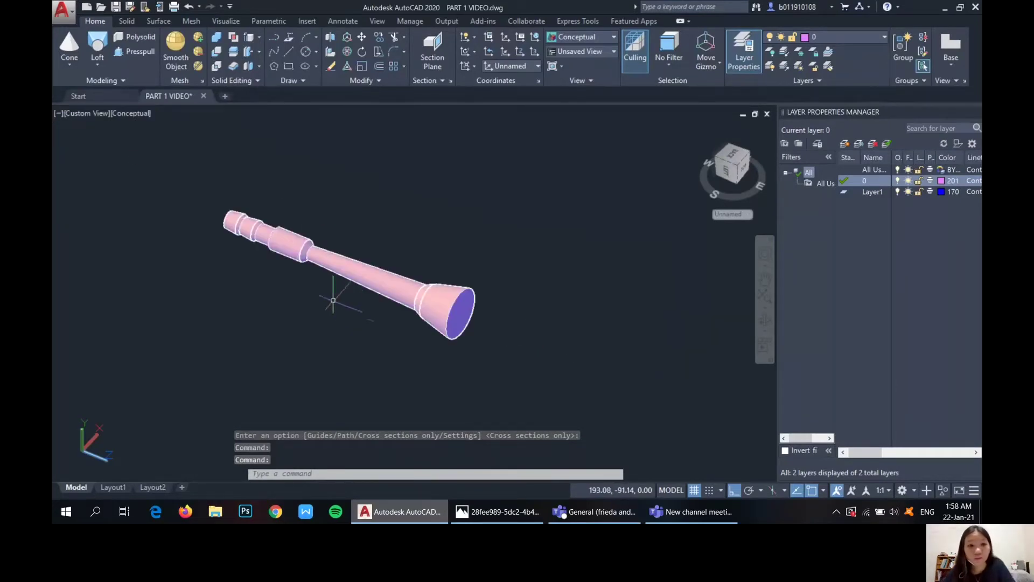
{"action": "left_click", "coordinate": [216, 37]}
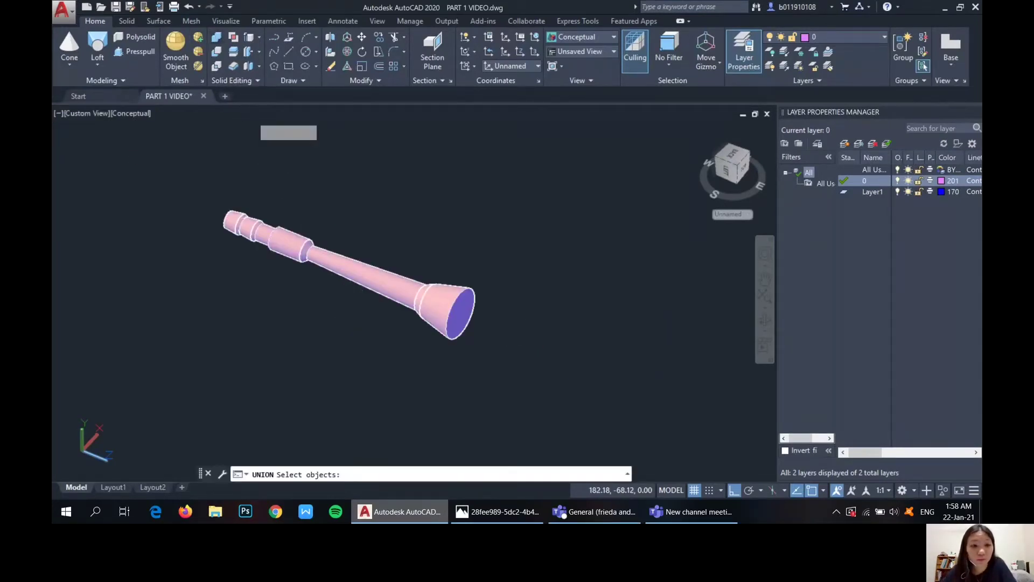
{"action": "left_click", "coordinate": [472, 347]}
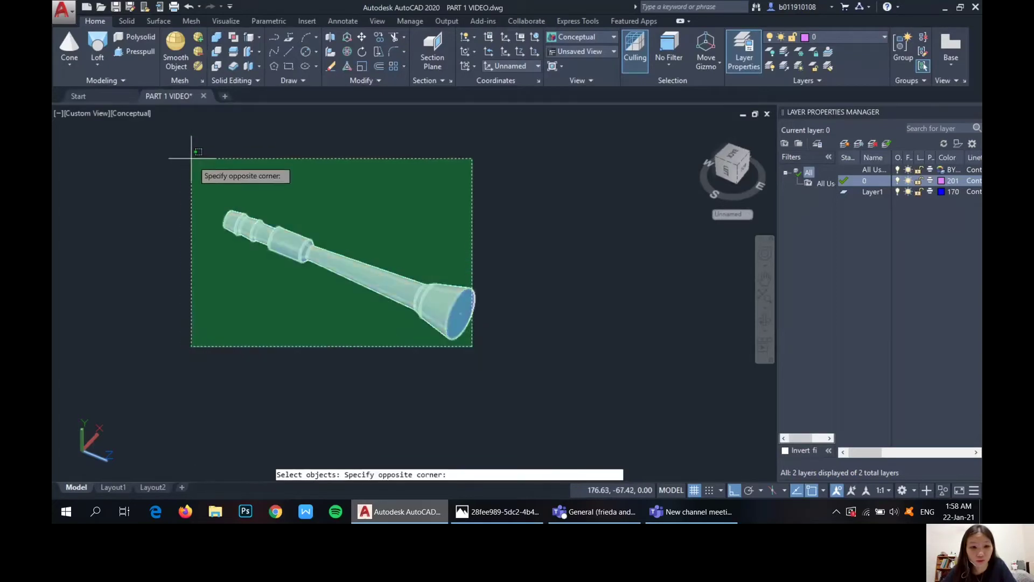
{"action": "left_click", "coordinate": [191, 159]}
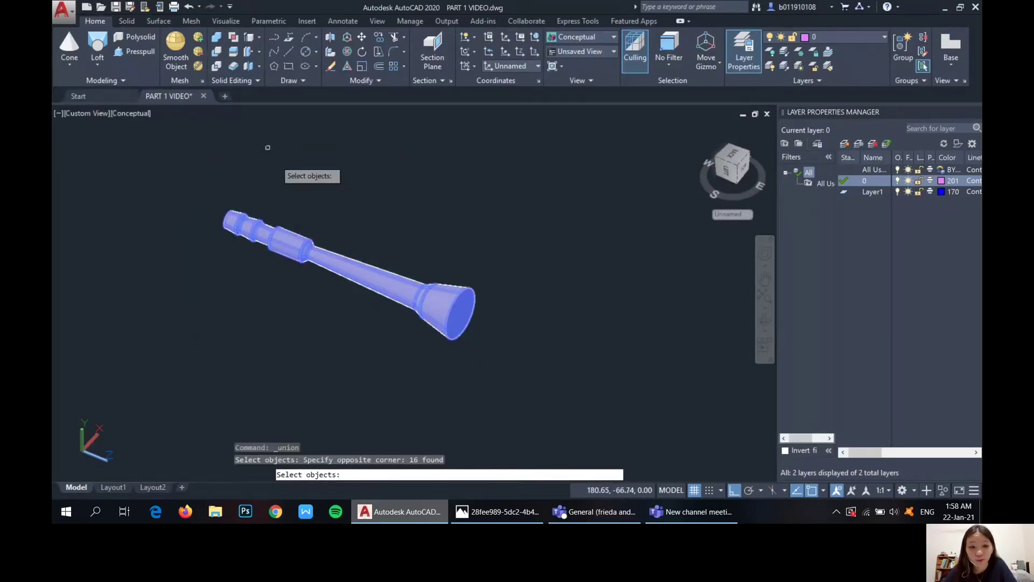
{"action": "key", "text": "Return"}
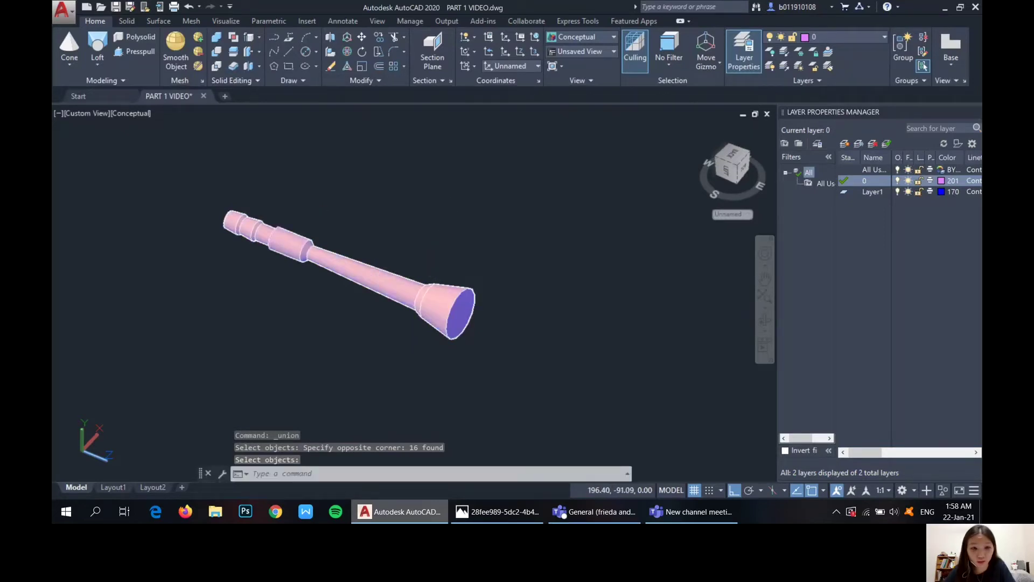
{"action": "left_click", "coordinate": [394, 273]}
{"action": "key", "text": "Escape"}
- Draw a circle of diameter 0.5 centred on the flared end's outer face
{"action": "middle_click_drag", "start_coordinate": [551, 309], "coordinate": [510, 289], "text": "shift"}
{"action": "scroll", "coordinate": [480, 264], "scroll_direction": "up", "scroll_amount": 4}
{"action": "middle_click_drag", "start_coordinate": [237, 294], "coordinate": [392, 184], "text": "shift"}
{"action": "left_click", "coordinate": [304, 51]}
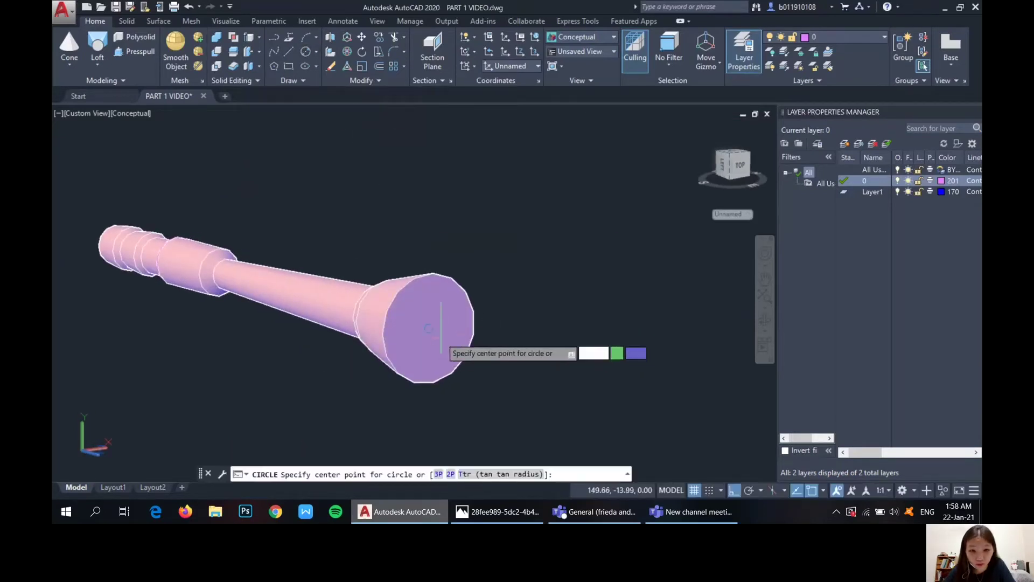
{"action": "left_click", "coordinate": [469, 356]}
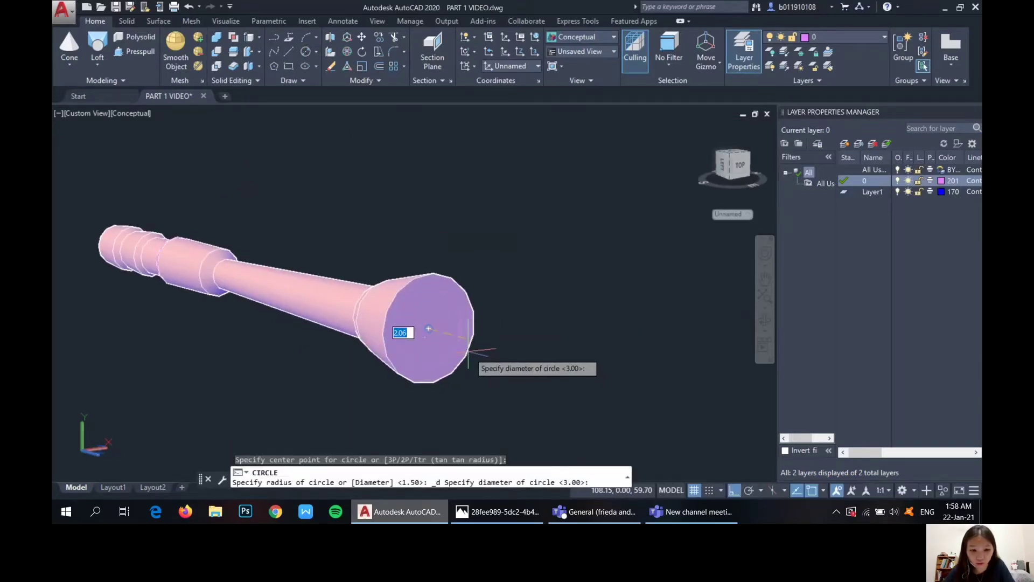
{"action": "type", "text": "0.5"}
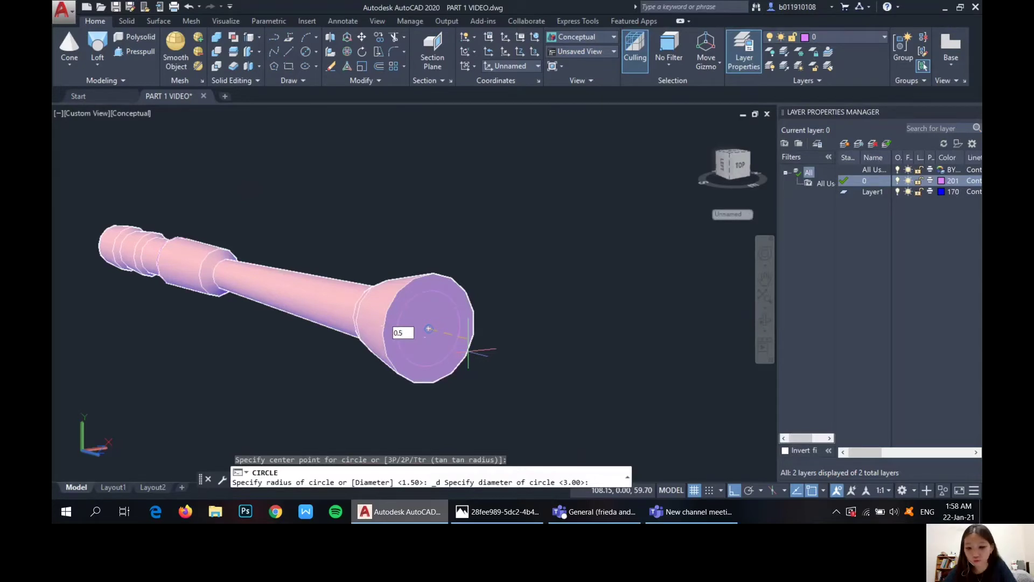
{"action": "key", "text": "Return"}
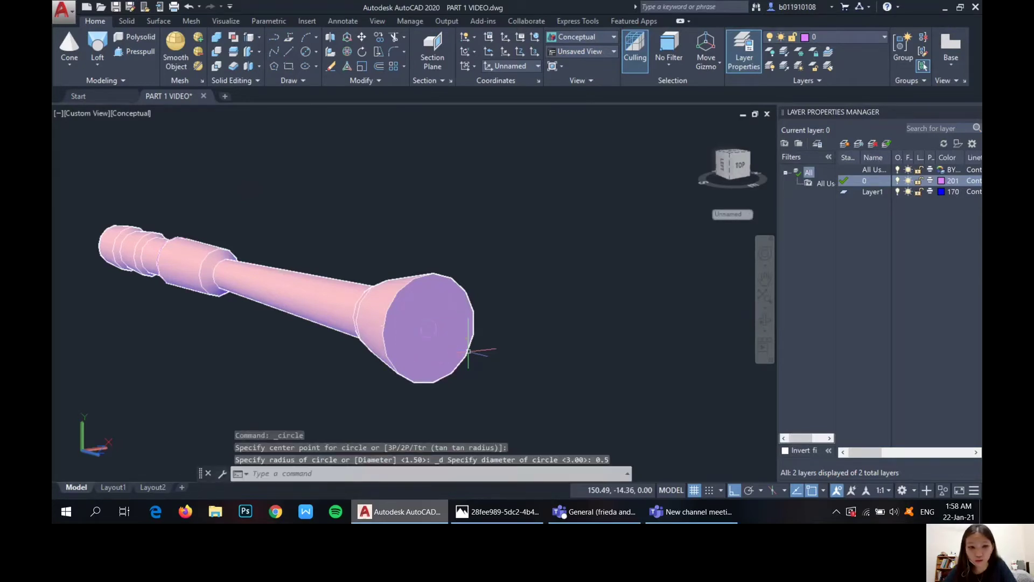
{"action": "left_click", "coordinate": [138, 52]}
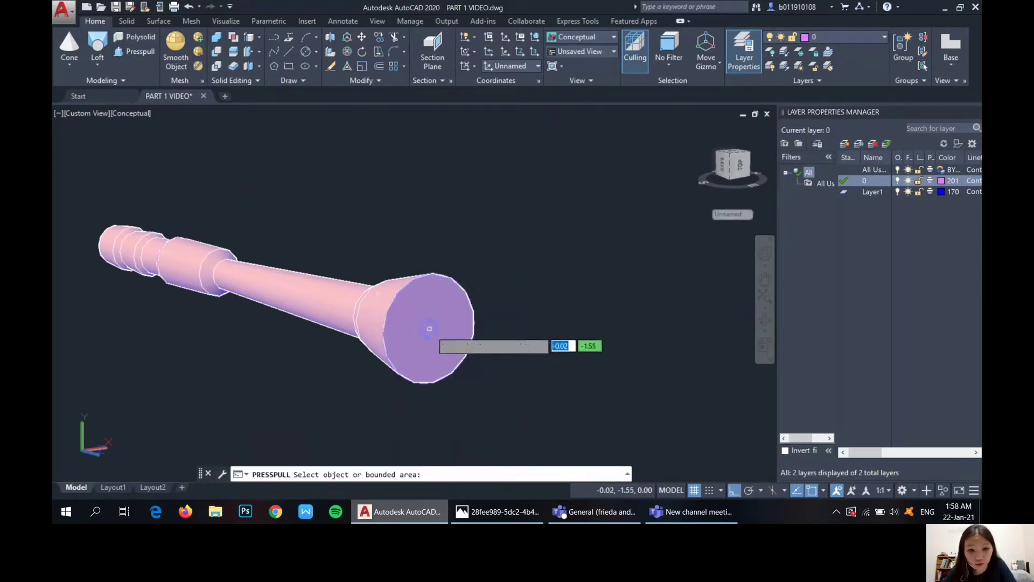
{"action": "left_click", "coordinate": [429, 328]}
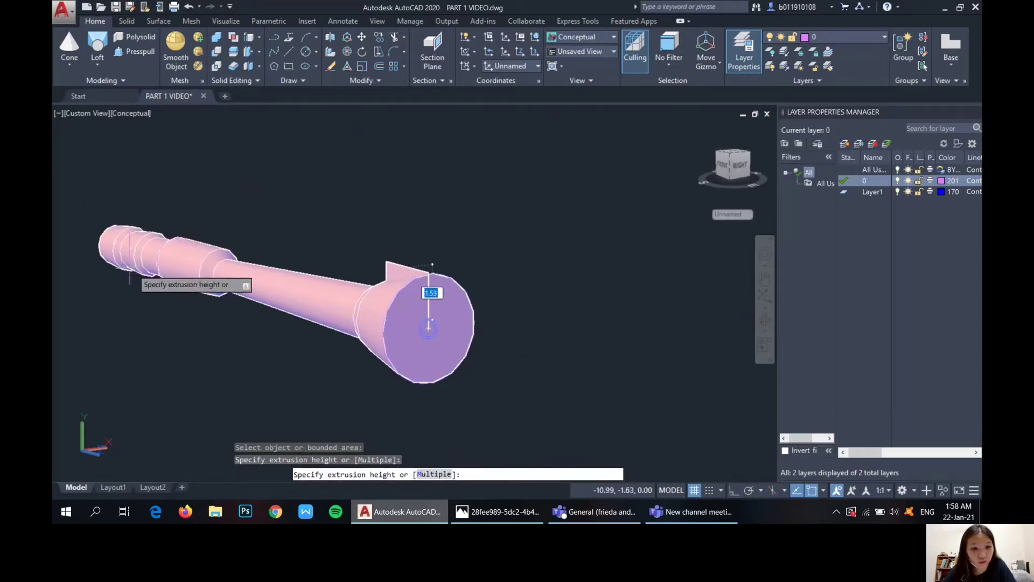
{"action": "key", "text": "Escape"}
- Try to presspull the diameter 0.5 circle back along the part past the ribbed end, and undo the extrusion
{"action": "left_click", "coordinate": [141, 54]}
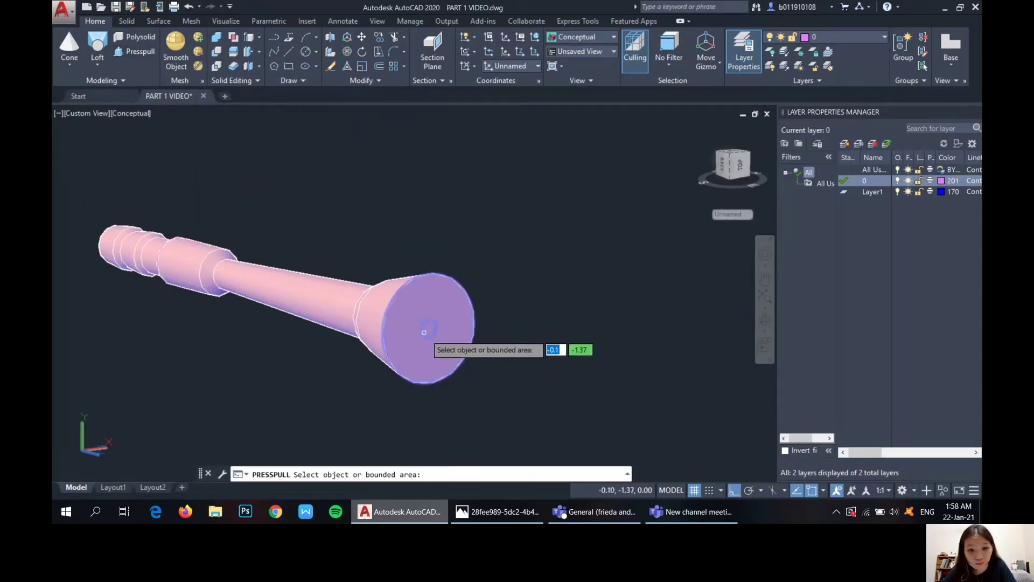
{"action": "left_click", "coordinate": [424, 333]}
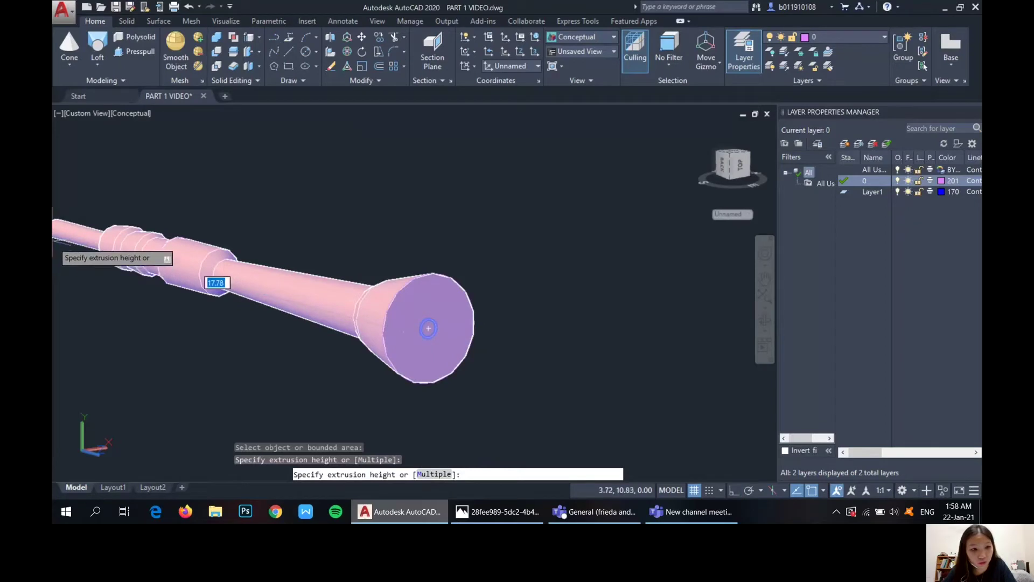
{"action": "left_click", "coordinate": [67, 237]}
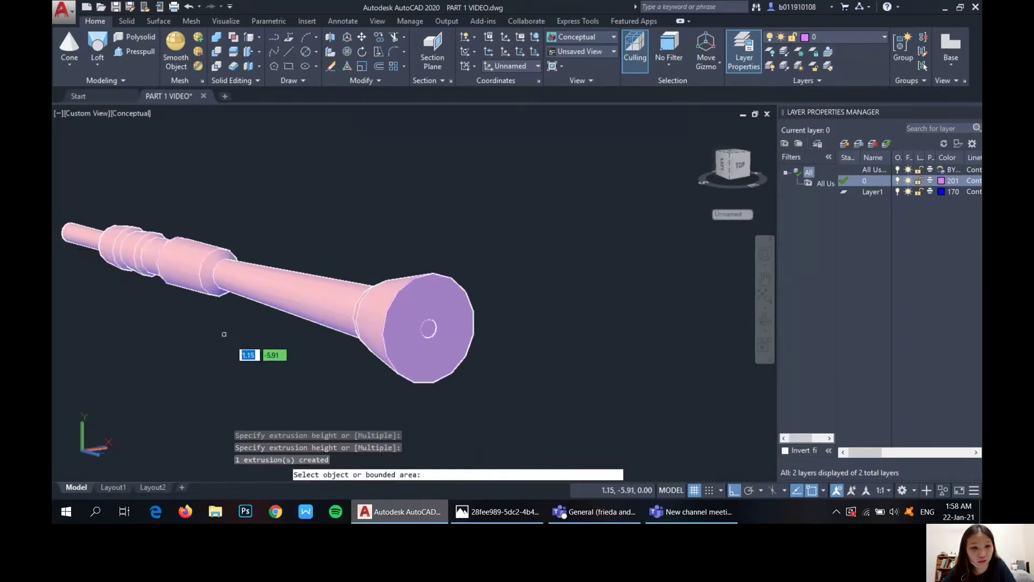
{"action": "key", "text": "Return"}
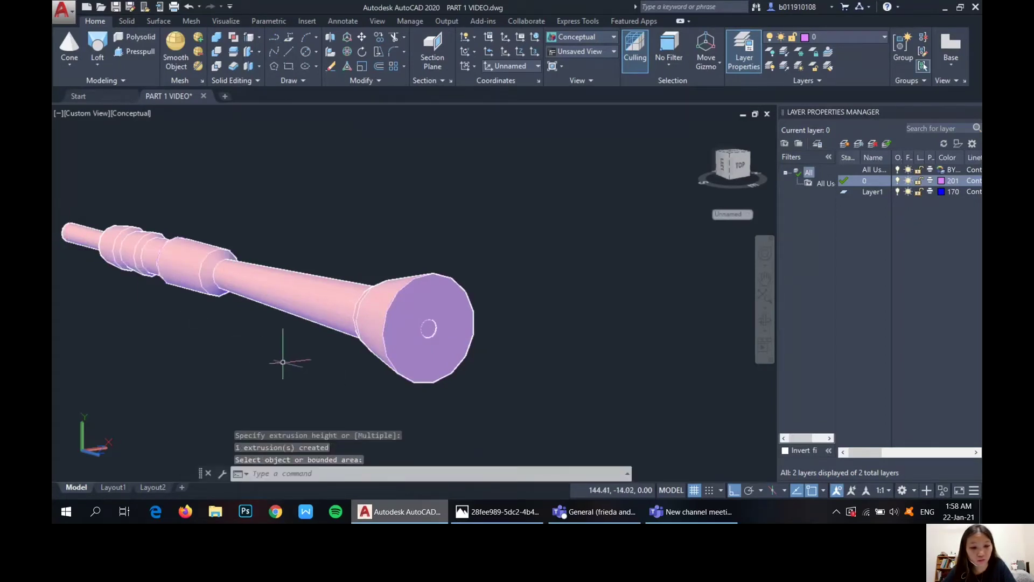
{"action": "key", "text": "ctrl+z"}
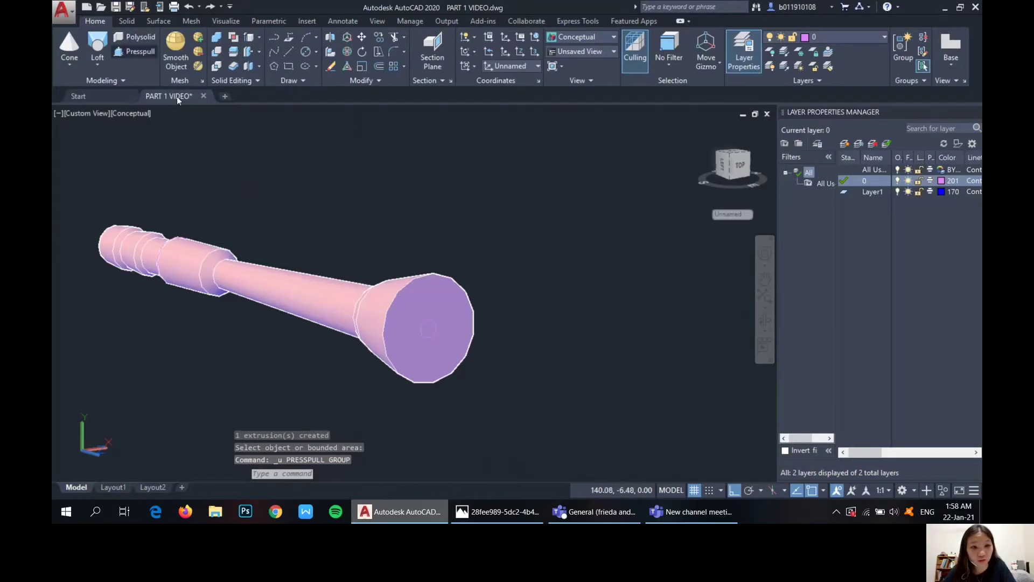
{"action": "left_click", "coordinate": [135, 51]}
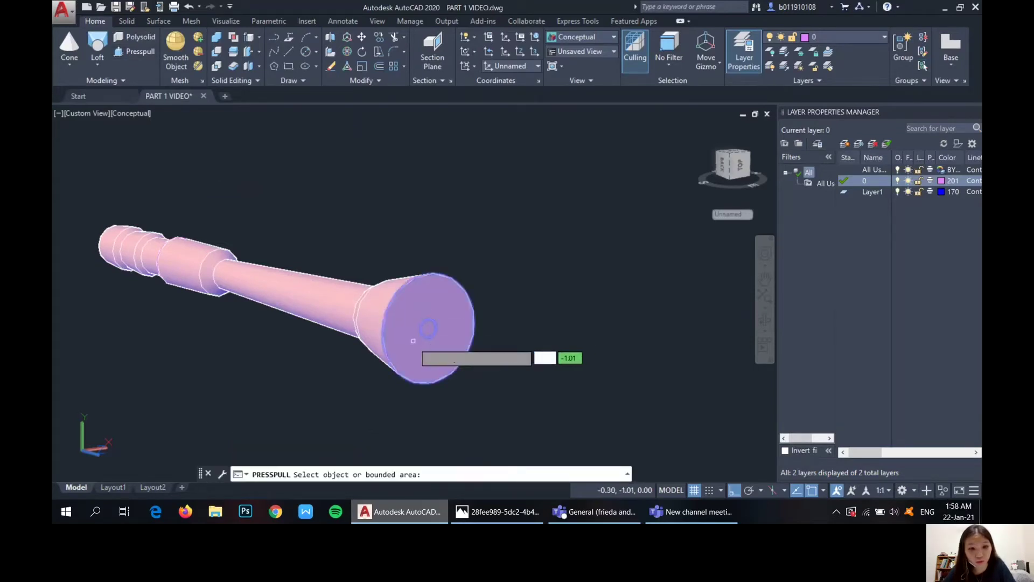
{"action": "key", "text": "Return"}
{"action": "left_click", "coordinate": [412, 326]}
{"action": "key", "text": "Escape"}
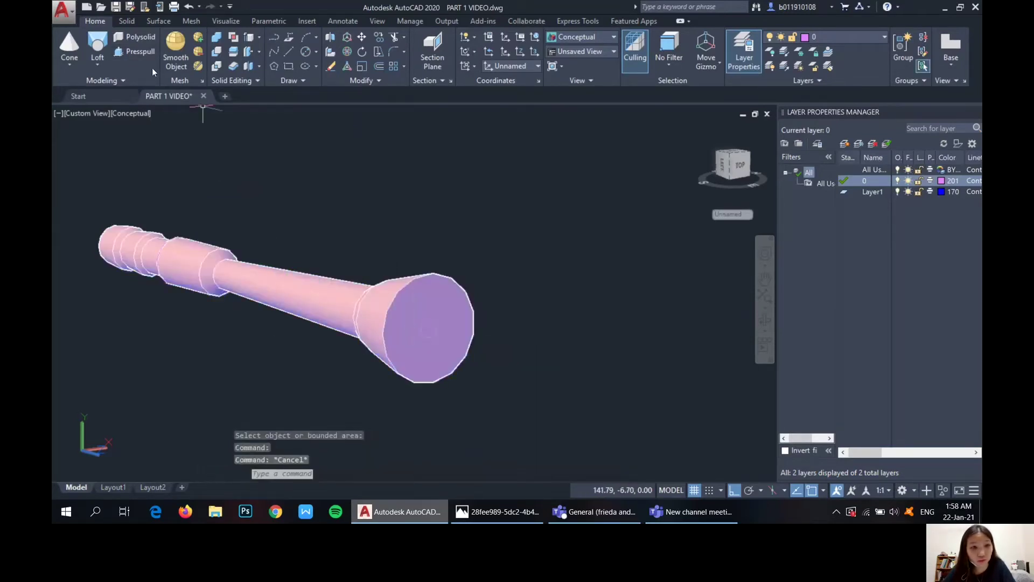
- Presspull the area inside the diameter 0.5 circle through the full length of the part to cut an axial hole
{"action": "left_click", "coordinate": [135, 51]}
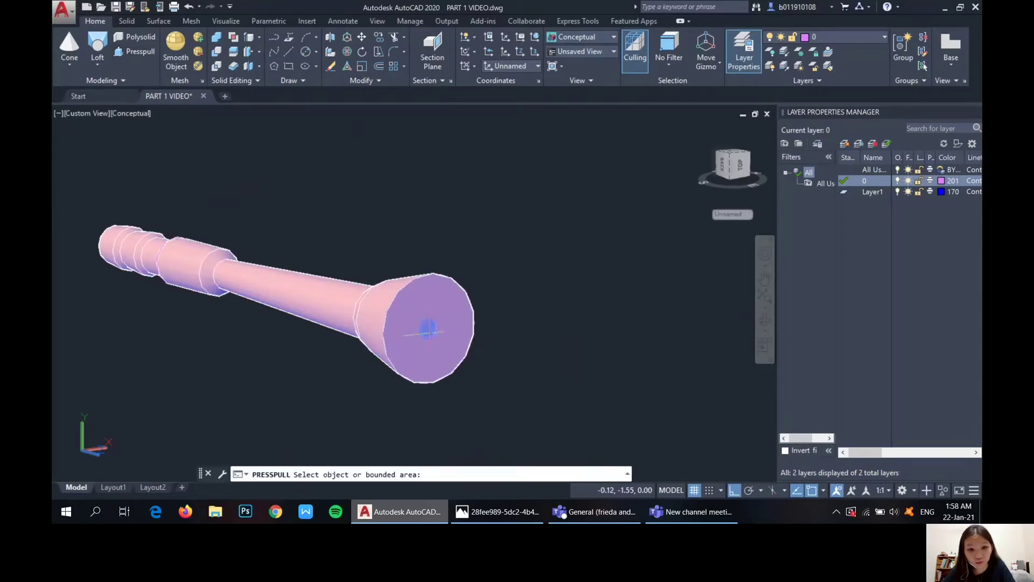
{"action": "left_click", "coordinate": [428, 328]}
{"action": "left_click", "coordinate": [82, 238]}
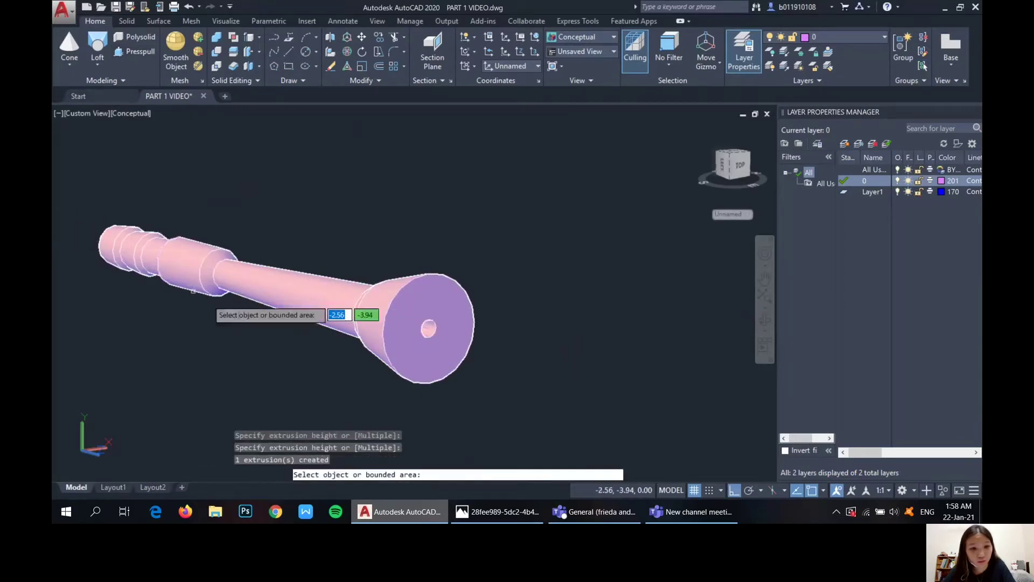
{"action": "middle_click_drag", "start_coordinate": [631, 349], "coordinate": [575, 333], "text": "shift"}
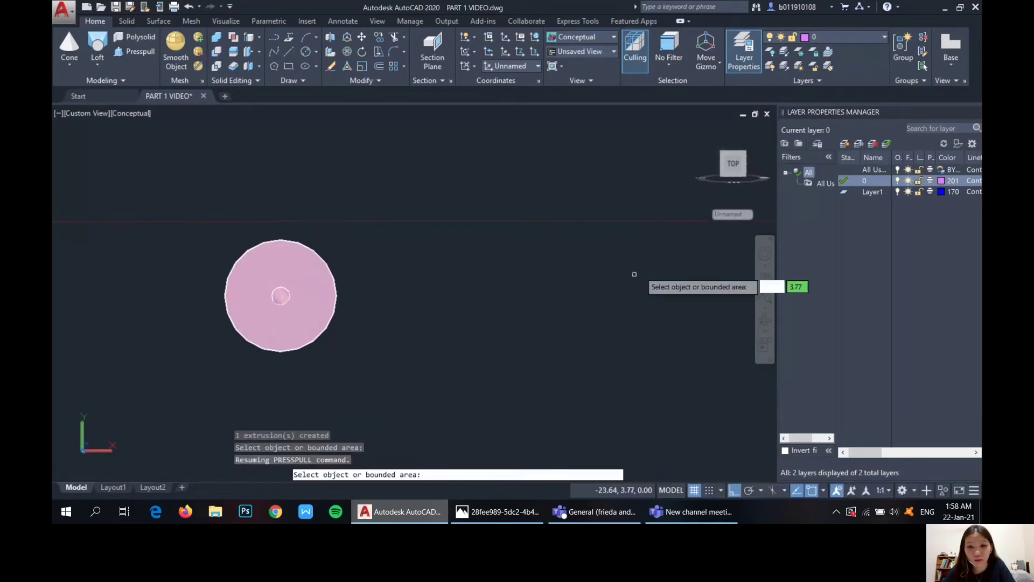
{"action": "left_click", "coordinate": [733, 159]}
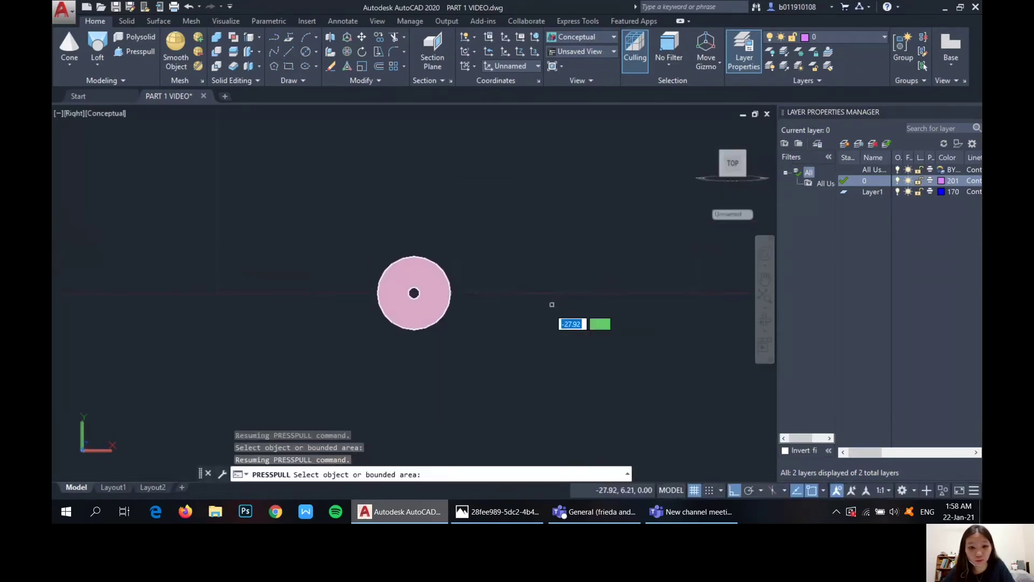
{"action": "middle_click_drag", "start_coordinate": [362, 360], "coordinate": [523, 376], "text": "shift"}
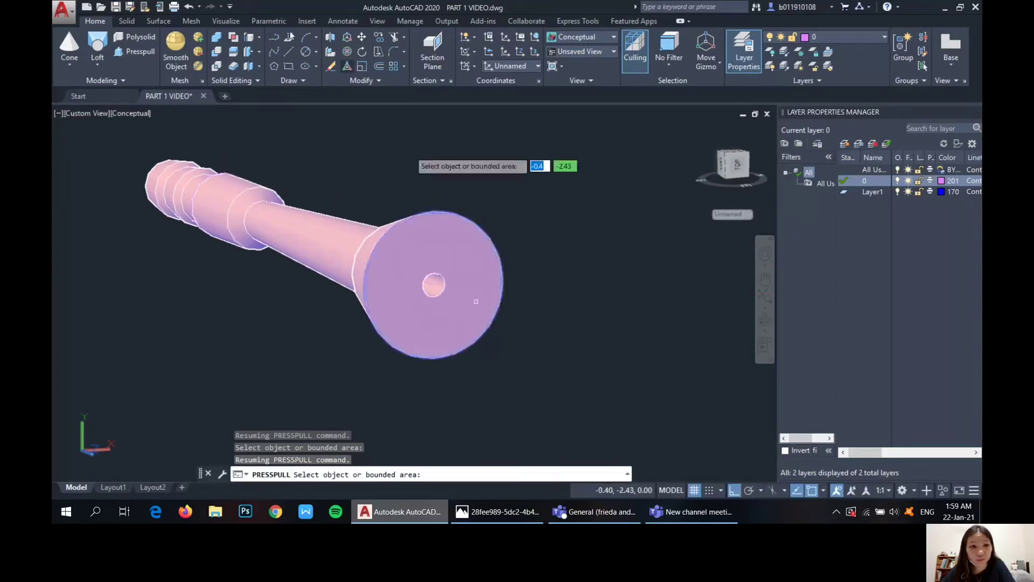
- Switch to Photos to examine the reference pictures of the brass pin's slotted flared end, and return to AutoCAD
{"action": "left_click", "coordinate": [498, 512]}
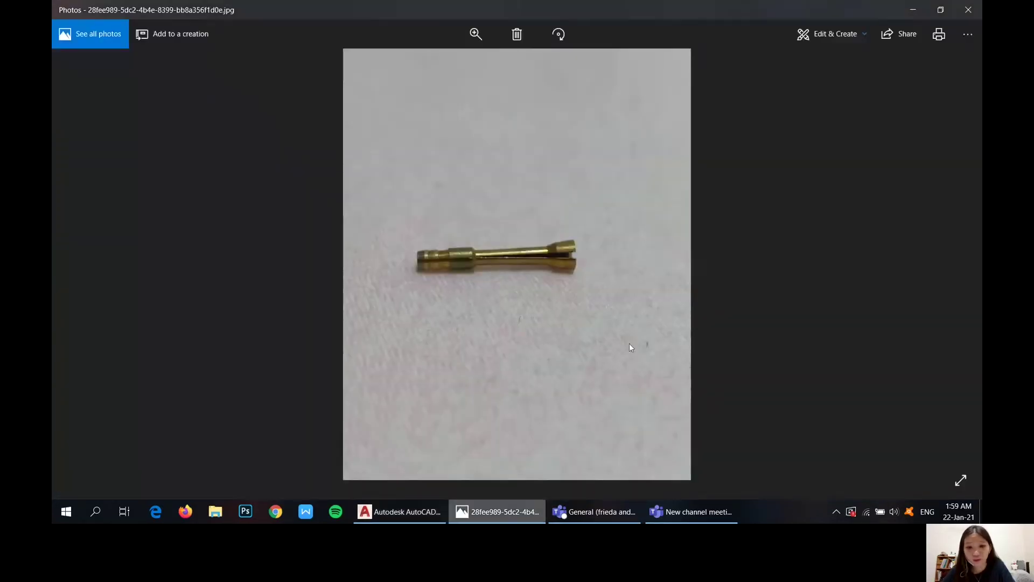
{"action": "scroll", "coordinate": [629, 347], "scroll_direction": "down", "scroll_amount": 1}
{"action": "left_click", "coordinate": [390, 517]}
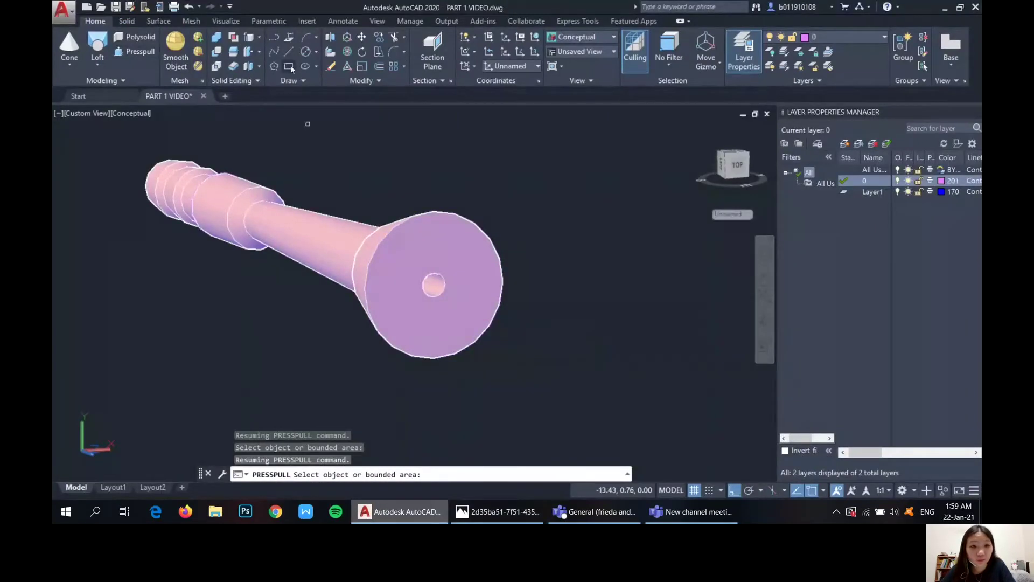
- Draw a 3-sided polygon, inscribed in circle, centred on the hole in the flared end face and enclosing the face's edge
{"action": "key", "text": "Return"}
{"action": "type", "text": "po"}
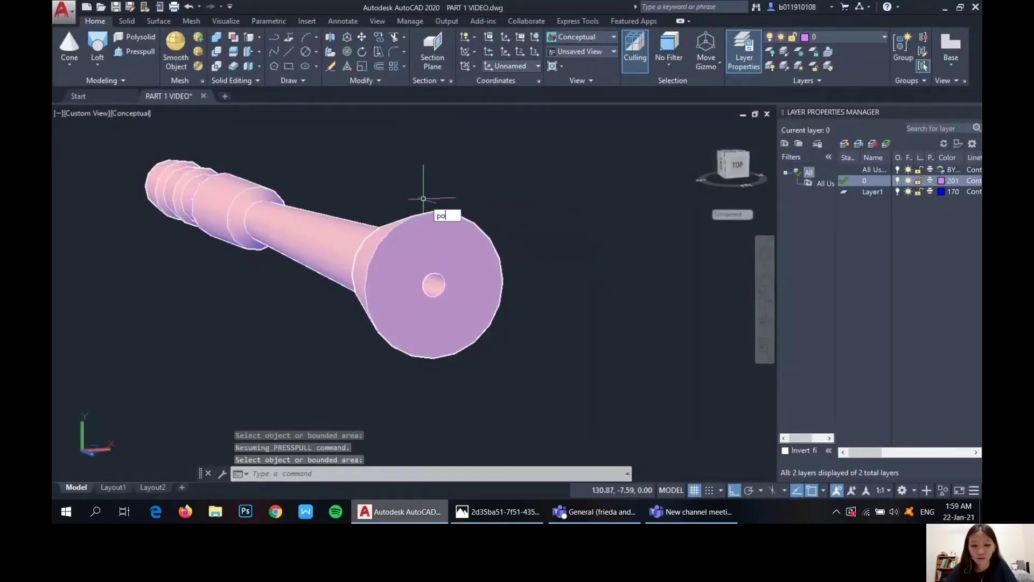
{"action": "type", "text": "ly"}
{"action": "left_click", "coordinate": [487, 229]}
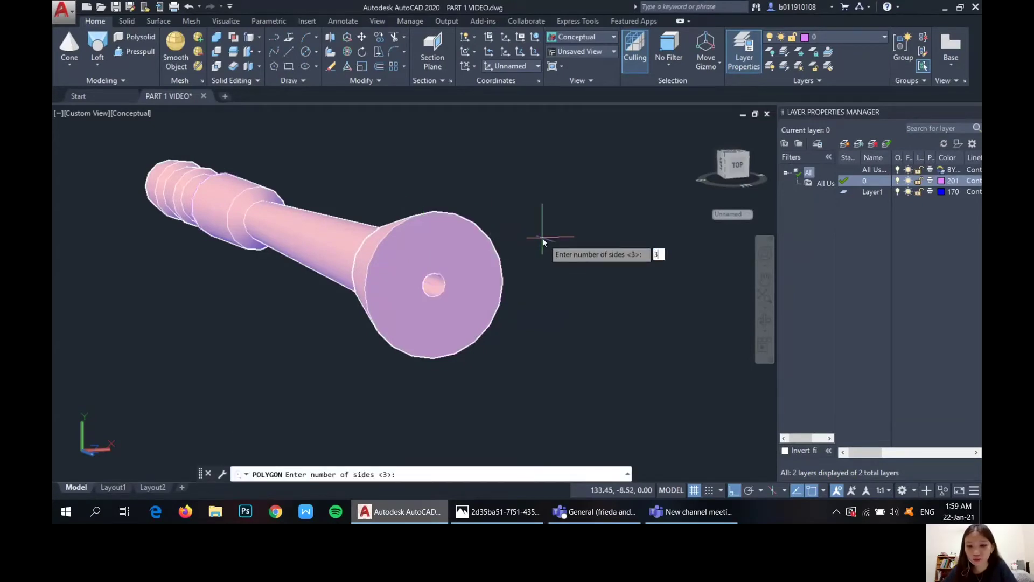
{"action": "key", "text": "Return"}
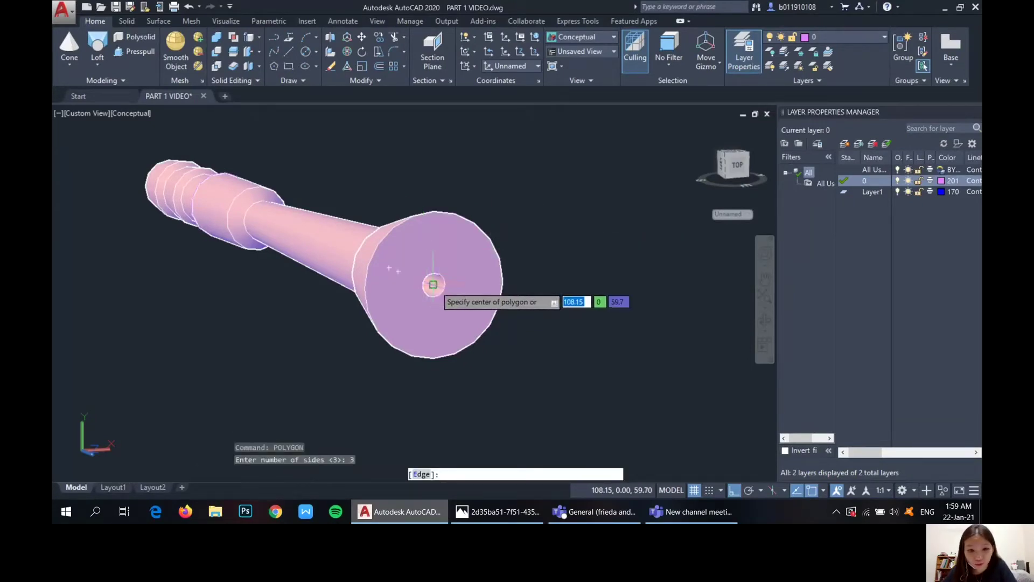
{"action": "left_click", "coordinate": [433, 283]}
{"action": "left_click", "coordinate": [483, 317]}
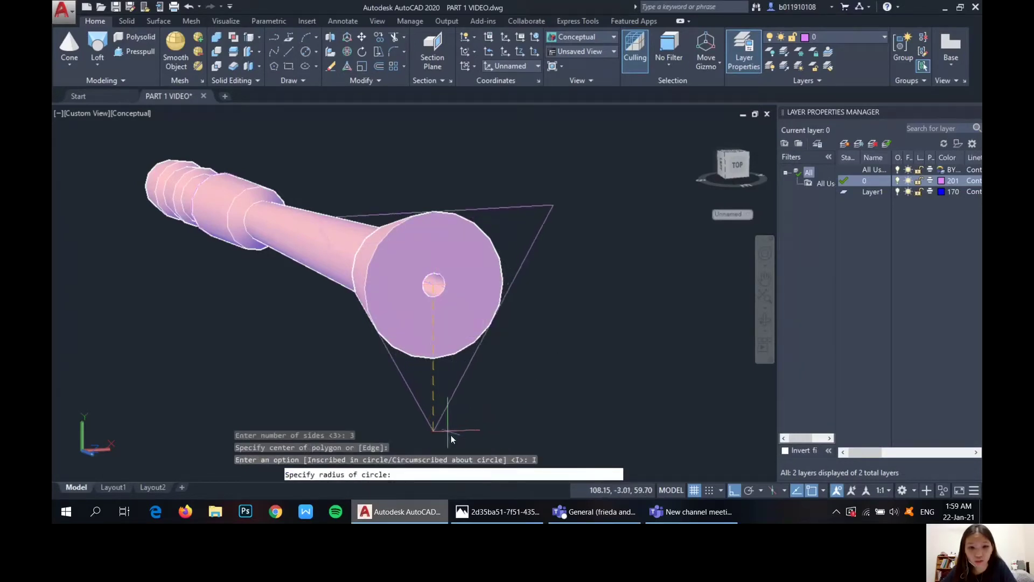
{"action": "scroll", "coordinate": [473, 412], "scroll_direction": "down", "scroll_amount": 2}
{"action": "middle_click_drag", "start_coordinate": [474, 416], "coordinate": [482, 367]}
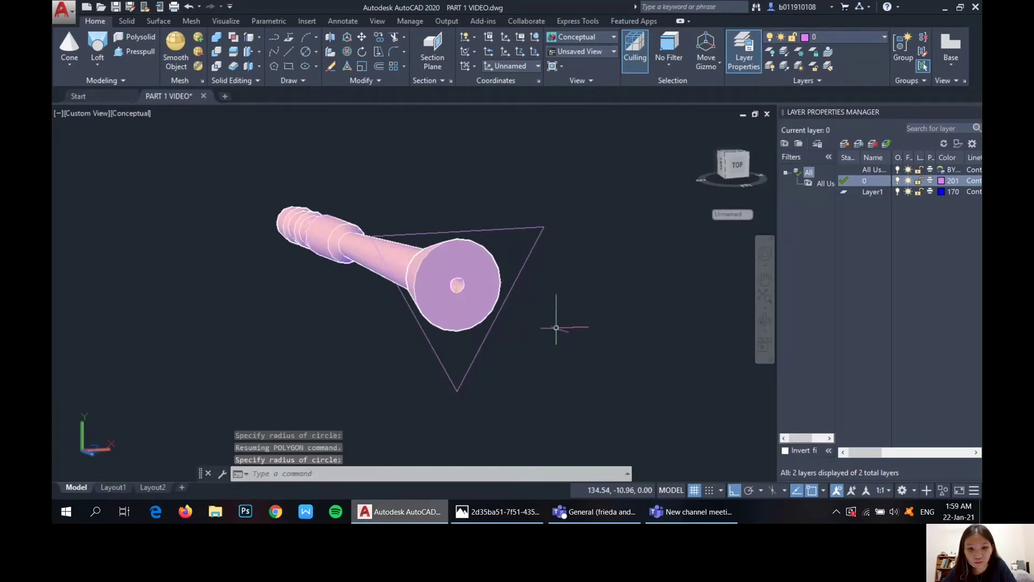
{"action": "scroll", "coordinate": [554, 308], "scroll_direction": "up", "scroll_amount": 1}
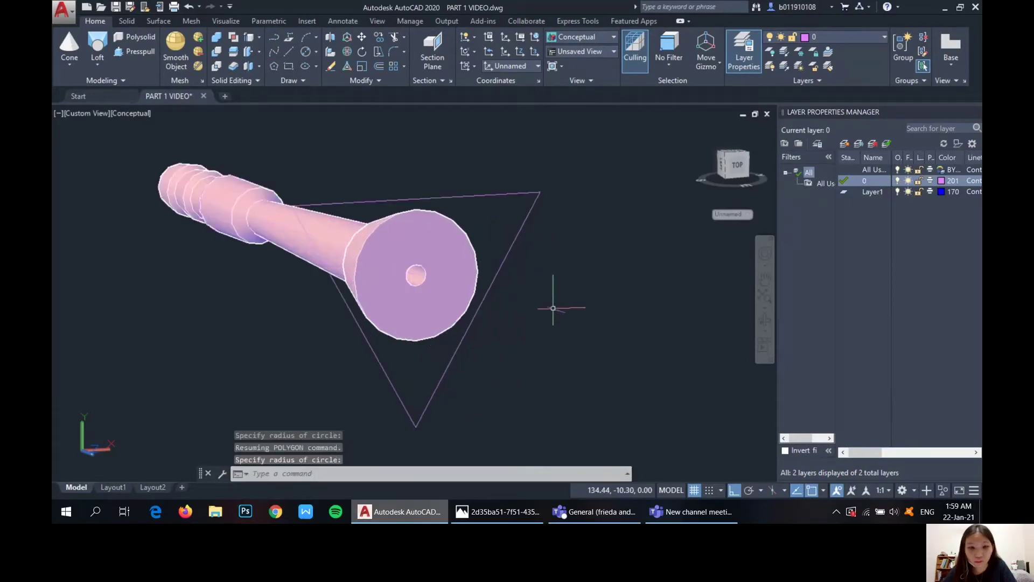
- Draw connected lines from the triangle's upper-left vertex to the hole centre and on to its lower vertex
{"action": "left_click", "coordinate": [286, 51]}
{"action": "mouse_move", "coordinate": [503, 279]}
{"action": "middle_mouse_down", "text": "shift"}
{"action": "mouse_move", "coordinate": [510, 285]}
{"action": "mouse_move", "coordinate": [512, 270]}
{"action": "middle_mouse_up", "text": "shift"}
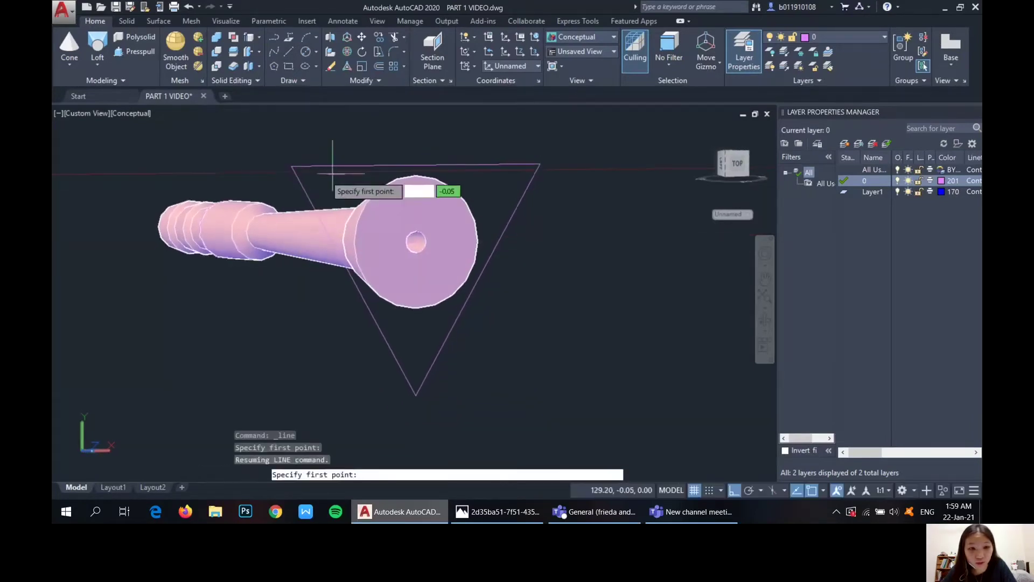
{"action": "left_click", "coordinate": [291, 166]}
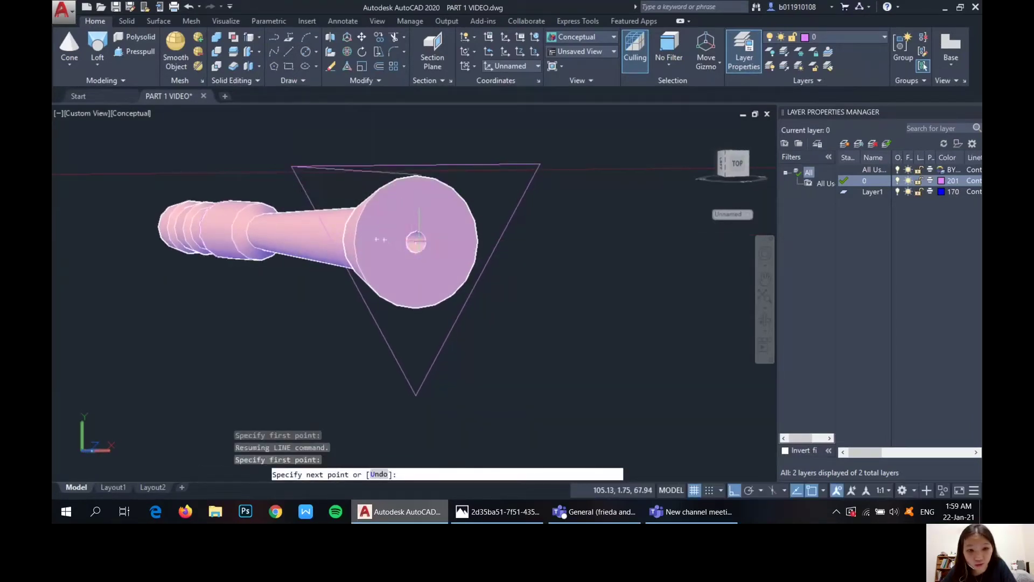
{"action": "left_click", "coordinate": [416, 242]}
{"action": "left_click", "coordinate": [416, 395]}
{"action": "key", "text": "Escape"}
- Draw a line from the hole centre to the triangle's upper-right vertex
{"action": "key", "text": "Return"}
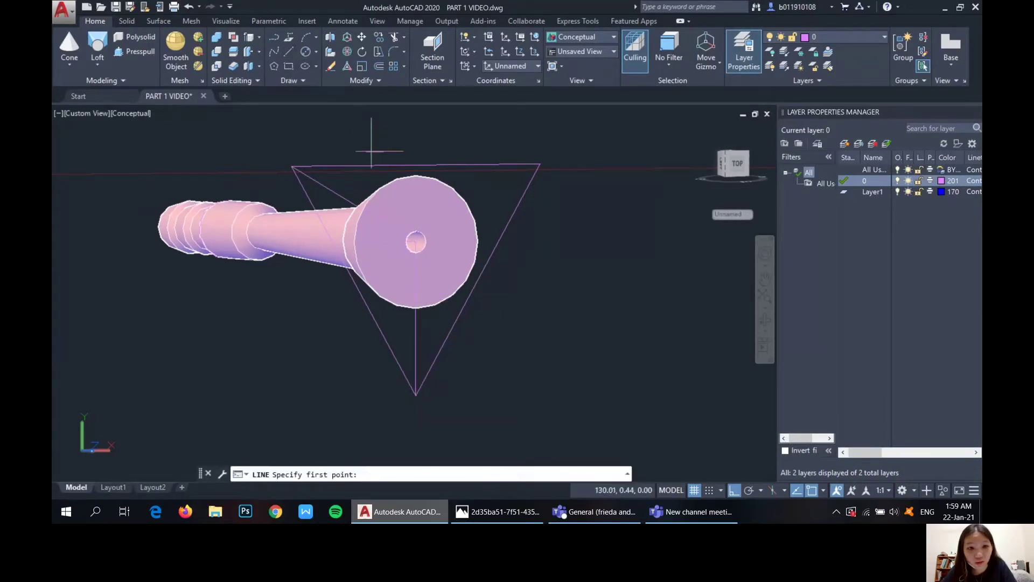
{"action": "left_click", "coordinate": [416, 242]}
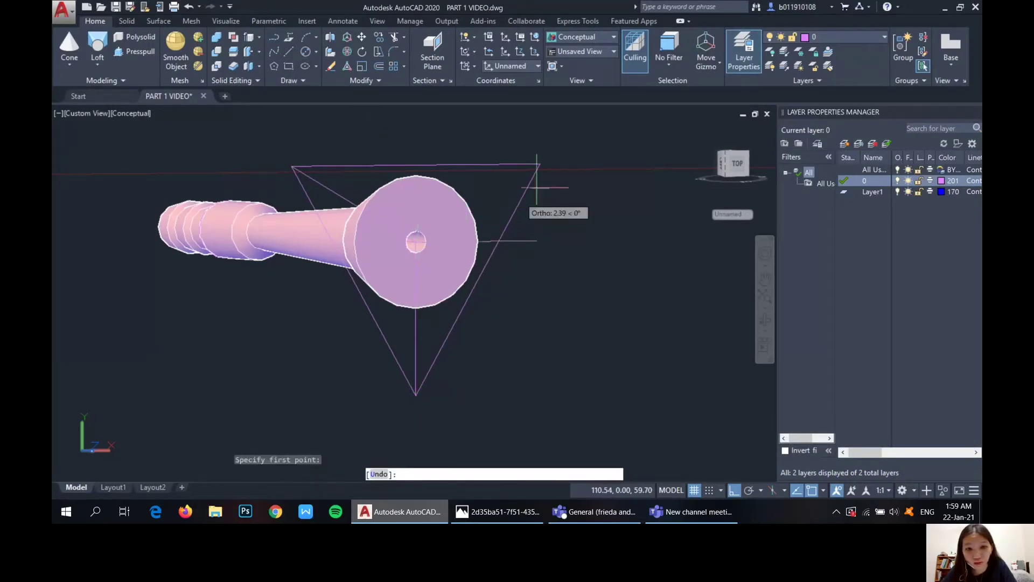
{"action": "left_click", "coordinate": [538, 164]}
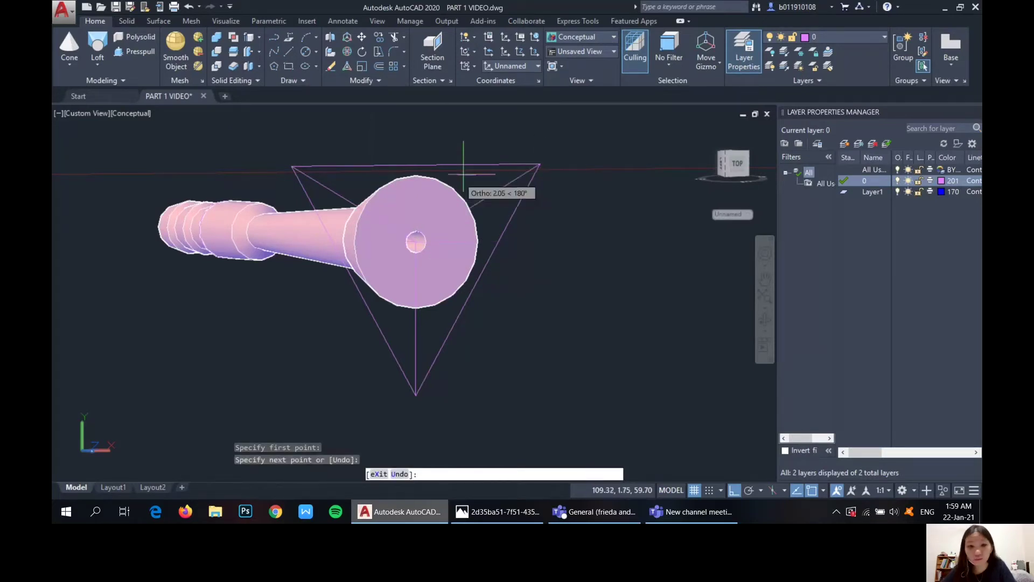
{"action": "scroll", "coordinate": [550, 233], "scroll_direction": "up", "scroll_amount": 2}
{"action": "key", "text": "Escape"}
{"action": "middle_click_drag", "start_coordinate": [539, 253], "coordinate": [584, 282]}
{"action": "key", "text": "Escape"}
- Offset the line from the hole centre to the upper-left vertex by 0.05 to both sides
{"action": "type", "text": "OFF"}
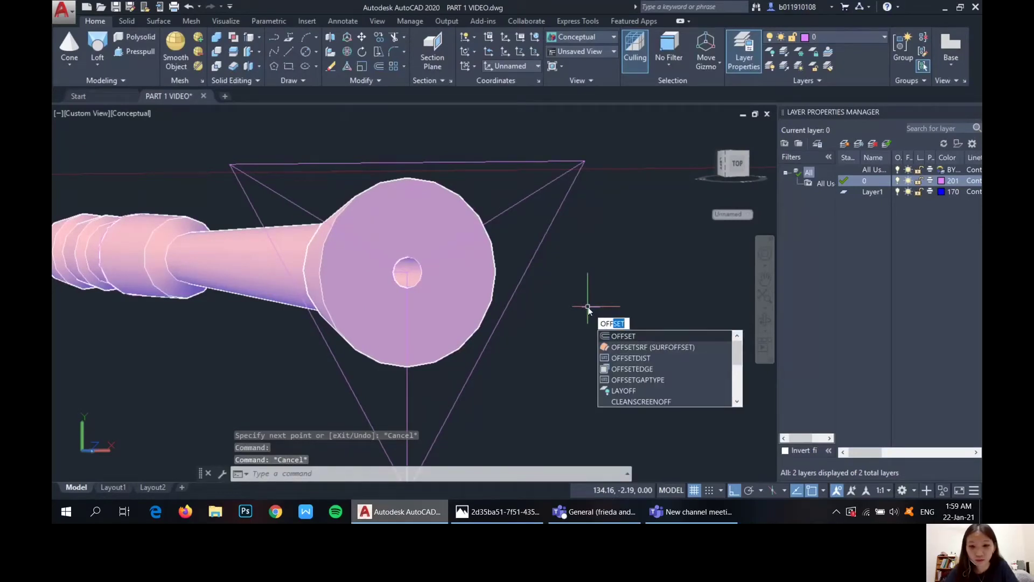
{"action": "left_click", "coordinate": [650, 335]}
{"action": "type", "text": "0.0"}
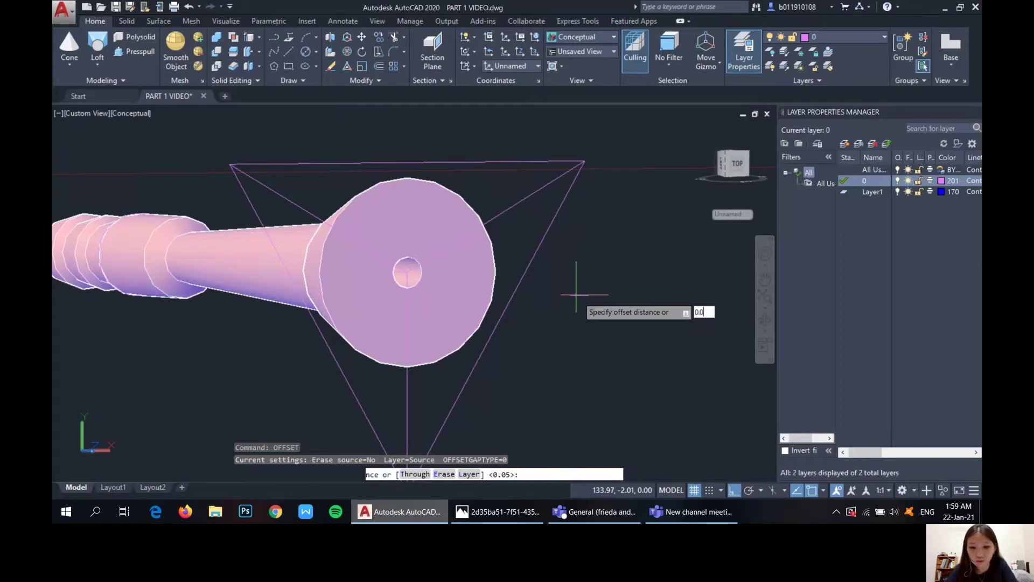
{"action": "type", "text": "5"}
{"action": "key", "text": "Return"}
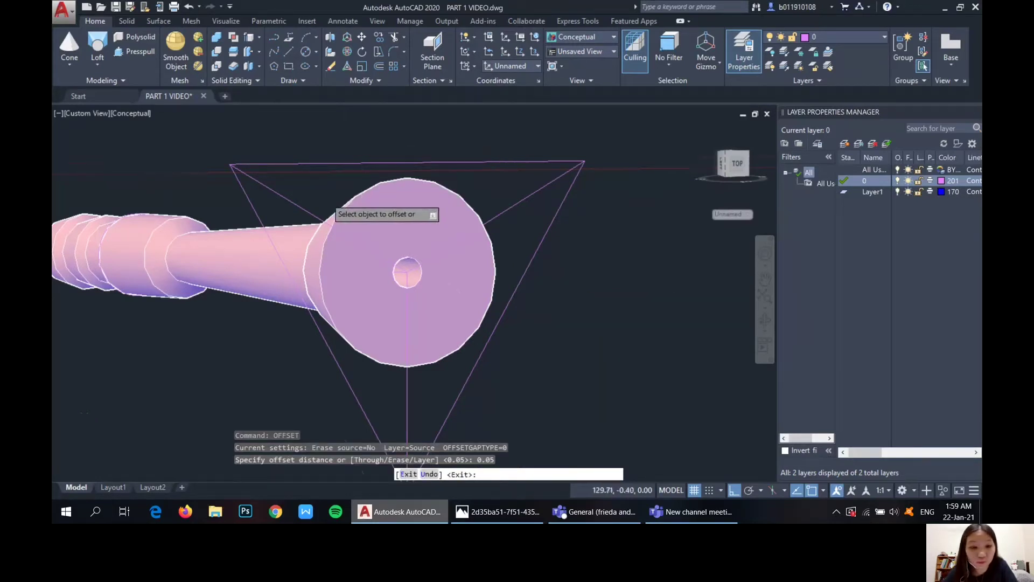
{"action": "scroll", "coordinate": [323, 199], "scroll_direction": "up", "scroll_amount": 1}
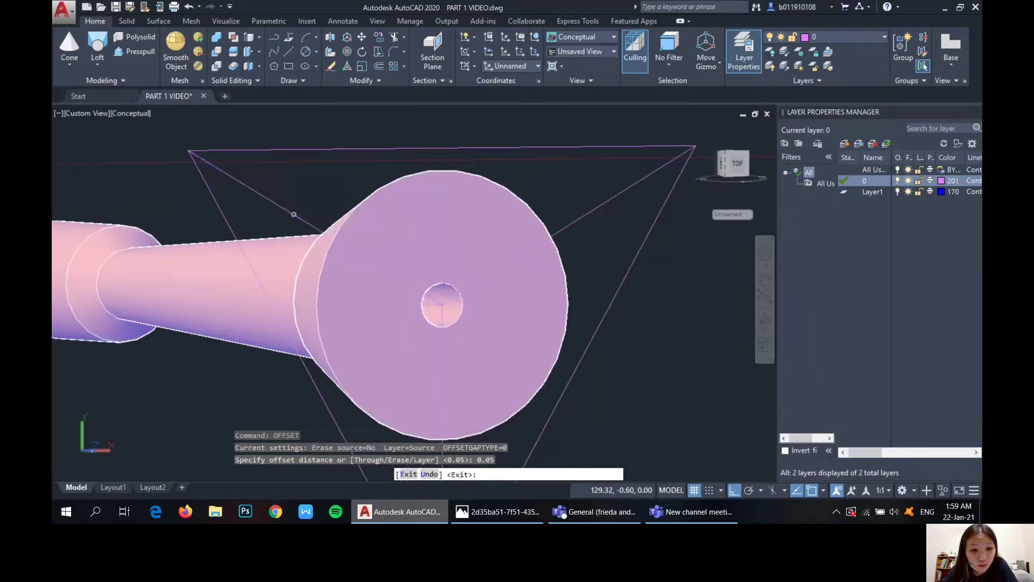
{"action": "left_click", "coordinate": [293, 214]}
{"action": "left_click", "coordinate": [302, 200]}
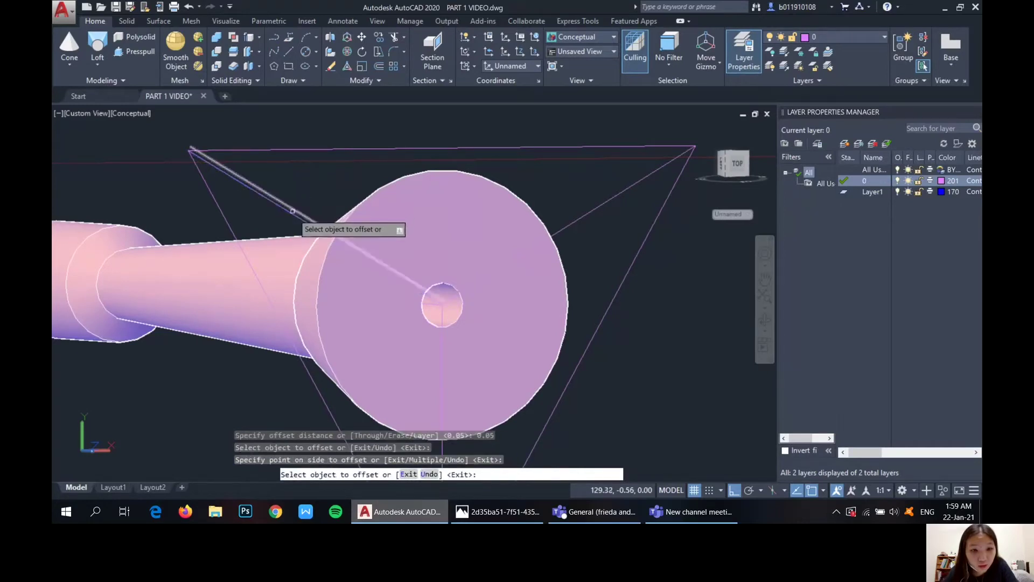
{"action": "left_click", "coordinate": [290, 214]}
{"action": "left_click", "coordinate": [283, 221]}
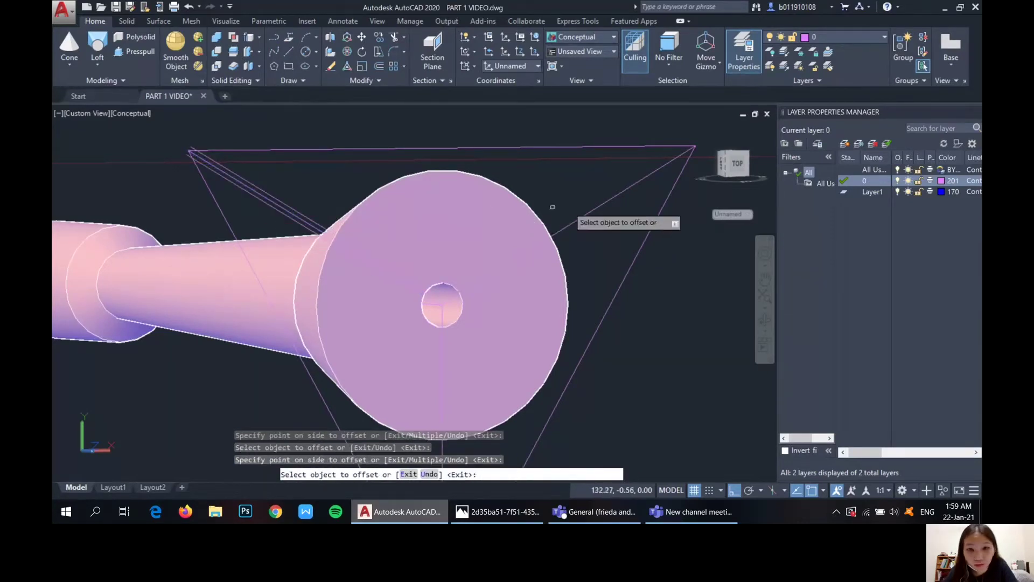
- Offset the line from the hole centre to the upper-right vertex to both sides at the same distance
{"action": "left_click", "coordinate": [595, 207]}
{"action": "left_click", "coordinate": [578, 196]}
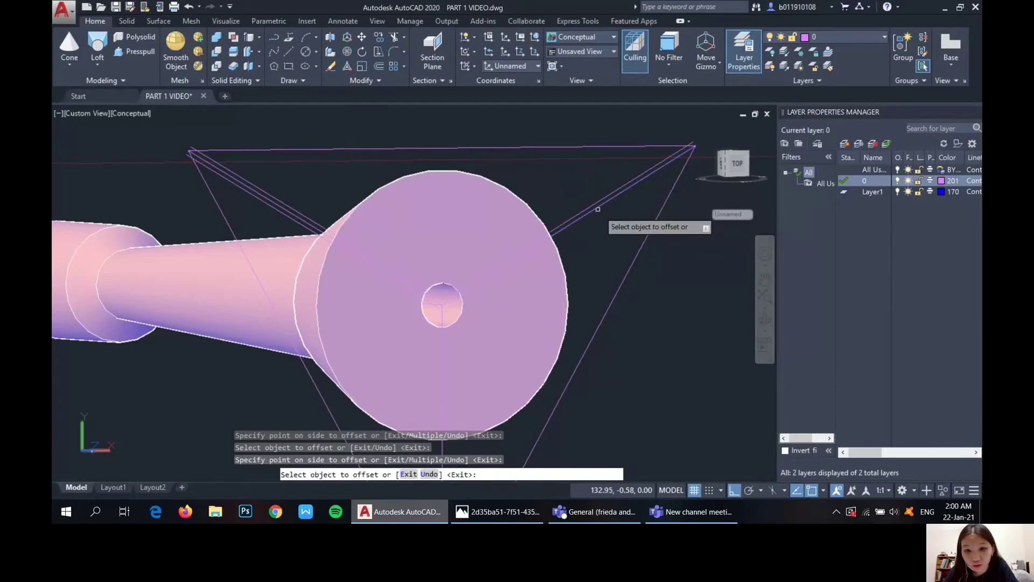
{"action": "left_click", "coordinate": [598, 209]}
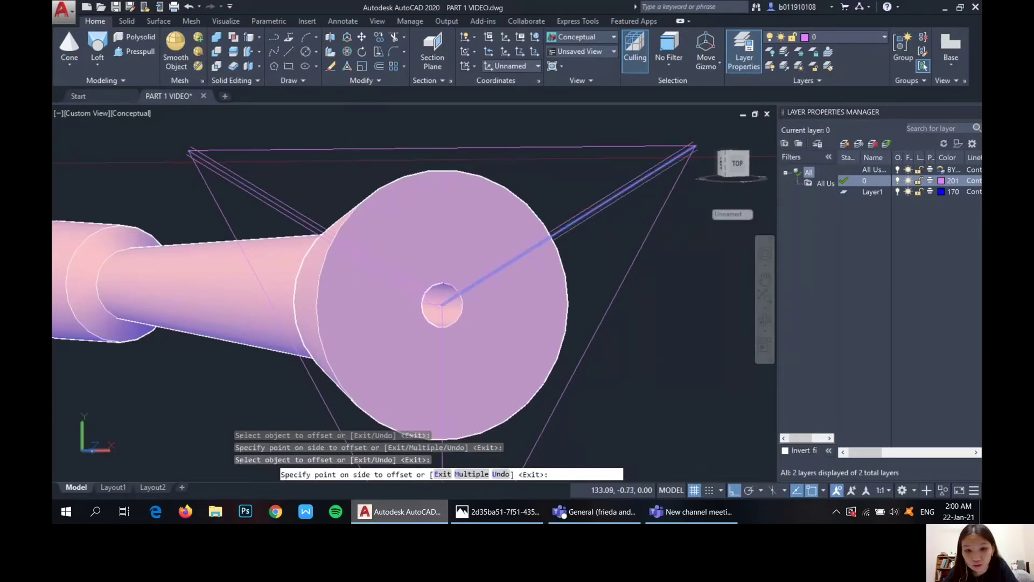
{"action": "left_click", "coordinate": [483, 333]}
- Offset the vertical line from the hole centre to the lower vertex to both sides, and end the Offset command
{"action": "middle_click_drag", "start_coordinate": [621, 362], "coordinate": [637, 286]}
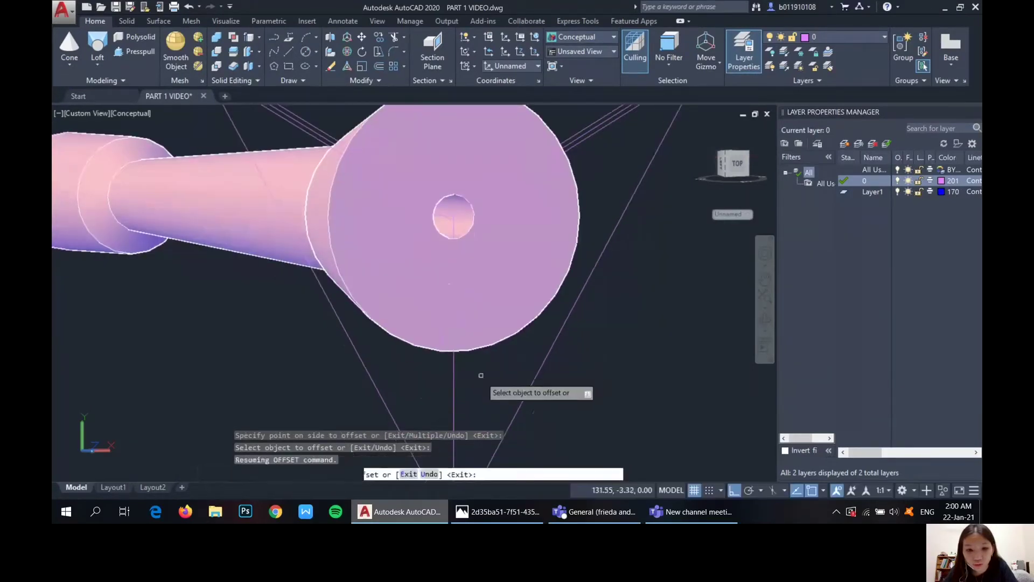
{"action": "left_click", "coordinate": [452, 387]}
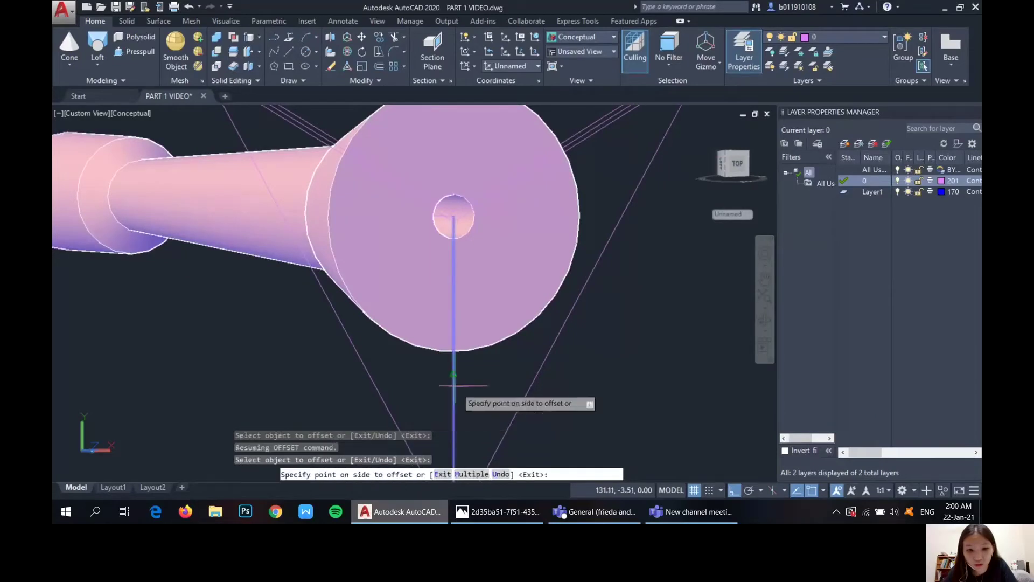
{"action": "left_click", "coordinate": [456, 395]}
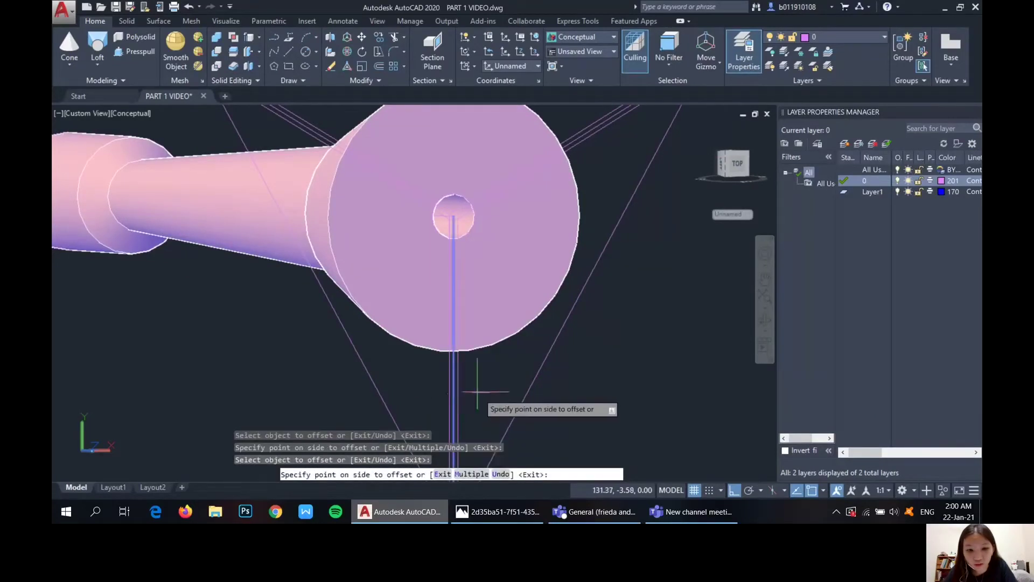
{"action": "middle_click_drag", "start_coordinate": [637, 341], "coordinate": [640, 363]}
{"action": "key", "text": "Escape"}
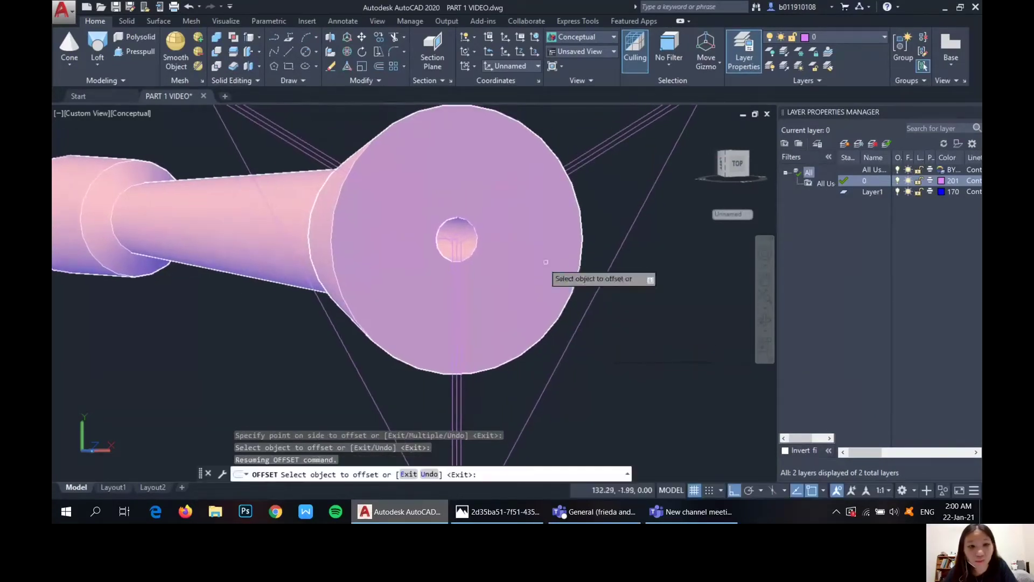
{"action": "scroll", "coordinate": [357, 134], "scroll_direction": "down", "scroll_amount": 2}
{"action": "middle_click_drag", "start_coordinate": [355, 141], "coordinate": [358, 155]}
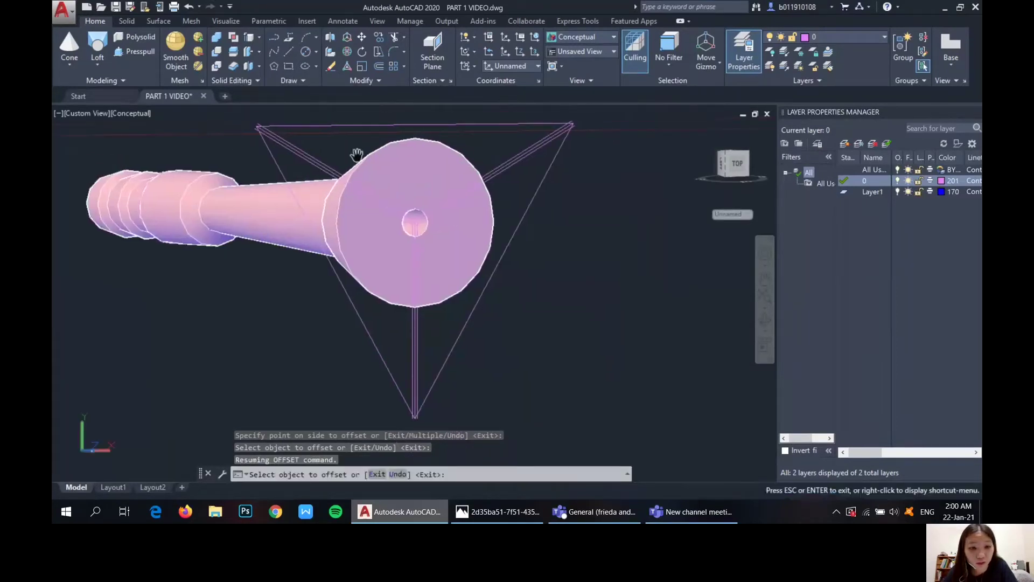
{"action": "scroll", "coordinate": [345, 161], "scroll_direction": "up", "scroll_amount": 2}
{"action": "key", "text": "Escape"}
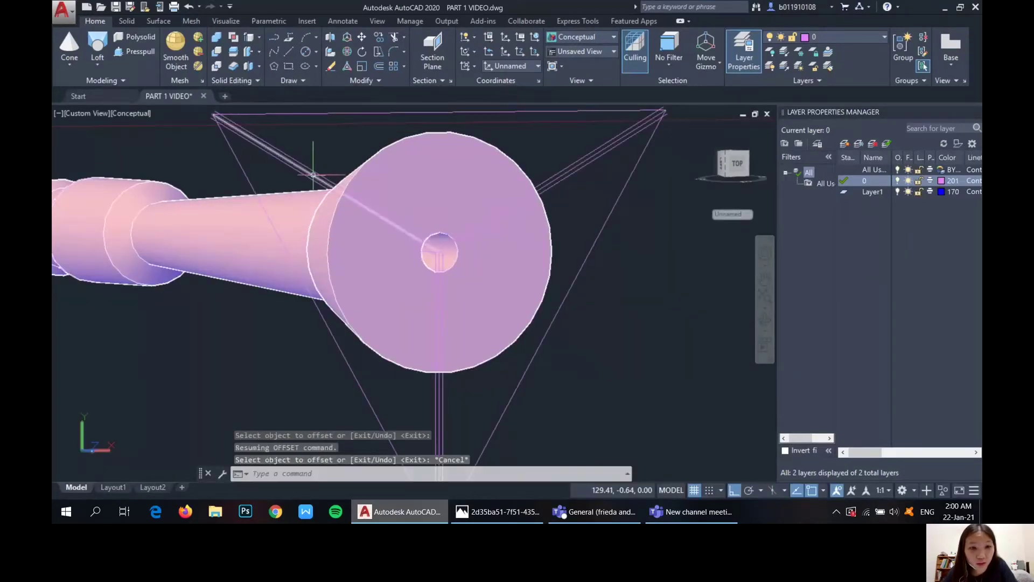
- Erase the original centre lines between the offset pairs, leaving only the slot edges
{"action": "left_click", "coordinate": [313, 174]}
{"action": "key", "text": "Delete"}
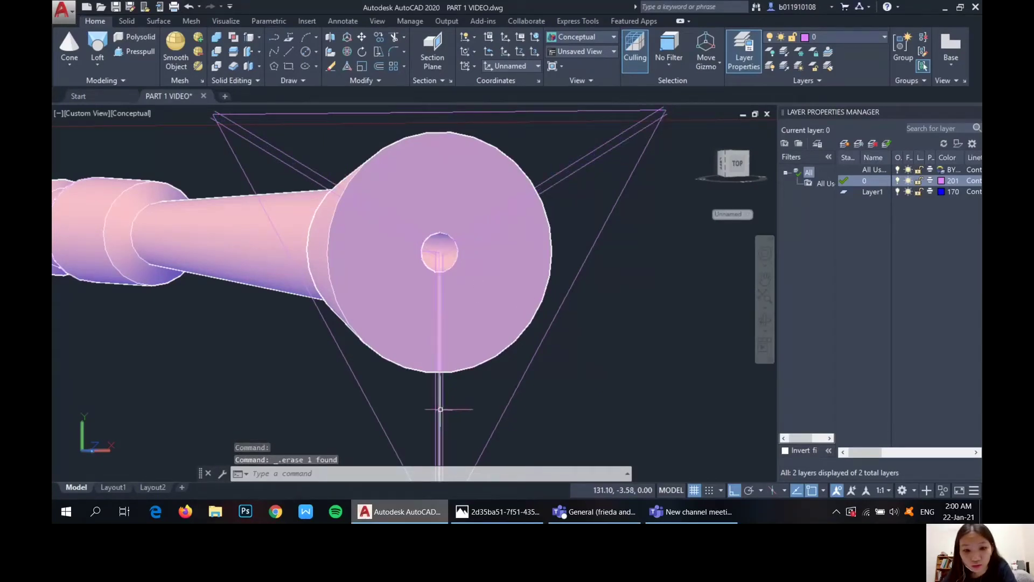
{"action": "key", "text": "Delete"}
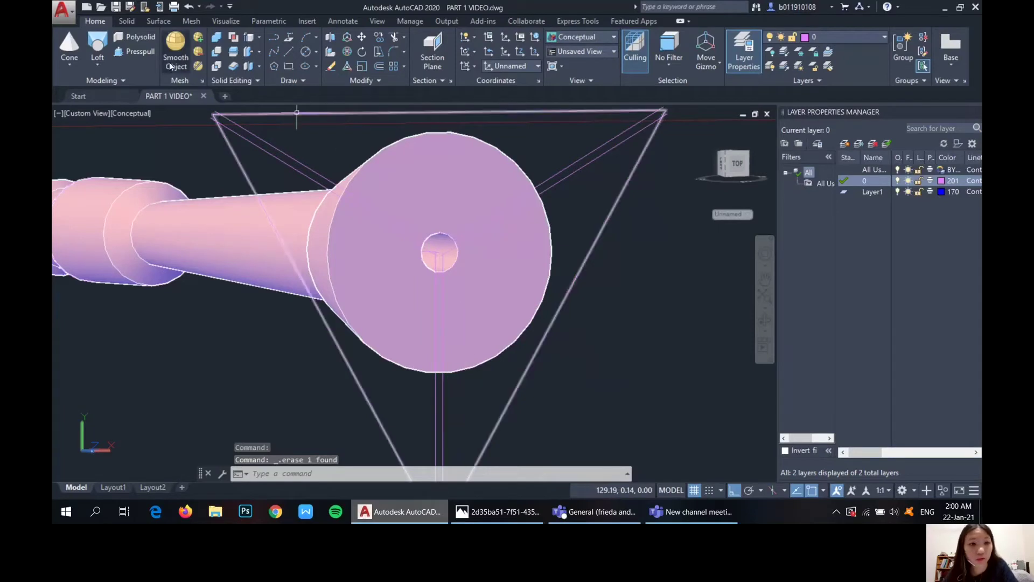
- Presspull each of the three narrow areas between the offset lines on the flared end face 9.7 into the part to cut slots
{"action": "left_click", "coordinate": [139, 51]}
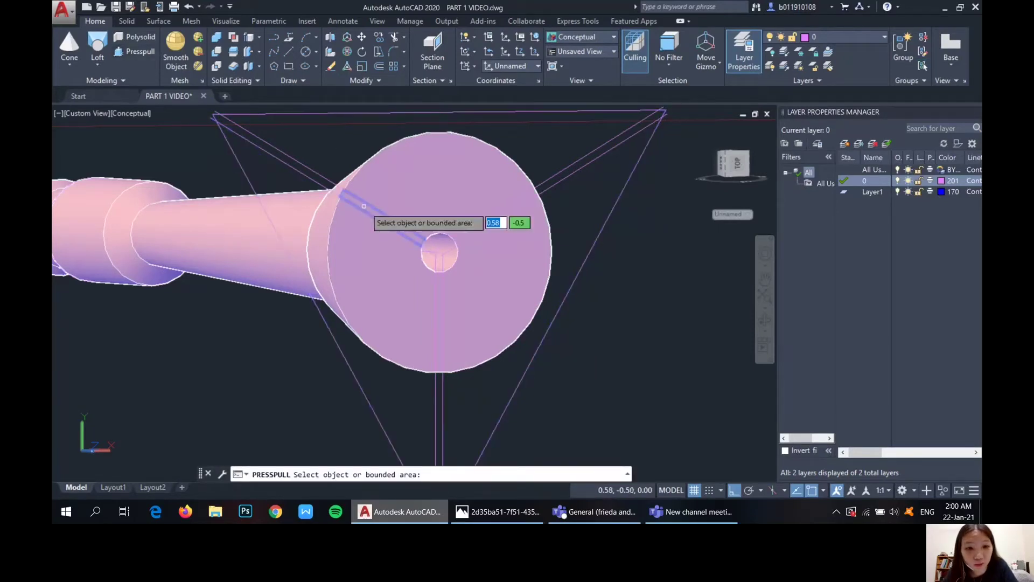
{"action": "left_click", "coordinate": [365, 206]}
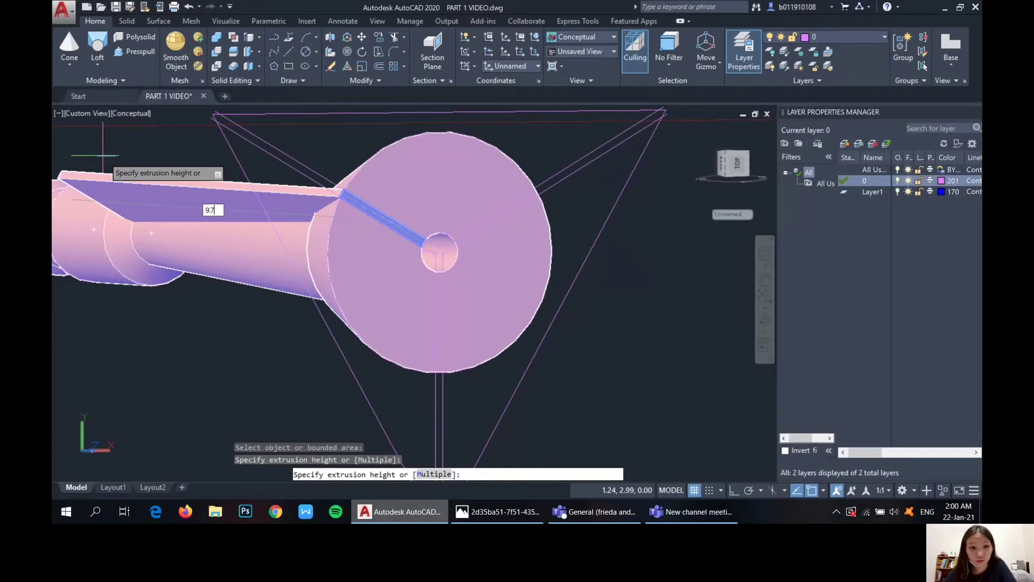
{"action": "key", "text": "Return"}
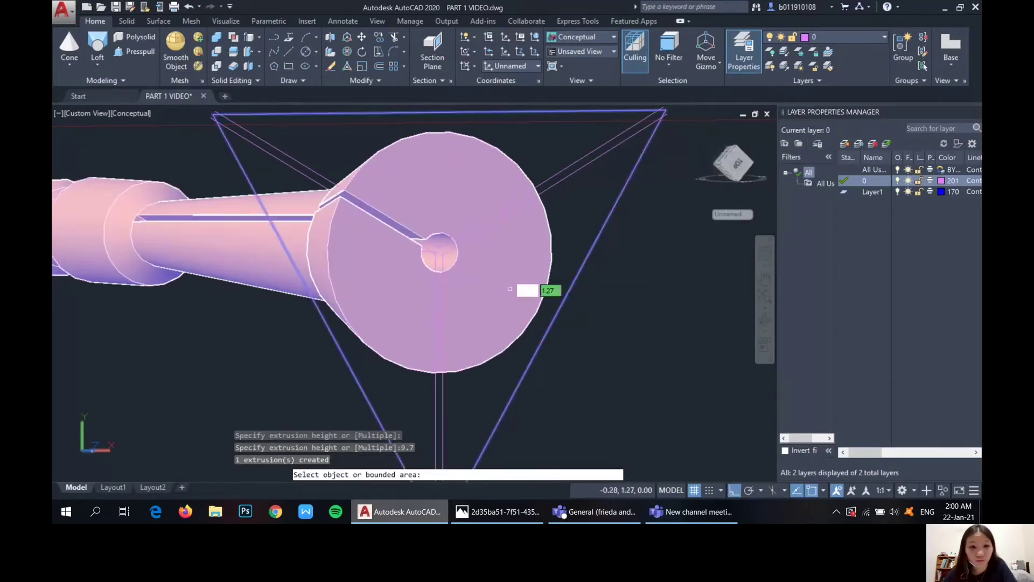
{"action": "left_click", "coordinate": [524, 200]}
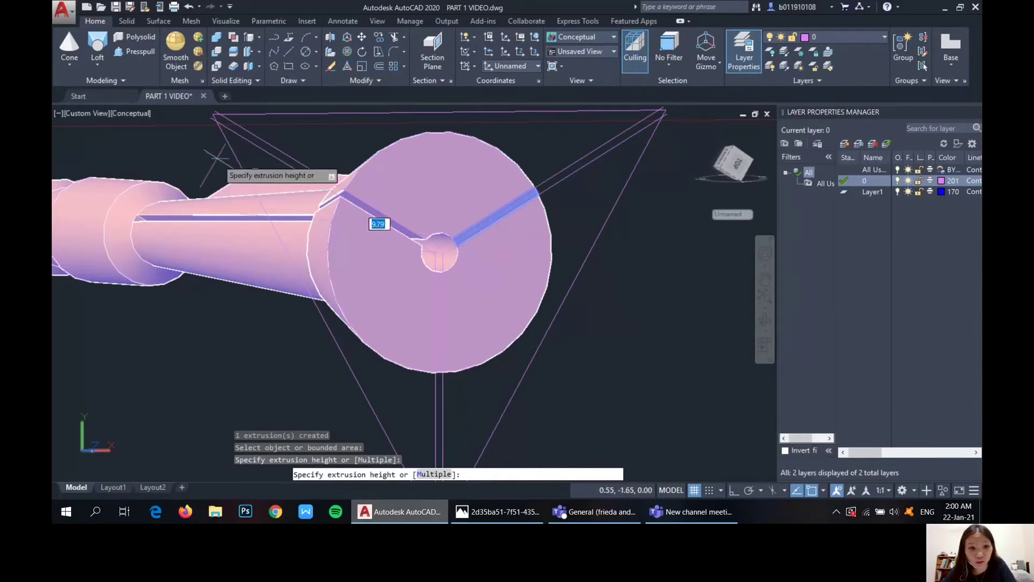
{"action": "type", "text": "9.7"}
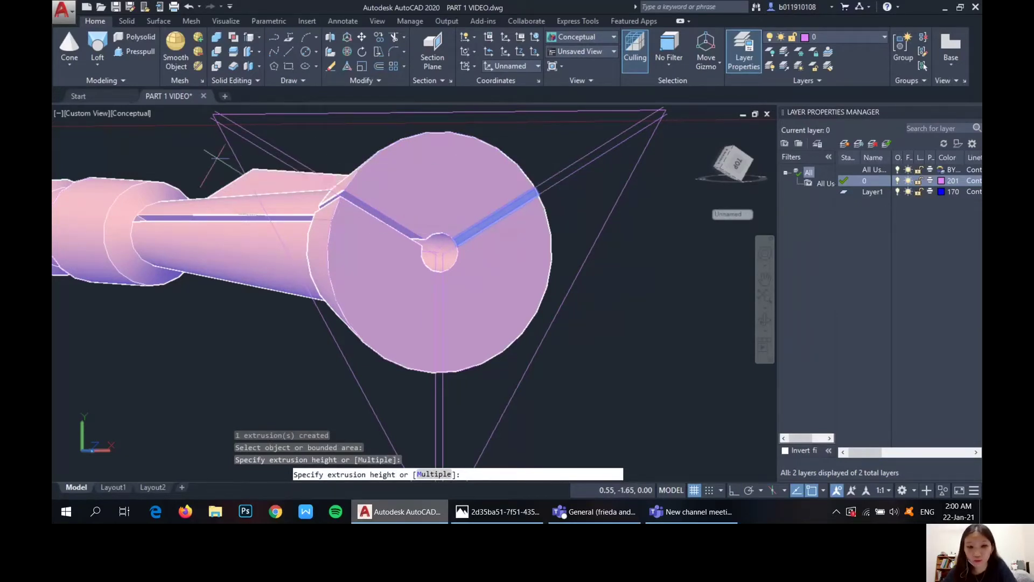
{"action": "key", "text": "Return"}
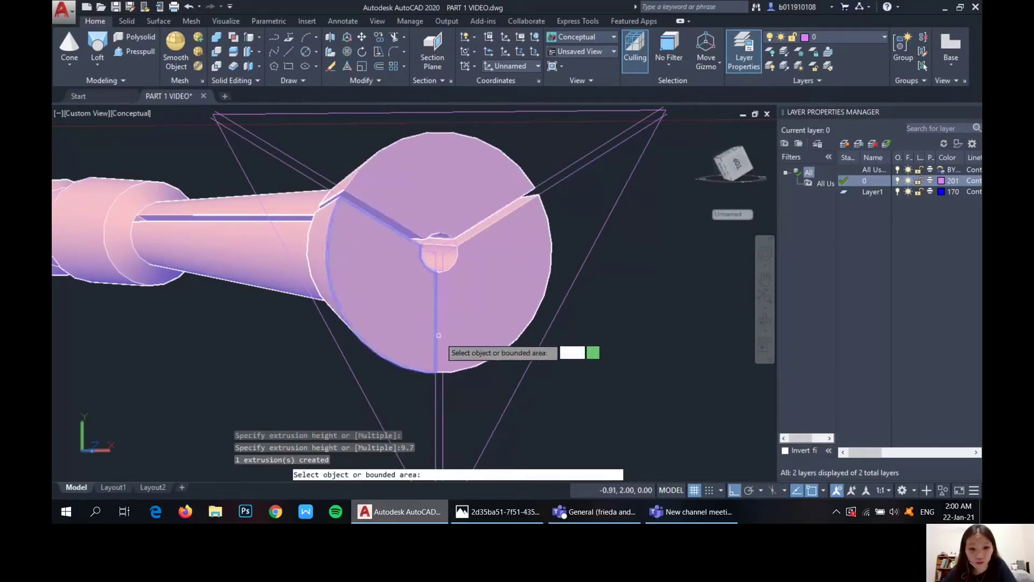
{"action": "left_click", "coordinate": [437, 333]}
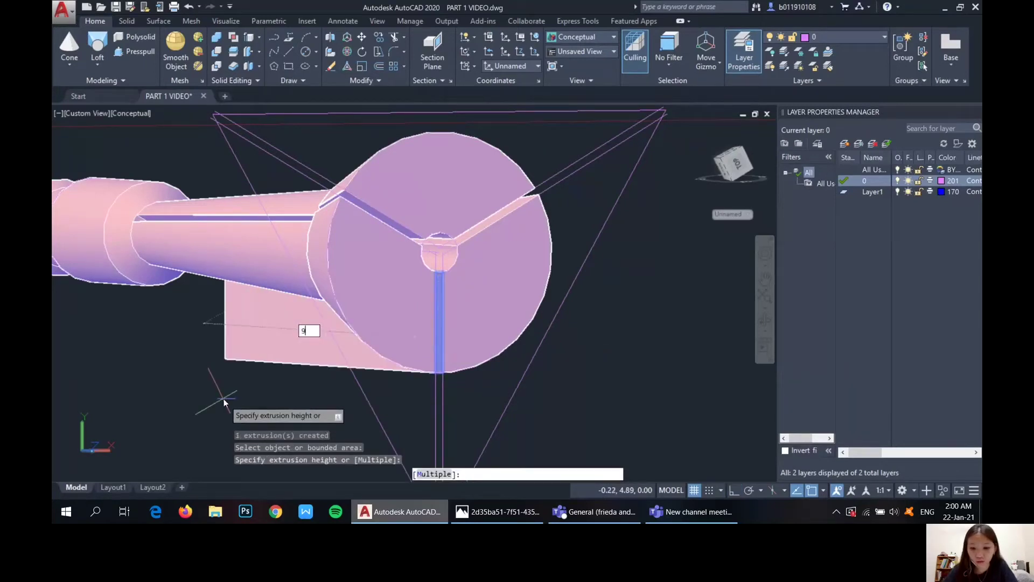
{"action": "key", "text": "Return"}
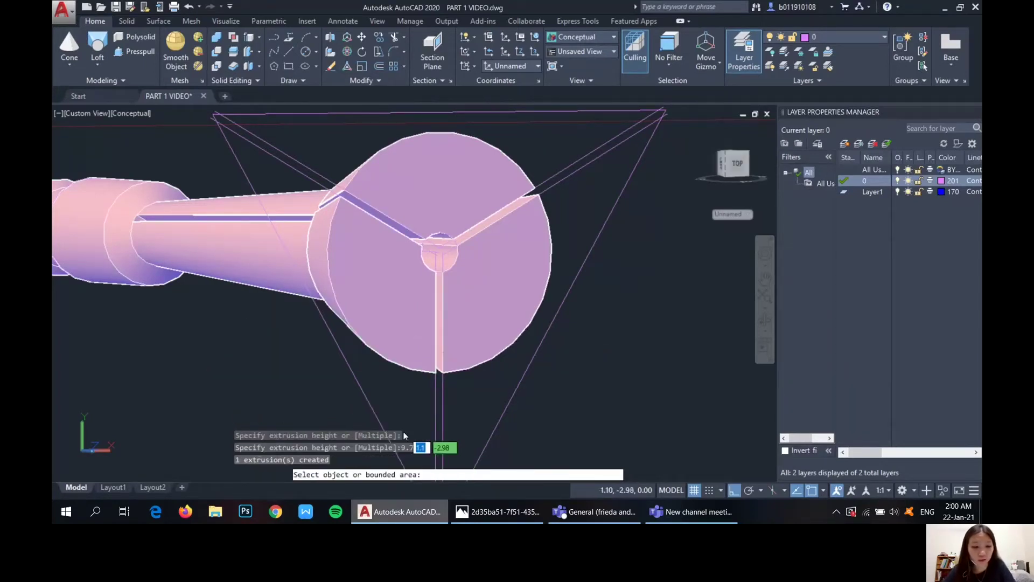
{"action": "key", "text": "Return"}
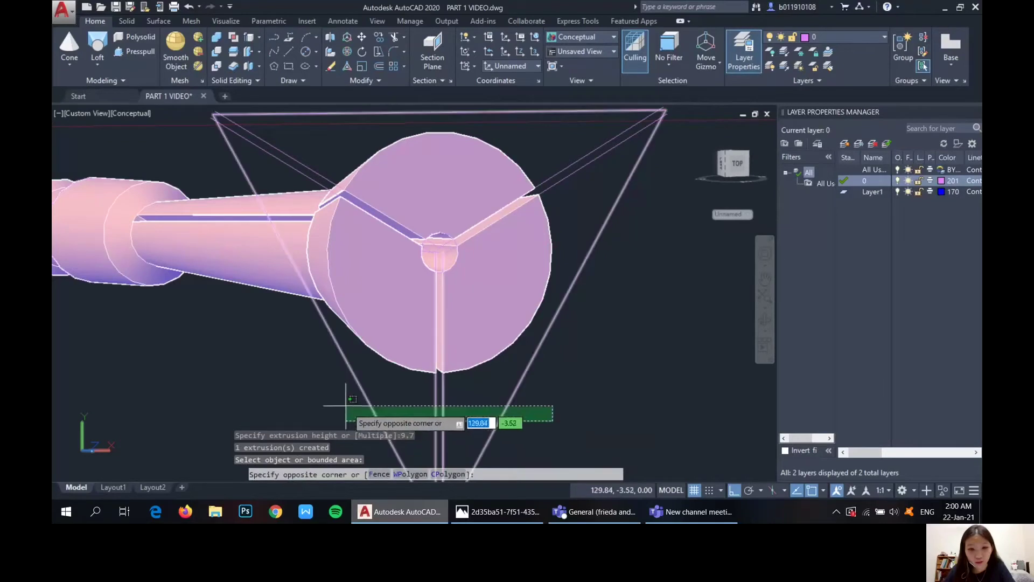
- Erase the construction triangle and all the offset lines around the flared end
{"action": "left_click", "coordinate": [298, 129]}
{"action": "left_click", "coordinate": [266, 155]}
{"action": "left_click", "coordinate": [443, 258]}
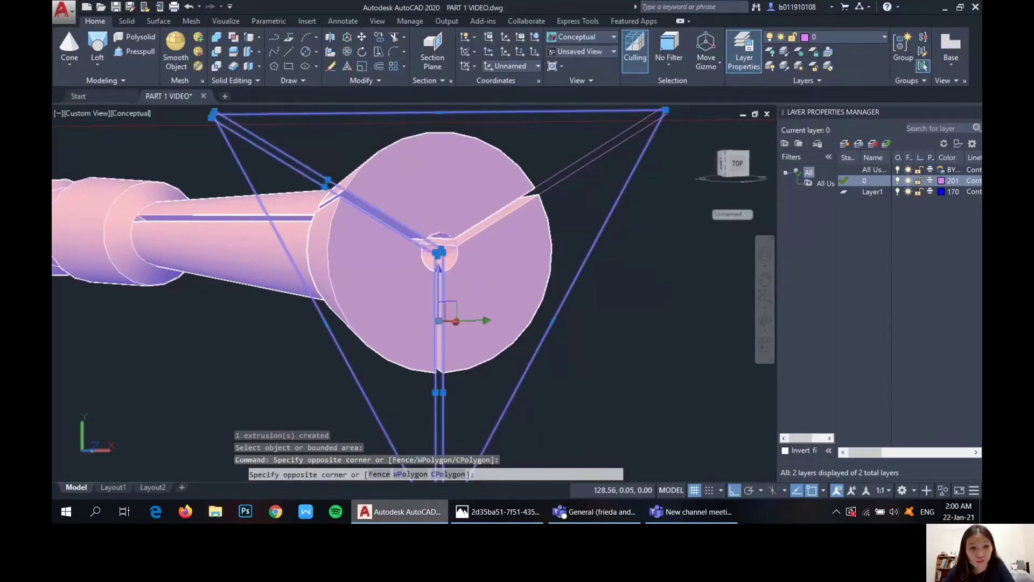
{"action": "left_click", "coordinate": [587, 127]}
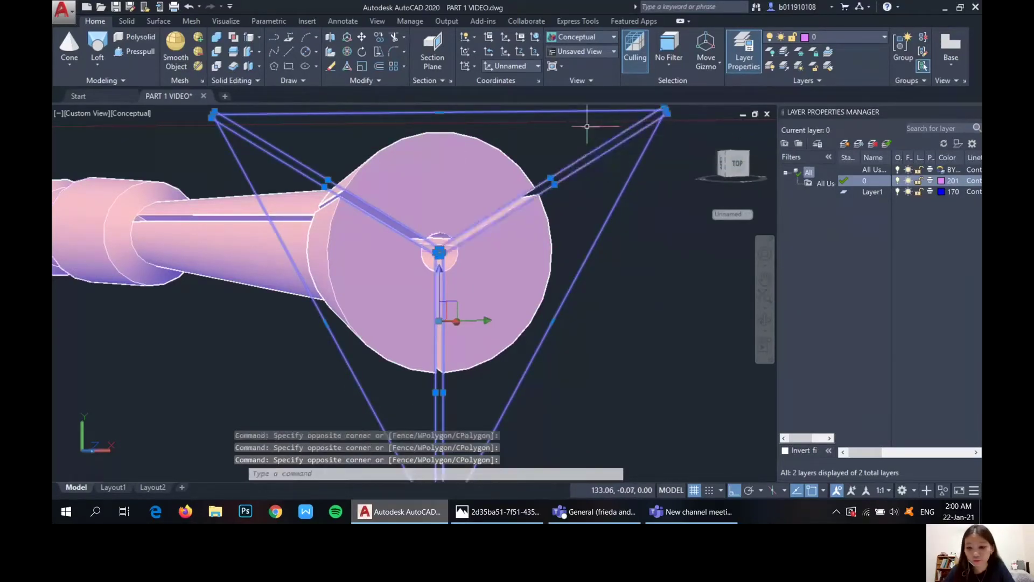
{"action": "key", "text": "Delete"}
- Erase the leftover circle at the edge of the hole in the flared end face
{"action": "scroll", "coordinate": [595, 298], "scroll_direction": "down", "scroll_amount": 2}
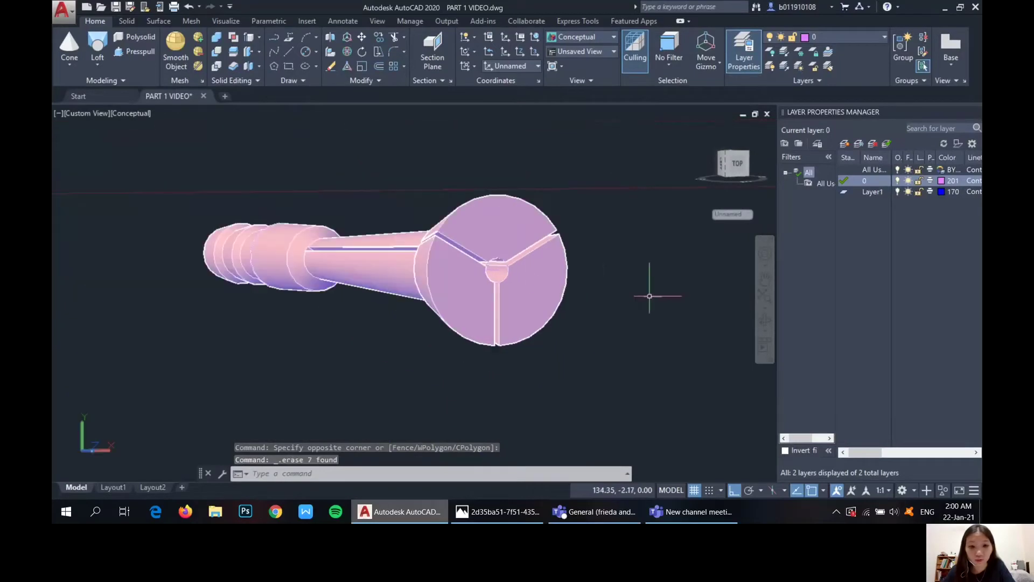
{"action": "scroll", "coordinate": [551, 274], "scroll_direction": "up", "scroll_amount": 5}
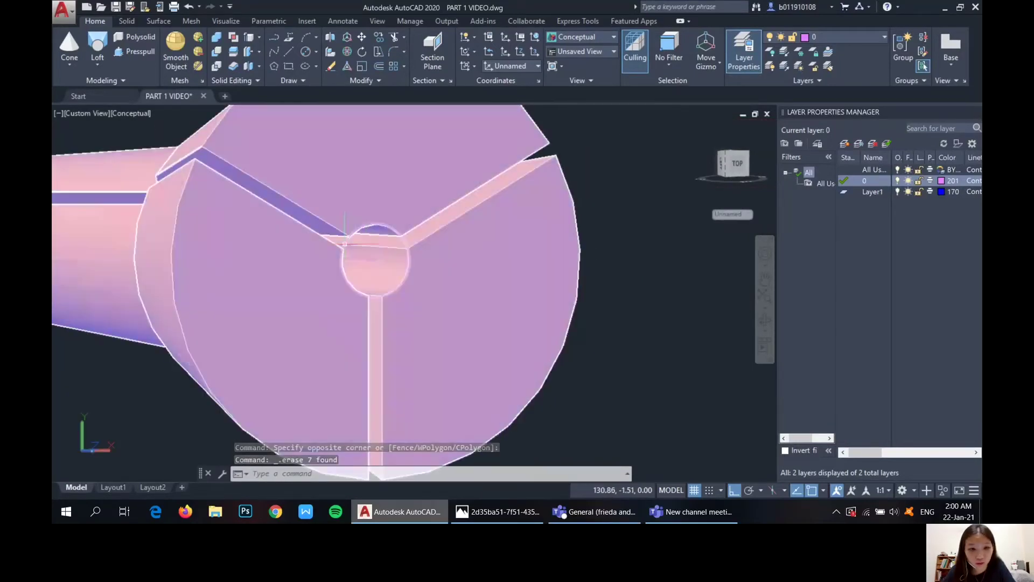
{"action": "left_click", "coordinate": [345, 243]}
{"action": "key", "text": "Delete"}
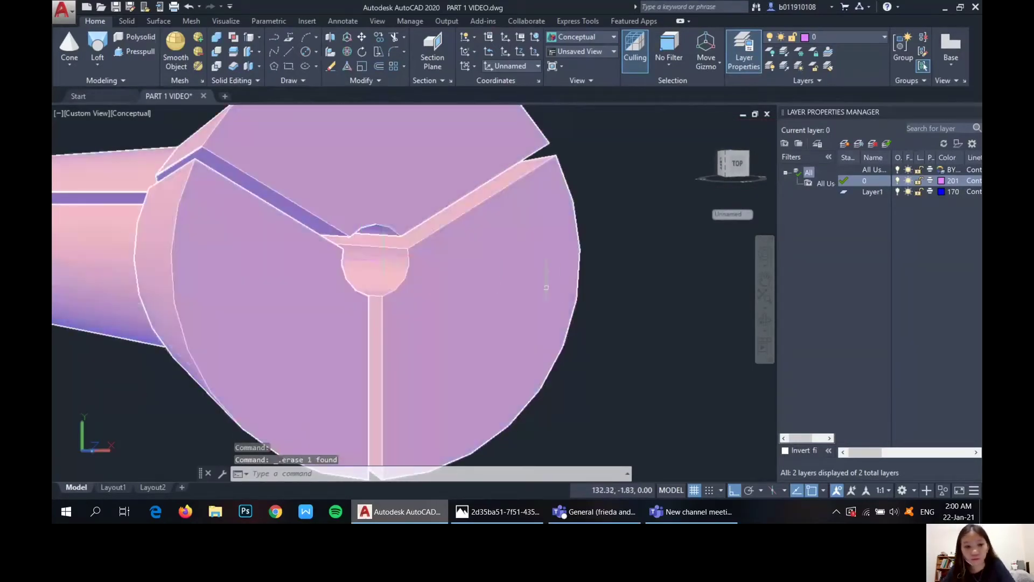
{"action": "scroll", "coordinate": [625, 295], "scroll_direction": "down", "scroll_amount": 4}
{"action": "middle_click_drag", "start_coordinate": [625, 295], "coordinate": [698, 328], "text": "shift"}
{"action": "scroll", "coordinate": [628, 351], "scroll_direction": "up", "scroll_amount": 4}
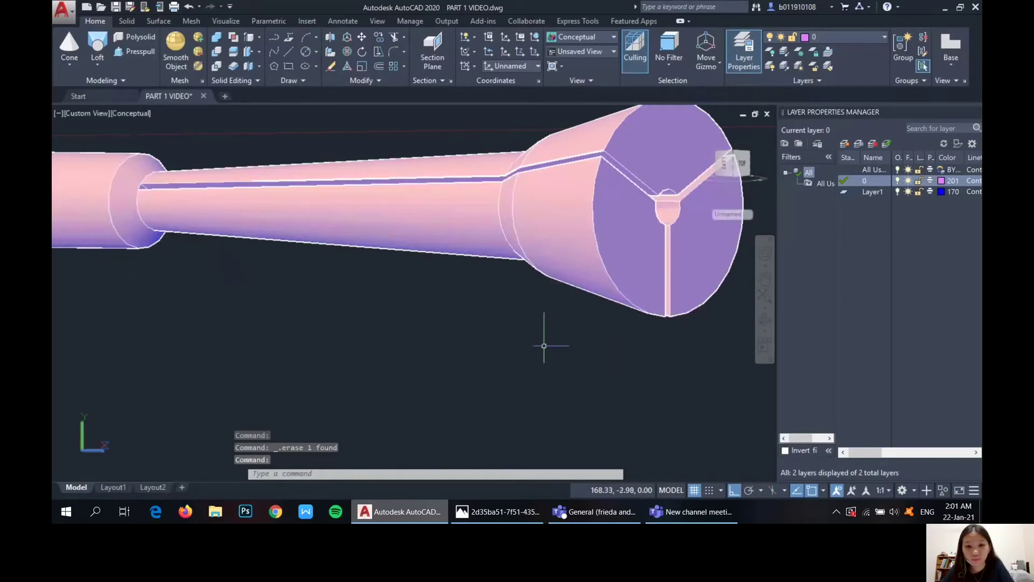
{"action": "scroll", "coordinate": [544, 346], "scroll_direction": "down", "scroll_amount": 5}
{"action": "middle_click_drag", "start_coordinate": [478, 346], "coordinate": [557, 323], "text": "shift"}
{"action": "scroll", "coordinate": [545, 368], "scroll_direction": "down", "scroll_amount": 2}
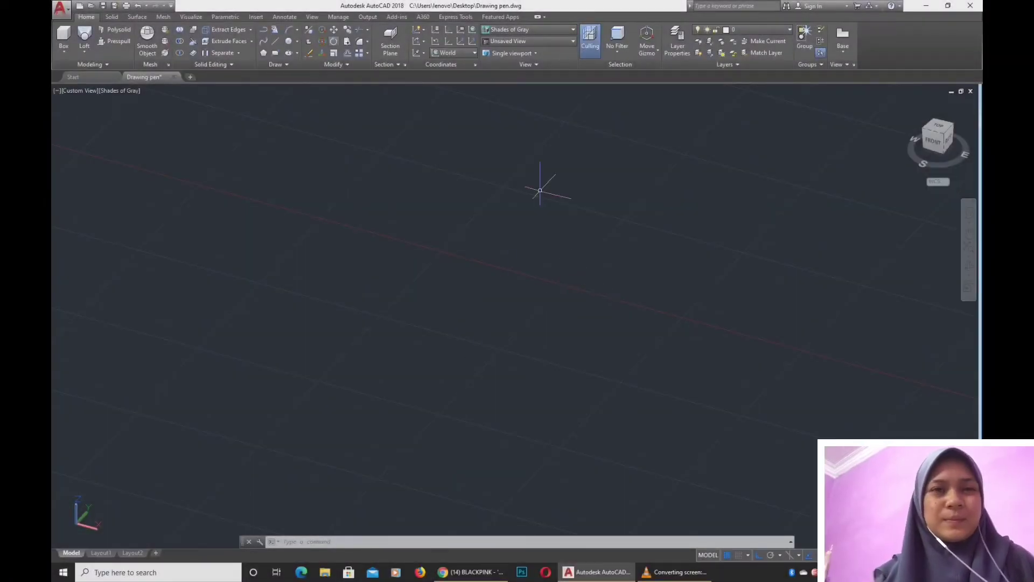
{"action": "type", "text": "c"}
{"action": "key", "text": "Return"}
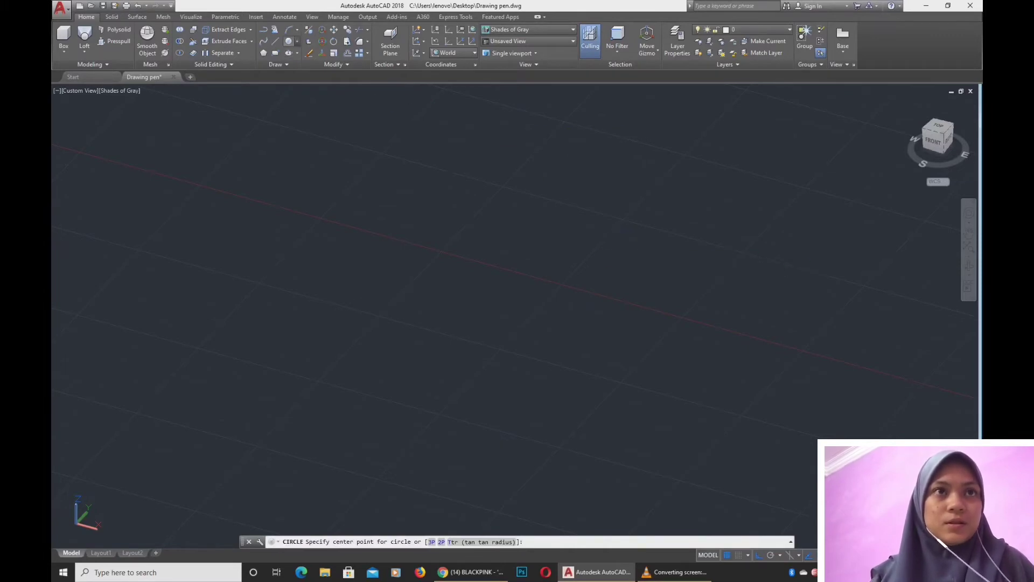
{"action": "left_click", "coordinate": [297, 41]}
{"action": "left_click", "coordinate": [320, 76]}
{"action": "left_click", "coordinate": [588, 238]}
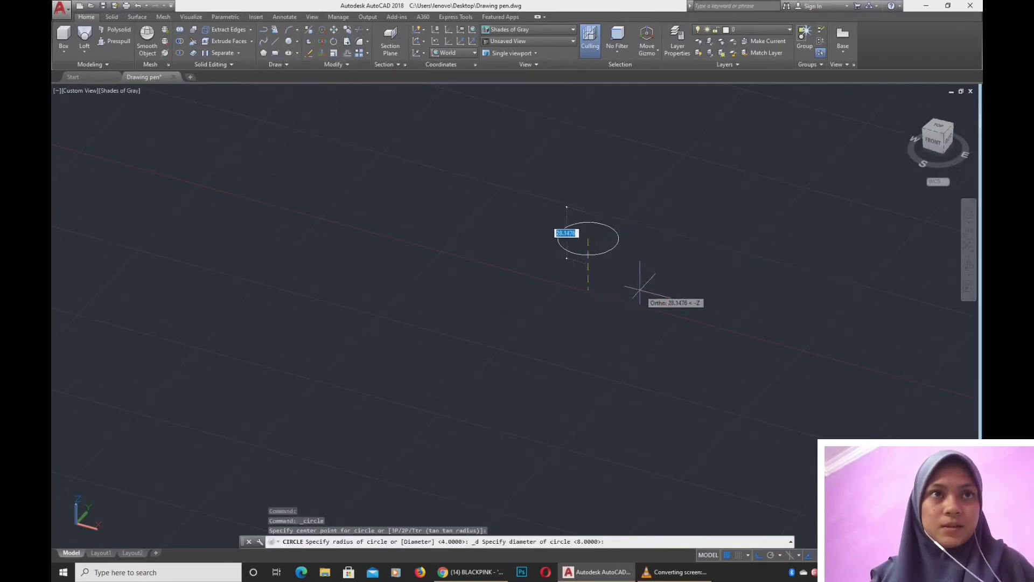
{"action": "key", "text": "Escape"}
- Set the coordinate system to Front and draw a circle with a diameter of 8 in the empty drawing
{"action": "left_click", "coordinate": [453, 53]}
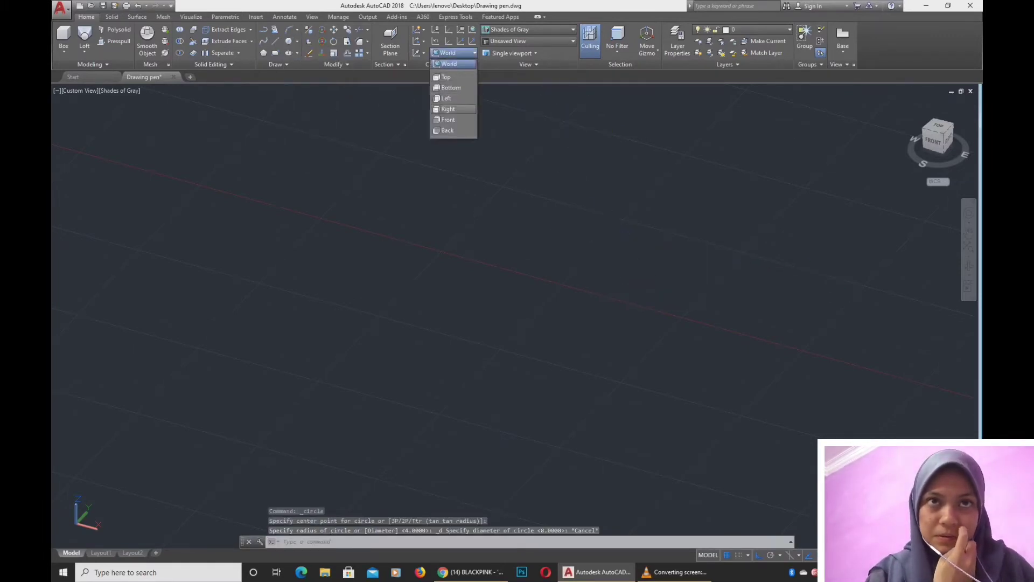
{"action": "left_click", "coordinate": [448, 119]}
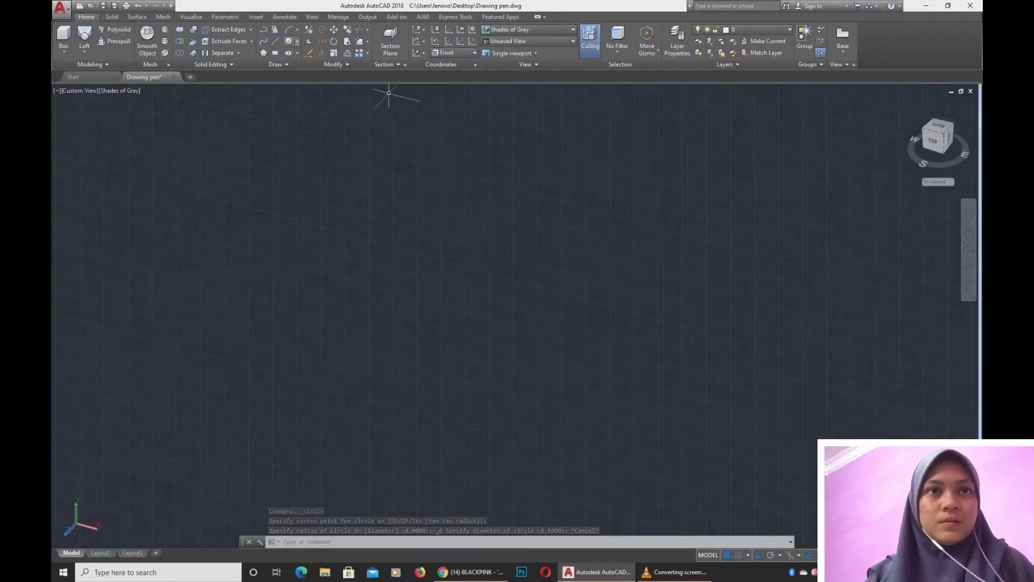
{"action": "left_click", "coordinate": [297, 41]}
{"action": "left_click", "coordinate": [312, 76]}
{"action": "left_click", "coordinate": [538, 248]}
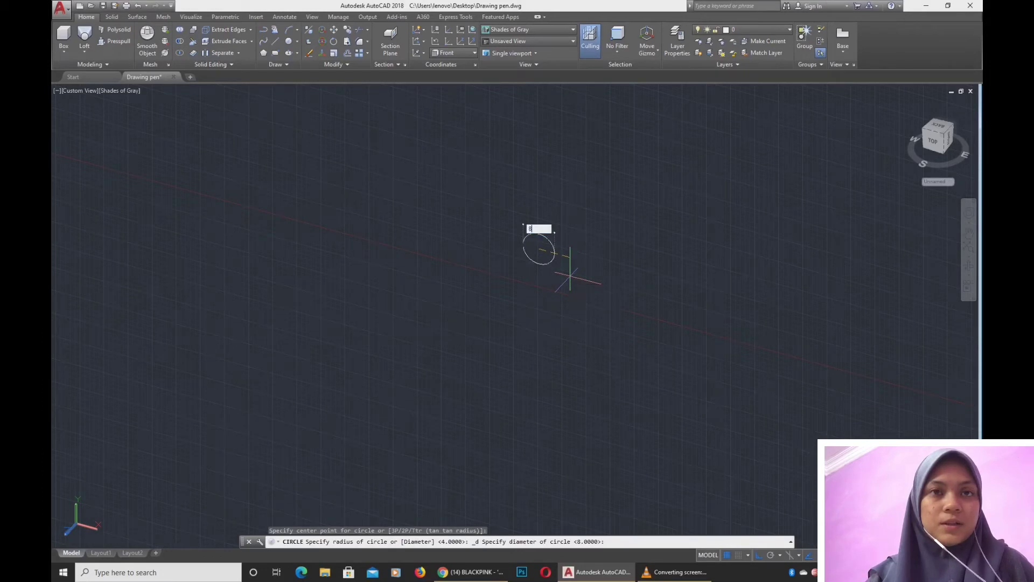
{"action": "key", "text": "Return"}
{"action": "scroll", "coordinate": [520, 234], "scroll_direction": "up", "scroll_amount": 3}
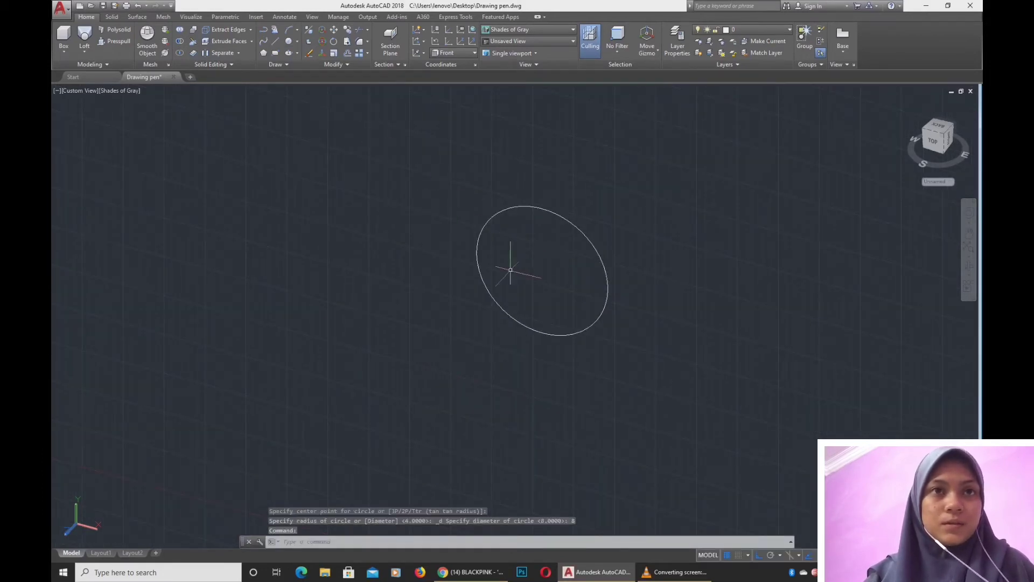
- Try a concentric circle with a radius of 7 and erase it
{"action": "key", "text": "Return"}
{"action": "left_click", "coordinate": [543, 270]}
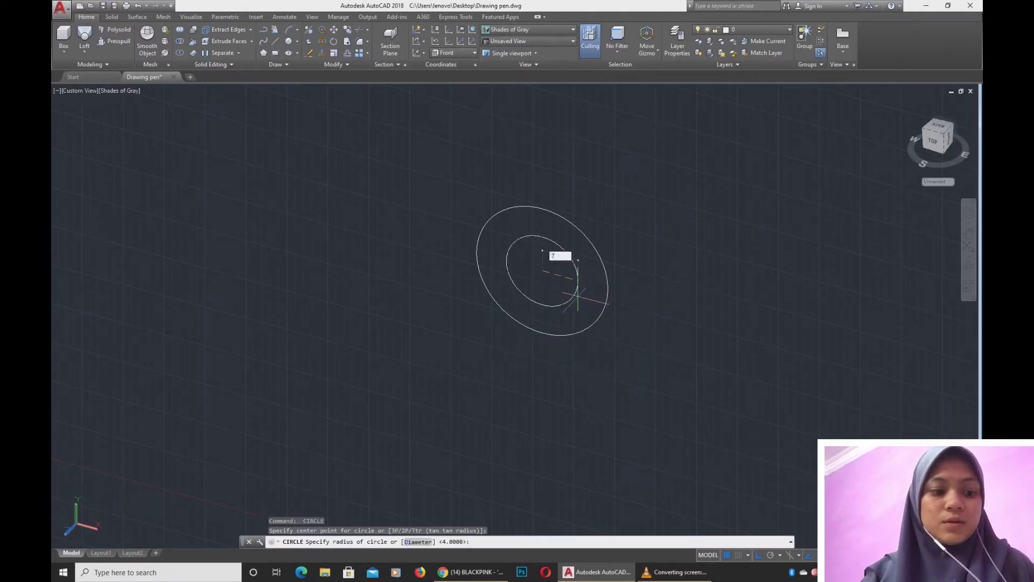
{"action": "key", "text": "Return"}
{"action": "left_click", "coordinate": [637, 225]}
{"action": "left_click", "coordinate": [635, 291]}
{"action": "key", "text": "Delete"}
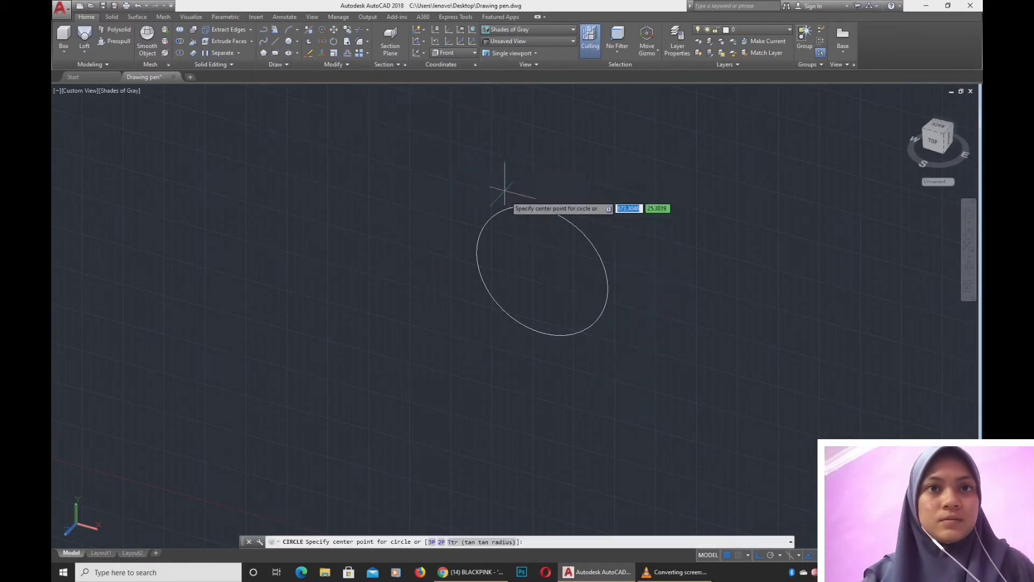
- Draw a concentric circle with a diameter of 7 inside the 8-diameter circle
{"action": "left_click", "coordinate": [542, 270]}
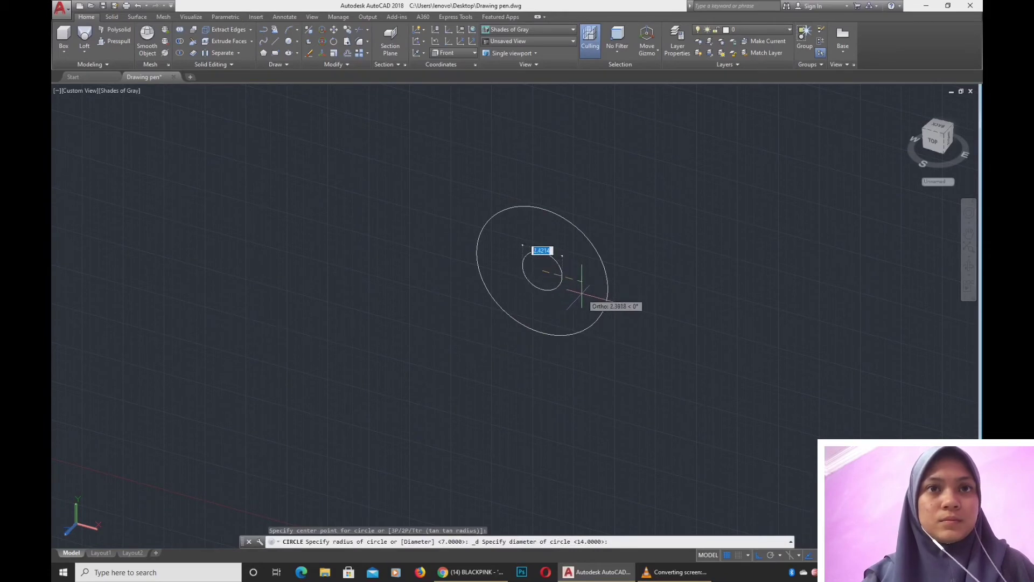
{"action": "key", "text": "Return"}
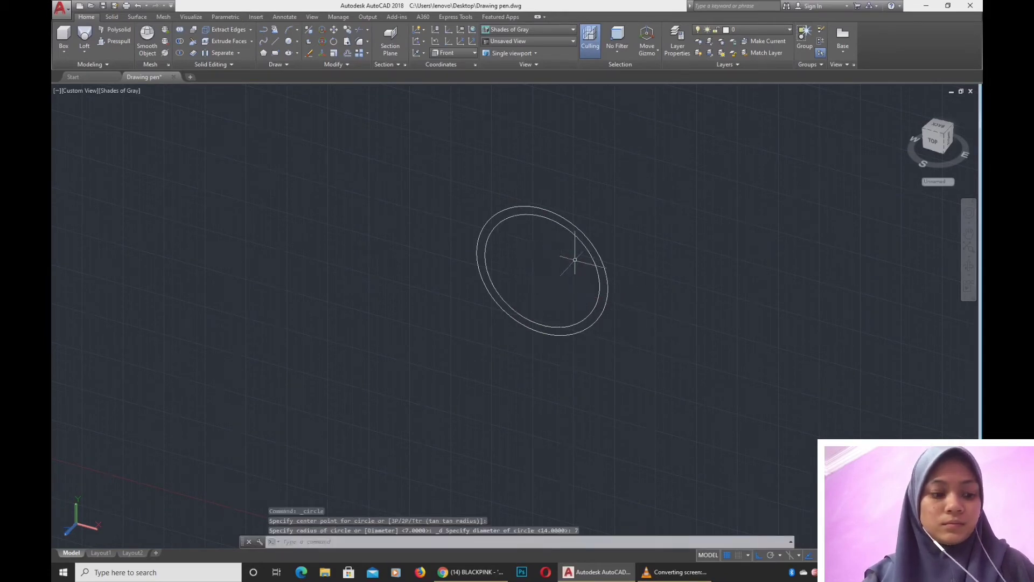
{"action": "key", "text": "Escape"}
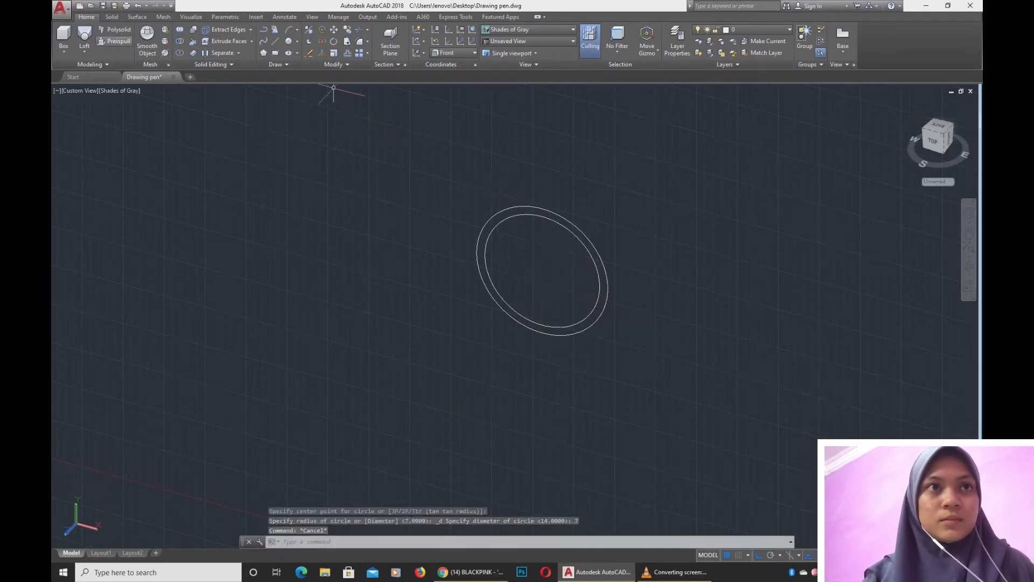
- Presspull the ring between the two circles by 7 to form a hollow tube
{"action": "key", "text": "ctrl+shift+e"}
{"action": "left_click", "coordinate": [556, 218]}
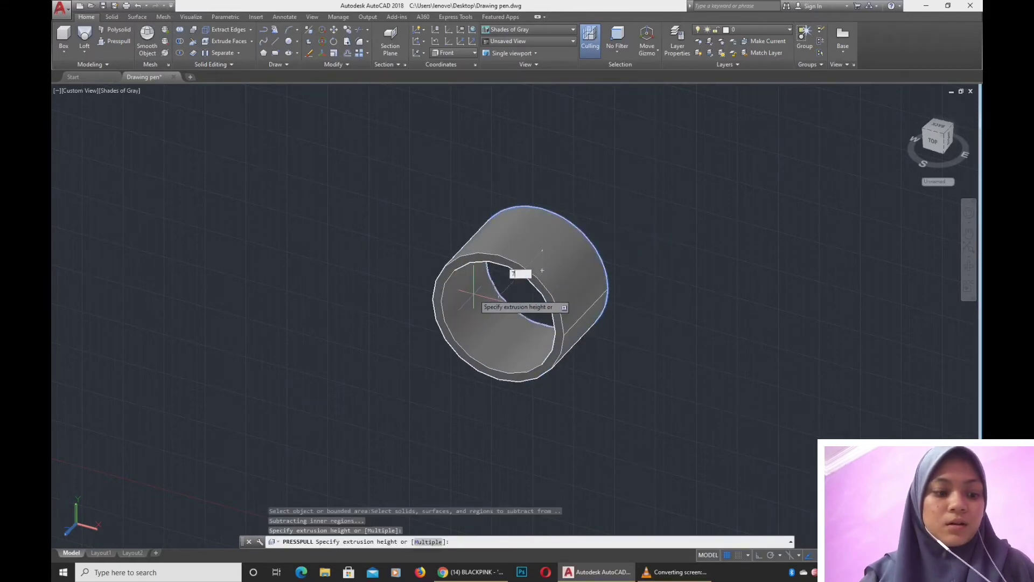
{"action": "type", "text": "7"}
{"action": "key", "text": "Return"}
{"action": "middle_click_drag", "start_coordinate": [464, 289], "coordinate": [518, 265]}
{"action": "key", "text": "Return"}
- Draw a line 55 long from the outer edge of the tube's front end, running outward parallel to its axis
{"action": "type", "text": "l"}
{"action": "key", "text": "Return"}
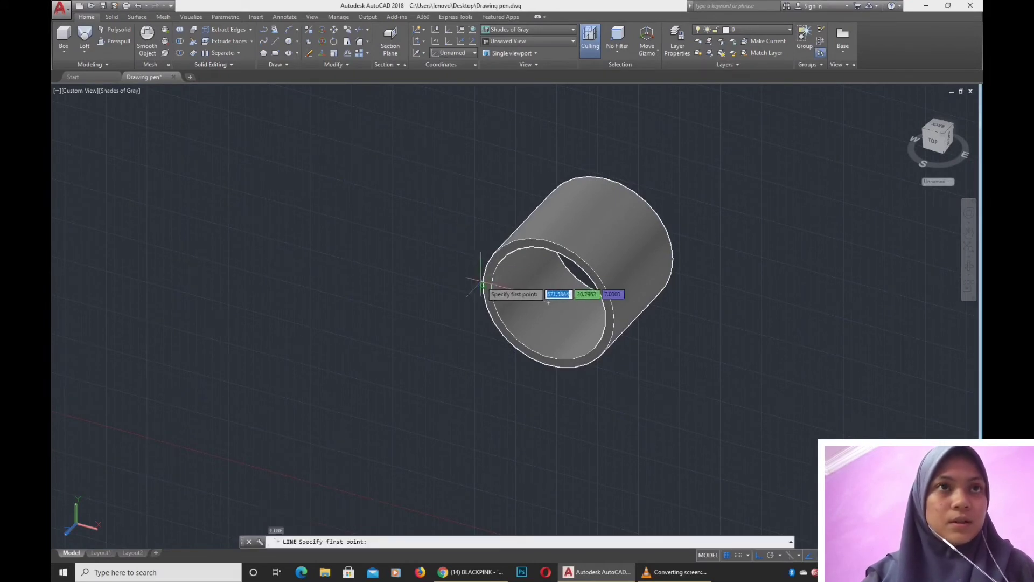
{"action": "scroll", "coordinate": [404, 356], "scroll_direction": "down", "scroll_amount": 4}
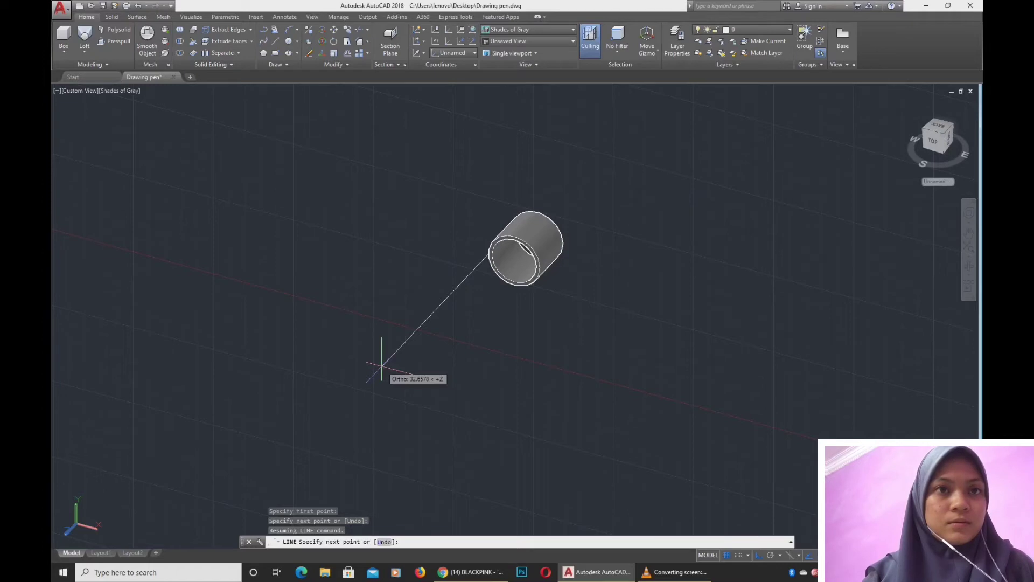
{"action": "key", "text": "Return"}
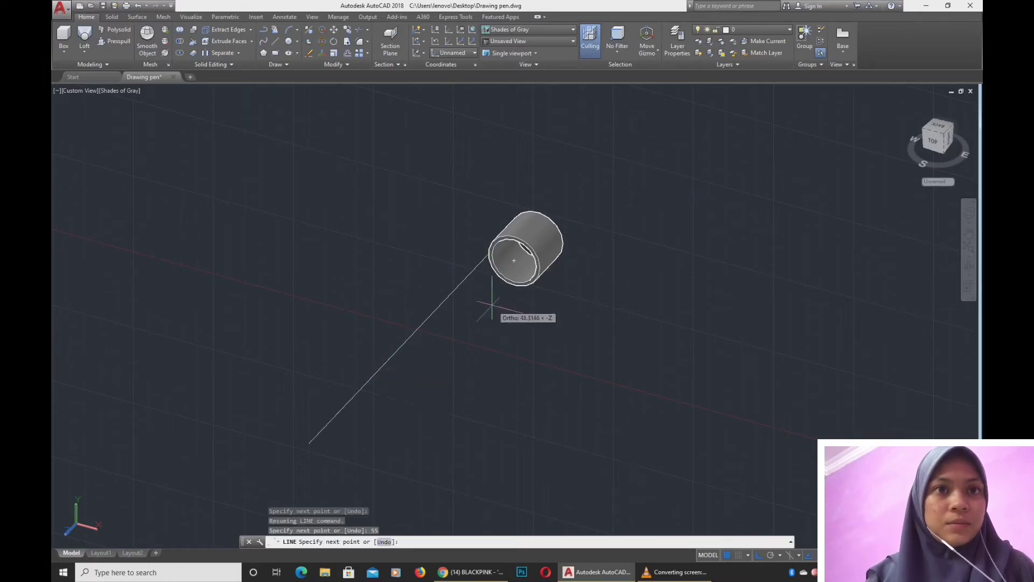
{"action": "scroll", "coordinate": [501, 305], "scroll_direction": "down", "scroll_amount": 2}
{"action": "middle_click_drag", "start_coordinate": [501, 304], "coordinate": [608, 305], "text": "shift"}
{"action": "middle_click_drag", "start_coordinate": [497, 282], "coordinate": [517, 280], "text": "shift"}
{"action": "scroll", "coordinate": [501, 283], "scroll_direction": "up", "scroll_amount": 3}
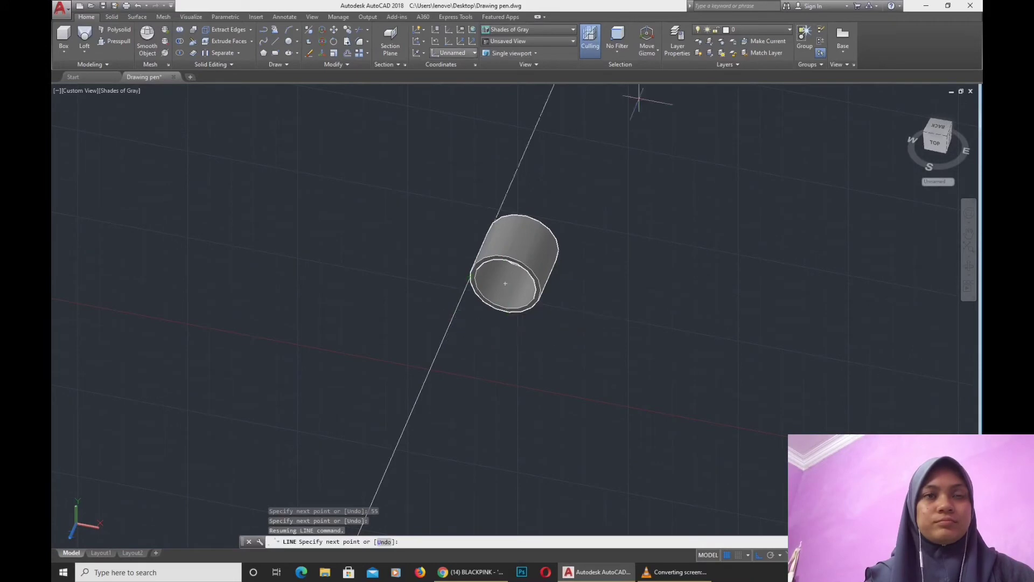
{"action": "left_click", "coordinate": [451, 65]}
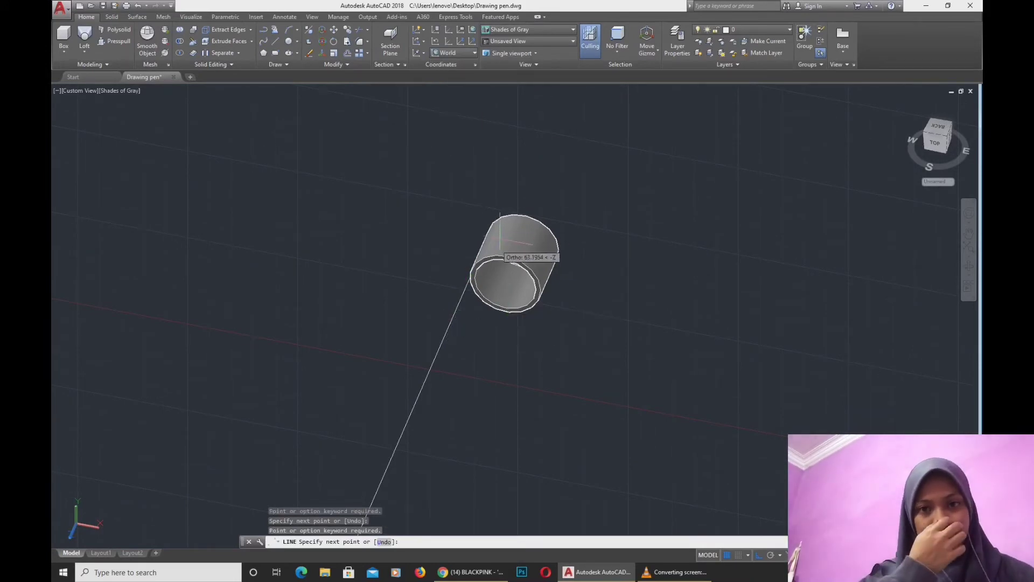
{"action": "key", "text": "Escape"}
{"action": "scroll", "coordinate": [476, 295], "scroll_direction": "up", "scroll_amount": 3}
{"action": "middle_click_drag", "start_coordinate": [475, 295], "coordinate": [776, 377], "text": "shift"}
{"action": "scroll", "coordinate": [776, 377], "scroll_direction": "up", "scroll_amount": 2}
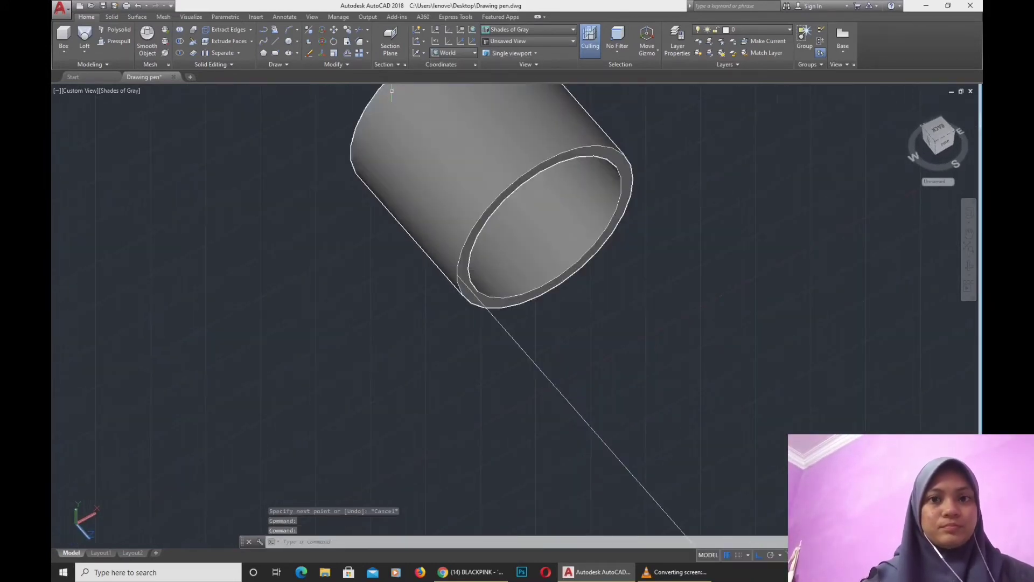
{"action": "left_click", "coordinate": [289, 29]}
{"action": "scroll", "coordinate": [455, 273], "scroll_direction": "up", "scroll_amount": 3}
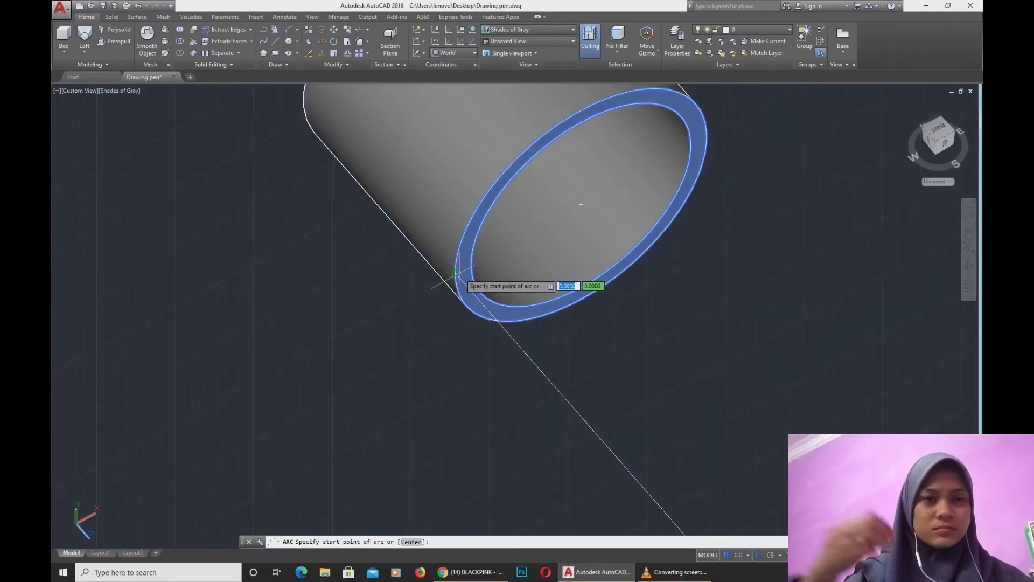
{"action": "left_click", "coordinate": [455, 274]}
{"action": "key", "text": "Escape"}
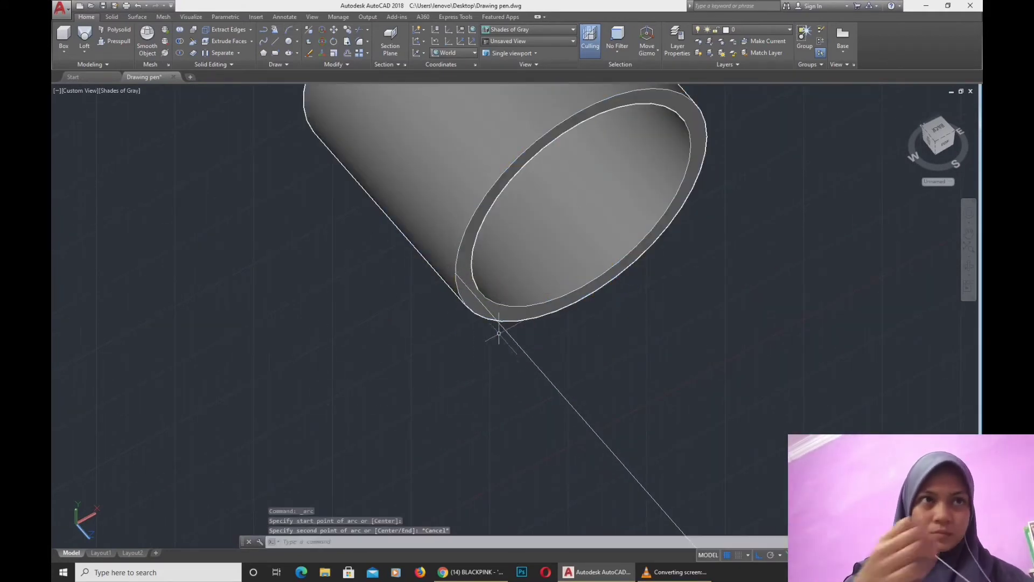
{"action": "scroll", "coordinate": [474, 269], "scroll_direction": "up", "scroll_amount": 3}
{"action": "left_click", "coordinate": [289, 29]}
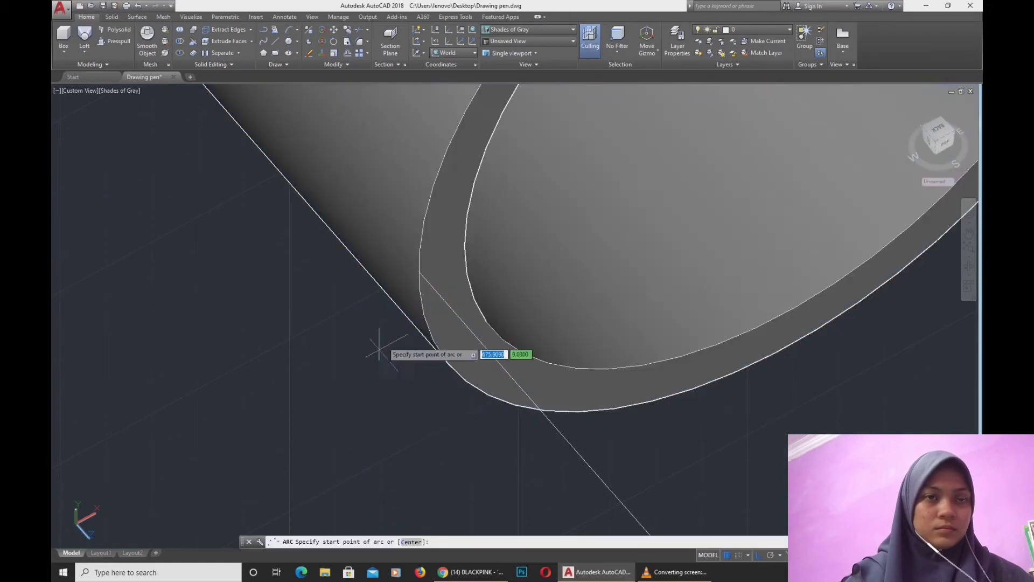
{"action": "left_click", "coordinate": [419, 273]}
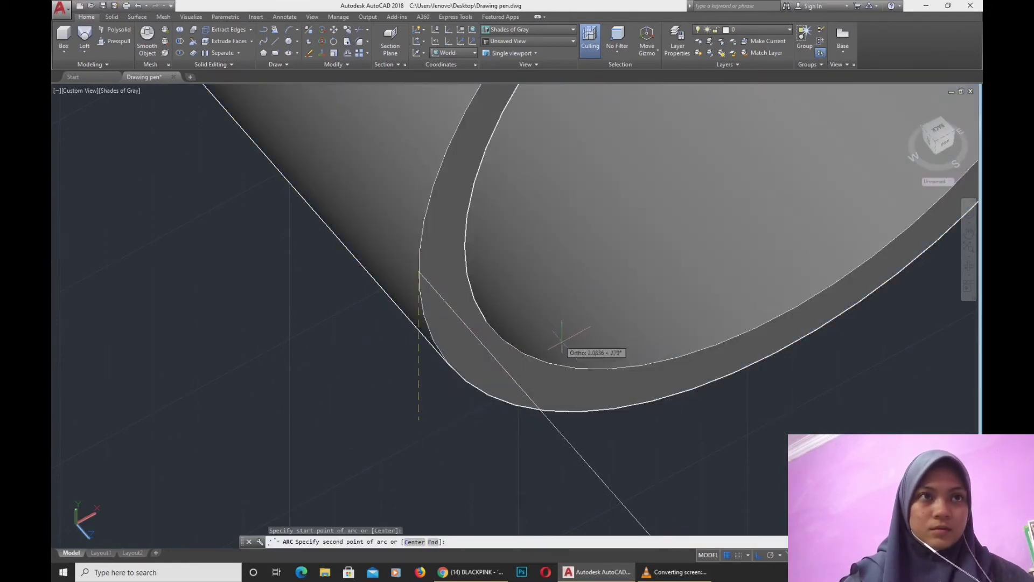
{"action": "key", "text": "Escape"}
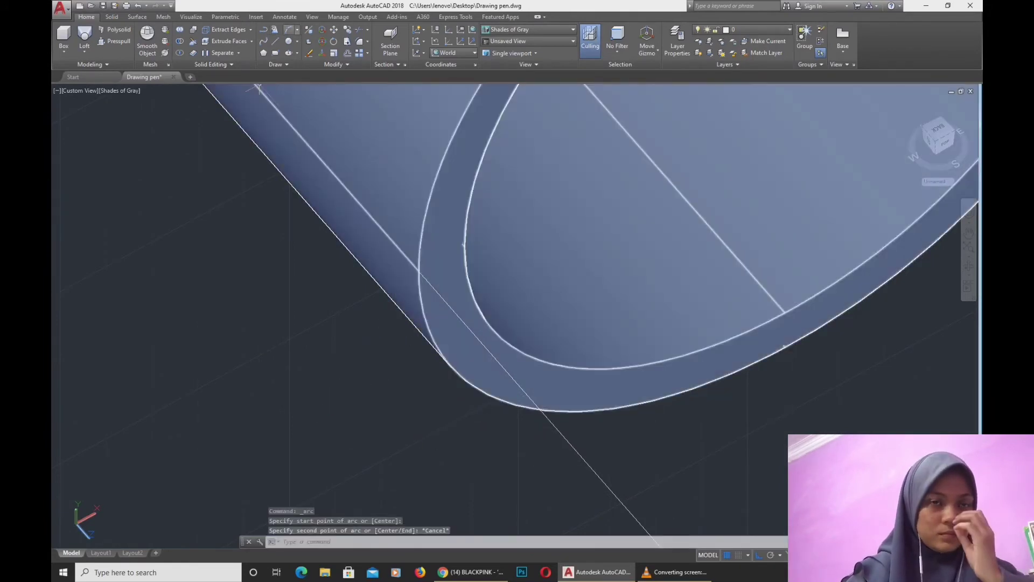
{"action": "key", "text": "Return"}
{"action": "left_click", "coordinate": [419, 272]}
{"action": "key", "text": "Escape"}
{"action": "key", "text": "Return"}
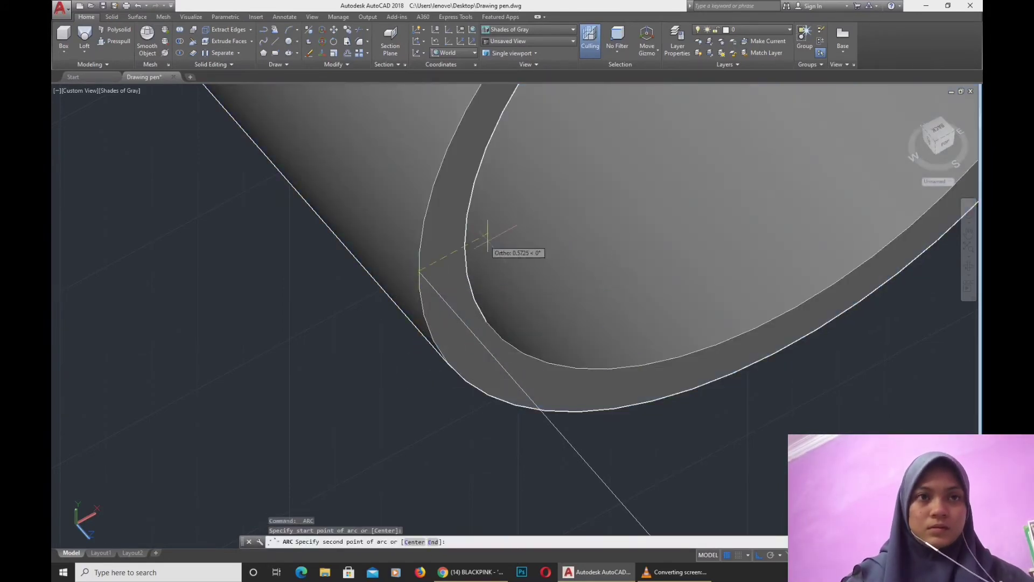
{"action": "left_click", "coordinate": [548, 202]}
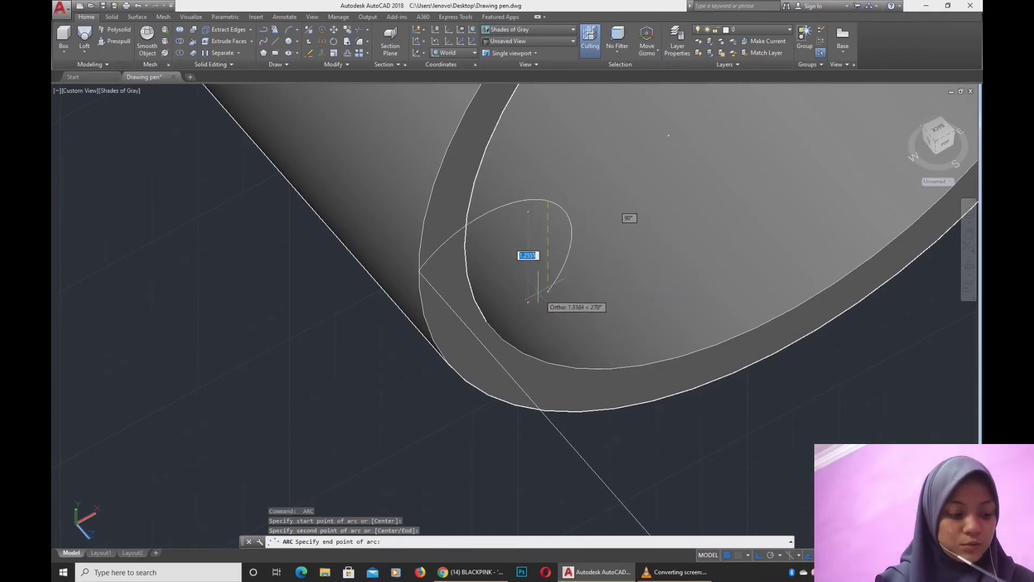
{"action": "key", "text": "Escape"}
{"action": "key", "text": "Return"}
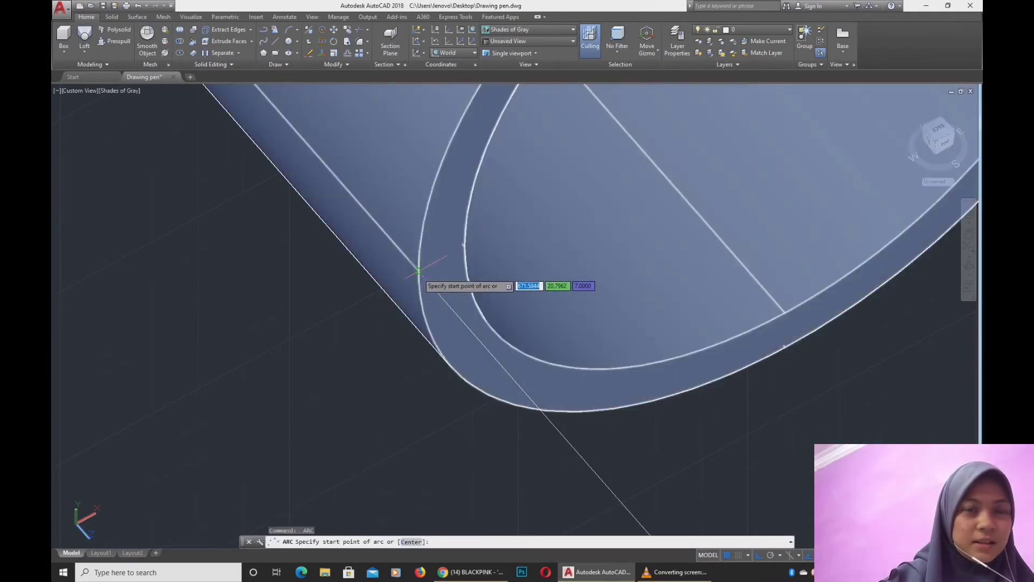
{"action": "left_click", "coordinate": [419, 270]}
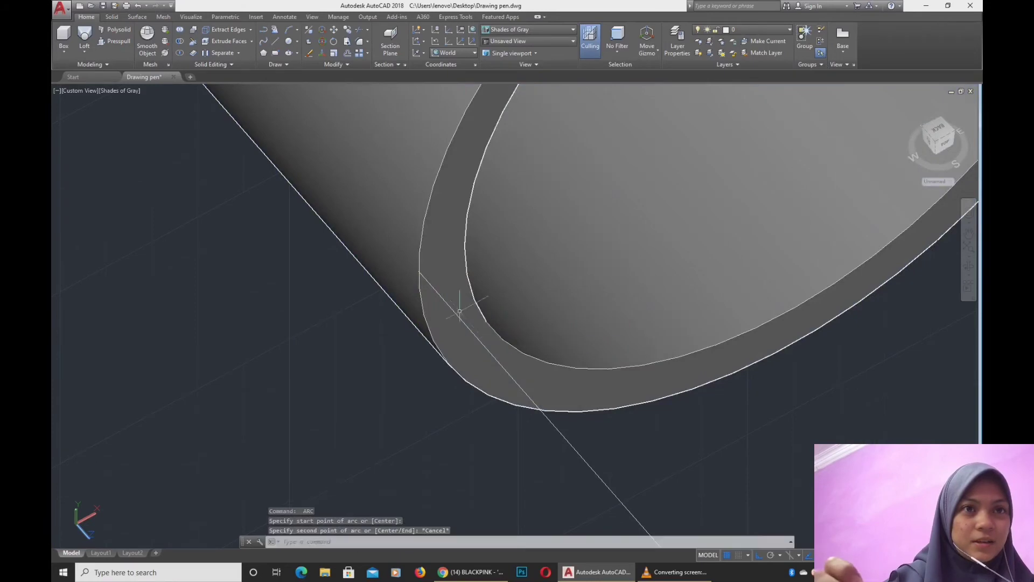
{"action": "scroll", "coordinate": [482, 325], "scroll_direction": "up", "scroll_amount": 6}
{"action": "scroll", "coordinate": [510, 347], "scroll_direction": "down", "scroll_amount": 2}
{"action": "key", "text": "Escape"}
{"action": "key", "text": "Return"}
{"action": "key", "text": "Escape"}
{"action": "scroll", "coordinate": [510, 305], "scroll_direction": "down", "scroll_amount": 2}
{"action": "middle_click_drag", "start_coordinate": [511, 305], "coordinate": [416, 293], "text": "shift"}
{"action": "scroll", "coordinate": [420, 290], "scroll_direction": "up", "scroll_amount": 5}
{"action": "key", "text": "Return"}
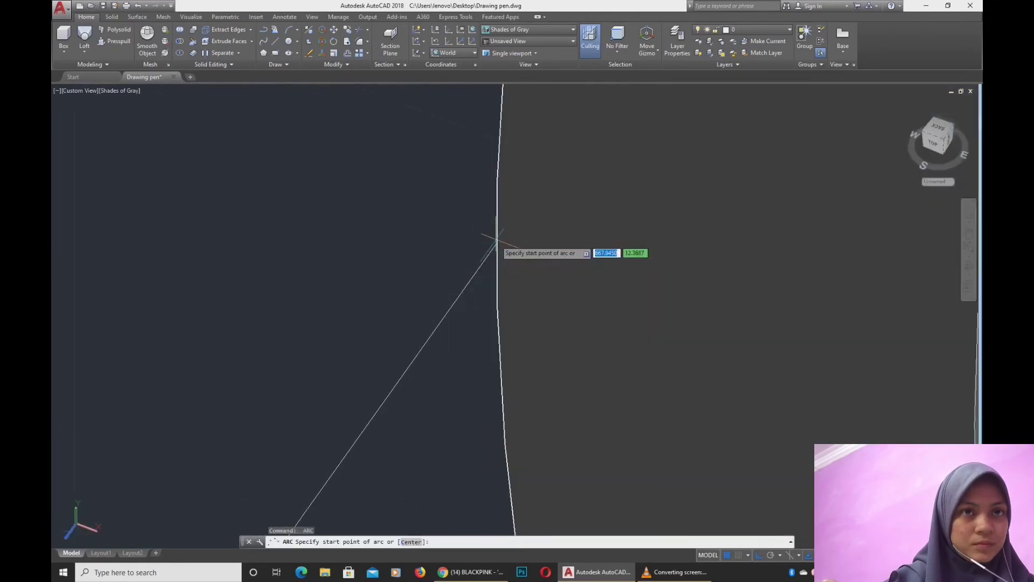
{"action": "scroll", "coordinate": [410, 324], "scroll_direction": "down", "scroll_amount": 2}
{"action": "left_click", "coordinate": [436, 300]}
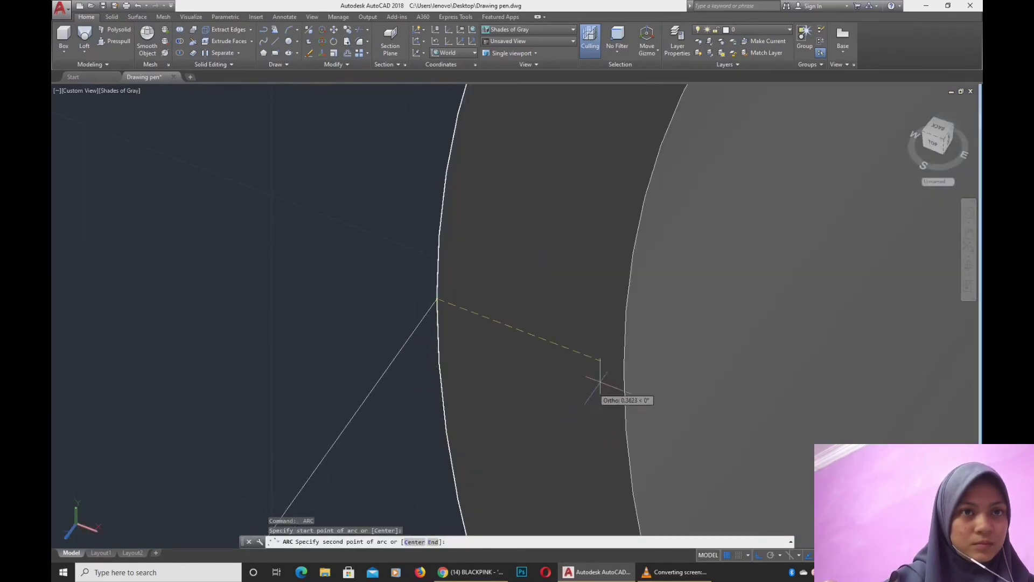
{"action": "left_click", "coordinate": [301, 276]}
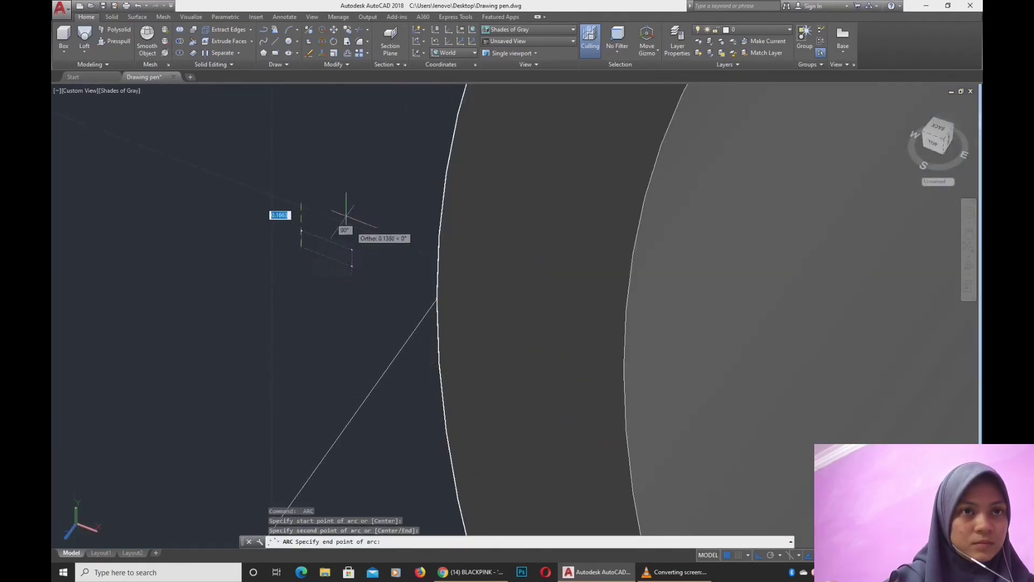
{"action": "key", "text": "Escape"}
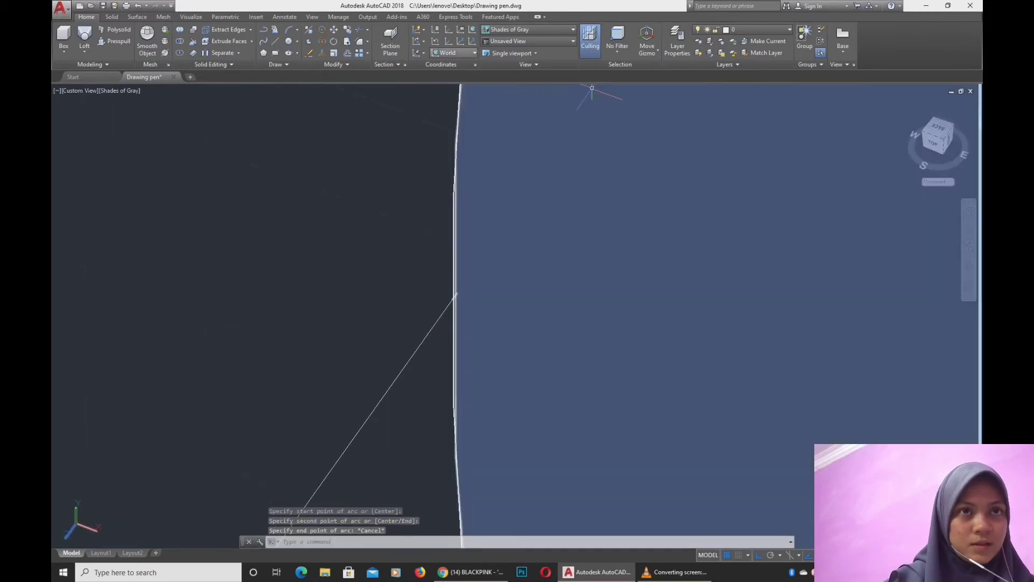
- With the UCS set to World, draw a small three-point arc starting where the 55-long line meets the tube's outer edge
{"action": "left_click", "coordinate": [452, 53]}
{"action": "left_click", "coordinate": [448, 60]}
{"action": "key", "text": "Return"}
{"action": "left_click", "coordinate": [453, 299]}
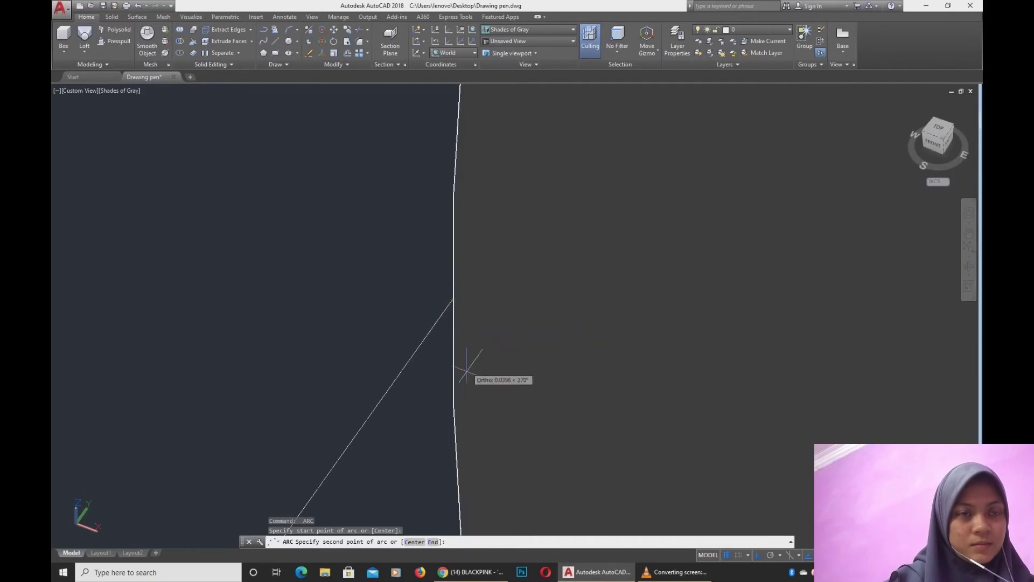
{"action": "scroll", "coordinate": [385, 387], "scroll_direction": "down", "scroll_amount": 2}
{"action": "middle_click_drag", "start_coordinate": [386, 376], "coordinate": [451, 215]}
{"action": "left_click", "coordinate": [283, 464]}
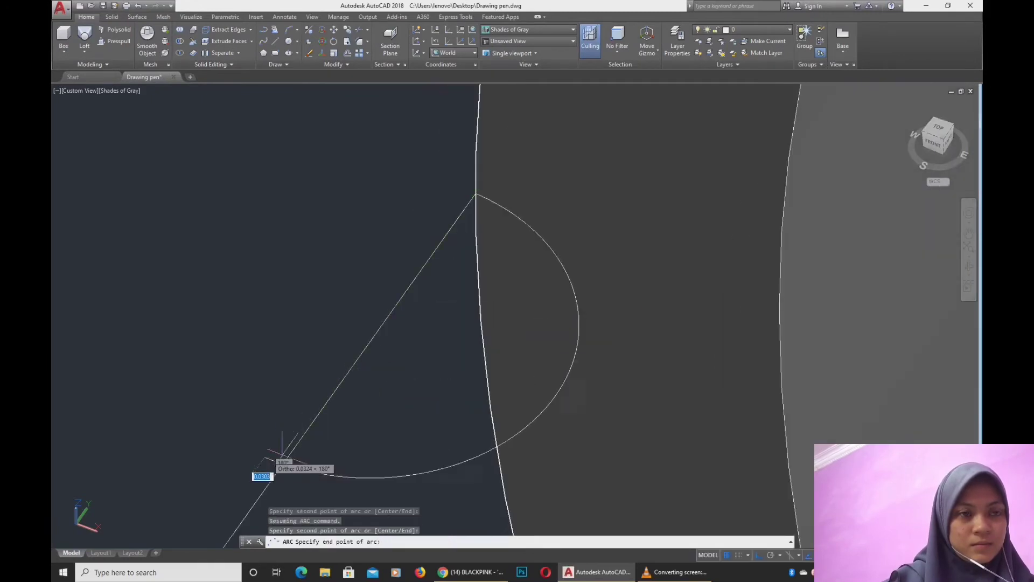
{"action": "key", "text": "Escape"}
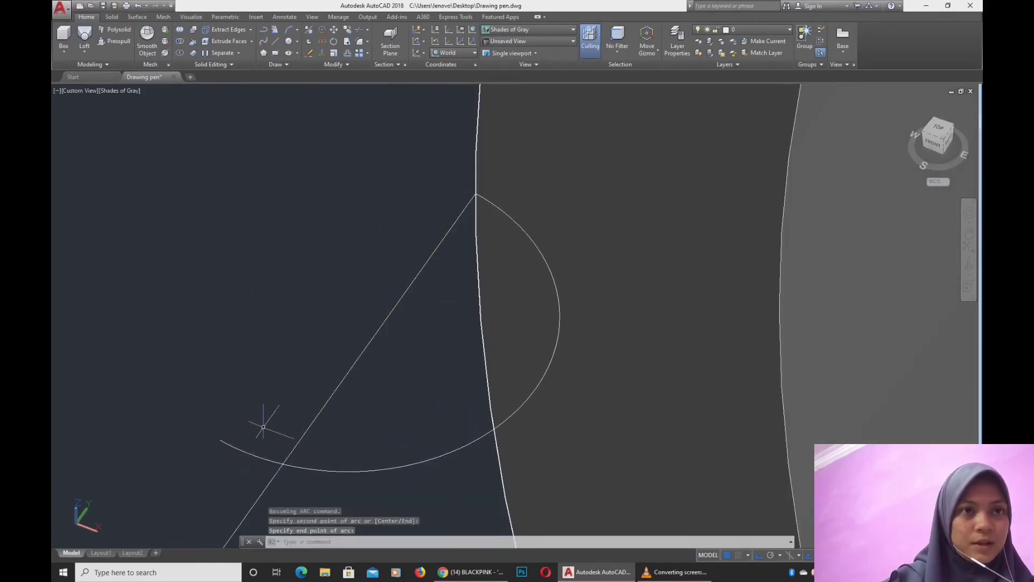
- Stretch the arc's free end further along the 55-long line, away from the tube
{"action": "scroll", "coordinate": [299, 364], "scroll_direction": "down", "scroll_amount": 3}
{"action": "middle_click_drag", "start_coordinate": [299, 364], "coordinate": [371, 370], "text": "shift"}
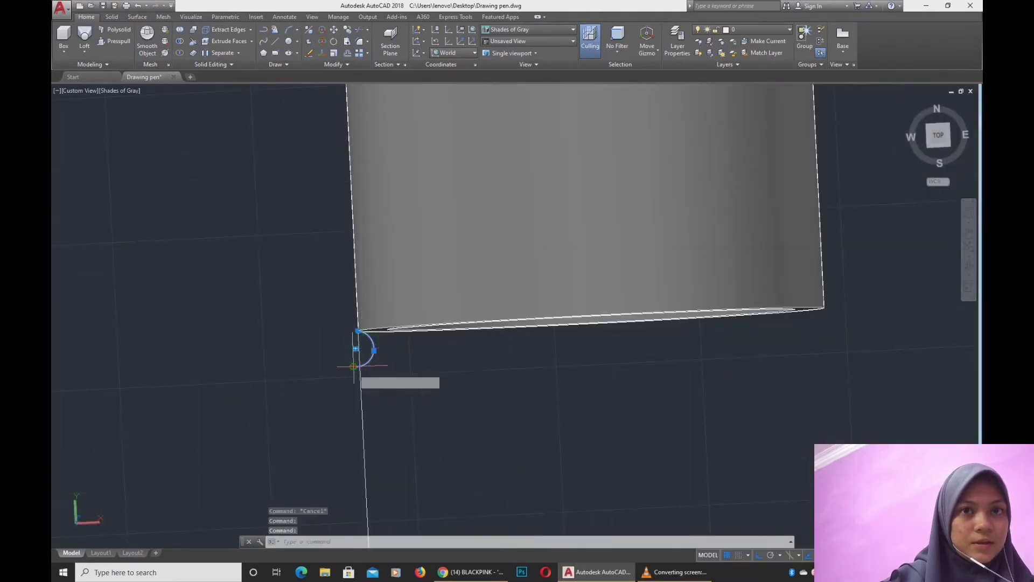
{"action": "left_click", "coordinate": [360, 367]}
{"action": "scroll", "coordinate": [370, 349], "scroll_direction": "up", "scroll_amount": 3}
{"action": "scroll", "coordinate": [394, 367], "scroll_direction": "down", "scroll_amount": 5}
{"action": "scroll", "coordinate": [418, 380], "scroll_direction": "up", "scroll_amount": 5}
{"action": "left_click", "coordinate": [379, 397]}
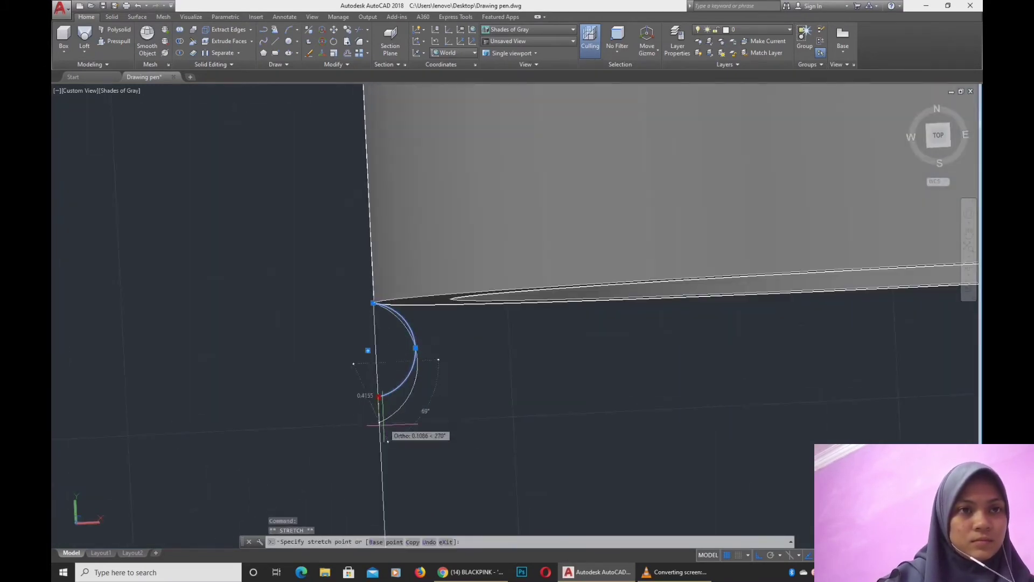
{"action": "left_click", "coordinate": [443, 478]}
{"action": "scroll", "coordinate": [473, 424], "scroll_direction": "down", "scroll_amount": 2}
{"action": "scroll", "coordinate": [472, 424], "scroll_direction": "down", "scroll_amount": 3}
{"action": "scroll", "coordinate": [473, 424], "scroll_direction": "up", "scroll_amount": 6}
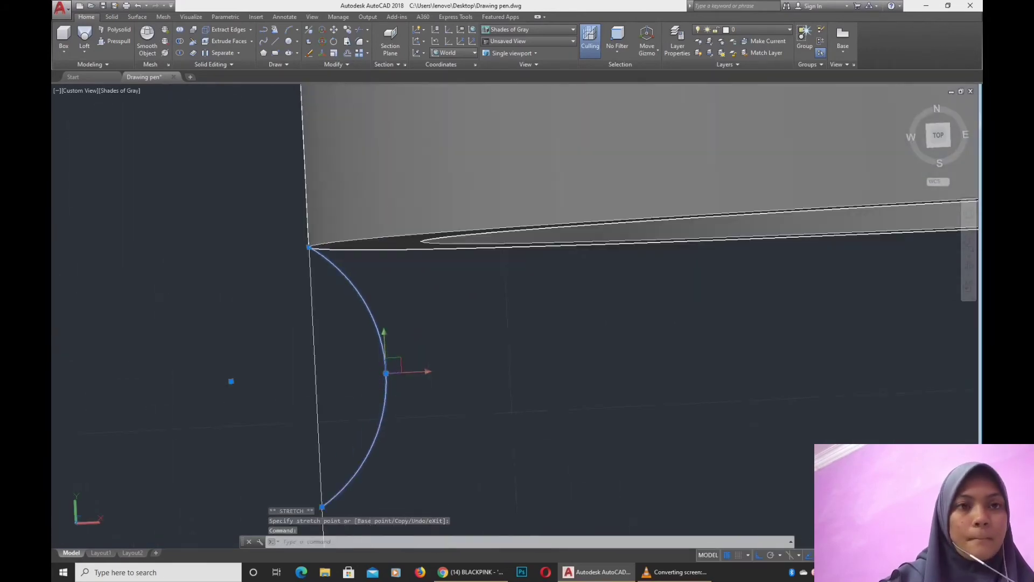
- Adjust the bulge of the small arc by moving its midpoint
{"action": "left_click", "coordinate": [385, 374]}
{"action": "key", "text": "Escape"}
{"action": "scroll", "coordinate": [484, 369], "scroll_direction": "down", "scroll_amount": 5}
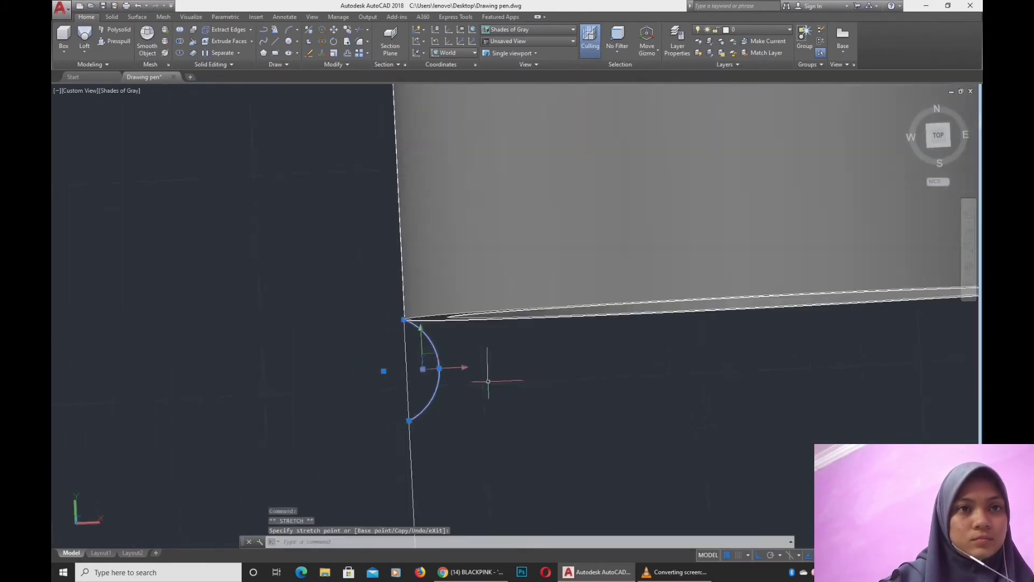
{"action": "scroll", "coordinate": [467, 347], "scroll_direction": "up", "scroll_amount": 3}
{"action": "scroll", "coordinate": [416, 319], "scroll_direction": "down", "scroll_amount": 5}
{"action": "scroll", "coordinate": [439, 330], "scroll_direction": "up", "scroll_amount": 5}
{"action": "scroll", "coordinate": [359, 286], "scroll_direction": "up", "scroll_amount": 5}
{"action": "middle_click_drag", "start_coordinate": [360, 286], "coordinate": [314, 274], "text": "shift"}
{"action": "left_click", "coordinate": [315, 268]}
{"action": "key", "text": "Escape"}
{"action": "left_click", "coordinate": [317, 268]}
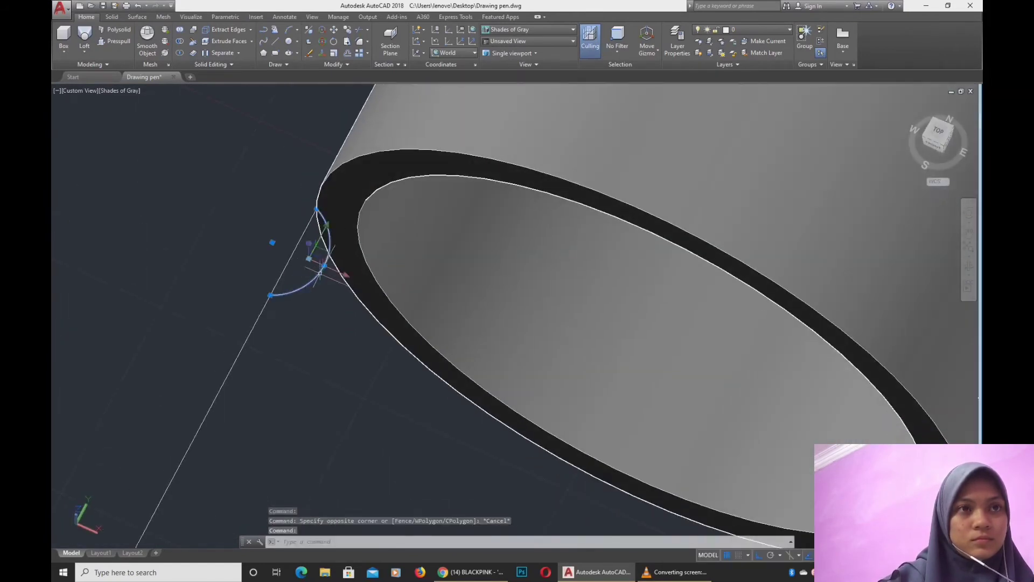
{"action": "scroll", "coordinate": [323, 270], "scroll_direction": "up", "scroll_amount": 2}
{"action": "left_click", "coordinate": [330, 275]}
{"action": "key", "text": "Escape"}
- Copy the arc from the tube's outer edge to its inner edge
{"action": "left_click", "coordinate": [291, 294]}
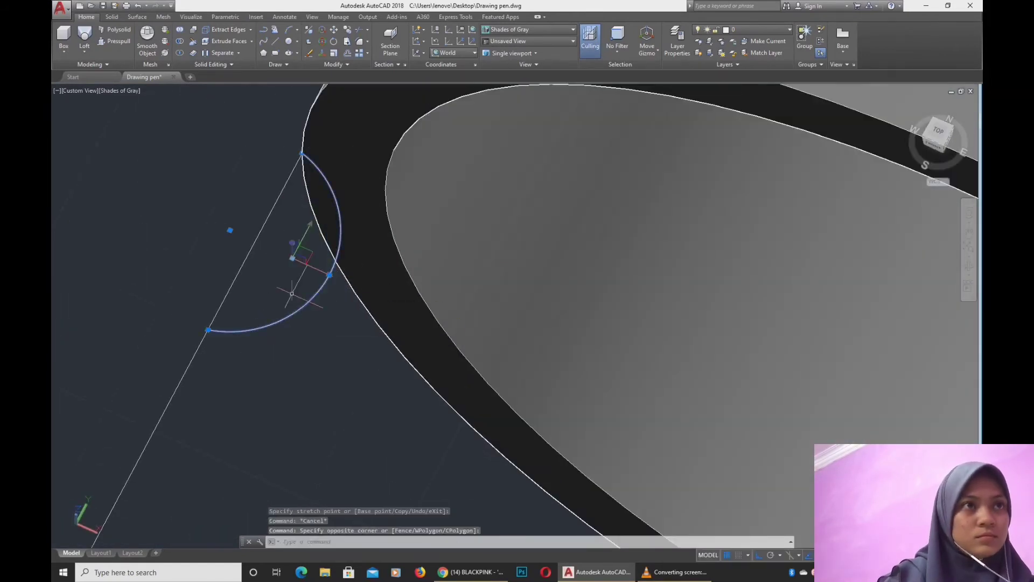
{"action": "type", "text": "co"}
{"action": "key", "text": "Return"}
{"action": "left_click", "coordinate": [302, 153]}
{"action": "left_click", "coordinate": [386, 190]}
{"action": "scroll", "coordinate": [525, 304], "scroll_direction": "down", "scroll_amount": 6}
{"action": "key", "text": "Escape"}
- Connect the matching ends of the two arcs with two straight lines to close the profile
{"action": "scroll", "coordinate": [426, 311], "scroll_direction": "up", "scroll_amount": 2}
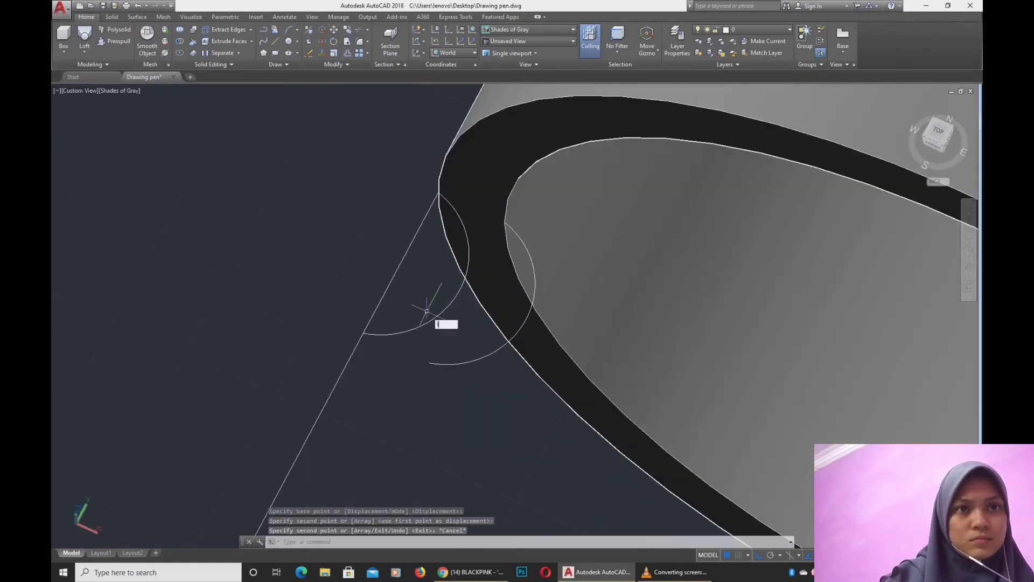
{"action": "key", "text": "Return"}
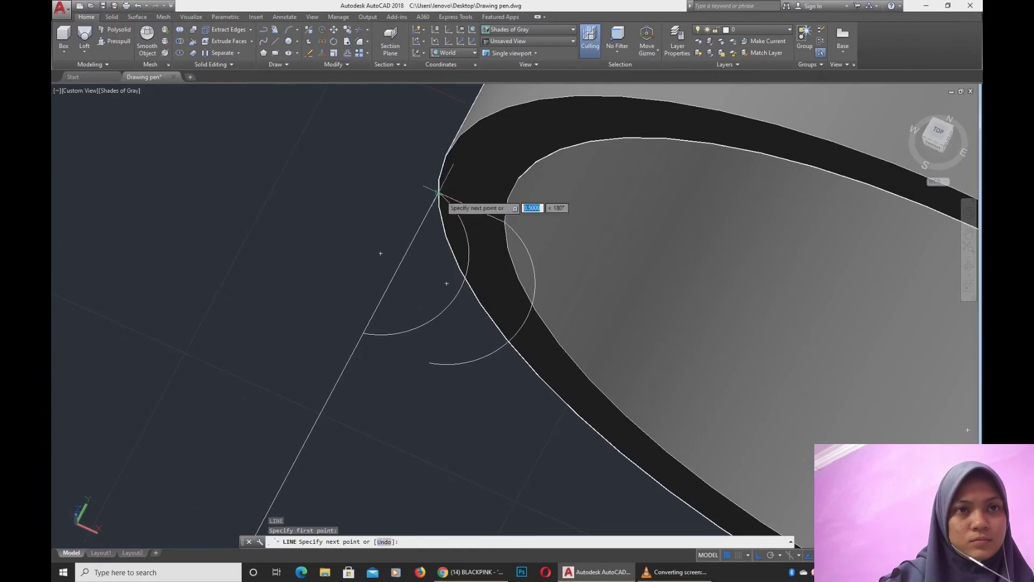
{"action": "left_click", "coordinate": [364, 334]}
{"action": "left_click", "coordinate": [428, 356]}
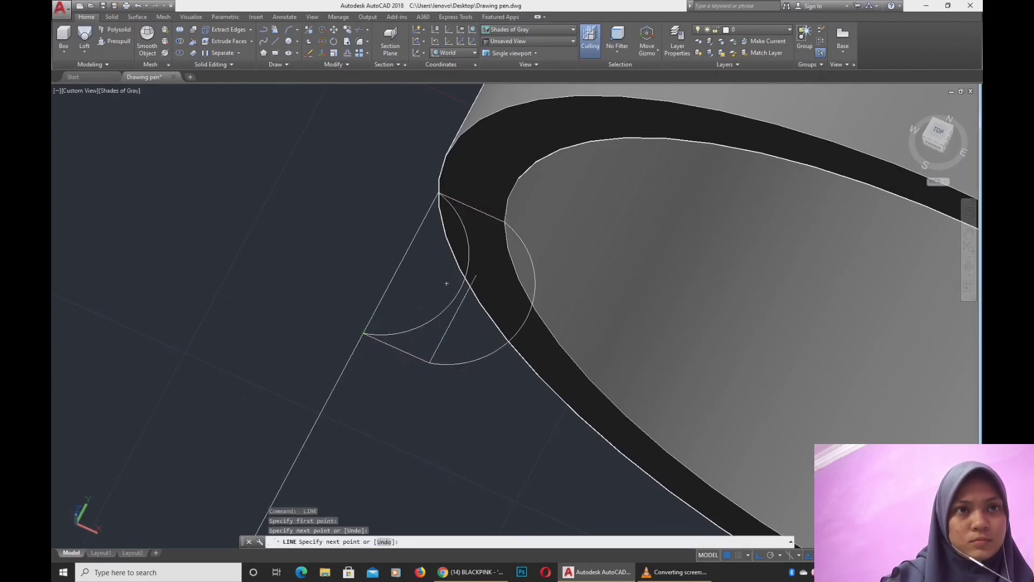
{"action": "key", "text": "Escape"}
- Join the two arcs and the two connecting lines into one polyline
{"action": "scroll", "coordinate": [492, 217], "scroll_direction": "up", "scroll_amount": 3}
{"action": "scroll", "coordinate": [387, 224], "scroll_direction": "up", "scroll_amount": 5}
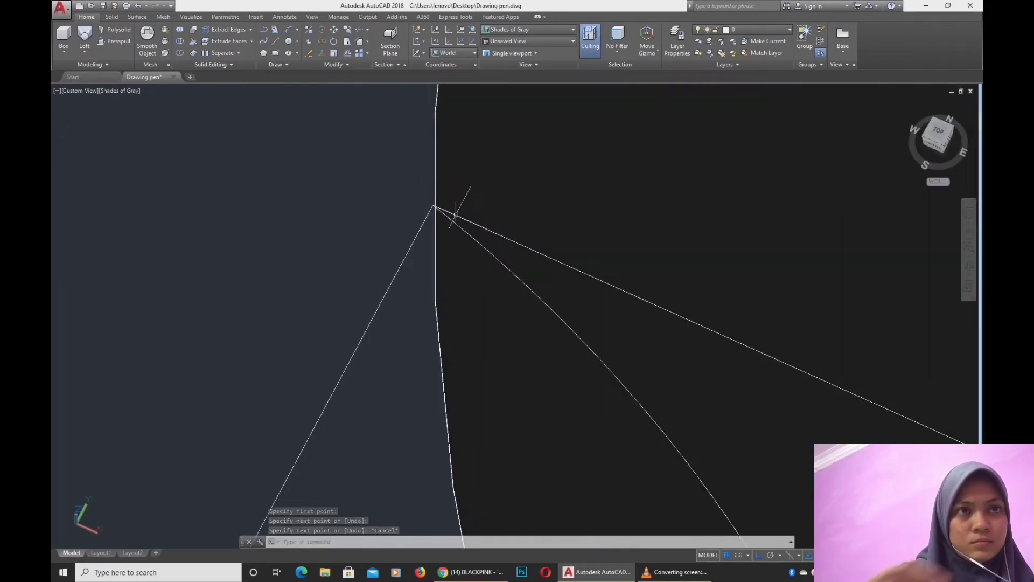
{"action": "left_click", "coordinate": [372, 171]}
{"action": "scroll", "coordinate": [480, 248], "scroll_direction": "down", "scroll_amount": 7}
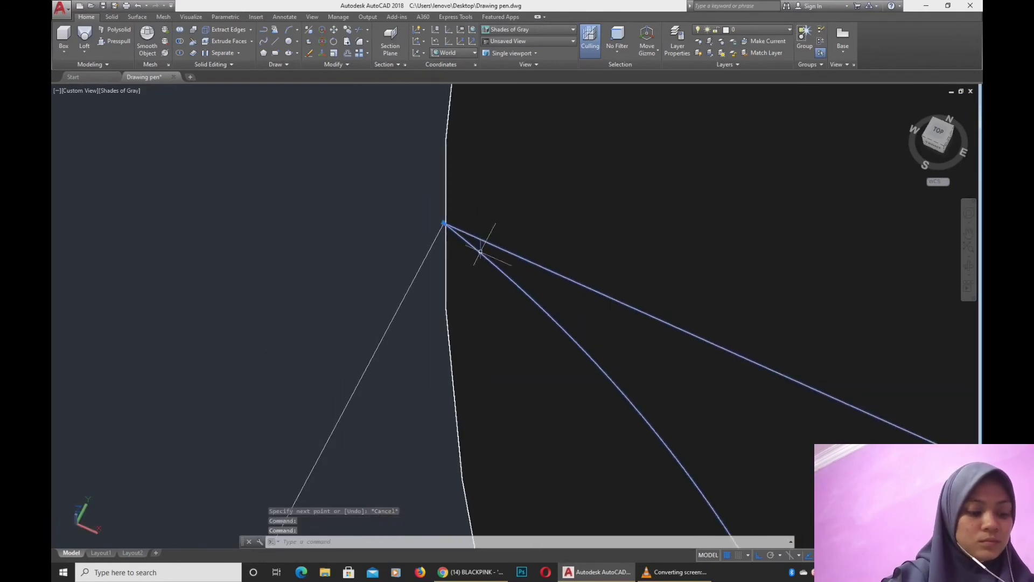
{"action": "middle_click_drag", "start_coordinate": [466, 201], "coordinate": [459, 180]}
{"action": "left_click", "coordinate": [474, 296]}
{"action": "left_click", "coordinate": [467, 284]}
{"action": "left_click", "coordinate": [419, 294]}
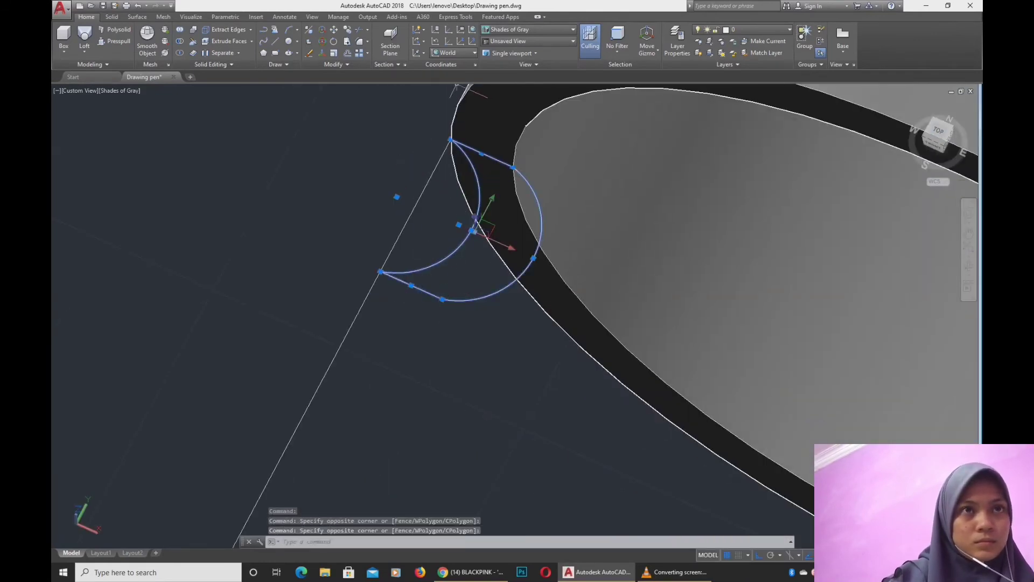
{"action": "left_click", "coordinate": [345, 64]}
{"action": "left_click", "coordinate": [343, 86]}
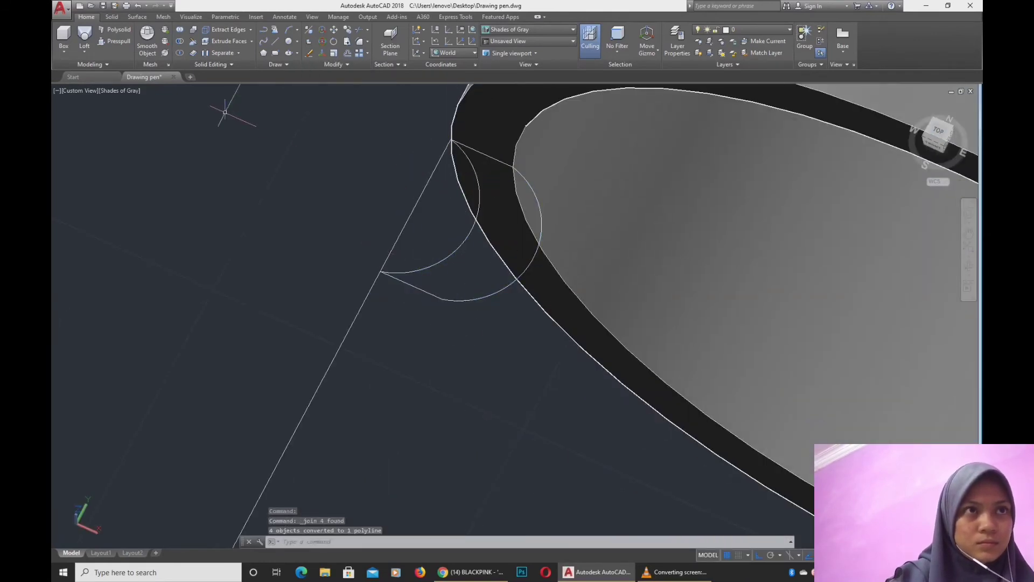
{"action": "left_click", "coordinate": [85, 52]}
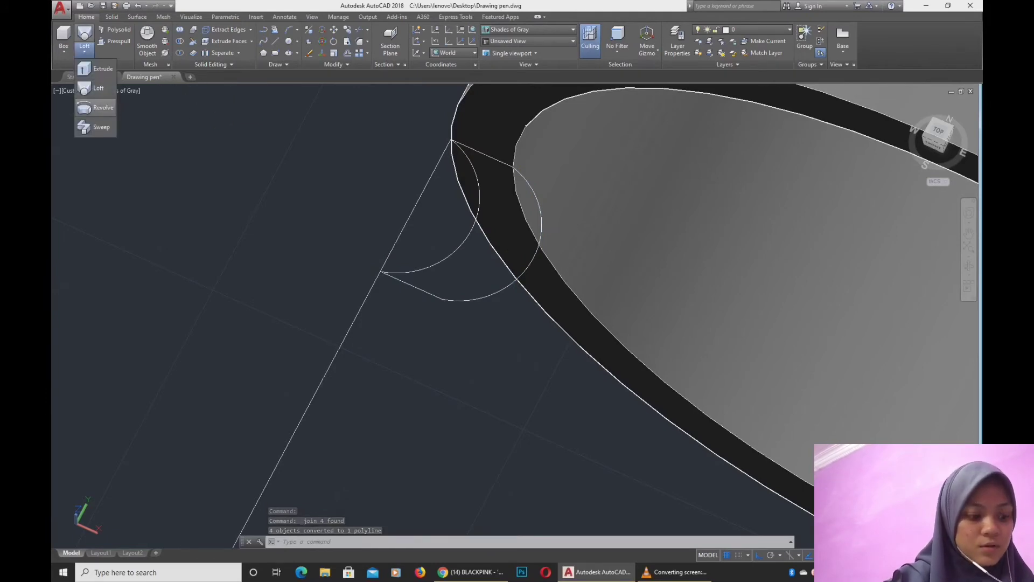
{"action": "left_click", "coordinate": [94, 108]}
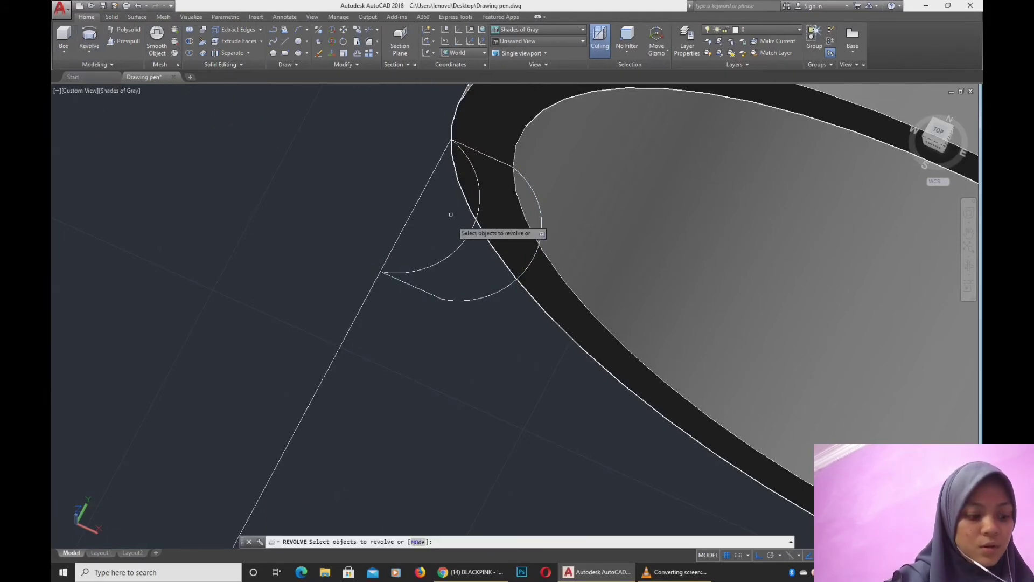
{"action": "left_click", "coordinate": [460, 247]}
{"action": "middle_click_drag", "start_coordinate": [537, 289], "coordinate": [461, 263]}
{"action": "key", "text": "Return"}
{"action": "scroll", "coordinate": [463, 262], "scroll_direction": "down", "scroll_amount": 2}
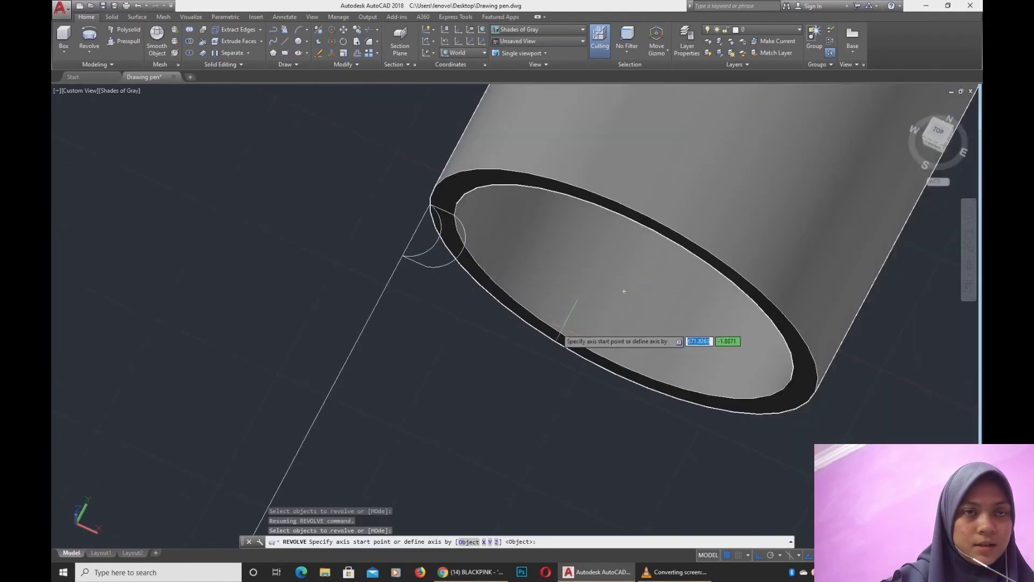
{"action": "middle_click_drag", "start_coordinate": [564, 326], "coordinate": [589, 279], "text": "shift"}
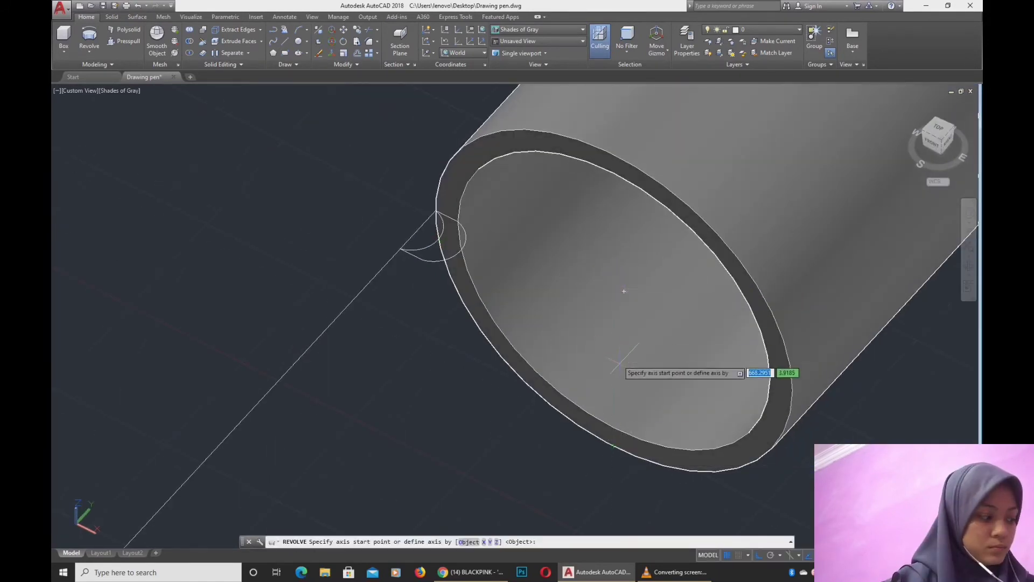
{"action": "middle_click_drag", "start_coordinate": [623, 369], "coordinate": [609, 462], "text": "shift"}
{"action": "middle_click_drag", "start_coordinate": [611, 134], "coordinate": [683, 156], "text": "shift"}
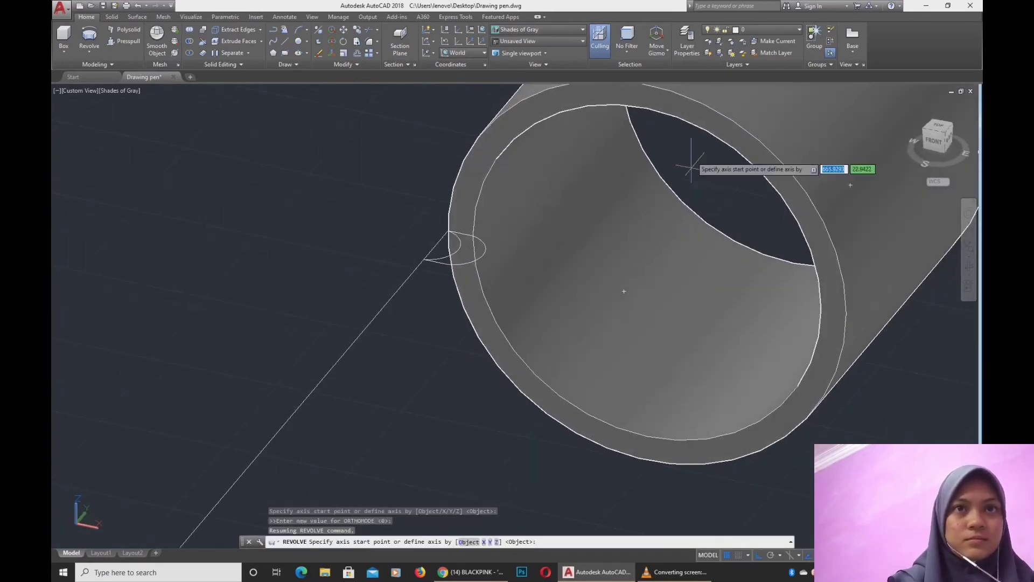
{"action": "left_click", "coordinate": [645, 433]}
{"action": "left_click", "coordinate": [647, 272]}
{"action": "key", "text": "Escape"}
- Explode the joined profile polyline at the tube's front edge
{"action": "scroll", "coordinate": [765, 329], "scroll_direction": "down", "scroll_amount": 3}
{"action": "scroll", "coordinate": [625, 299], "scroll_direction": "up", "scroll_amount": 6}
{"action": "left_click", "coordinate": [538, 305]}
{"action": "left_click", "coordinate": [531, 280]}
{"action": "left_click", "coordinate": [557, 279]}
{"action": "type", "text": "x"}
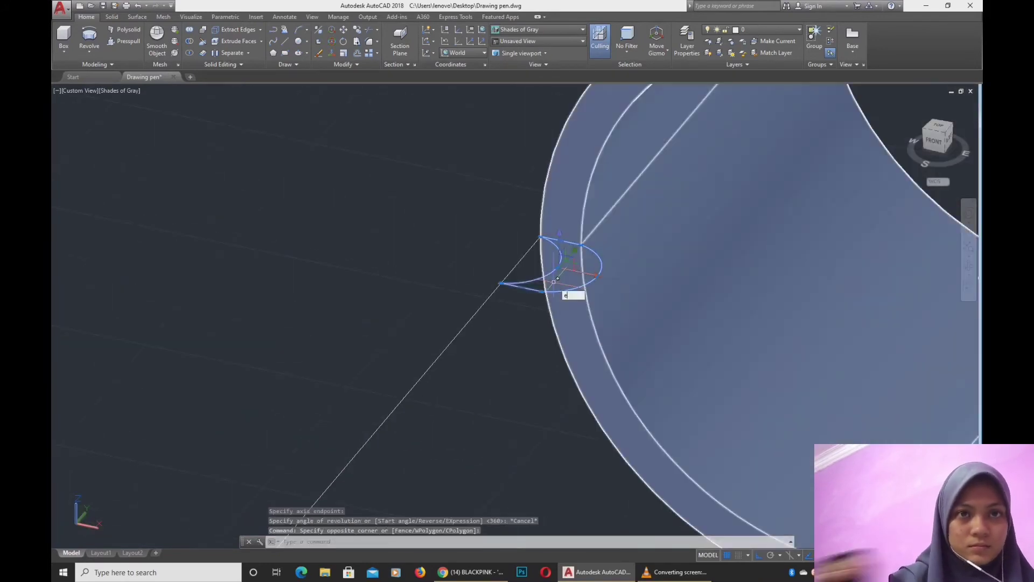
{"action": "key", "text": "Return"}
- Group the two arcs and the two connecting lines into one profile
{"action": "left_click", "coordinate": [547, 303]}
{"action": "scroll", "coordinate": [550, 294], "scroll_direction": "up", "scroll_amount": 8}
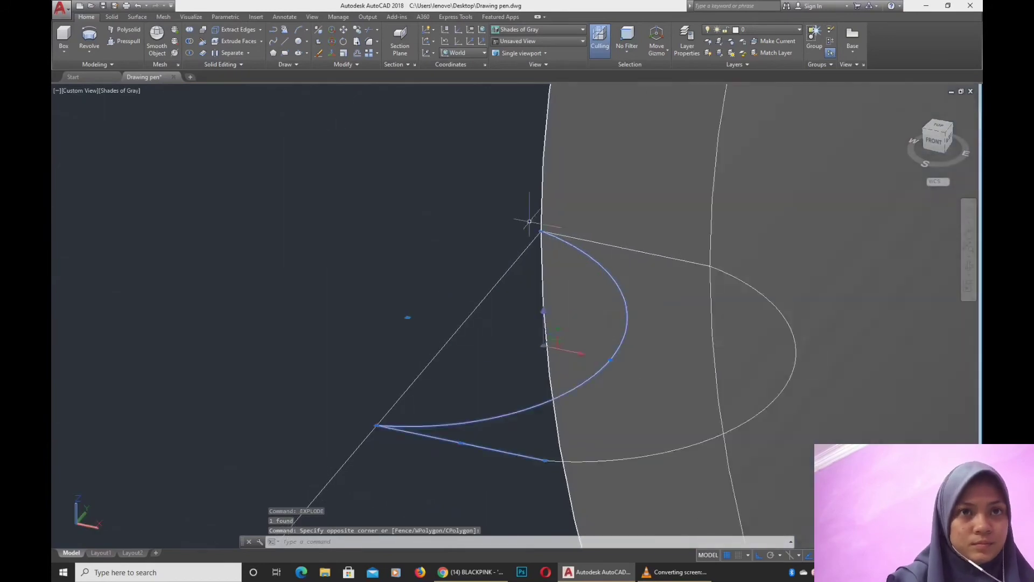
{"action": "left_click", "coordinate": [555, 291]}
{"action": "scroll", "coordinate": [549, 294], "scroll_direction": "down", "scroll_amount": 5}
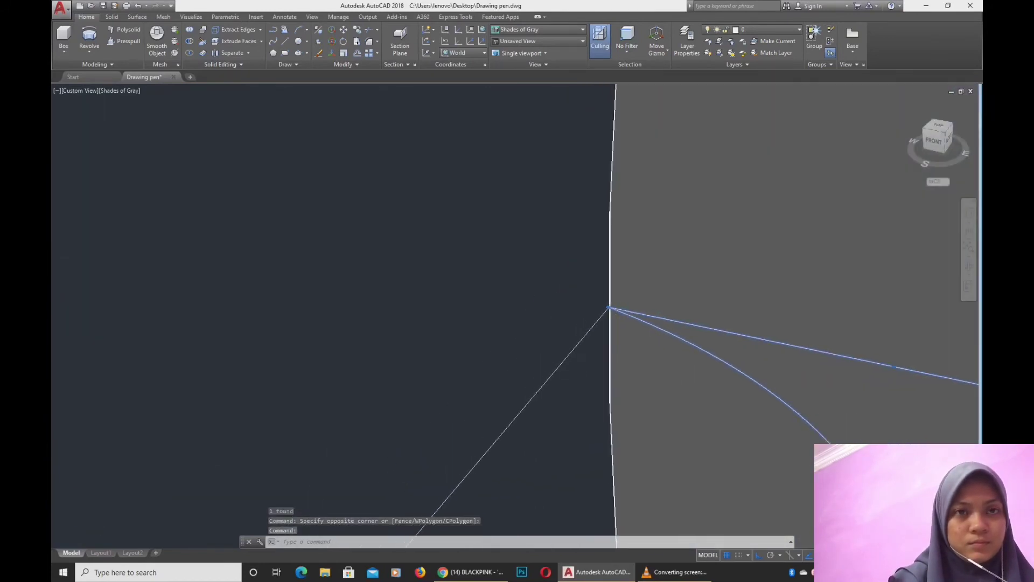
{"action": "scroll", "coordinate": [531, 356], "scroll_direction": "up", "scroll_amount": 3}
{"action": "left_click", "coordinate": [529, 347]}
{"action": "type", "text": "g"}
{"action": "key", "text": "Return"}
{"action": "scroll", "coordinate": [524, 323], "scroll_direction": "down", "scroll_amount": 3}
- Revolve the grouped arc profile 360 degrees about the tube's central axis to form a curved groove ring
{"action": "left_click", "coordinate": [90, 36]}
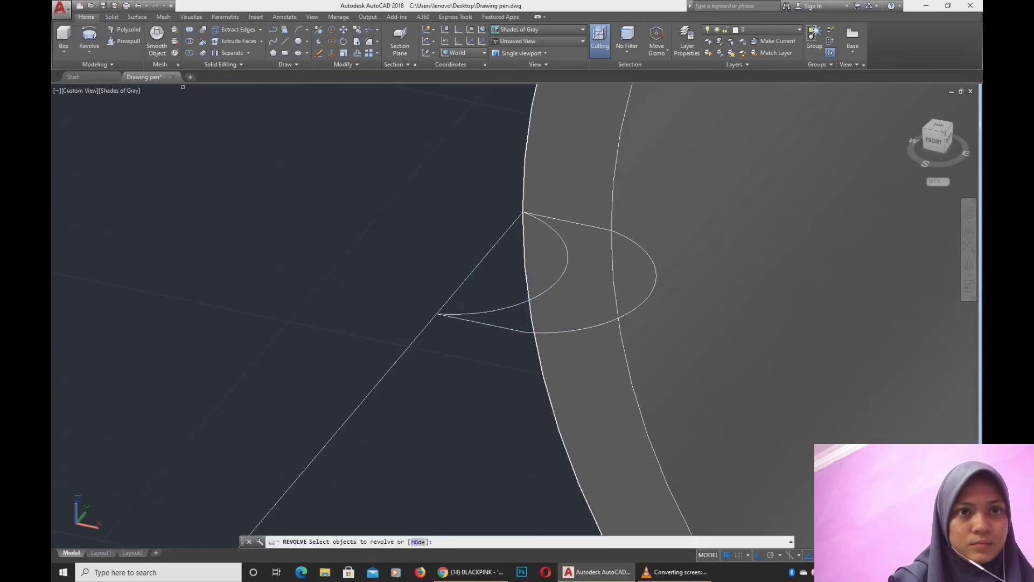
{"action": "key", "text": "Return"}
{"action": "scroll", "coordinate": [543, 333], "scroll_direction": "down", "scroll_amount": 6}
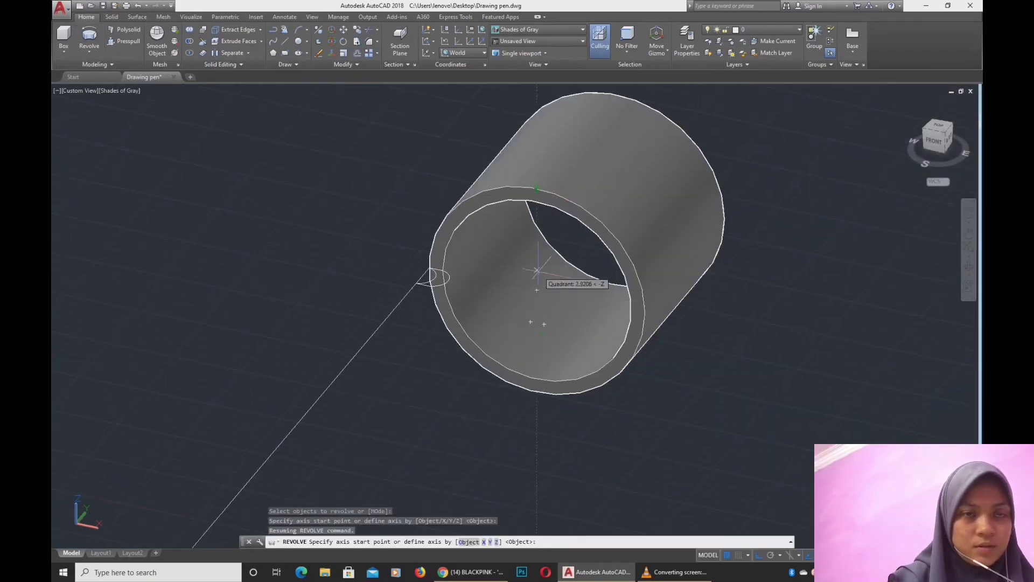
{"action": "left_click", "coordinate": [536, 290]}
{"action": "left_click", "coordinate": [473, 363]}
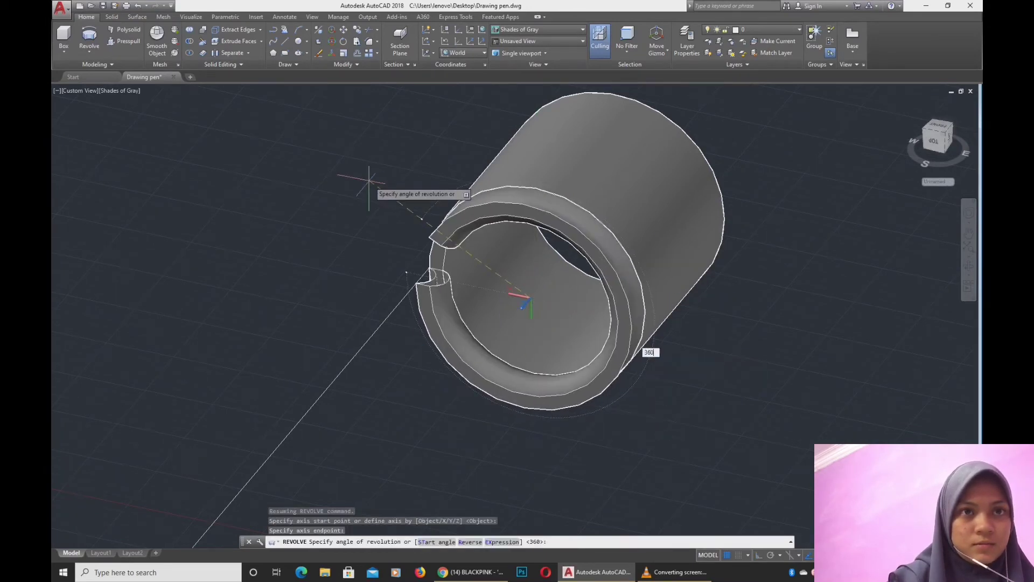
{"action": "key", "text": "Return"}
{"action": "middle_click_drag", "start_coordinate": [488, 307], "coordinate": [545, 268]}
{"action": "key", "text": "Escape"}
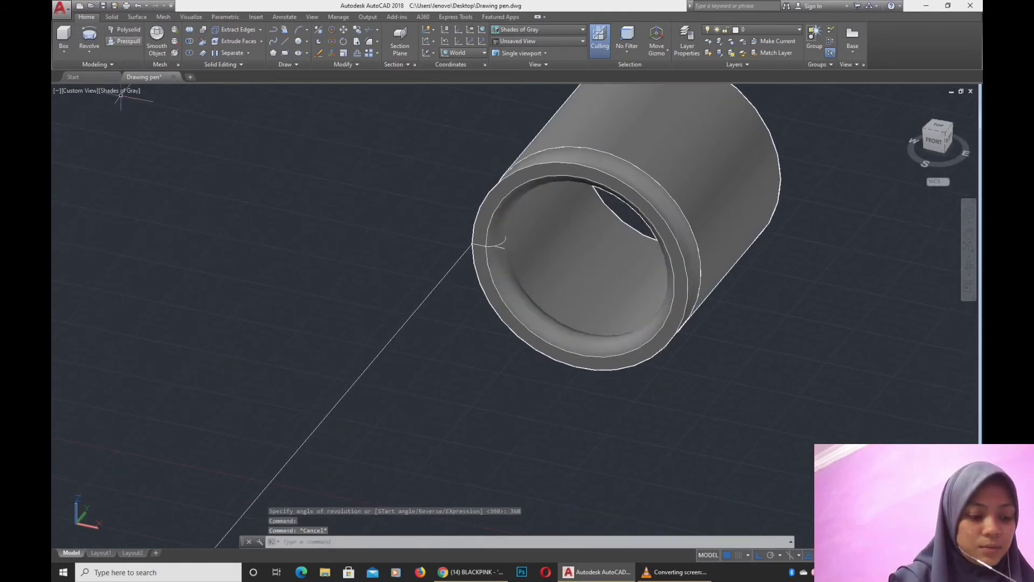
- Extrude the flat ring at the front of the revolved groove outward by 81
{"action": "left_click", "coordinate": [90, 50]}
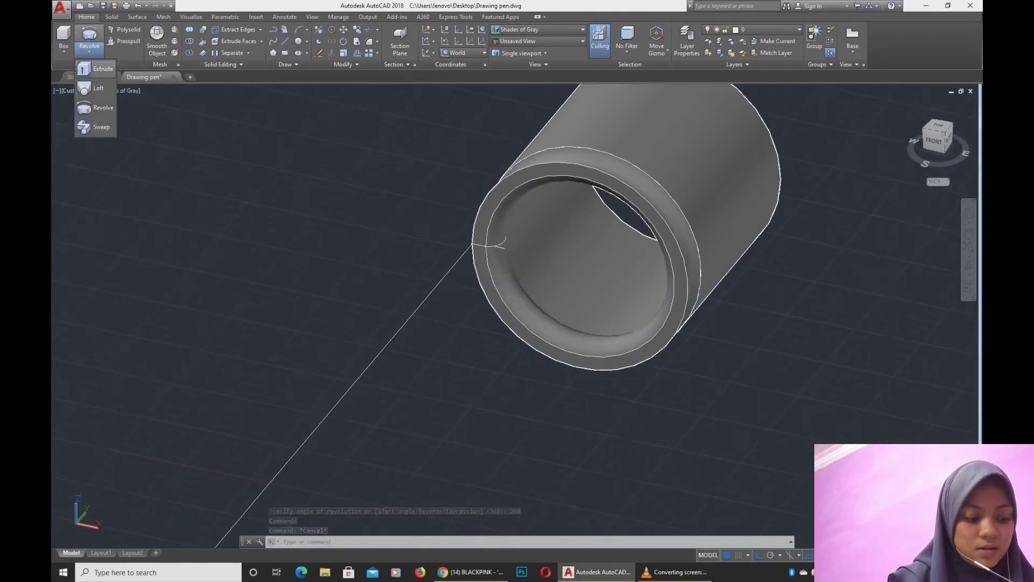
{"action": "left_click", "coordinate": [96, 68]}
{"action": "left_click", "coordinate": [524, 173]}
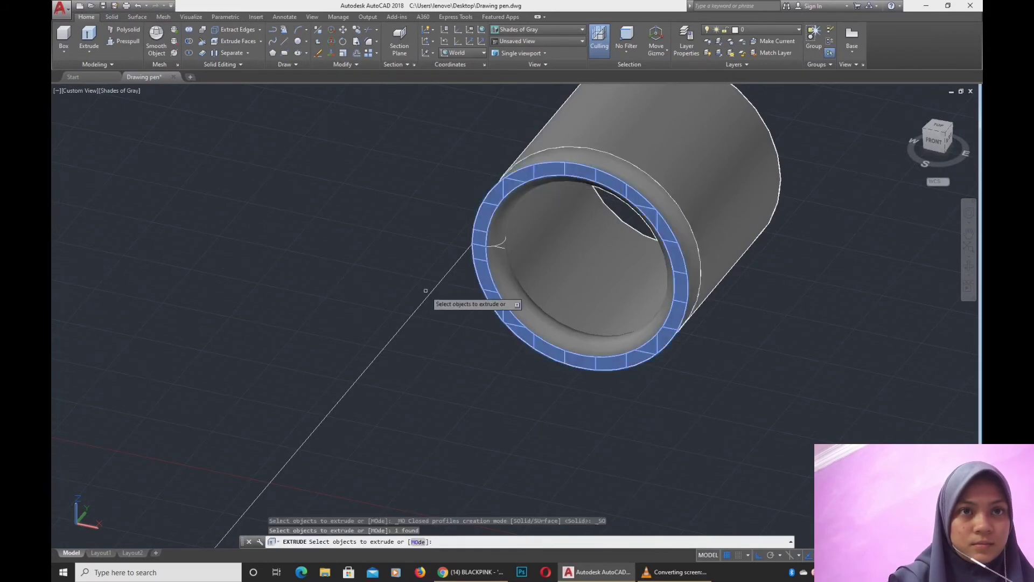
{"action": "key", "text": "Return"}
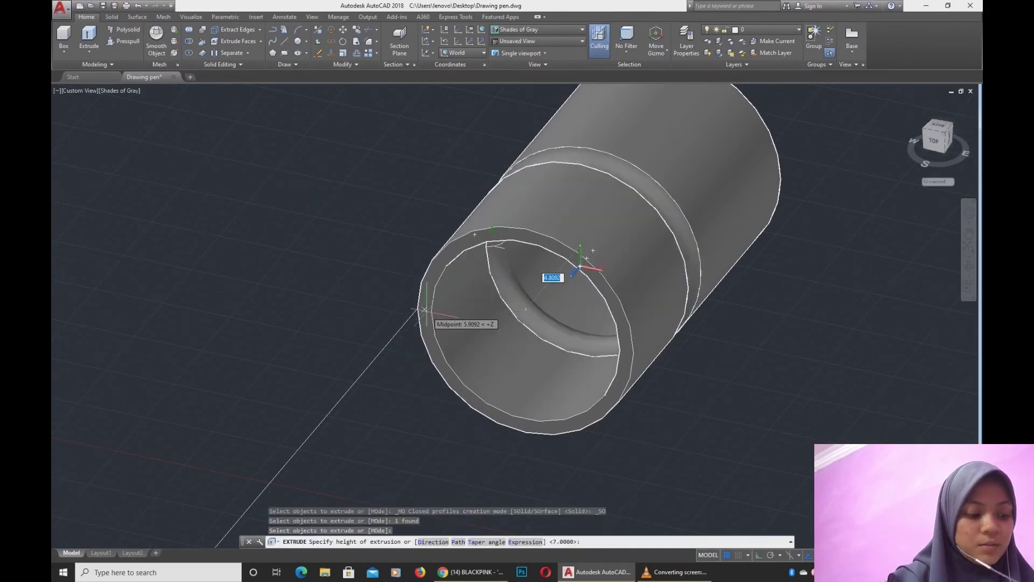
{"action": "scroll", "coordinate": [424, 310], "scroll_direction": "down", "scroll_amount": 2}
{"action": "middle_click_drag", "start_coordinate": [458, 296], "coordinate": [654, 182]}
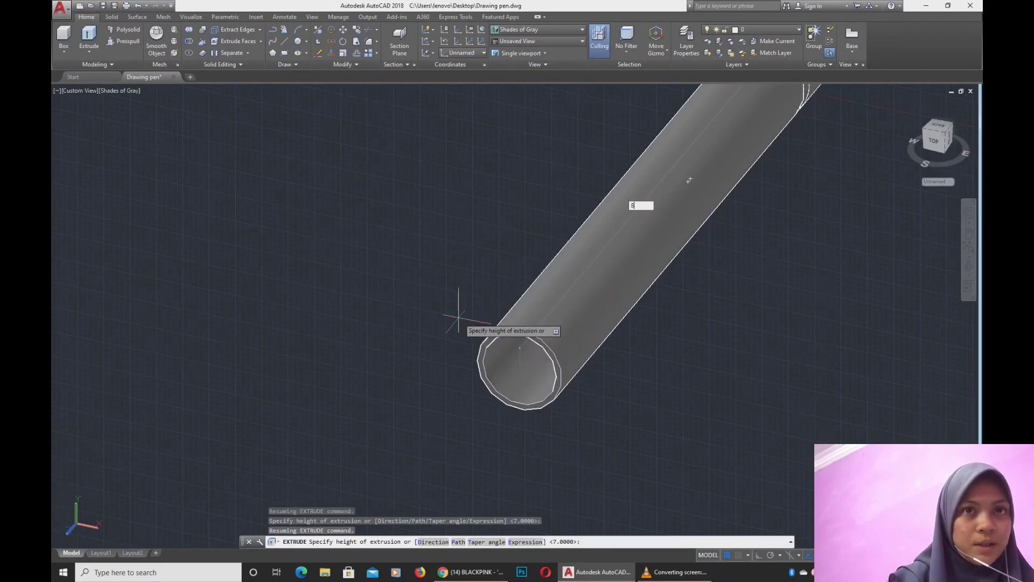
{"action": "key", "text": "Return"}
- Examine the extruded tube and the flat ring face at its open front end
{"action": "scroll", "coordinate": [550, 304], "scroll_direction": "down", "scroll_amount": 5}
{"action": "middle_click_drag", "start_coordinate": [632, 326], "coordinate": [679, 323], "text": "shift"}
{"action": "scroll", "coordinate": [649, 341], "scroll_direction": "up", "scroll_amount": 3}
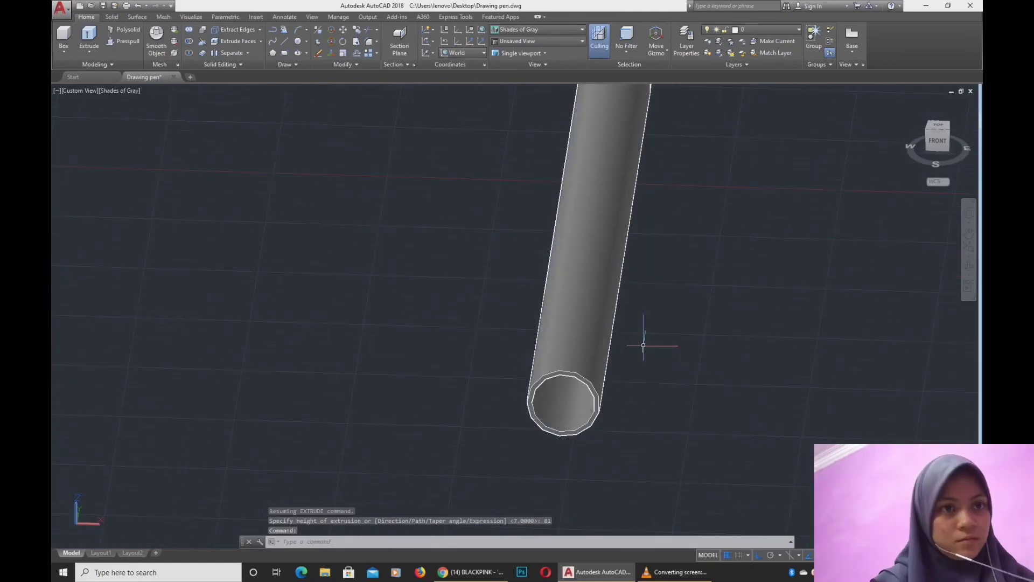
{"action": "scroll", "coordinate": [569, 357], "scroll_direction": "up", "scroll_amount": 4}
{"action": "middle_click_drag", "start_coordinate": [570, 356], "coordinate": [496, 310], "text": "shift"}
{"action": "mouse_move", "coordinate": [474, 245]}
{"action": "middle_mouse_down", "text": "shift"}
{"action": "mouse_move", "coordinate": [636, 248]}
{"action": "mouse_move", "coordinate": [484, 261]}
{"action": "middle_mouse_up", "text": "shift"}
{"action": "middle_click_drag", "start_coordinate": [625, 133], "coordinate": [449, 255], "text": "shift"}
{"action": "middle_click_drag", "start_coordinate": [450, 254], "coordinate": [527, 225]}
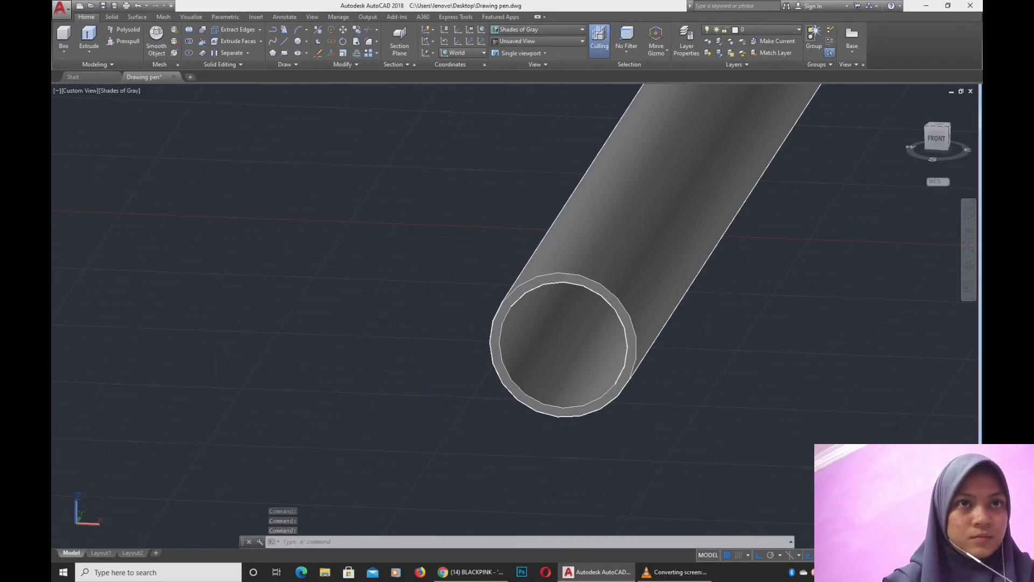
{"action": "type", "text": "c"}
{"action": "key", "text": "Return"}
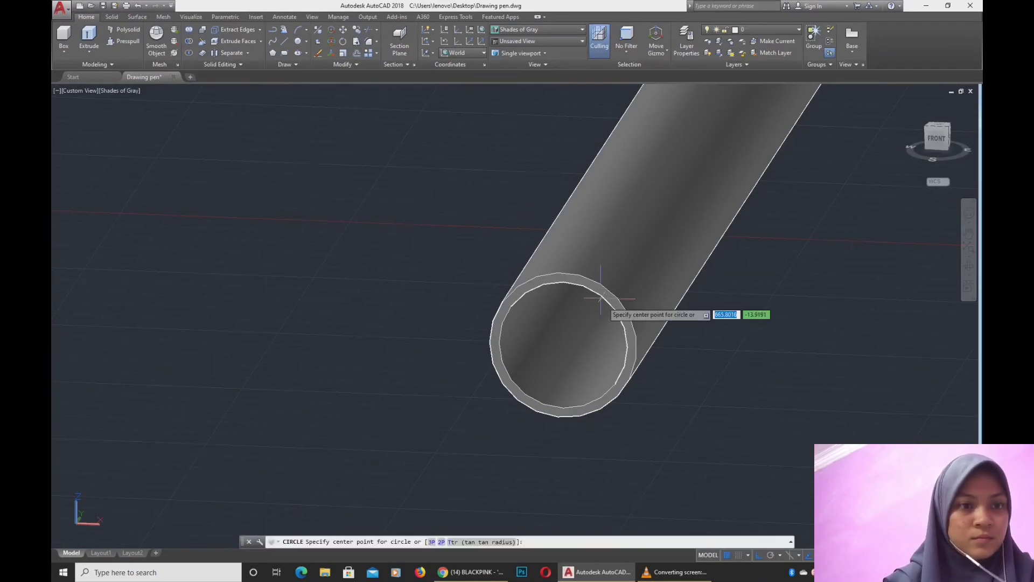
{"action": "scroll", "coordinate": [599, 310], "scroll_direction": "up", "scroll_amount": 2}
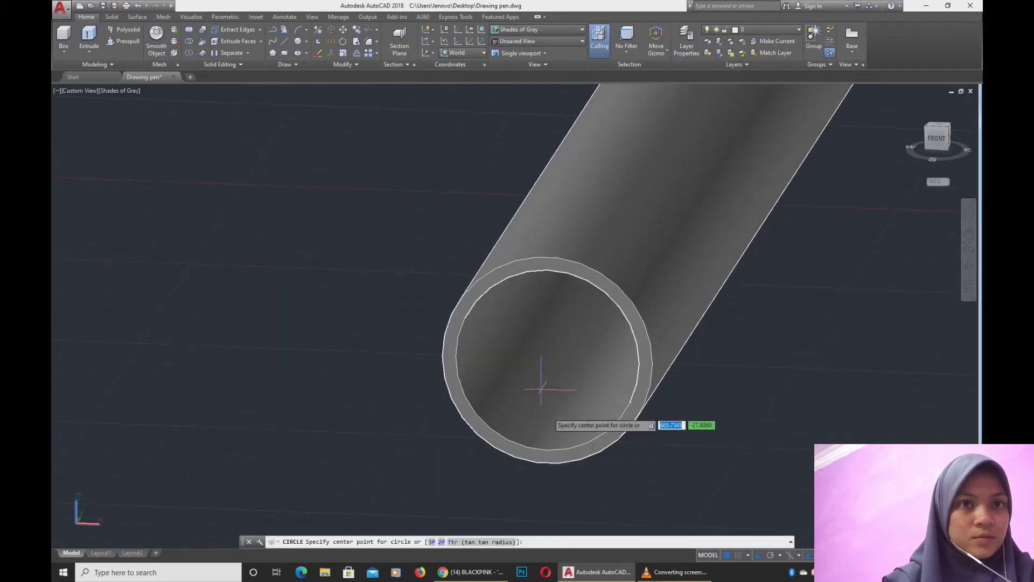
{"action": "left_click", "coordinate": [544, 363]}
{"action": "type", "text": "d"}
{"action": "key", "text": "Return"}
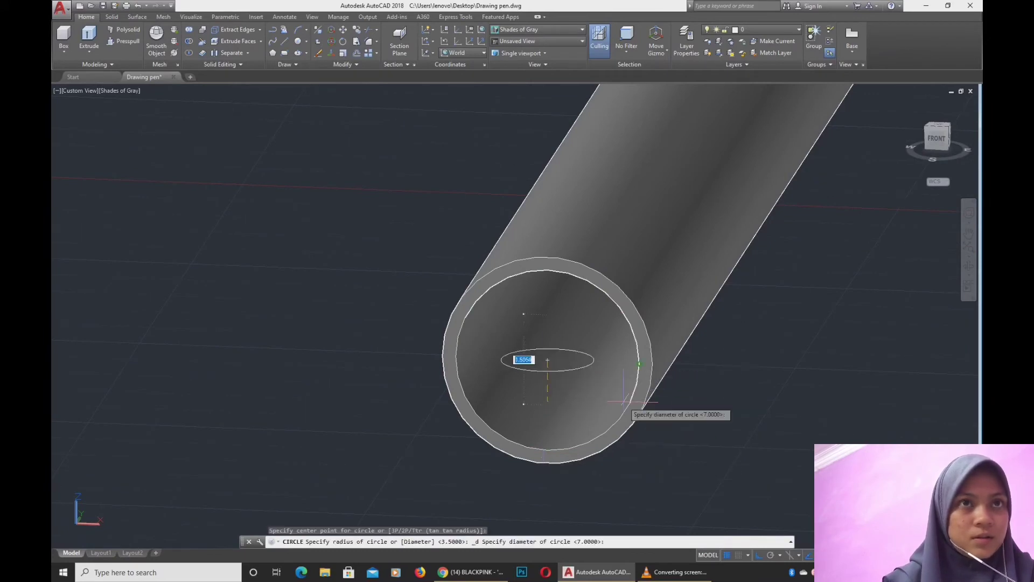
{"action": "key", "text": "Escape"}
- Set the coordinate system to Front and draw a circle about 7.46 in diameter, centred on the tube's open end
{"action": "left_click", "coordinate": [462, 53]}
{"action": "left_click", "coordinate": [458, 91]}
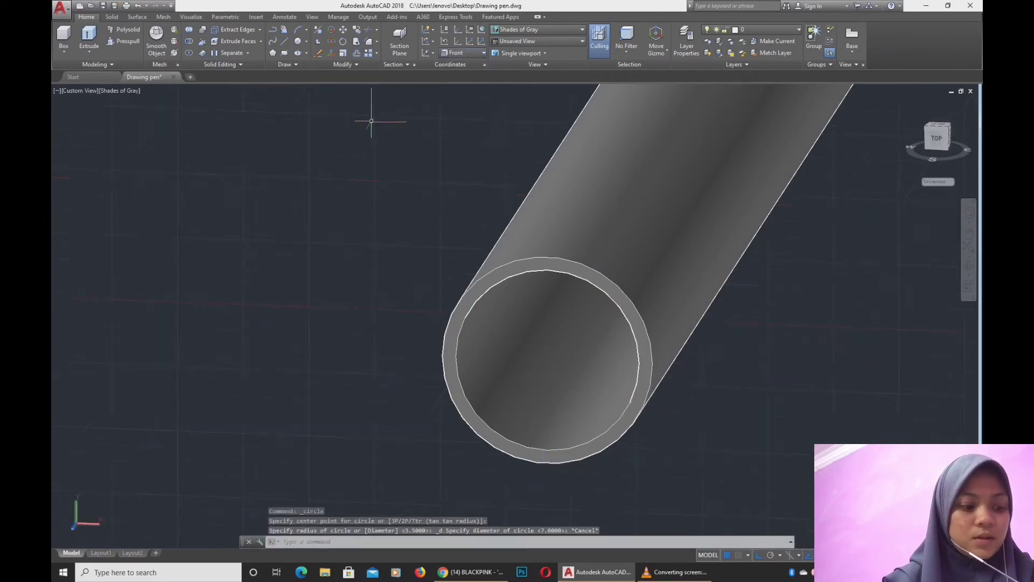
{"action": "left_click", "coordinate": [298, 41]}
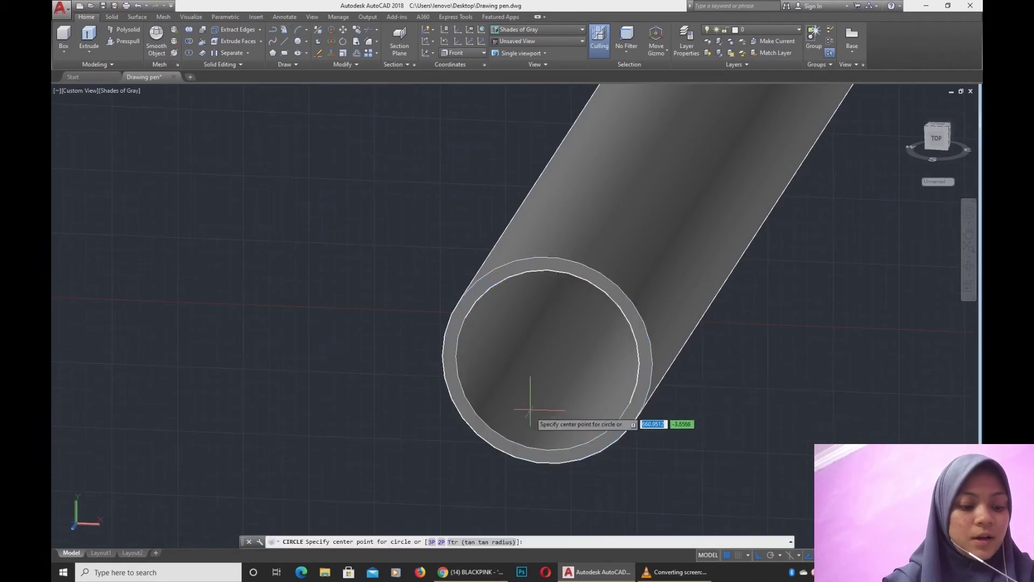
{"action": "left_click", "coordinate": [546, 358]}
{"action": "type", "text": "d"}
{"action": "key", "text": "Return"}
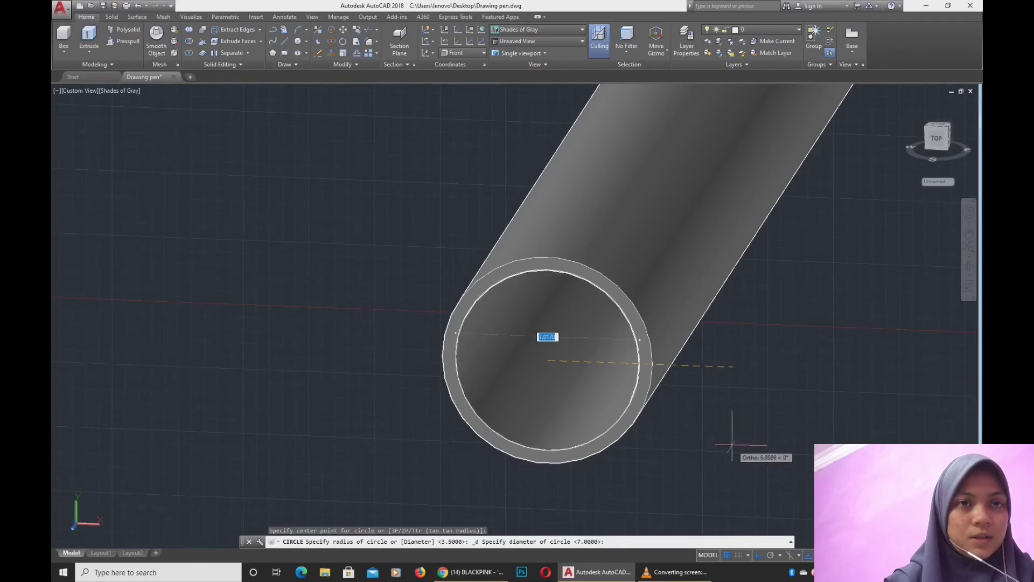
{"action": "scroll", "coordinate": [741, 449], "scroll_direction": "up", "scroll_amount": 2}
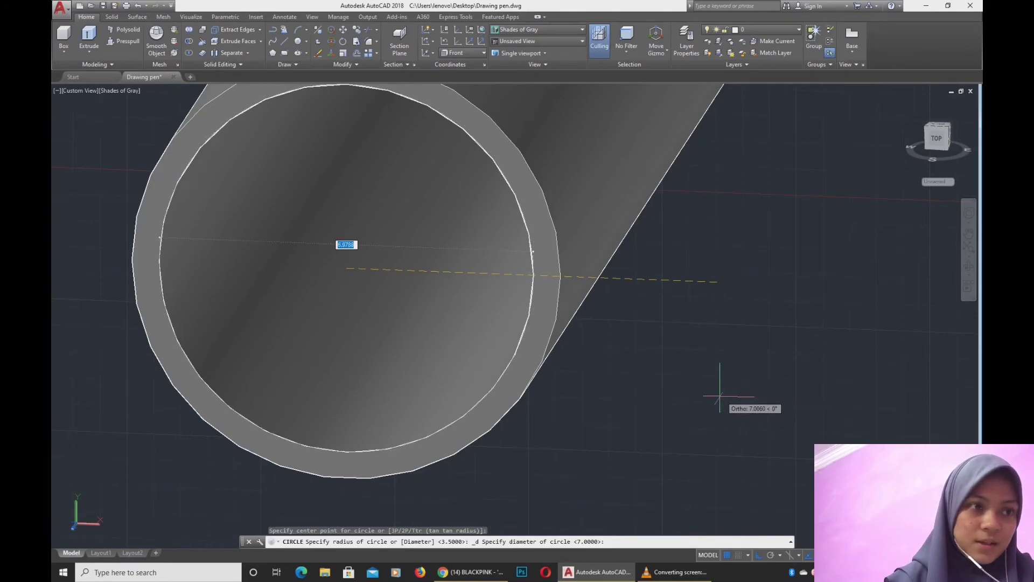
{"action": "left_click", "coordinate": [746, 407]}
{"action": "scroll", "coordinate": [754, 409], "scroll_direction": "down", "scroll_amount": 4}
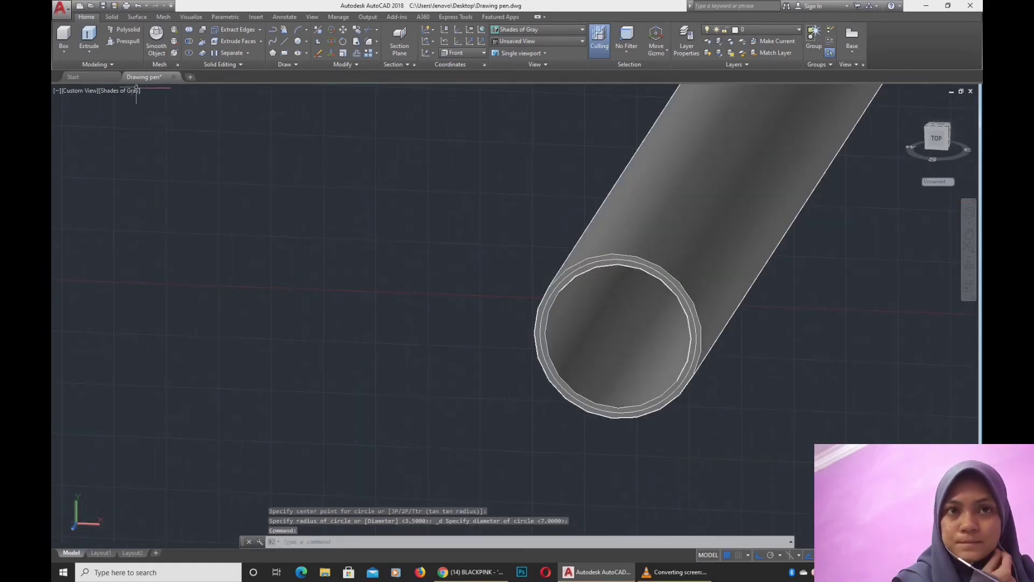
- Presspull the inner ring between the new circle and the tube's bore outward by 18
{"action": "left_click", "coordinate": [124, 41]}
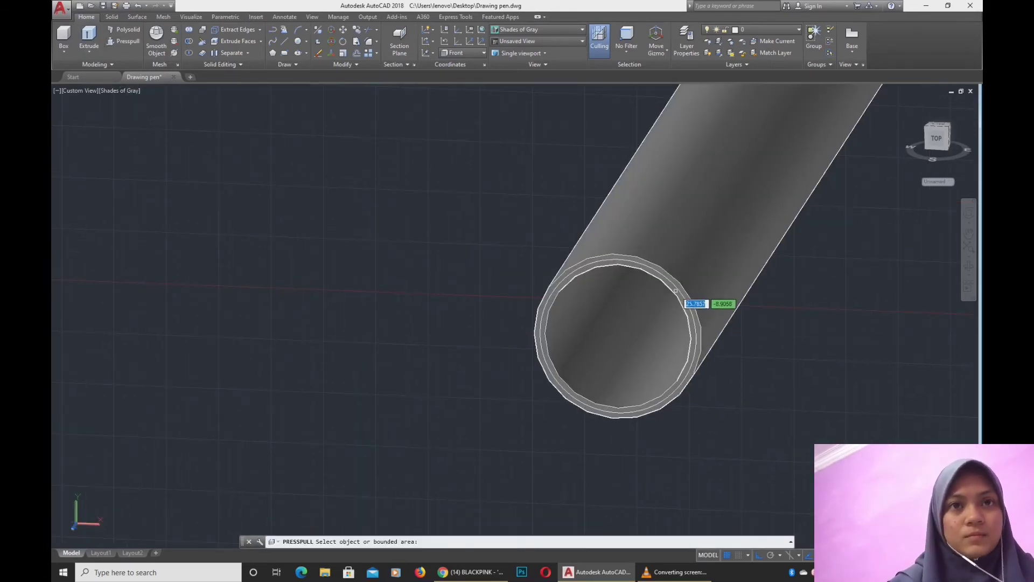
{"action": "scroll", "coordinate": [677, 292], "scroll_direction": "up", "scroll_amount": 5}
{"action": "left_click", "coordinate": [683, 289]}
{"action": "scroll", "coordinate": [685, 267], "scroll_direction": "down", "scroll_amount": 4}
{"action": "middle_click_drag", "start_coordinate": [685, 266], "coordinate": [645, 334]}
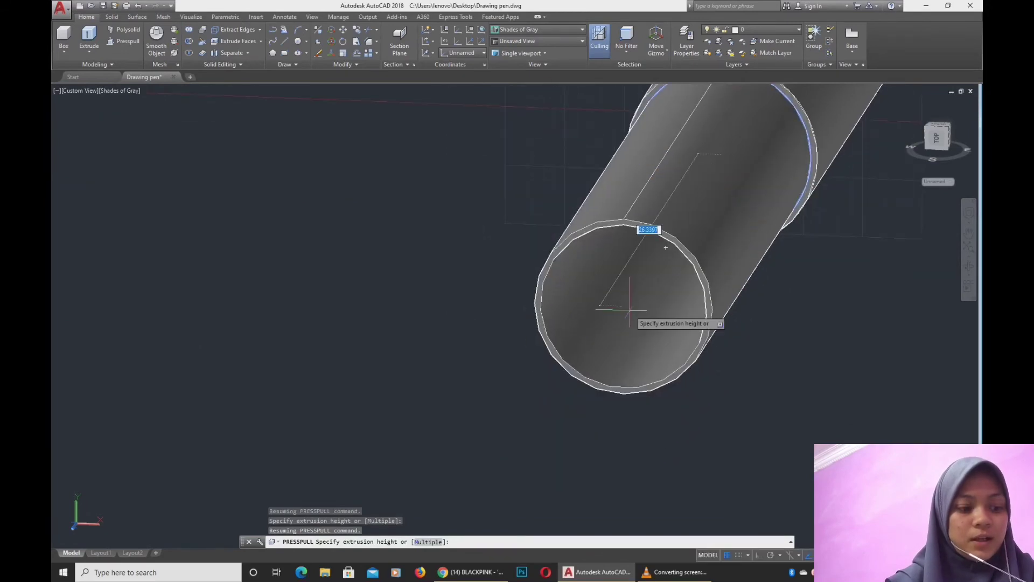
{"action": "type", "text": "18"}
{"action": "key", "text": "Return"}
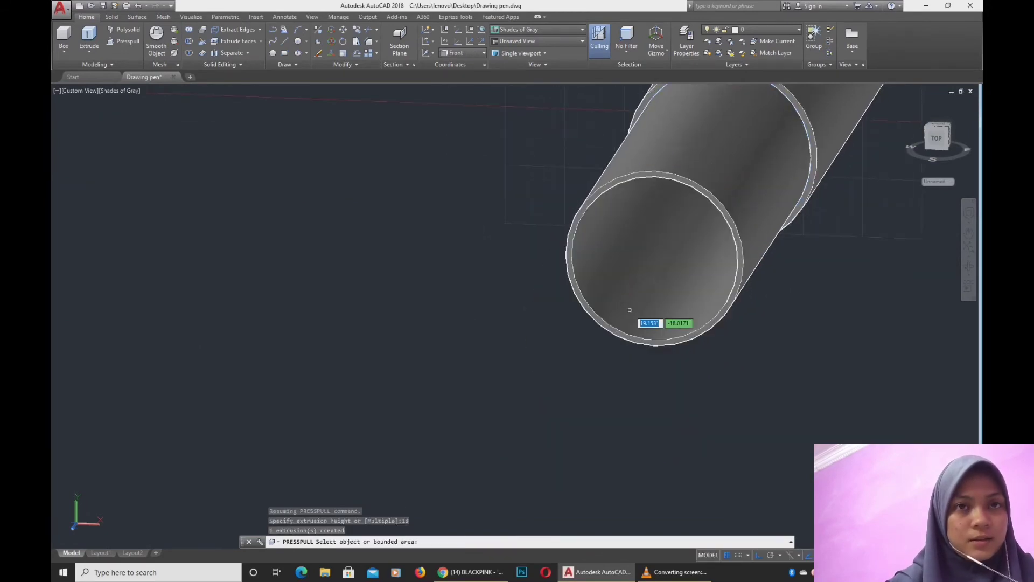
- Draw a circle about 6.37 in diameter, centred on the open end of the narrower tube section
{"action": "scroll", "coordinate": [628, 305], "scroll_direction": "down", "scroll_amount": 2}
{"action": "scroll", "coordinate": [614, 278], "scroll_direction": "up", "scroll_amount": 3}
{"action": "scroll", "coordinate": [593, 262], "scroll_direction": "up", "scroll_amount": 2}
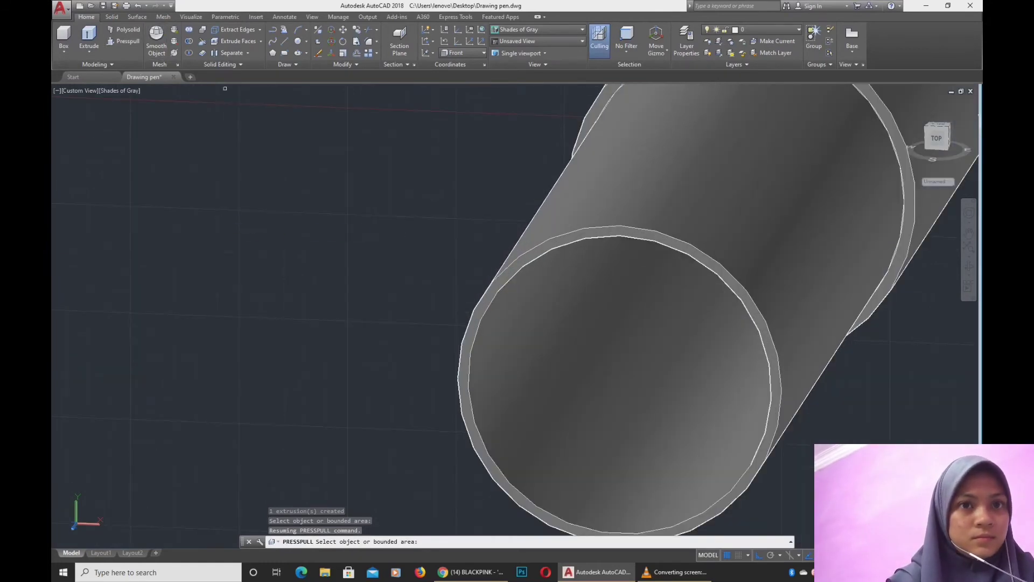
{"action": "left_click", "coordinate": [298, 41]}
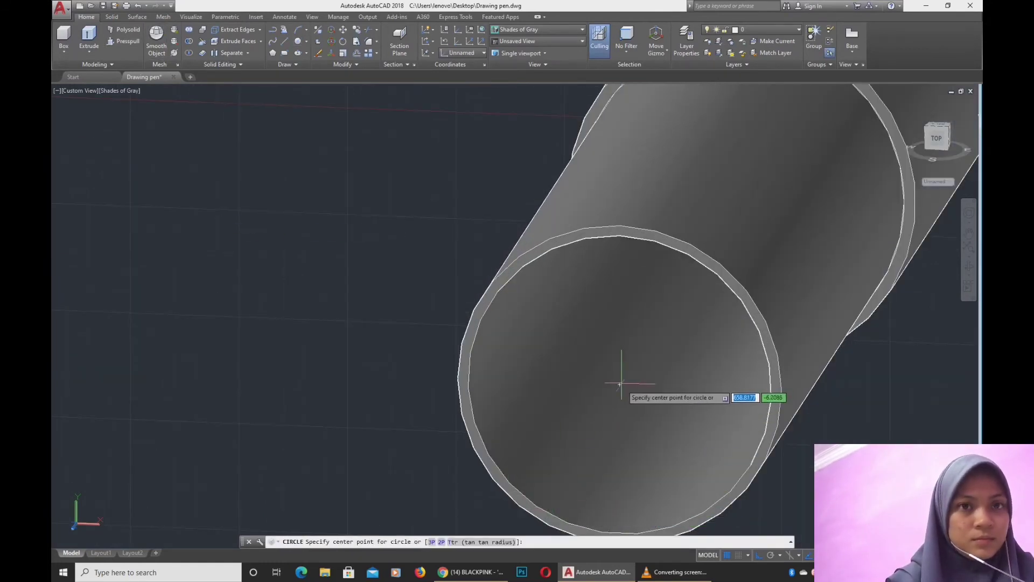
{"action": "left_click", "coordinate": [620, 385]}
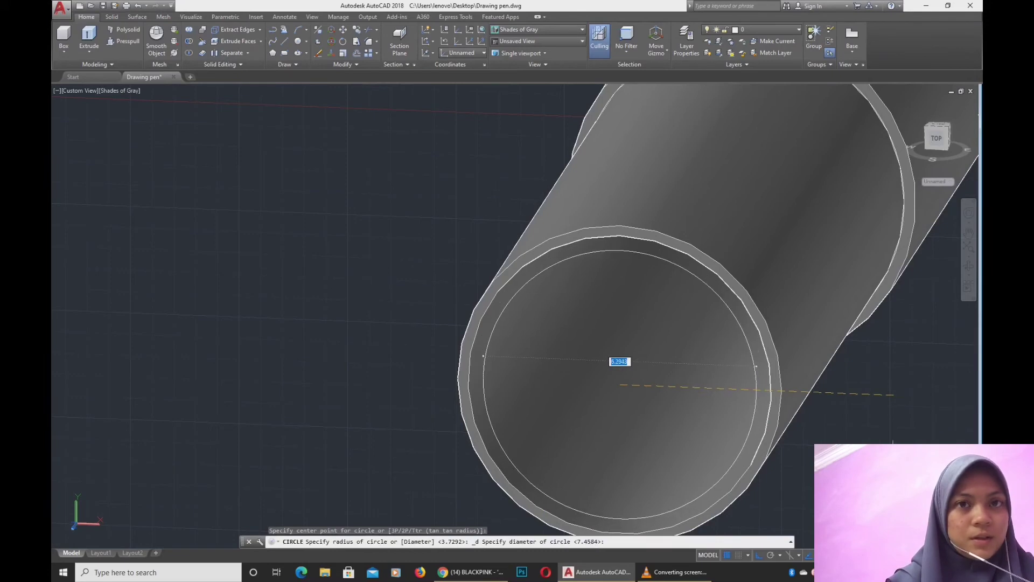
{"action": "left_click", "coordinate": [896, 466]}
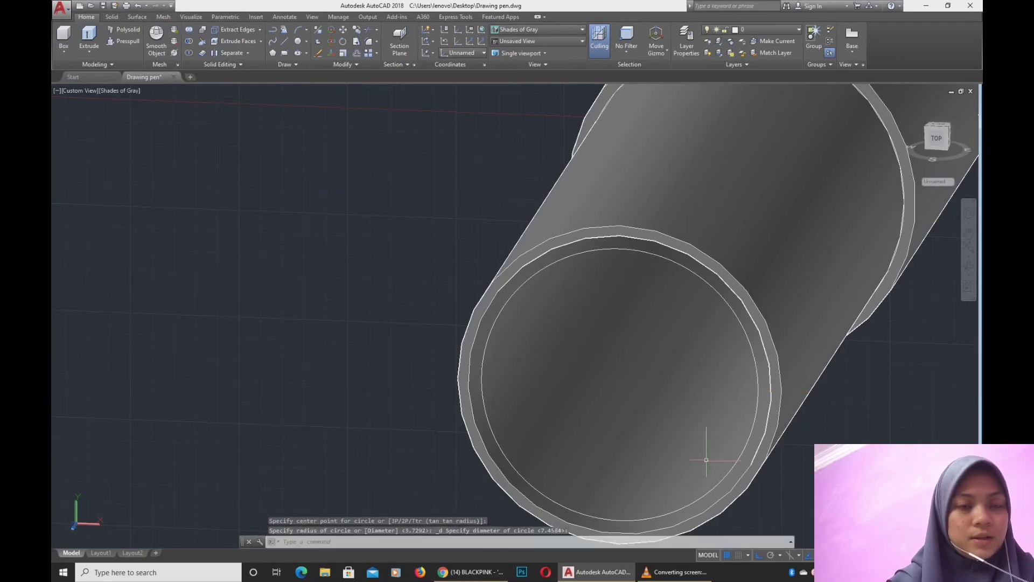
- Draw a concentric circle about 6.96 in diameter along the inner edge of the narrower tube section's end
{"action": "middle_click_drag", "start_coordinate": [585, 439], "coordinate": [559, 393]}
{"action": "key", "text": "Return"}
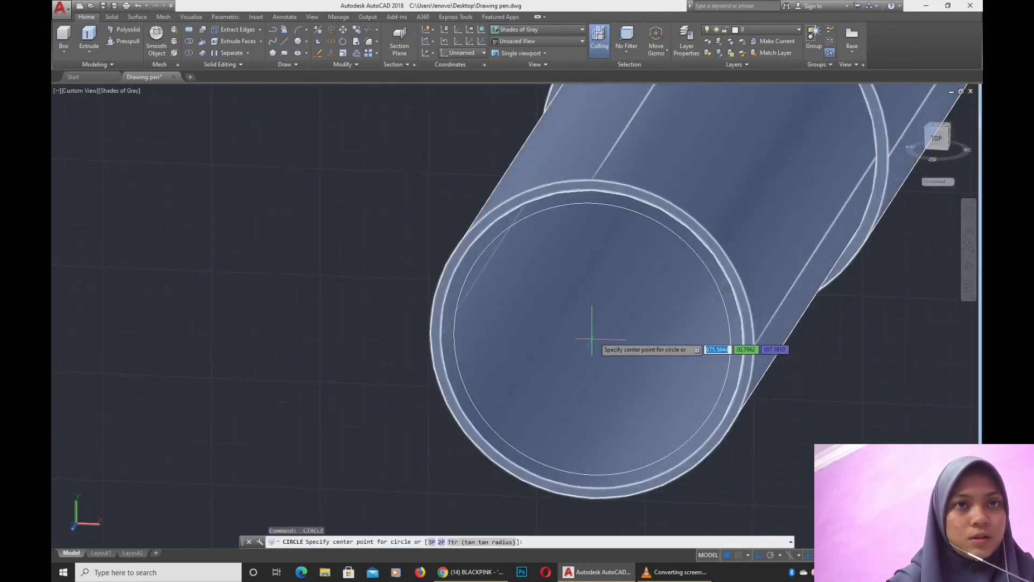
{"action": "left_click", "coordinate": [592, 339]}
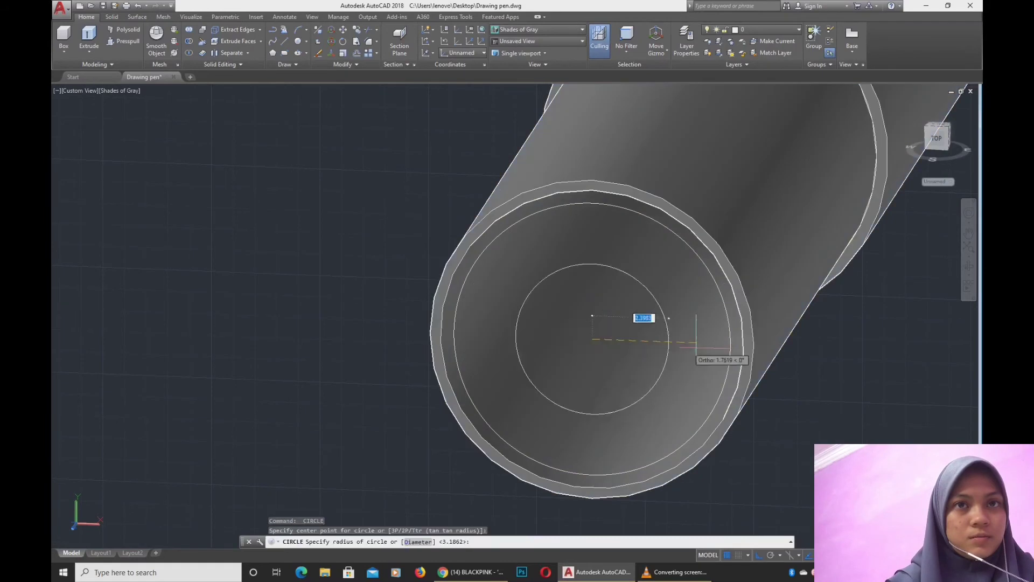
{"action": "left_click", "coordinate": [743, 478]}
{"action": "key", "text": "Return"}
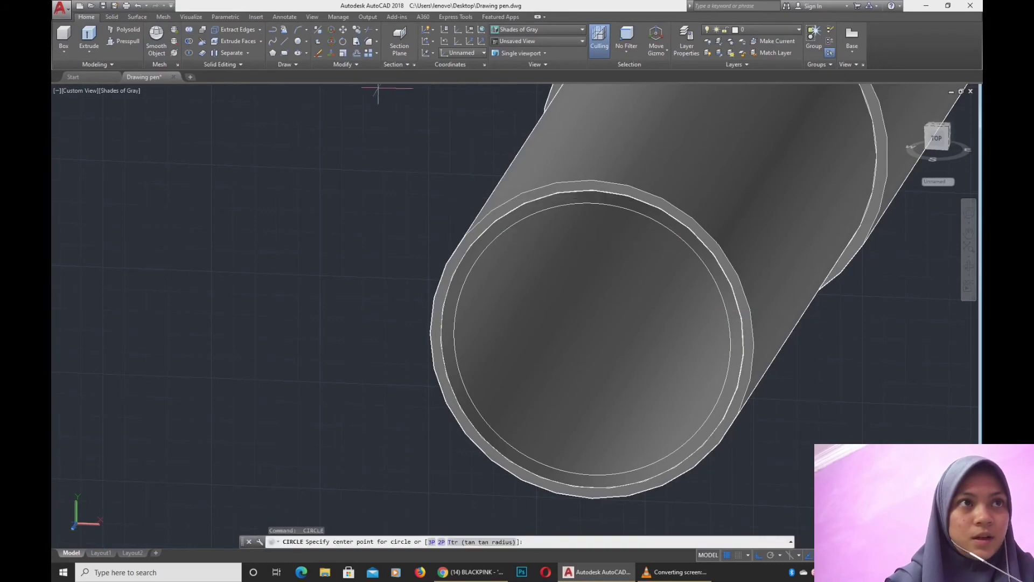
- Extrude both concentric circles at the narrower section's end outward by 3
{"action": "left_click", "coordinate": [89, 38]}
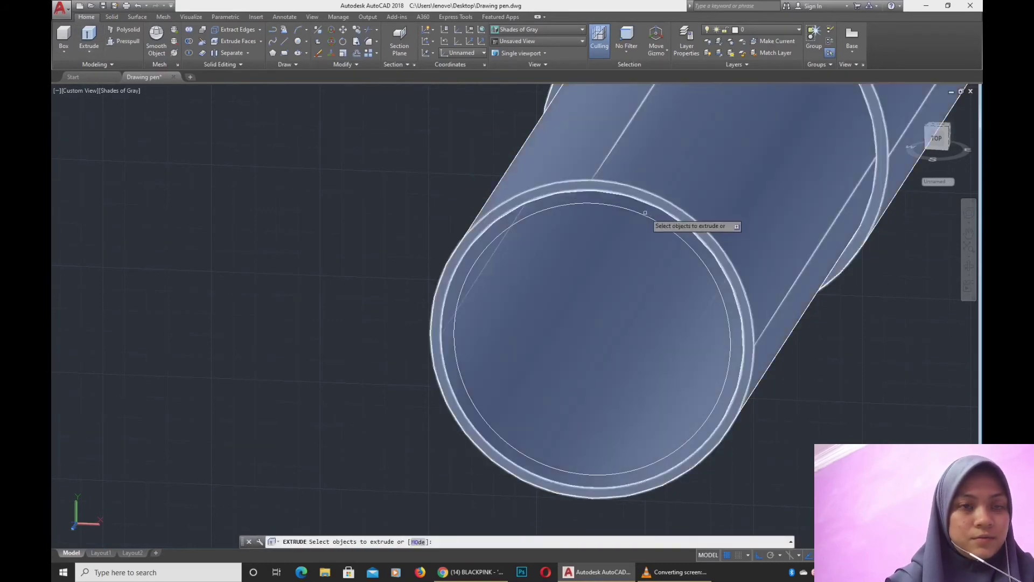
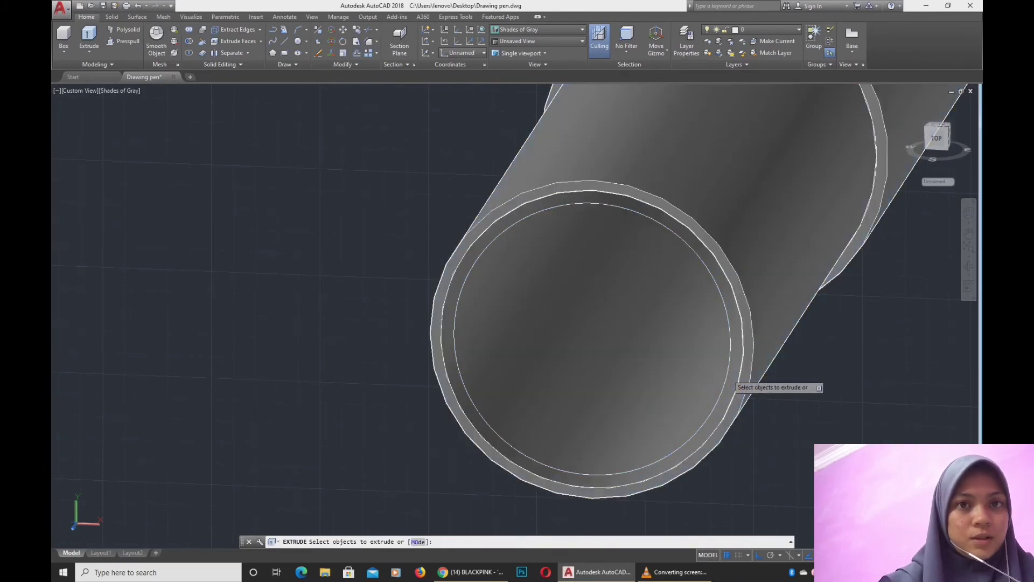
{"action": "left_click", "coordinate": [734, 393]}
{"action": "left_click", "coordinate": [731, 398]}
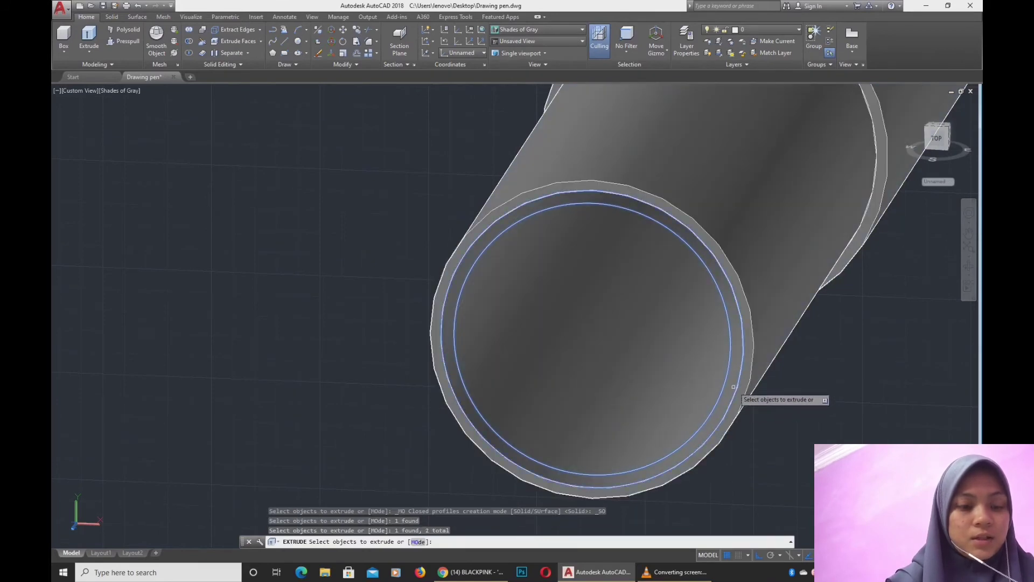
{"action": "key", "text": "Return"}
{"action": "scroll", "coordinate": [532, 440], "scroll_direction": "down", "scroll_amount": 3}
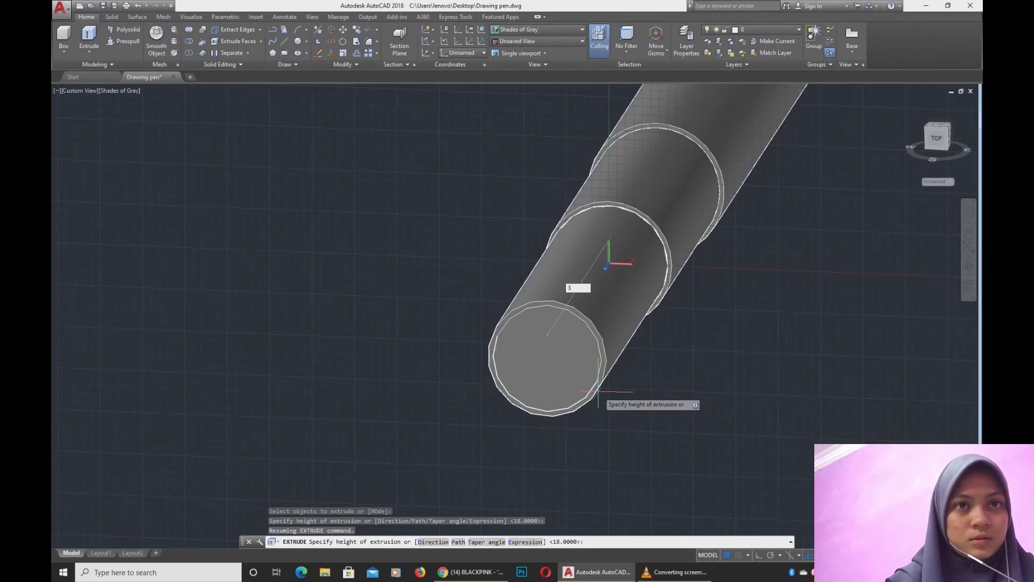
{"action": "type", "text": "3"}
{"action": "key", "text": "Return"}
{"action": "scroll", "coordinate": [608, 228], "scroll_direction": "up", "scroll_amount": 4}
{"action": "key", "text": "Escape"}
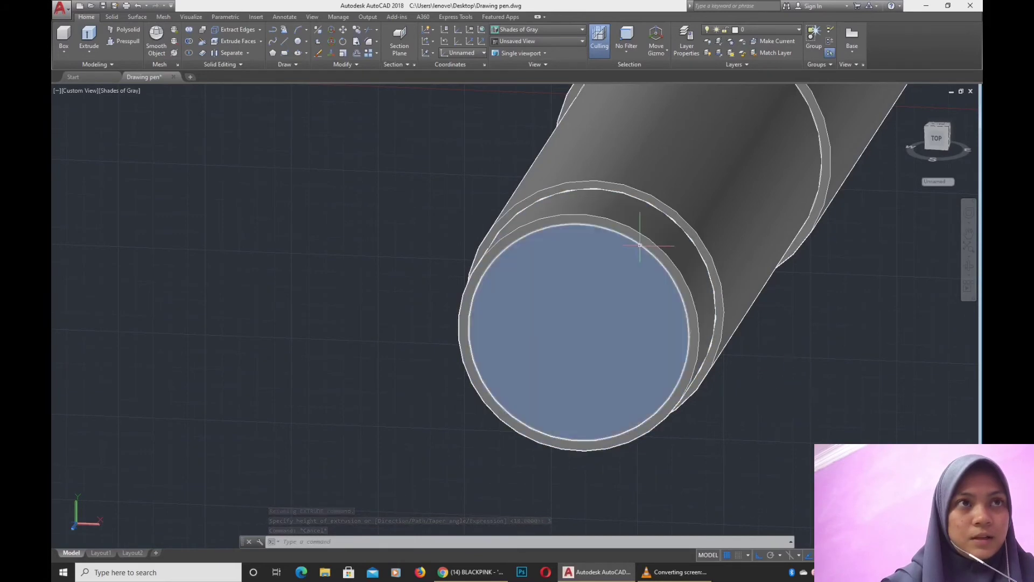
- Try to subtract the inner cylinder from the outer cylinder at the tube's end
{"action": "left_click", "coordinate": [188, 41]}
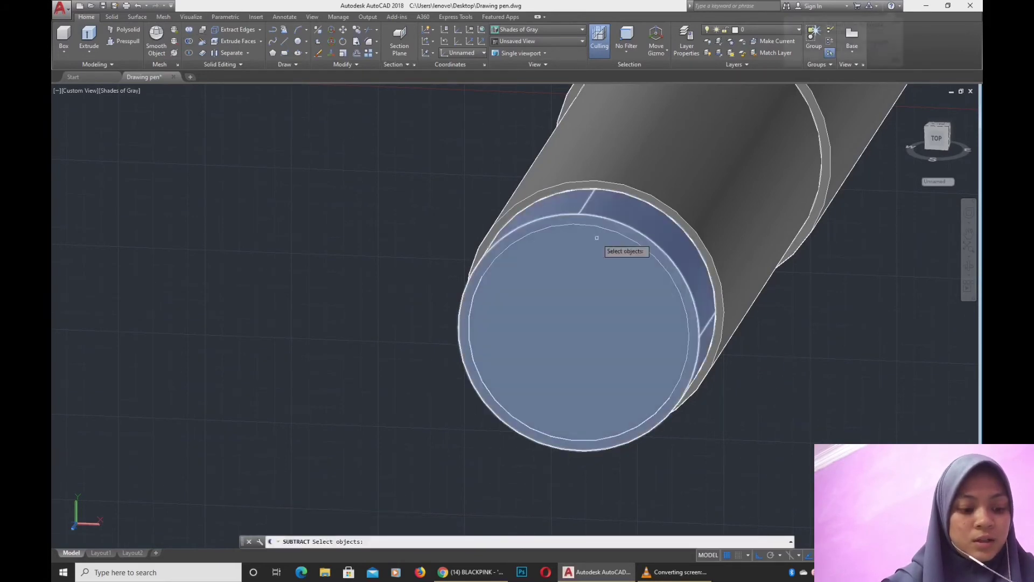
{"action": "left_click", "coordinate": [618, 235]}
{"action": "key", "text": "Return"}
{"action": "left_click", "coordinate": [616, 277]}
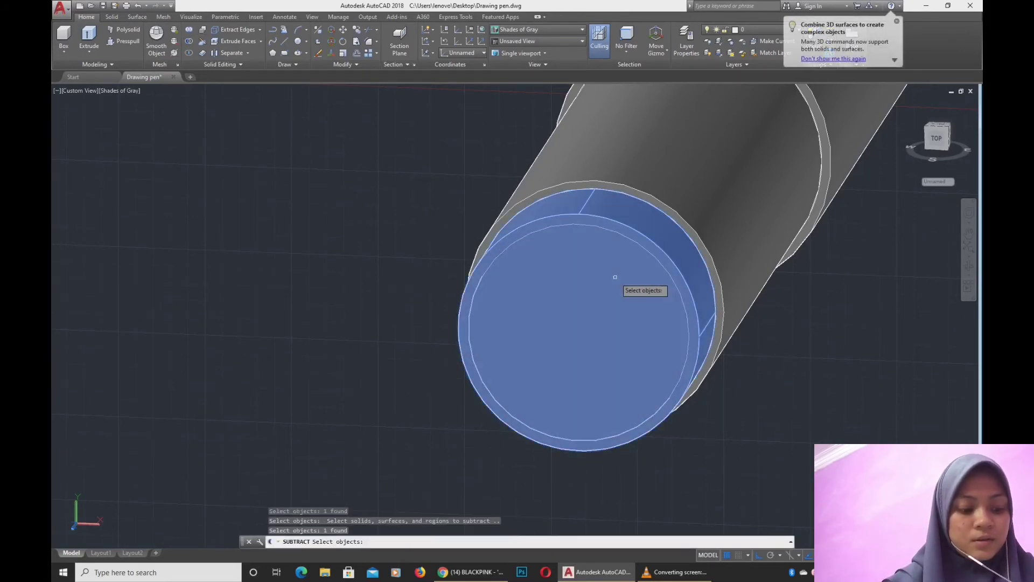
{"action": "key", "text": "Return"}
- Subtract the inner cylinder from the outer one to hollow out the short end section
{"action": "key", "text": "Return"}
{"action": "left_click", "coordinate": [652, 246]}
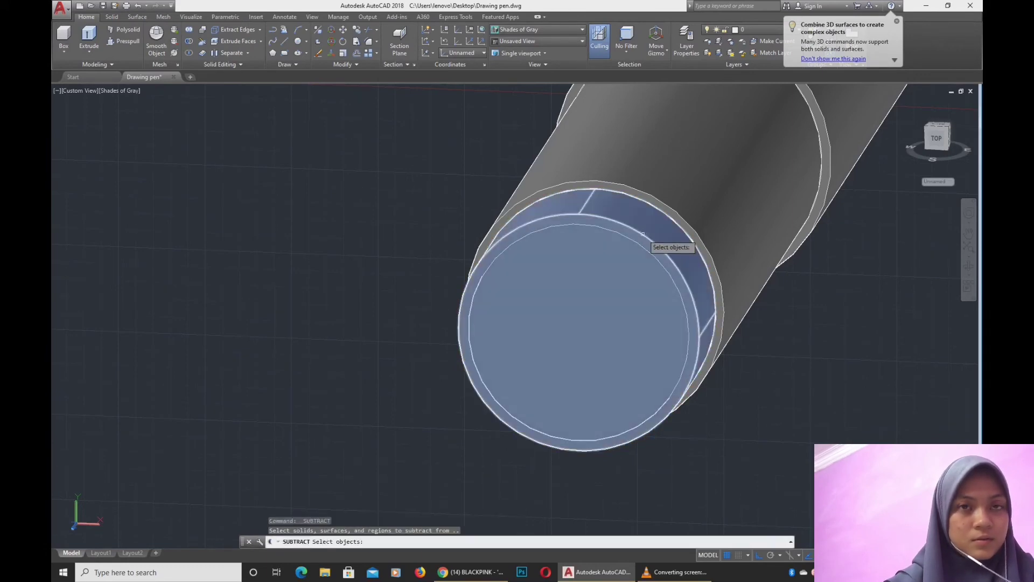
{"action": "key", "text": "Return"}
{"action": "left_click", "coordinate": [659, 388]}
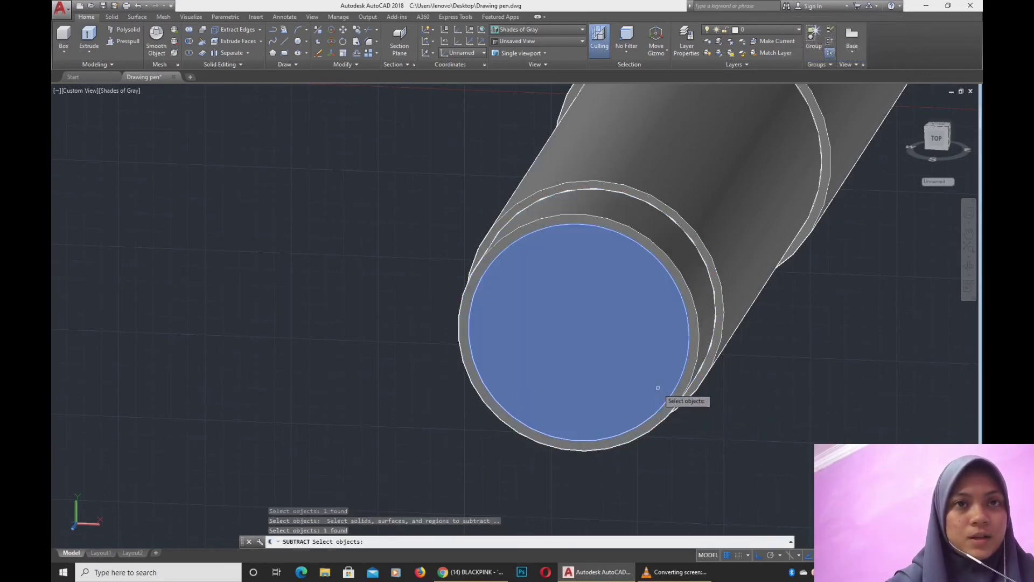
{"action": "key", "text": "Return"}
{"action": "middle_click_drag", "start_coordinate": [658, 388], "coordinate": [587, 270], "text": "shift"}
{"action": "middle_click_drag", "start_coordinate": [588, 320], "coordinate": [485, 367], "text": "shift"}
{"action": "key", "text": "Escape"}
{"action": "key", "text": "Escape"}
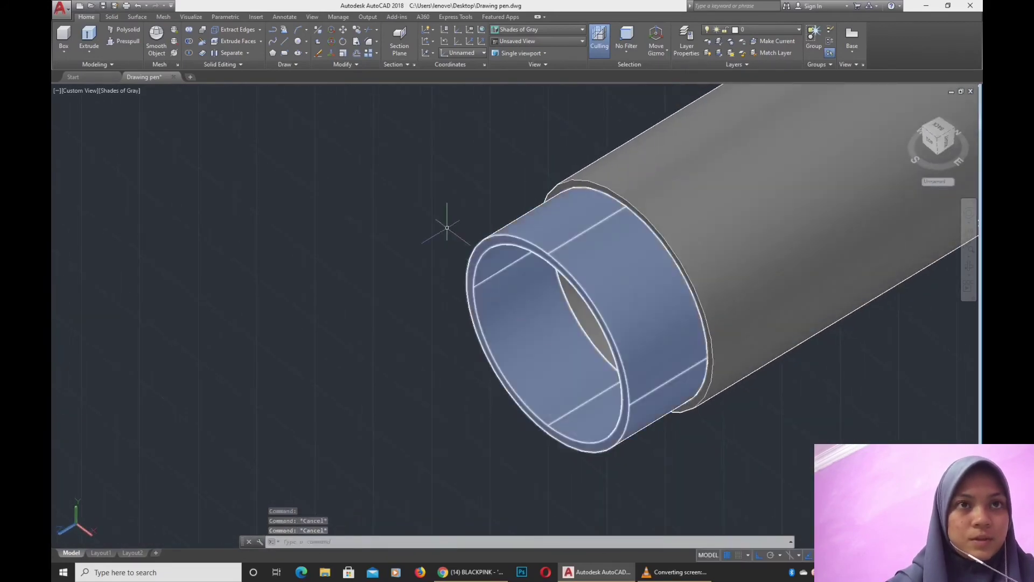
- Draw a circle about 7 in diameter, centred on the hollow end section's face and following its outer rim
{"action": "scroll", "coordinate": [447, 227], "scroll_direction": "up", "scroll_amount": 4}
{"action": "middle_click_drag", "start_coordinate": [492, 190], "coordinate": [424, 176]}
{"action": "left_click", "coordinate": [298, 41]}
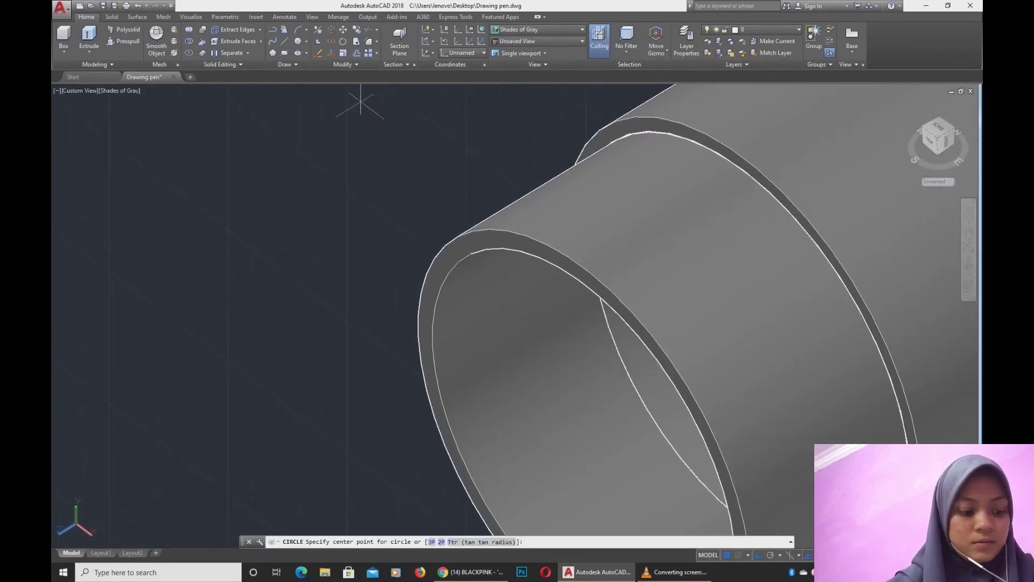
{"action": "middle_click_drag", "start_coordinate": [535, 480], "coordinate": [492, 379]}
{"action": "left_click", "coordinate": [541, 351]}
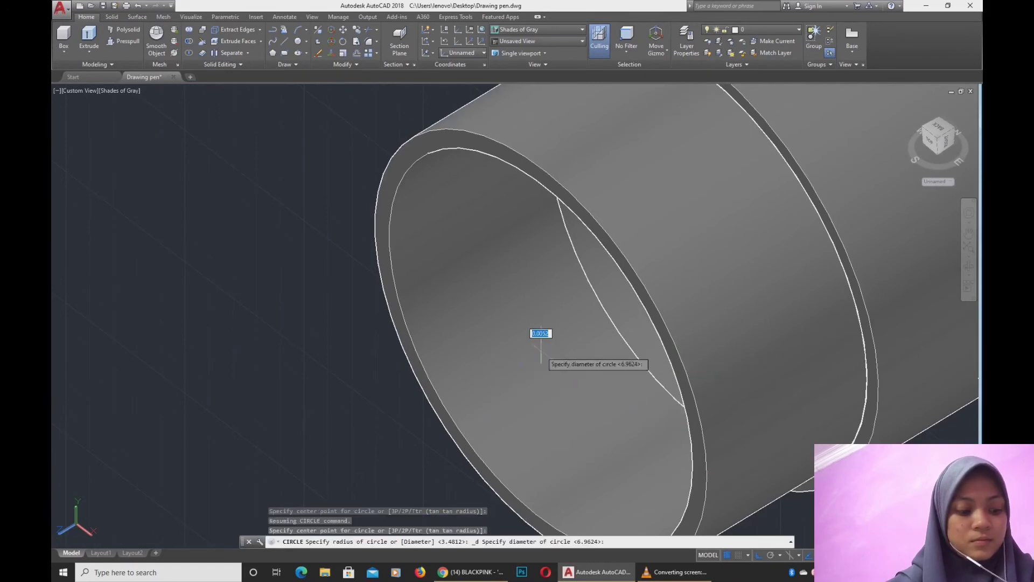
{"action": "type", "text": "d"}
{"action": "key", "text": "Return"}
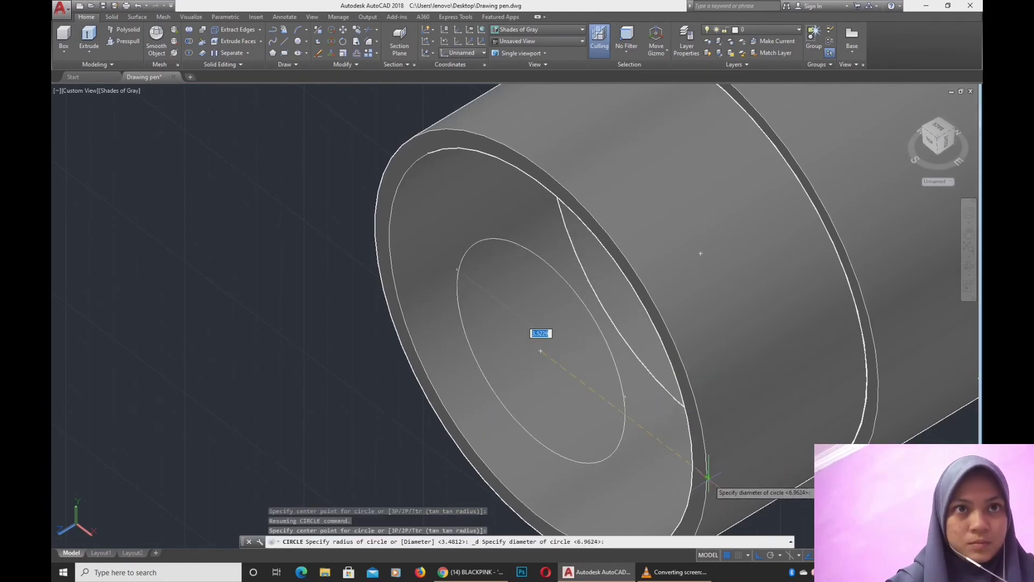
{"action": "middle_click_drag", "start_coordinate": [742, 472], "coordinate": [794, 487]}
{"action": "middle_click_drag", "start_coordinate": [853, 505], "coordinate": [698, 358]}
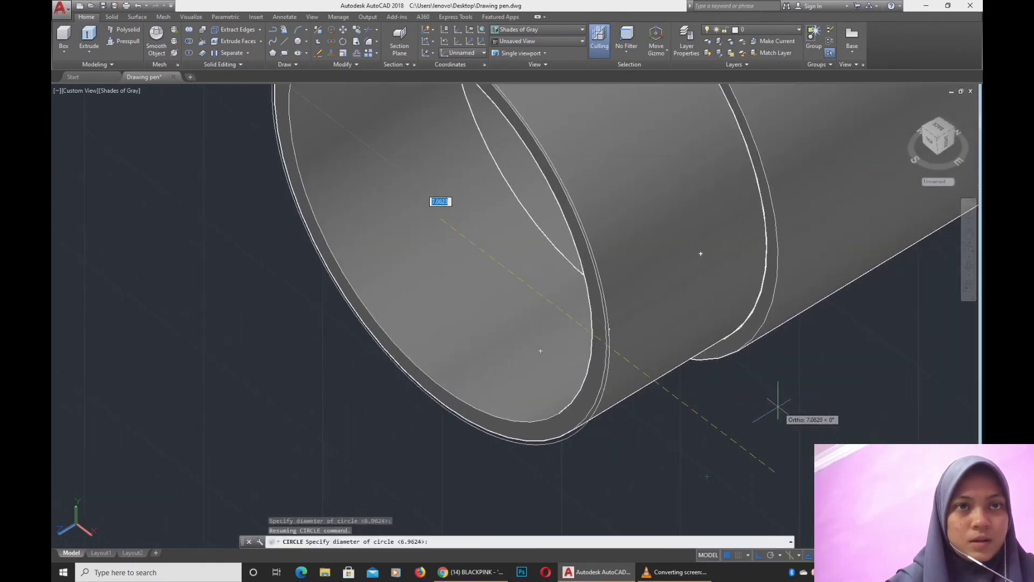
{"action": "left_click", "coordinate": [776, 406]}
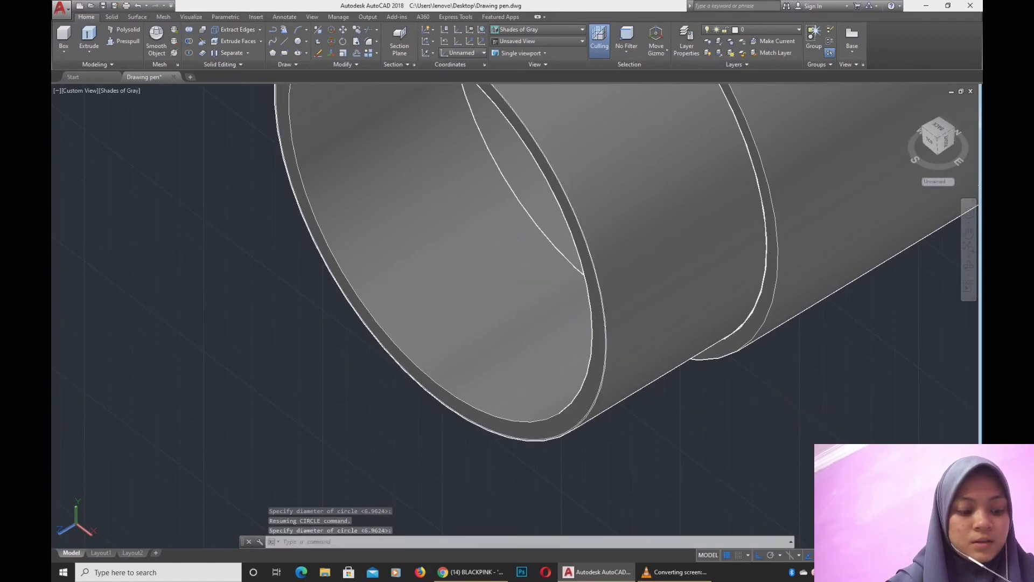
{"action": "middle_click_drag", "start_coordinate": [499, 119], "coordinate": [508, 214]}
{"action": "key", "text": "Escape"}
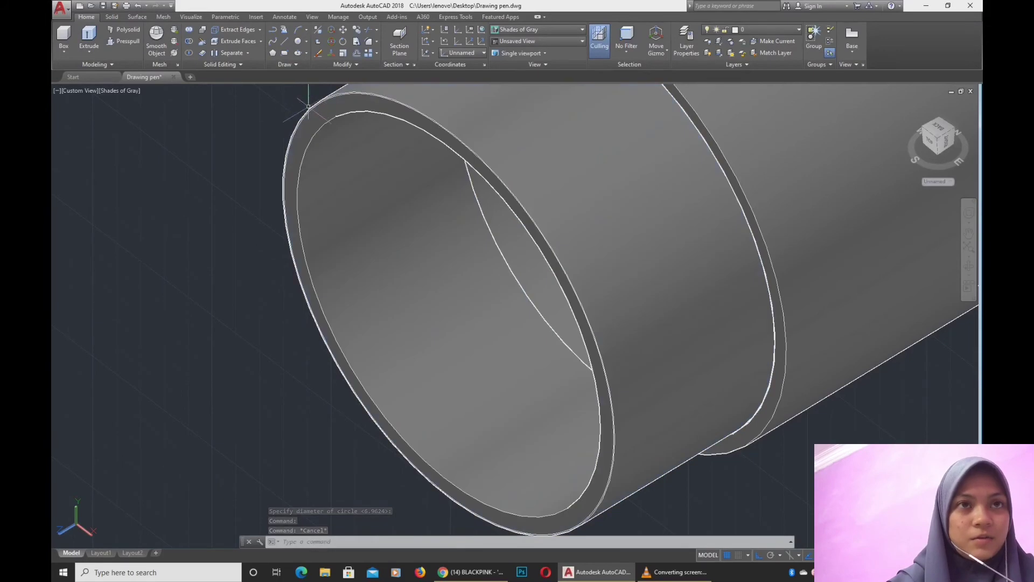
{"action": "scroll", "coordinate": [289, 125], "scroll_direction": "up", "scroll_amount": 4}
{"action": "scroll", "coordinate": [289, 124], "scroll_direction": "down", "scroll_amount": 2}
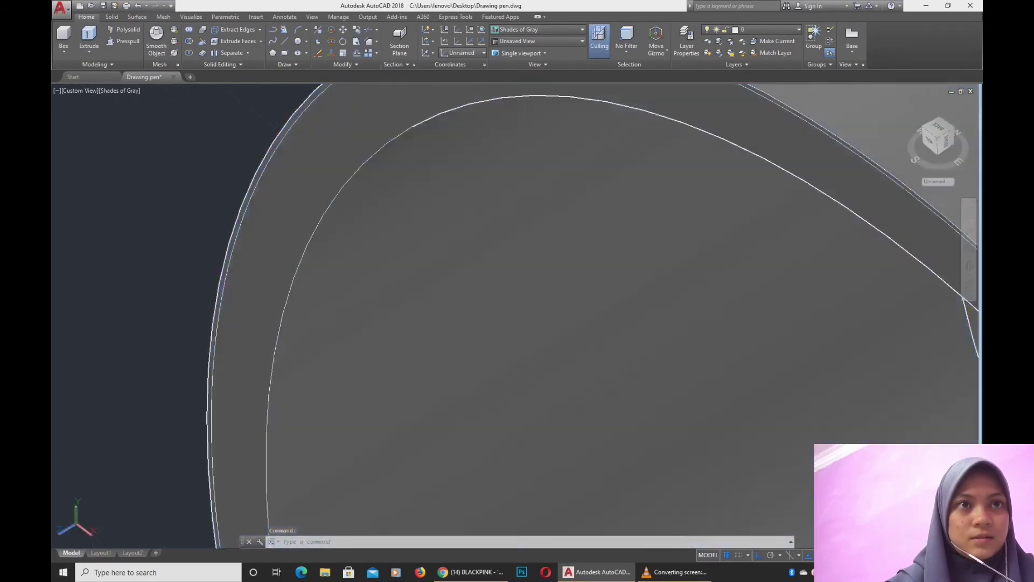
{"action": "scroll", "coordinate": [491, 242], "scroll_direction": "down", "scroll_amount": 3}
{"action": "middle_click_drag", "start_coordinate": [491, 242], "coordinate": [393, 135]}
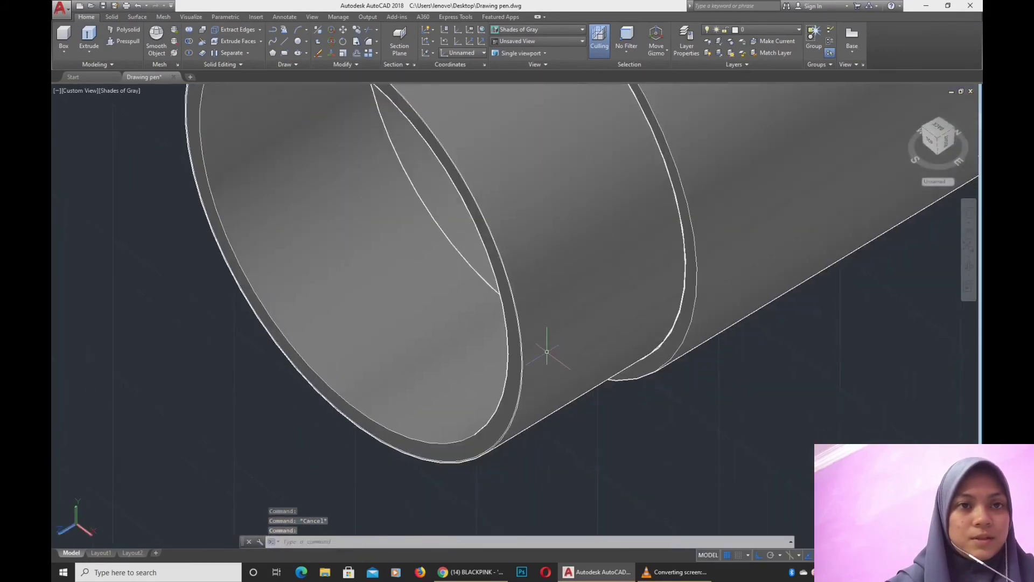
{"action": "scroll", "coordinate": [523, 373], "scroll_direction": "up", "scroll_amount": 3}
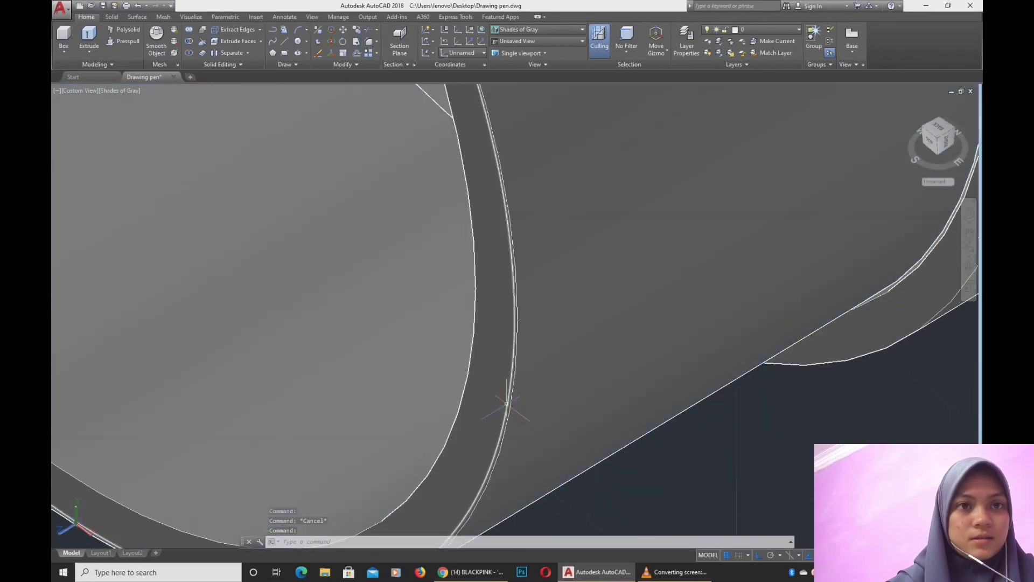
{"action": "scroll", "coordinate": [491, 300], "scroll_direction": "down", "scroll_amount": 3}
{"action": "type", "text": "co"}
{"action": "key", "text": "Return"}
{"action": "scroll", "coordinate": [473, 239], "scroll_direction": "down", "scroll_amount": 4}
{"action": "scroll", "coordinate": [435, 187], "scroll_direction": "up", "scroll_amount": 3}
{"action": "middle_click_drag", "start_coordinate": [405, 112], "coordinate": [512, 167]}
{"action": "left_click", "coordinate": [429, 175]}
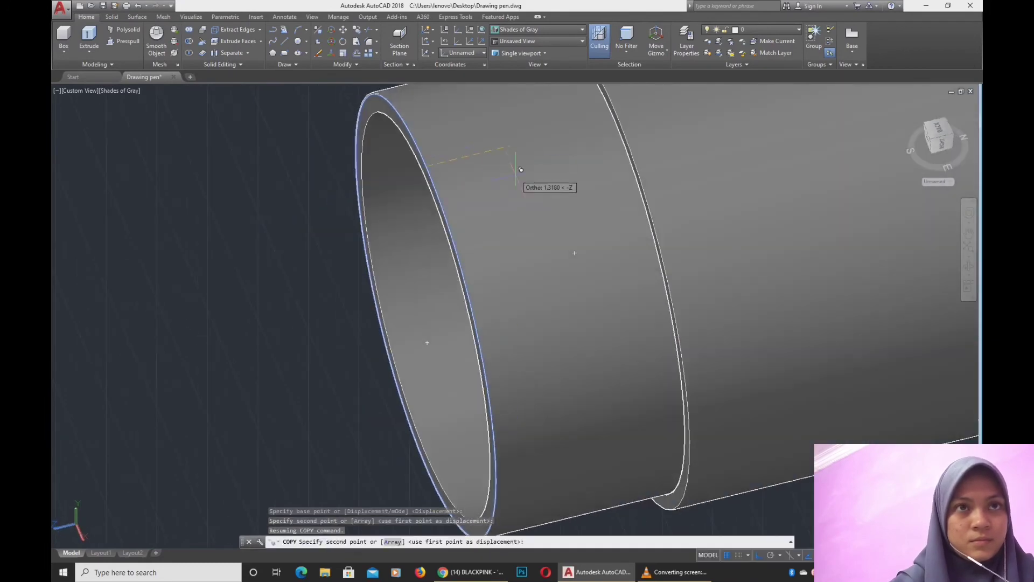
{"action": "key", "text": "Escape"}
- Copy the outer rim circle of the hollow end collar to a first position inward along the collar's axis
{"action": "scroll", "coordinate": [447, 116], "scroll_direction": "up", "scroll_amount": 4}
{"action": "left_click", "coordinate": [375, 109]}
{"action": "middle_click_drag", "start_coordinate": [607, 212], "coordinate": [765, 161], "text": "shift"}
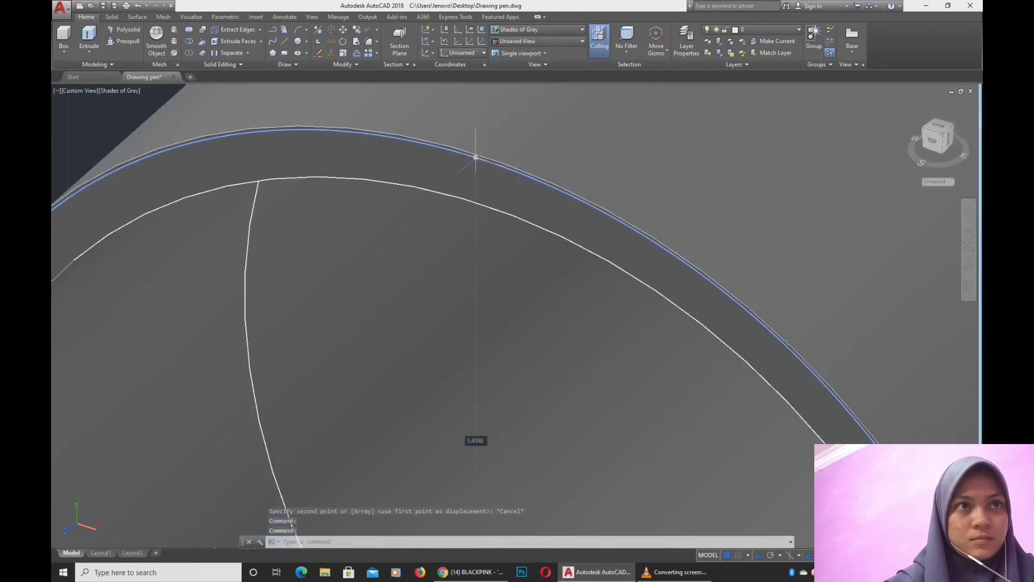
{"action": "left_click", "coordinate": [476, 157]}
{"action": "scroll", "coordinate": [474, 178], "scroll_direction": "up", "scroll_amount": 3}
{"action": "left_click", "coordinate": [471, 175]}
{"action": "key", "text": "Escape"}
{"action": "scroll", "coordinate": [550, 159], "scroll_direction": "down", "scroll_amount": 6}
{"action": "type", "text": "co"}
{"action": "key", "text": "Return"}
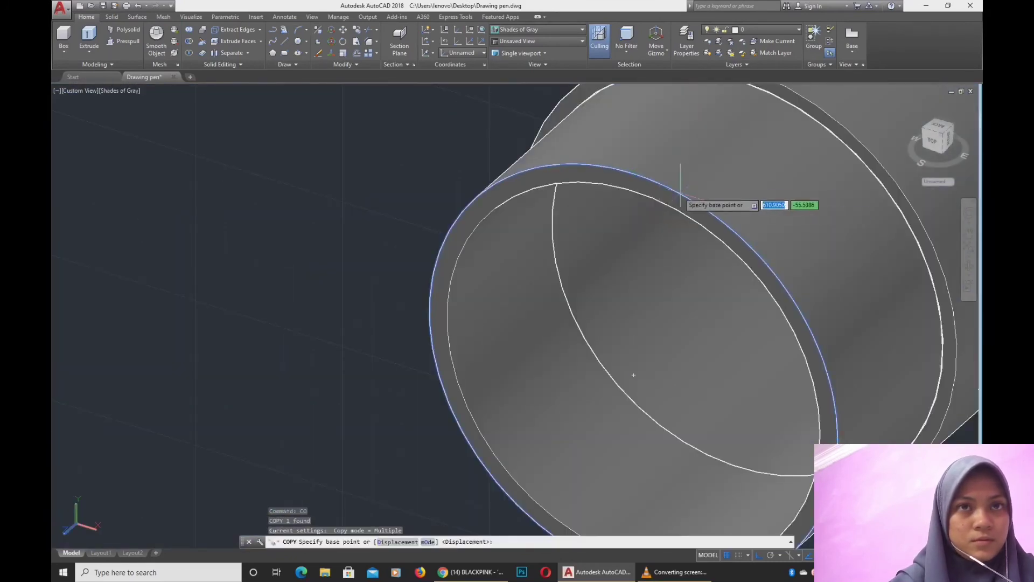
{"action": "left_click", "coordinate": [635, 174]}
{"action": "middle_click_drag", "start_coordinate": [684, 151], "coordinate": [675, 185], "text": "shift"}
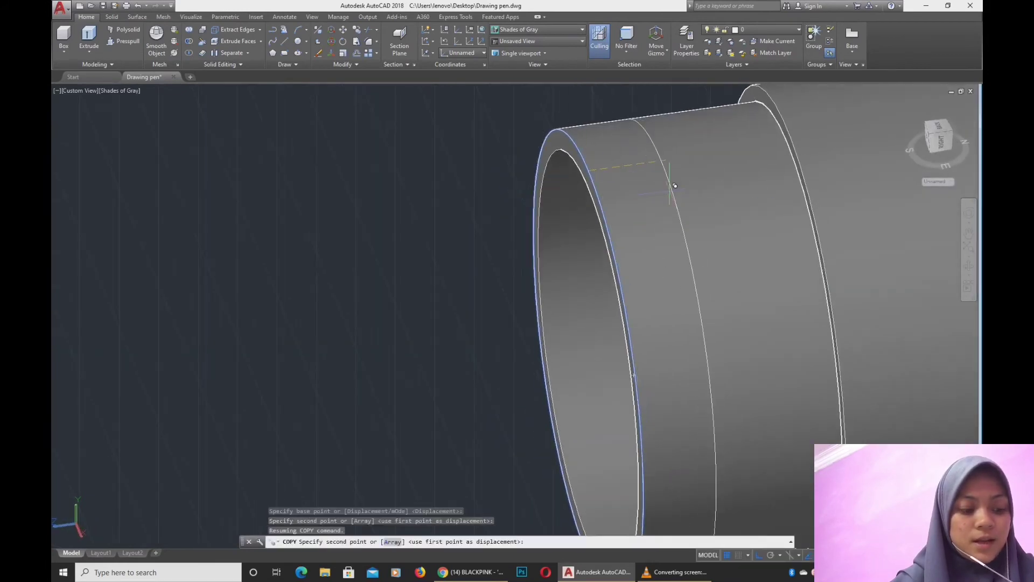
{"action": "left_click", "coordinate": [695, 195]}
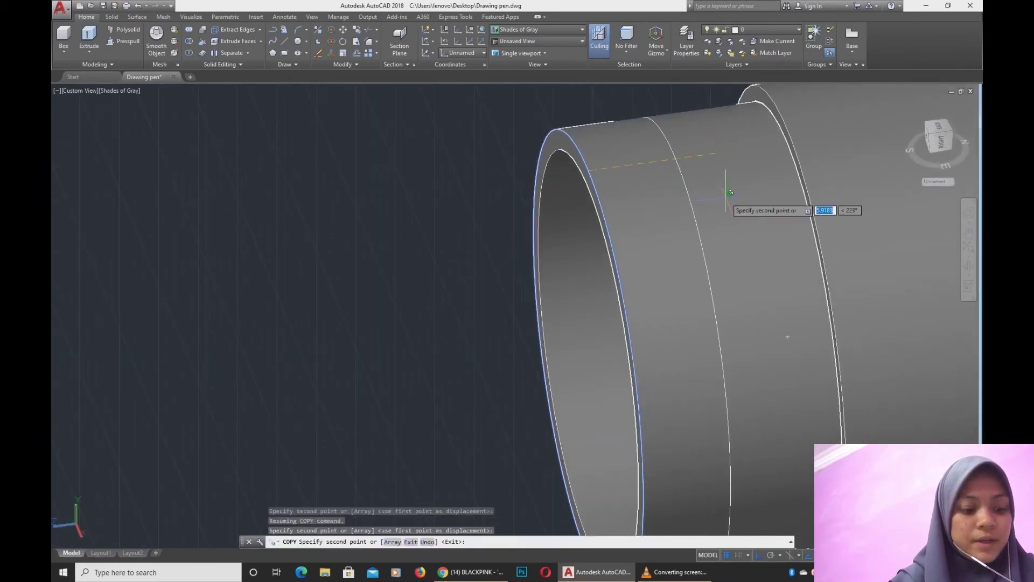
- Place four more copies of the rim circle, closely and evenly spaced toward the shoulder of the narrower section
{"action": "left_click", "coordinate": [739, 204]}
{"action": "middle_click_drag", "start_coordinate": [773, 204], "coordinate": [743, 227], "text": "shift"}
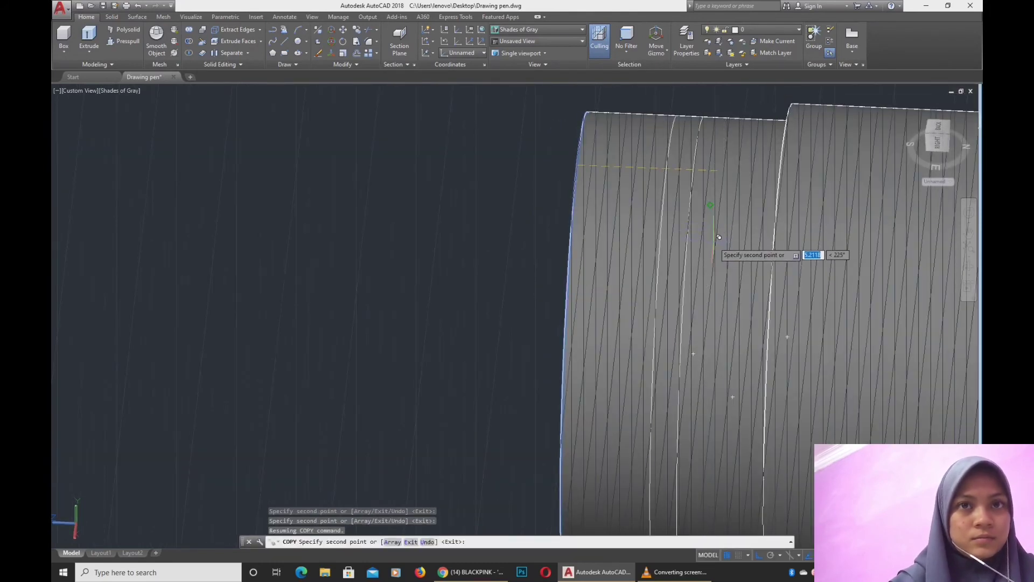
{"action": "left_click", "coordinate": [721, 243]}
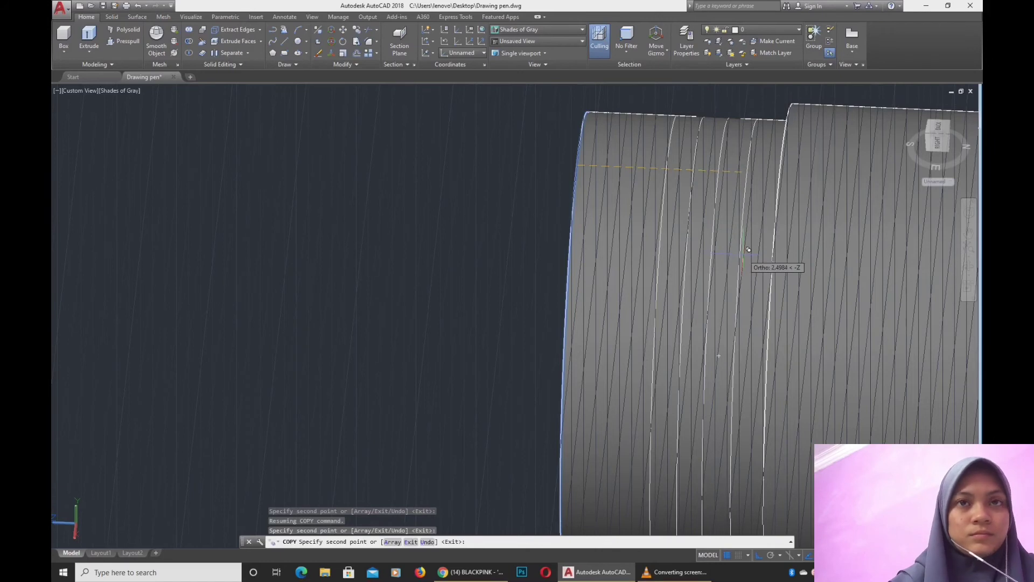
{"action": "left_click", "coordinate": [743, 254]}
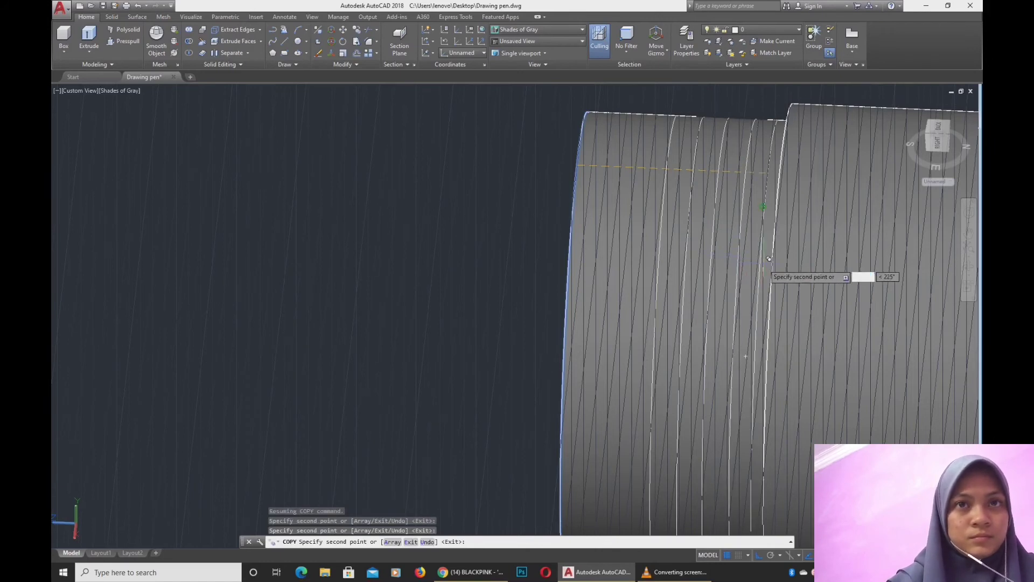
{"action": "middle_click_drag", "start_coordinate": [762, 261], "coordinate": [782, 268], "text": "shift"}
{"action": "key", "text": "Escape"}
{"action": "key", "text": "Escape"}
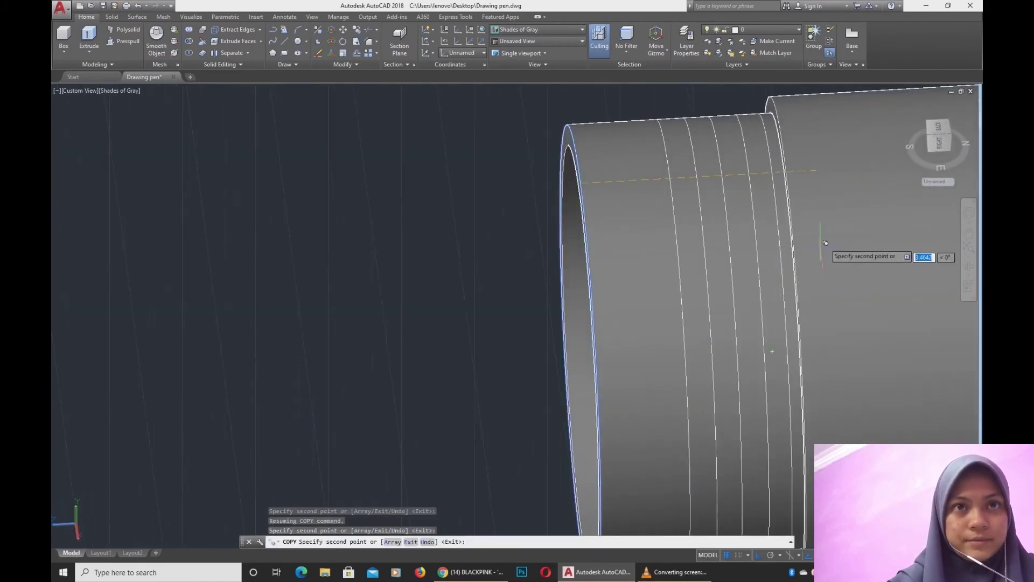
- Erase the single leftover object near the pen barrel
{"action": "scroll", "coordinate": [598, 242], "scroll_direction": "down", "scroll_amount": 6}
{"action": "middle_click_drag", "start_coordinate": [599, 239], "coordinate": [730, 257], "text": "shift"}
{"action": "scroll", "coordinate": [687, 288], "scroll_direction": "down", "scroll_amount": 4}
{"action": "mouse_move", "coordinate": [677, 280]}
{"action": "middle_mouse_down", "text": "shift"}
{"action": "mouse_move", "coordinate": [642, 296]}
{"action": "mouse_move", "coordinate": [606, 285]}
{"action": "mouse_move", "coordinate": [628, 237]}
{"action": "mouse_move", "coordinate": [536, 227]}
{"action": "mouse_move", "coordinate": [646, 332]}
{"action": "middle_mouse_up", "text": "shift"}
{"action": "scroll", "coordinate": [628, 310], "scroll_direction": "up", "scroll_amount": 4}
{"action": "left_click", "coordinate": [631, 291]}
{"action": "left_click", "coordinate": [600, 305]}
{"action": "key", "text": "Delete"}
- Draw a circle with diameter 8, centred on the lengthwise edge of the wide barrel section
{"action": "scroll", "coordinate": [598, 305], "scroll_direction": "down", "scroll_amount": 5}
{"action": "scroll", "coordinate": [536, 226], "scroll_direction": "down", "scroll_amount": 5}
{"action": "scroll", "coordinate": [647, 277], "scroll_direction": "up", "scroll_amount": 5}
{"action": "scroll", "coordinate": [495, 238], "scroll_direction": "up", "scroll_amount": 3}
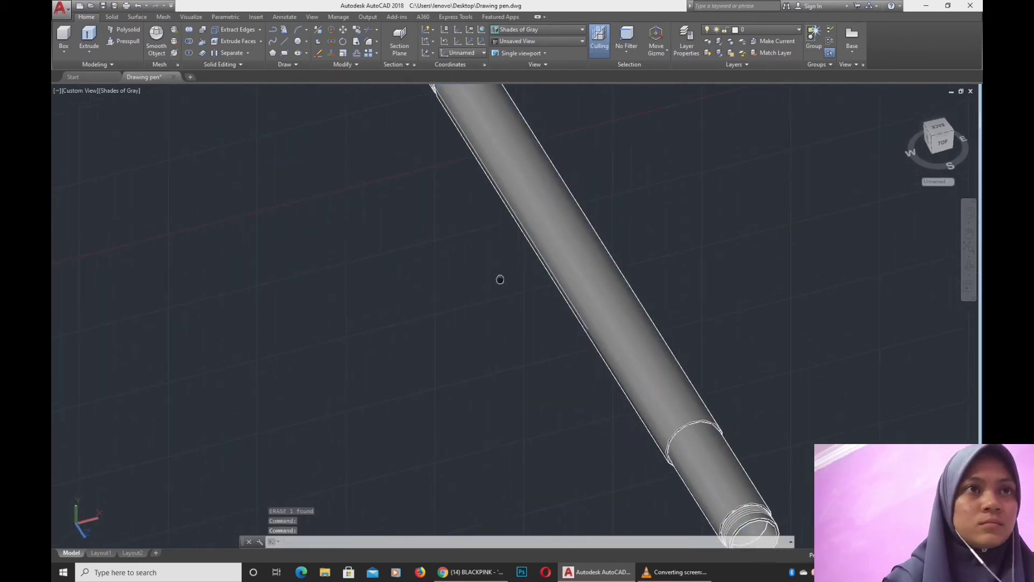
{"action": "left_click", "coordinate": [297, 41]}
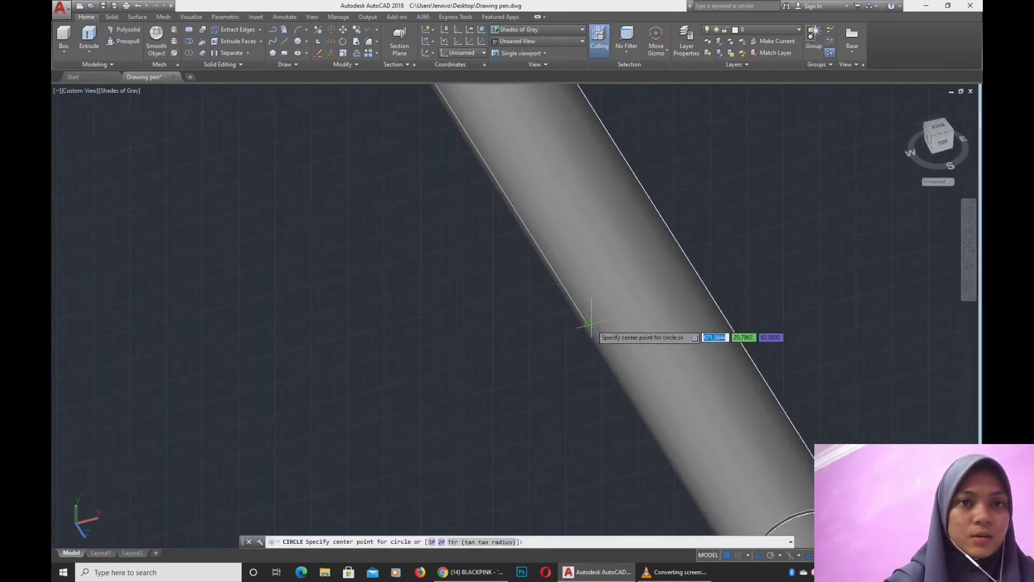
{"action": "left_click", "coordinate": [587, 323]}
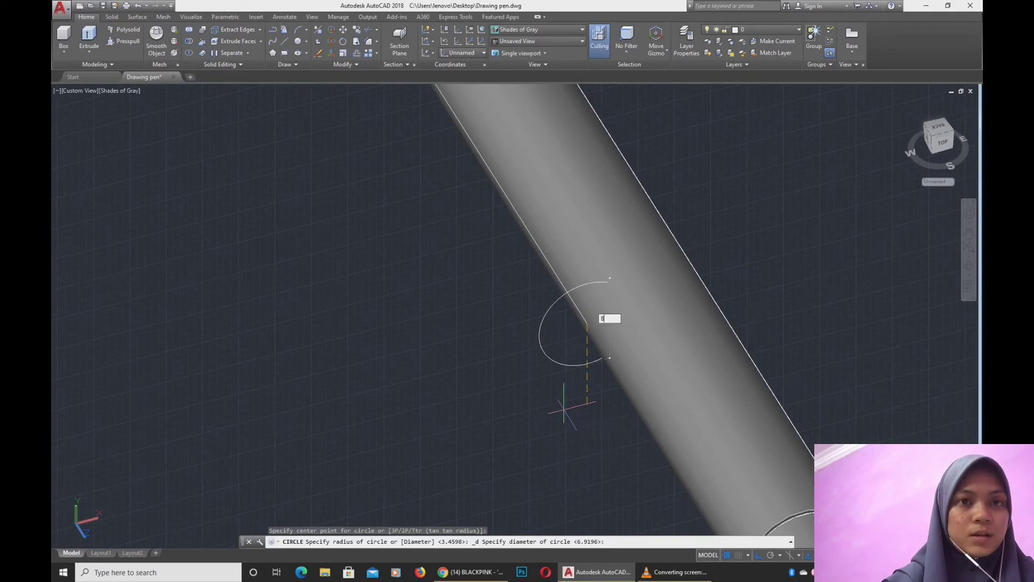
{"action": "key", "text": "Return"}
- Move the 8-diameter circle onto the barrel's axis so it wraps around the wide section's surface
{"action": "left_click_drag", "start_coordinate": [551, 342], "coordinate": [493, 359]}
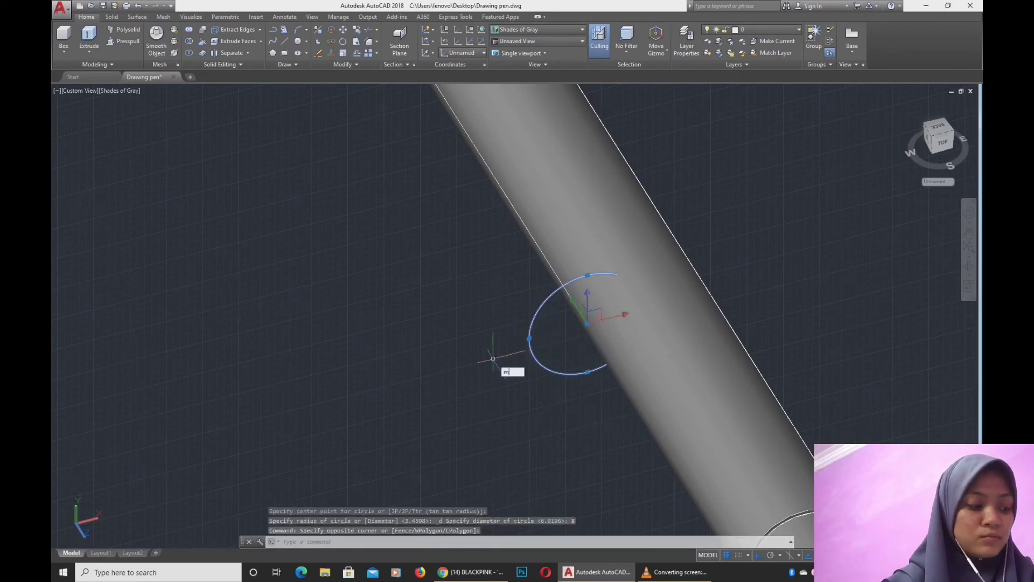
{"action": "key", "text": "Return"}
{"action": "left_click", "coordinate": [530, 339]}
{"action": "key", "text": "Escape"}
{"action": "scroll", "coordinate": [772, 303], "scroll_direction": "down", "scroll_amount": 2}
{"action": "middle_click_drag", "start_coordinate": [772, 303], "coordinate": [522, 282], "text": "shift"}
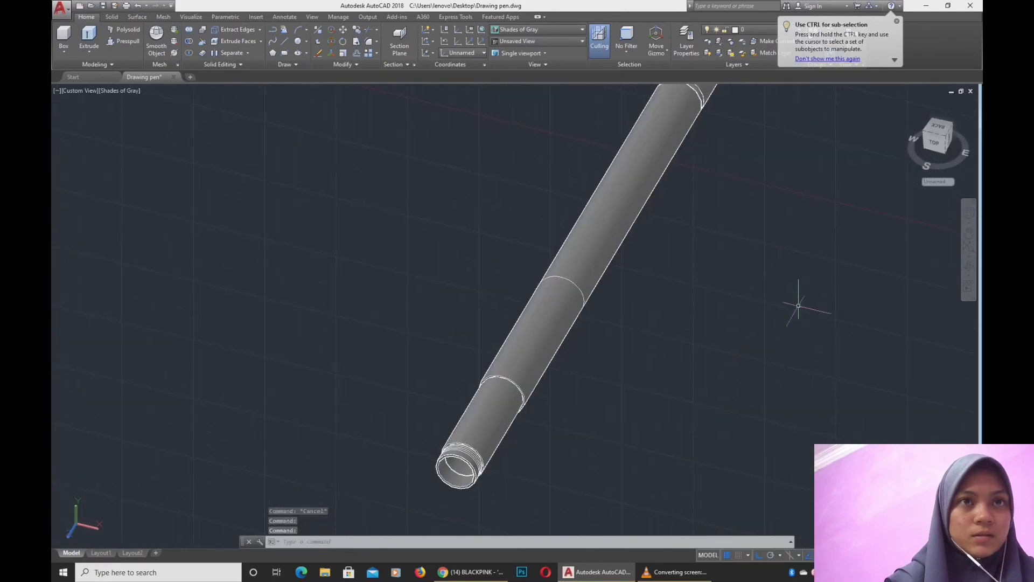
{"action": "middle_click_drag", "start_coordinate": [804, 301], "coordinate": [721, 293]}
{"action": "key", "text": "Escape"}
{"action": "key", "text": "Escape"}
- Set the coordinate system to World and draw a closed 4 by 20 rectangle from lines beside the barrel
{"action": "left_click", "coordinate": [462, 52]}
{"action": "left_click", "coordinate": [458, 63]}
{"action": "key", "text": "l"}
{"action": "key", "text": "Return"}
{"action": "left_click", "coordinate": [680, 279]}
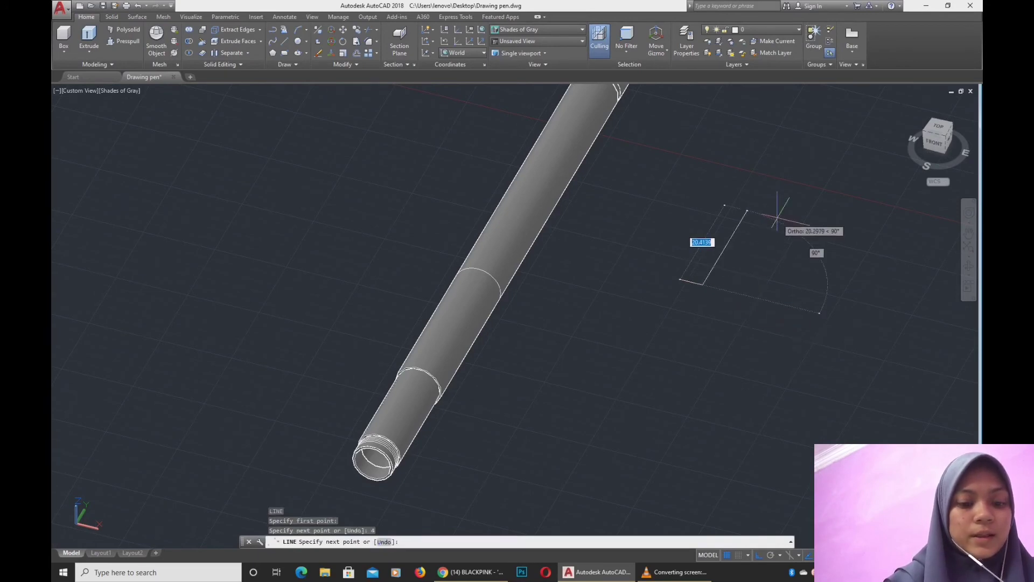
{"action": "type", "text": "20"}
{"action": "key", "text": "Return"}
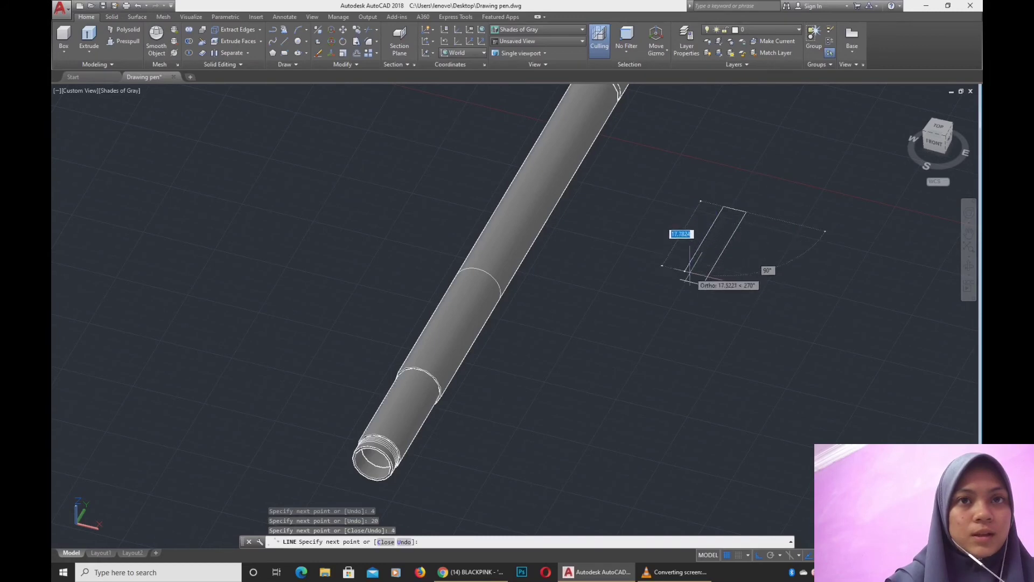
{"action": "key", "text": "Escape"}
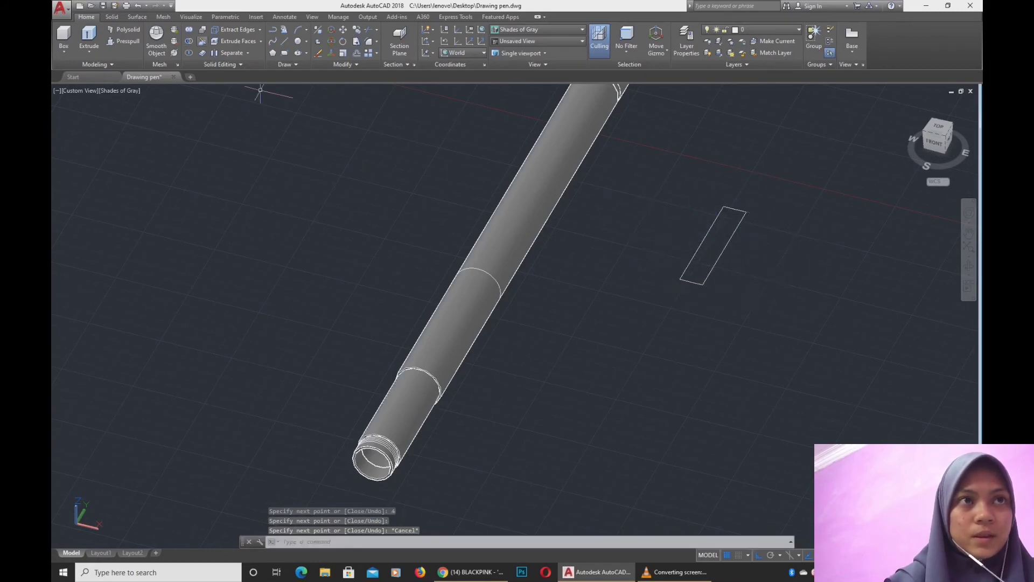
- Presspull the 4 by 20 rectangle upward into a tall solid block
{"action": "left_click", "coordinate": [124, 41]}
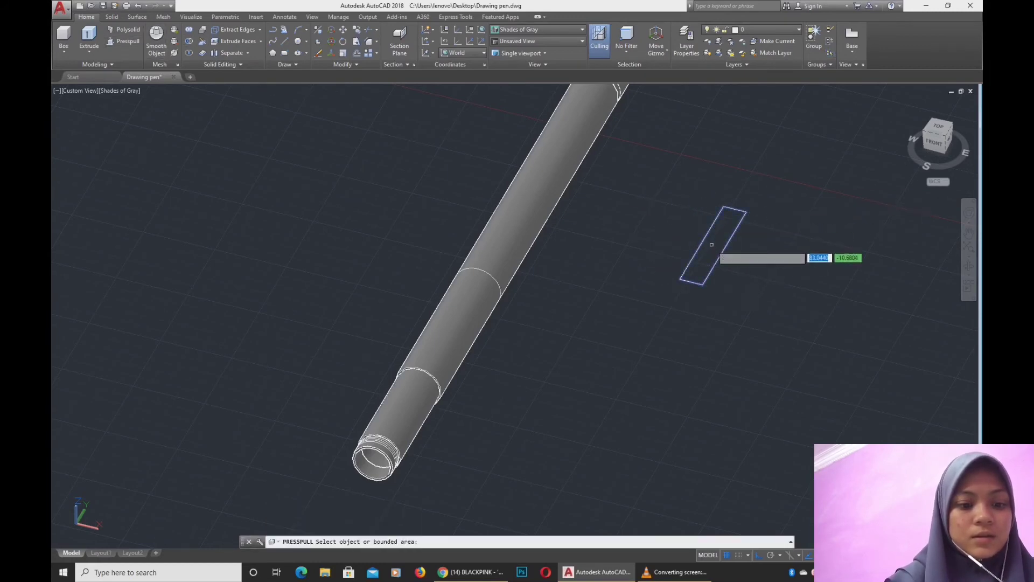
{"action": "left_click", "coordinate": [712, 244]}
{"action": "left_click", "coordinate": [797, 167]}
{"action": "middle_click_drag", "start_coordinate": [803, 166], "coordinate": [771, 246]}
- Move the block by the midpoint of its far upper edge to the centre of the circle around the barrel
{"action": "left_click", "coordinate": [682, 249]}
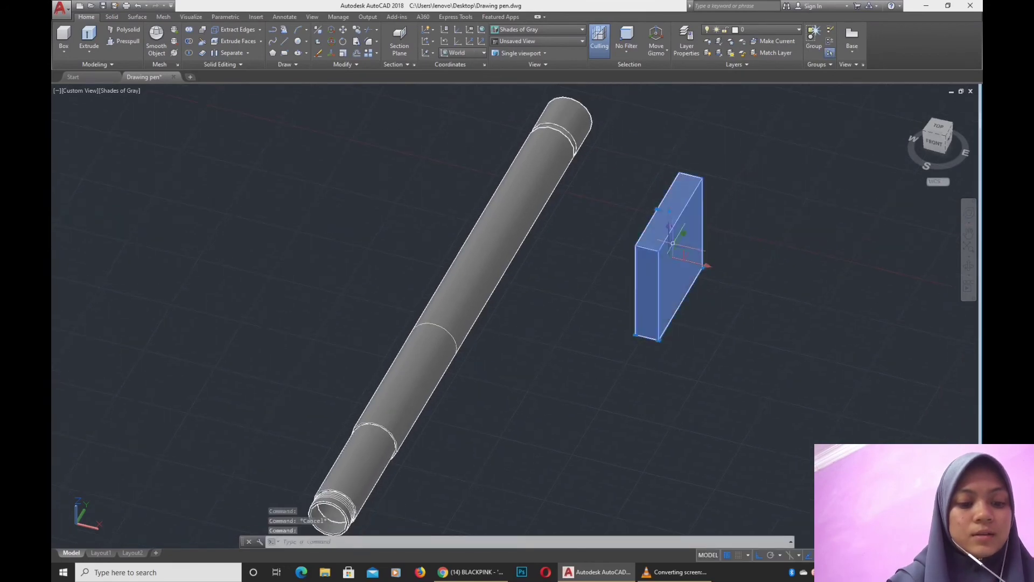
{"action": "type", "text": "m"}
{"action": "key", "text": "Return"}
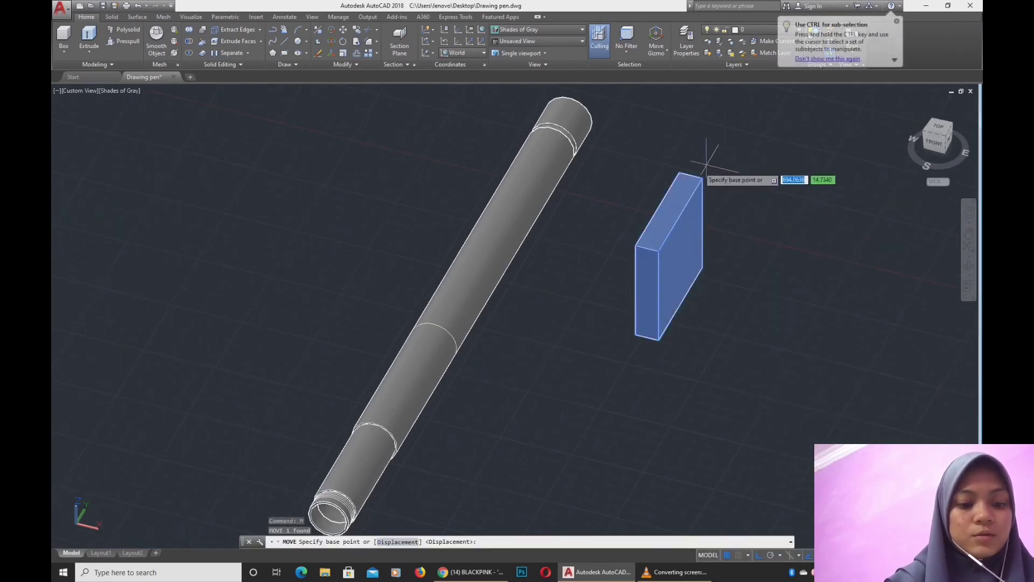
{"action": "left_click", "coordinate": [685, 173]}
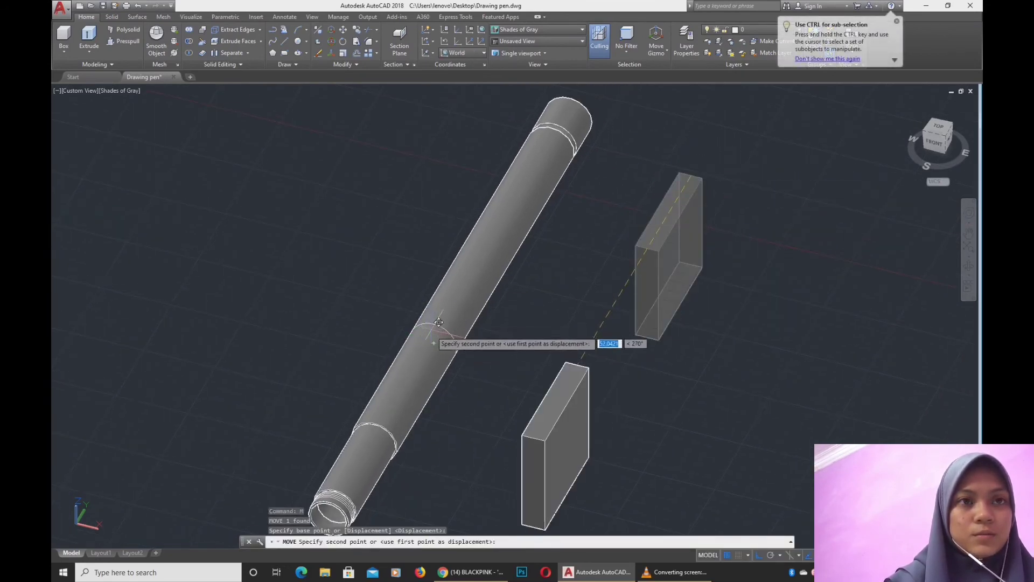
{"action": "left_click", "coordinate": [435, 344]}
- Presspull the block's upper face above the barrel and raise its lower face to inside the hollow barrel
{"action": "middle_click_drag", "start_coordinate": [503, 344], "coordinate": [500, 253], "text": "shift"}
{"action": "scroll", "coordinate": [499, 301], "scroll_direction": "up", "scroll_amount": 3}
{"action": "middle_click_drag", "start_coordinate": [497, 302], "coordinate": [474, 291], "text": "shift"}
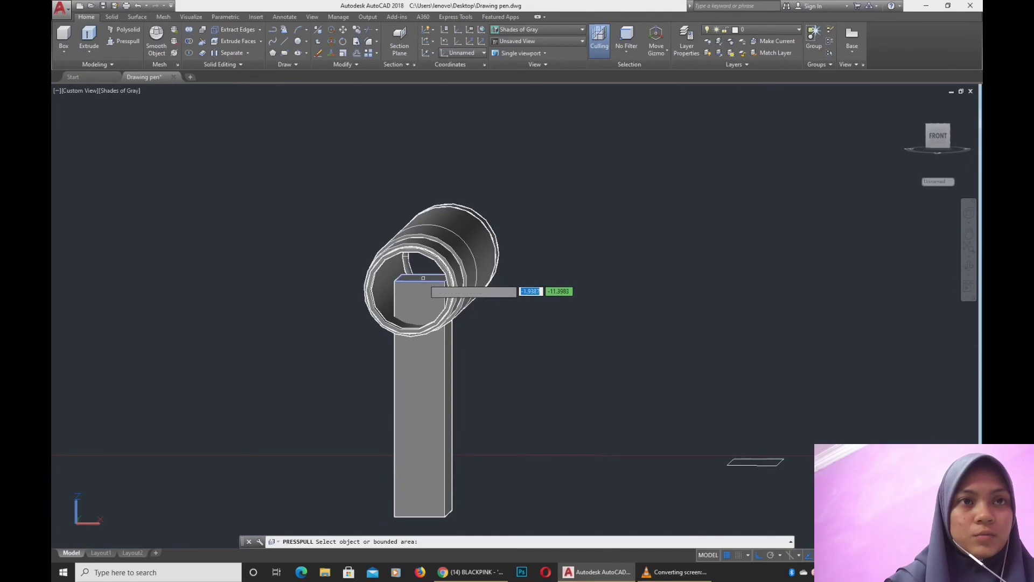
{"action": "left_click", "coordinate": [431, 283]}
{"action": "left_click", "coordinate": [439, 182]}
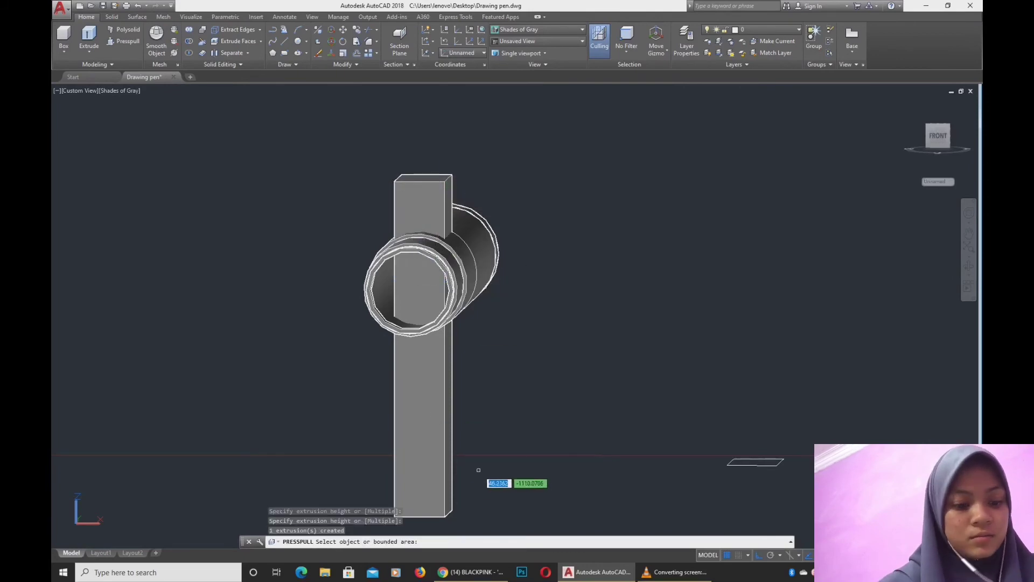
{"action": "middle_click_drag", "start_coordinate": [488, 418], "coordinate": [462, 362], "text": "shift"}
{"action": "left_click", "coordinate": [463, 361]}
{"action": "middle_click_drag", "start_coordinate": [486, 286], "coordinate": [467, 273], "text": "shift"}
{"action": "left_click", "coordinate": [480, 275]}
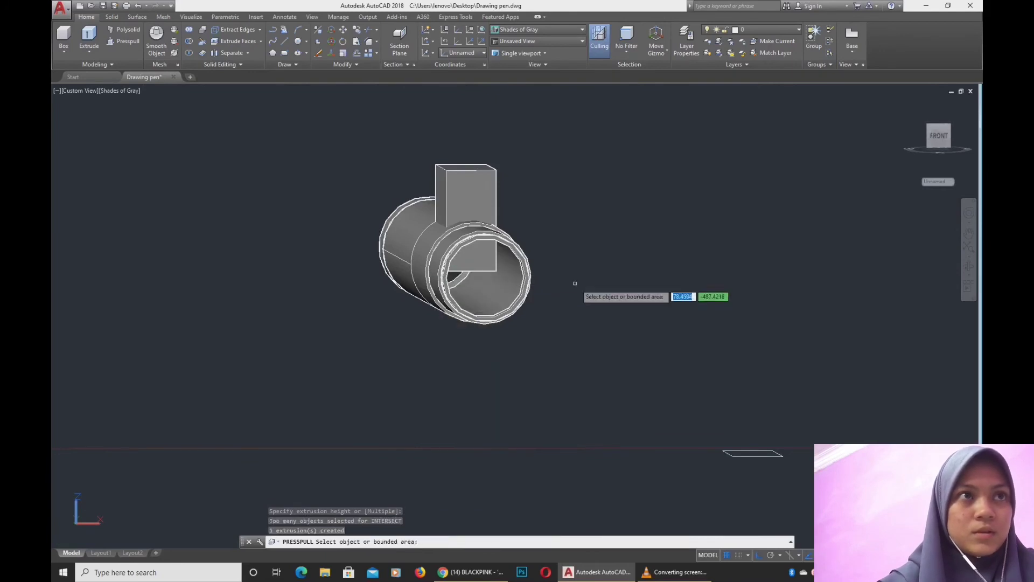
- Subtract the block from the wide barrel section to cut a rectangular window through its upper wall
{"action": "middle_click_drag", "start_coordinate": [556, 276], "coordinate": [388, 274], "text": "shift"}
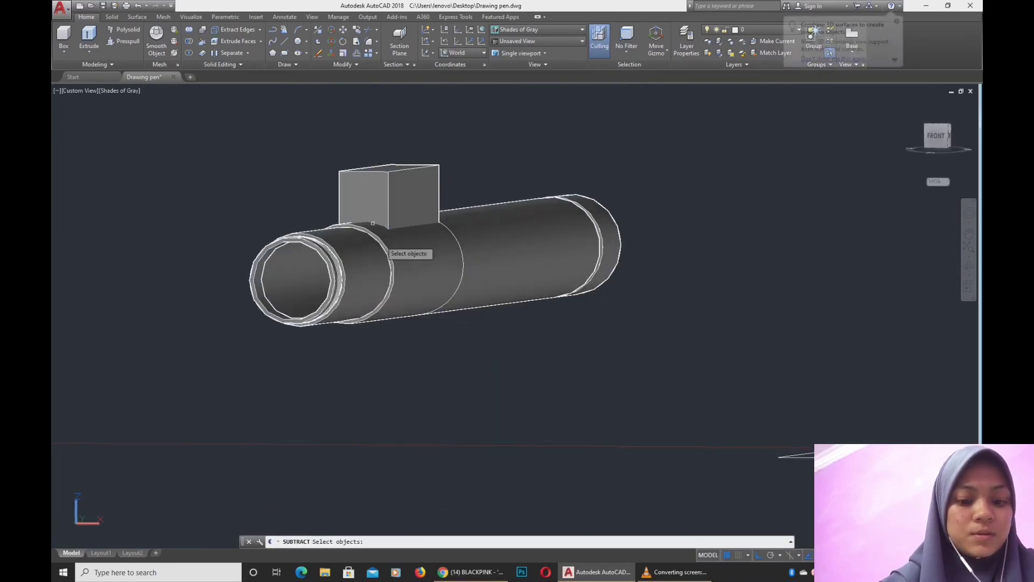
{"action": "left_click", "coordinate": [397, 250]}
{"action": "key", "text": "Return"}
{"action": "left_click", "coordinate": [403, 176]}
{"action": "key", "text": "Return"}
{"action": "middle_click_drag", "start_coordinate": [473, 194], "coordinate": [496, 292], "text": "shift"}
{"action": "middle_click_drag", "start_coordinate": [545, 335], "coordinate": [490, 290]}
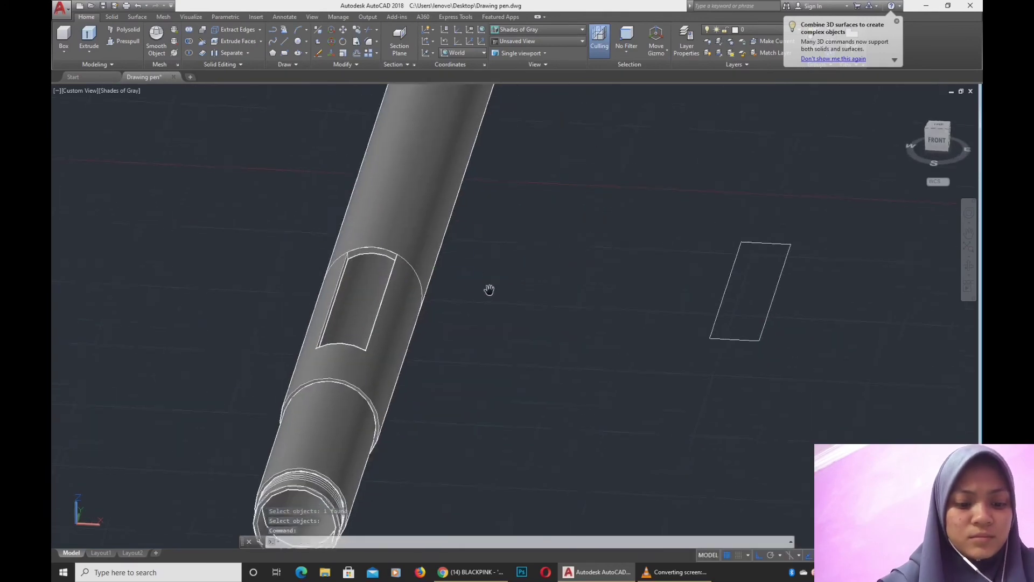
{"action": "scroll", "coordinate": [432, 265], "scroll_direction": "up", "scroll_amount": 5}
{"action": "key", "text": "Escape"}
{"action": "key", "text": "Escape"}
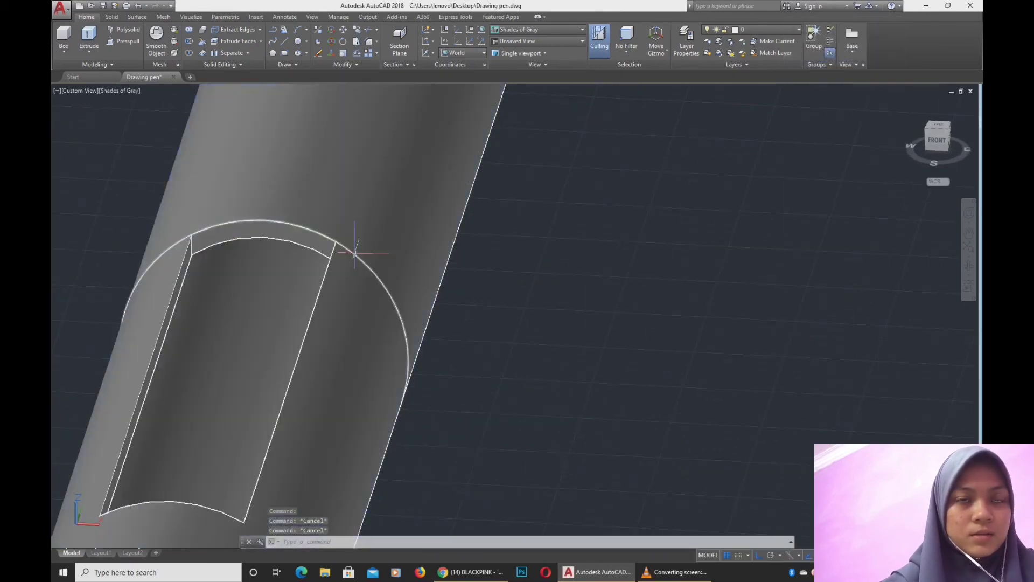
- Set the coordinate system to Front and draw an upright rectangle about 2.4 high on the outline's far 4-wide edge
{"action": "scroll", "coordinate": [497, 260], "scroll_direction": "down", "scroll_amount": 4}
{"action": "middle_click_drag", "start_coordinate": [715, 297], "coordinate": [594, 280]}
{"action": "scroll", "coordinate": [597, 281], "scroll_direction": "down", "scroll_amount": 2}
{"action": "middle_click_drag", "start_coordinate": [637, 309], "coordinate": [507, 323]}
{"action": "scroll", "coordinate": [621, 289], "scroll_direction": "up", "scroll_amount": 5}
{"action": "middle_click_drag", "start_coordinate": [776, 286], "coordinate": [610, 280]}
{"action": "scroll", "coordinate": [538, 271], "scroll_direction": "up", "scroll_amount": 2}
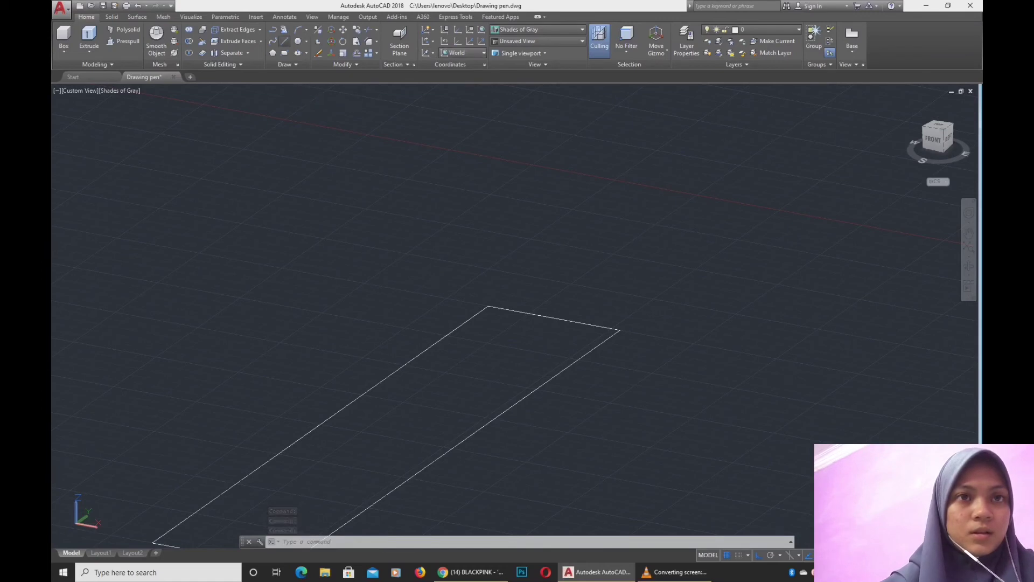
{"action": "type", "text": "l"}
{"action": "key", "text": "Return"}
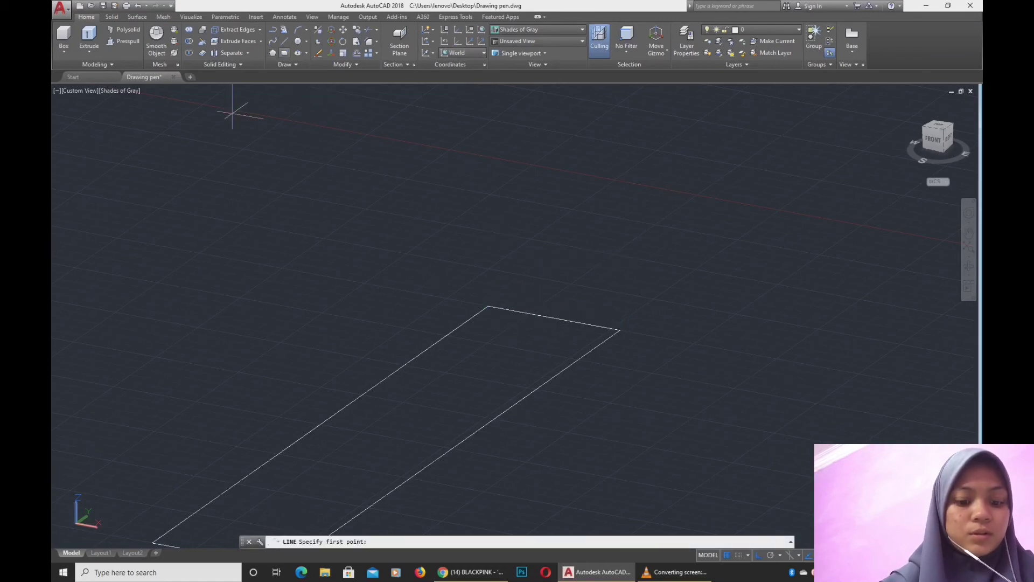
{"action": "left_click", "coordinate": [284, 53]}
{"action": "left_click", "coordinate": [464, 53]}
{"action": "left_click", "coordinate": [458, 88]}
{"action": "left_click", "coordinate": [488, 305]}
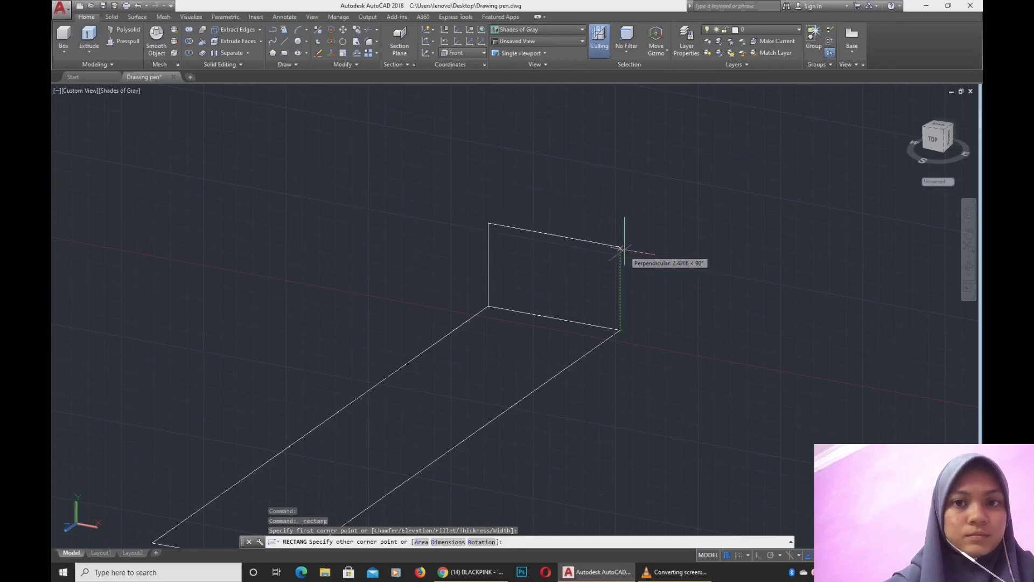
{"action": "left_click", "coordinate": [624, 247]}
{"action": "middle_click_drag", "start_coordinate": [679, 253], "coordinate": [445, 294], "text": "shift"}
{"action": "scroll", "coordinate": [513, 276], "scroll_direction": "up", "scroll_amount": 3}
{"action": "middle_click_drag", "start_coordinate": [459, 431], "coordinate": [459, 431], "text": "shift"}
{"action": "type", "text": "l"}
{"action": "key", "text": "Return"}
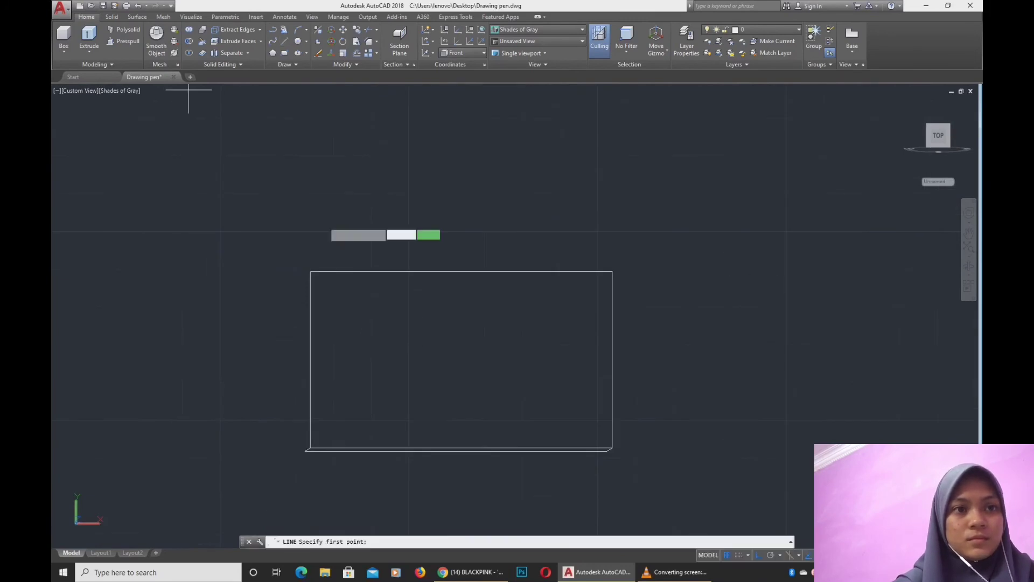
{"action": "left_click", "coordinate": [309, 448]}
{"action": "key", "text": "Escape"}
- Draw a slanted line from the upright rectangle's lower-left corner to the midpoint of its upper edge
{"action": "middle_click_drag", "start_coordinate": [473, 273], "coordinate": [441, 226], "text": "shift"}
{"action": "type", "text": "l"}
{"action": "key", "text": "Return"}
{"action": "left_click", "coordinate": [444, 341]}
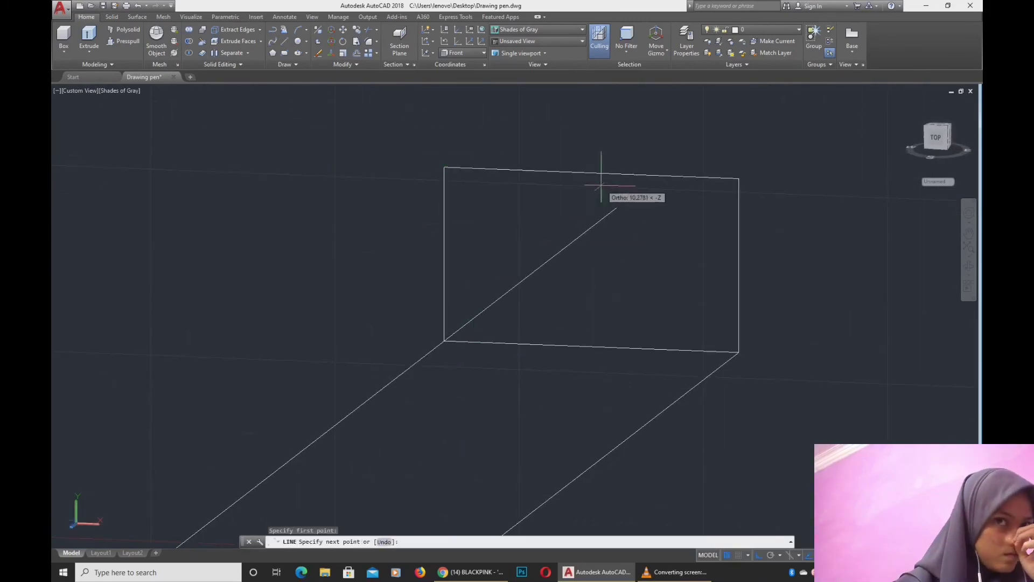
{"action": "left_click", "coordinate": [592, 173]}
{"action": "key", "text": "Escape"}
- Stretch the slanted line's upper end along the rectangle's upper edge towards the nearer upright side, making the line steeper
{"action": "left_click", "coordinate": [596, 208]}
{"action": "left_click", "coordinate": [572, 194]}
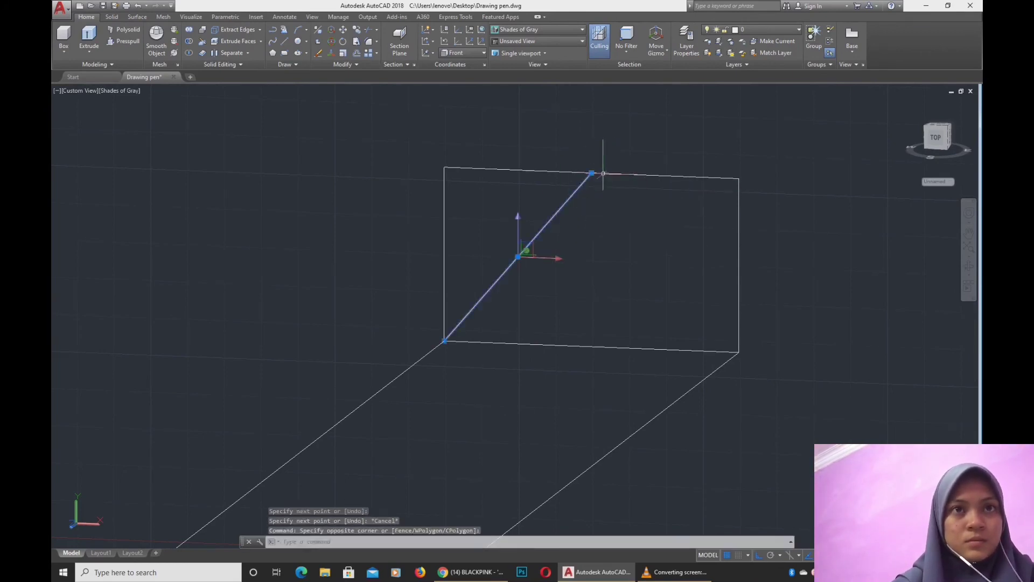
{"action": "left_click", "coordinate": [594, 172]}
{"action": "left_click", "coordinate": [593, 173]}
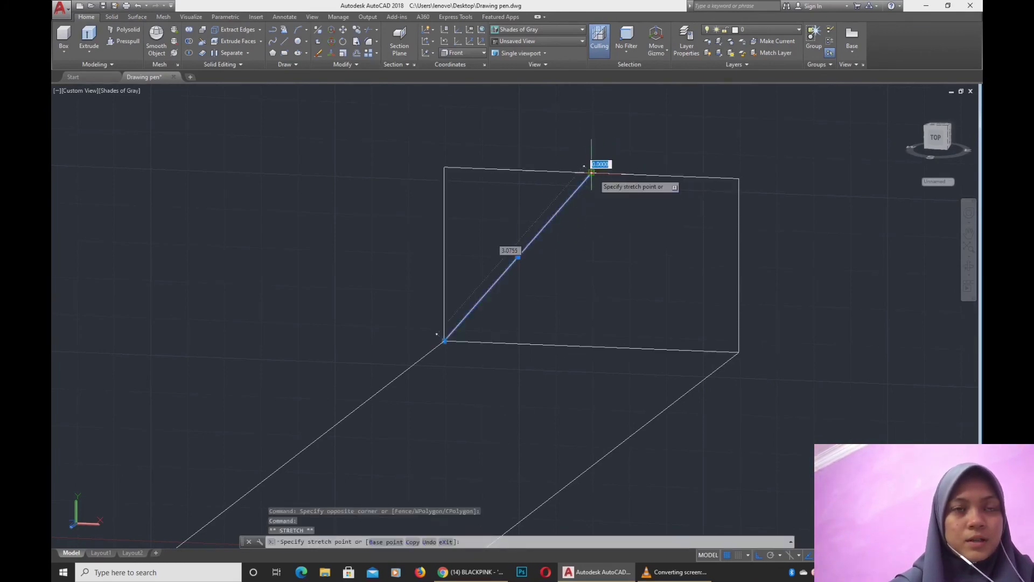
{"action": "left_click", "coordinate": [549, 172]}
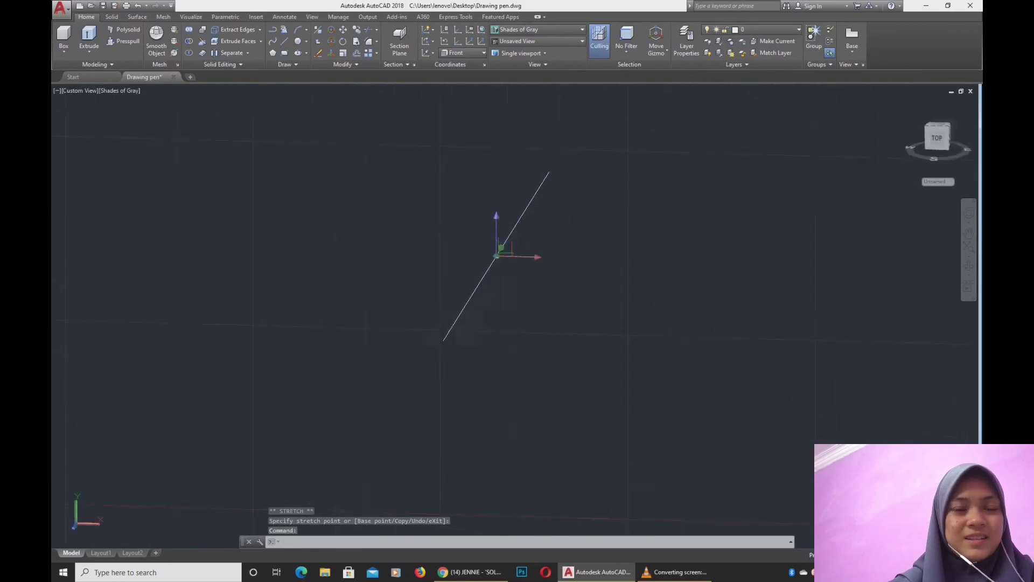
{"action": "middle_click_drag", "start_coordinate": [608, 216], "coordinate": [633, 202], "text": "shift"}
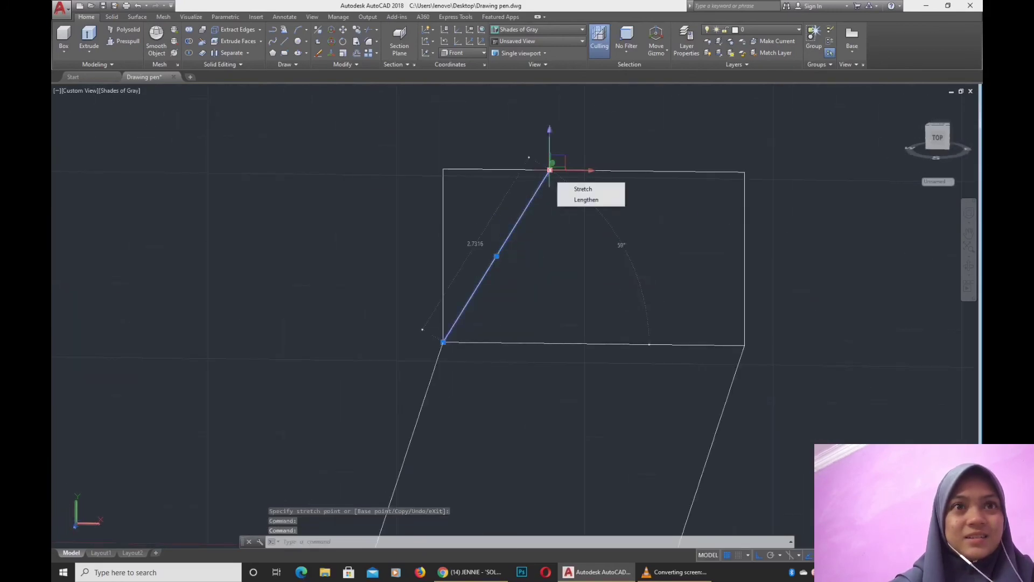
{"action": "left_click", "coordinate": [549, 170]}
{"action": "left_click", "coordinate": [526, 152]}
- Mirror the slanted line about a vertical axis through the midpoint of the rectangle's lower edge, keeping the original
{"action": "middle_click_drag", "start_coordinate": [564, 147], "coordinate": [638, 248], "text": "shift"}
{"action": "type", "text": "mi"}
{"action": "key", "text": "Return"}
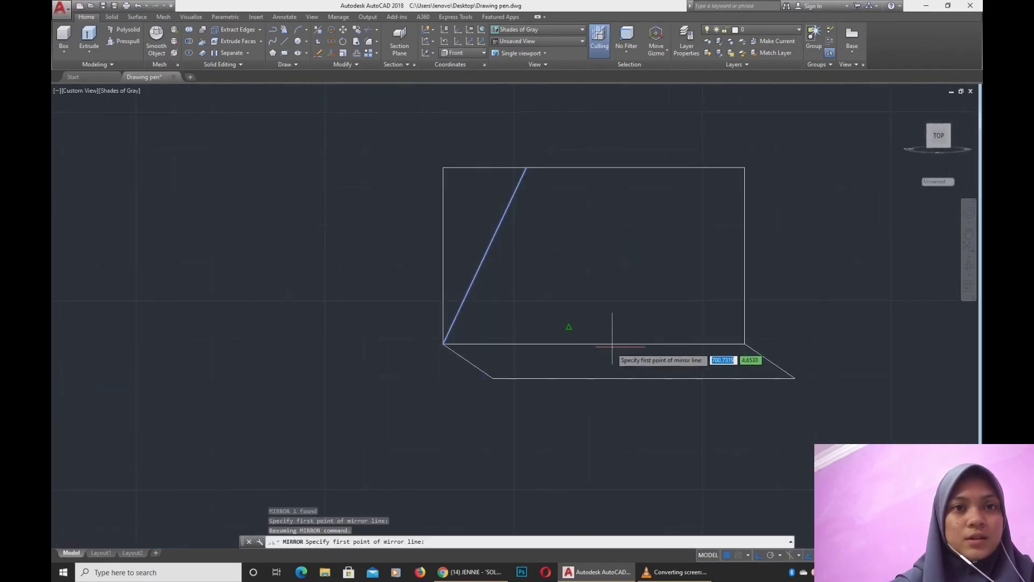
{"action": "mouse_move", "coordinate": [591, 342]}
{"action": "middle_mouse_down", "text": "shift"}
{"action": "mouse_move", "coordinate": [583, 315]}
{"action": "mouse_move", "coordinate": [596, 349]}
{"action": "middle_mouse_up", "text": "shift"}
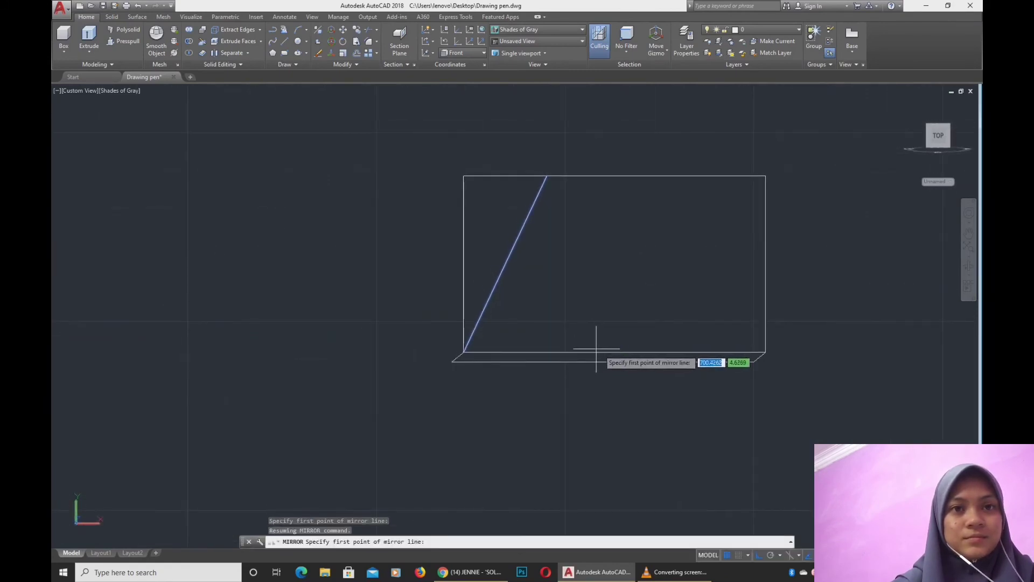
{"action": "left_click", "coordinate": [614, 351]}
{"action": "left_click", "coordinate": [638, 418]}
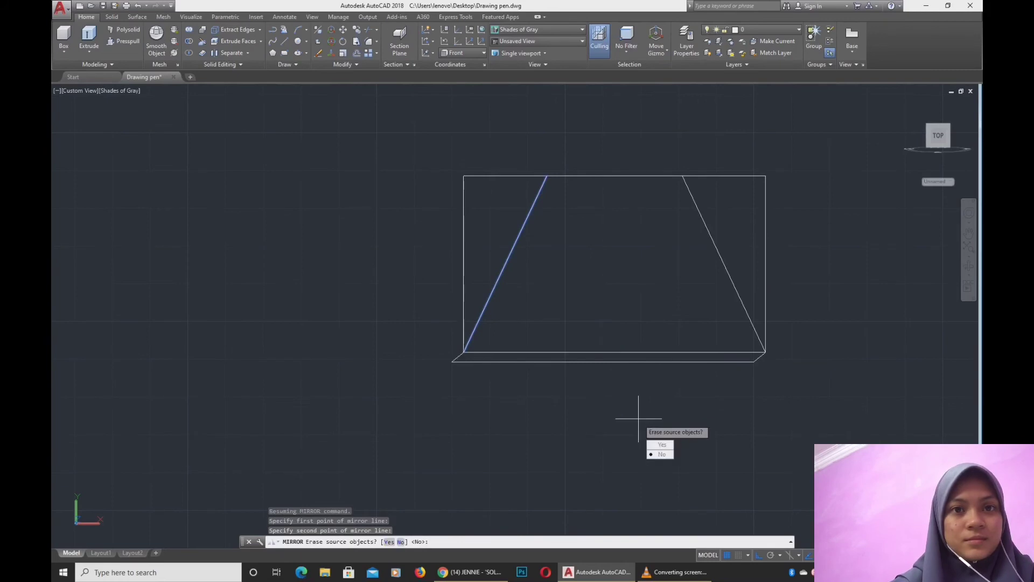
{"action": "type", "text": "n"}
{"action": "key", "text": "Return"}
- Trim both ends of the rectangle's upper edge outside the two slanted lines
{"action": "scroll", "coordinate": [614, 275], "scroll_direction": "down", "scroll_amount": 3}
{"action": "middle_click_drag", "start_coordinate": [614, 275], "coordinate": [607, 321], "text": "shift"}
{"action": "scroll", "coordinate": [612, 251], "scroll_direction": "up", "scroll_amount": 3}
{"action": "middle_click_drag", "start_coordinate": [694, 243], "coordinate": [638, 264]}
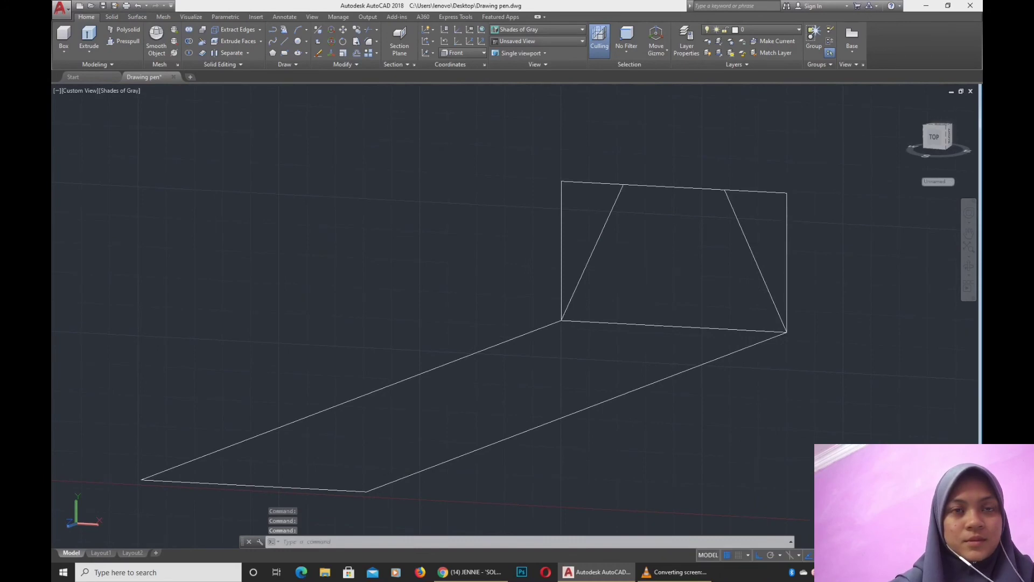
{"action": "type", "text": "tr"}
{"action": "key", "text": "Return"}
{"action": "key", "text": "Return"}
{"action": "left_click", "coordinate": [598, 183]}
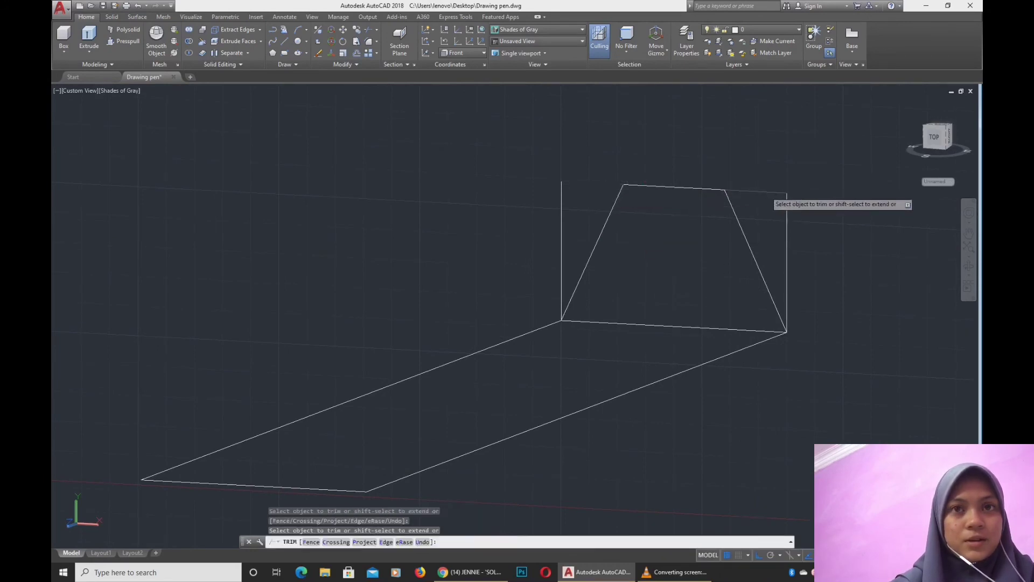
{"action": "left_click", "coordinate": [766, 191]}
{"action": "key", "text": "Escape"}
{"action": "left_click", "coordinate": [835, 232]}
{"action": "left_click", "coordinate": [635, 254]}
{"action": "key", "text": "Escape"}
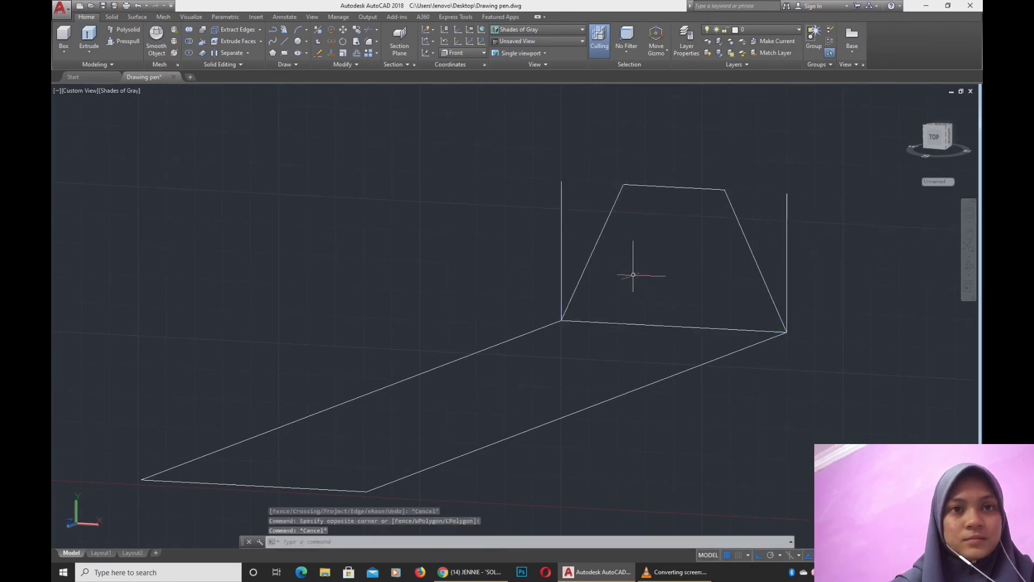
- Remove the rectangle's two upright sides, trimming one and deleting the other, to leave only the trapezoid
{"action": "left_click", "coordinate": [573, 222]}
{"action": "scroll", "coordinate": [672, 289], "scroll_direction": "up", "scroll_amount": 2}
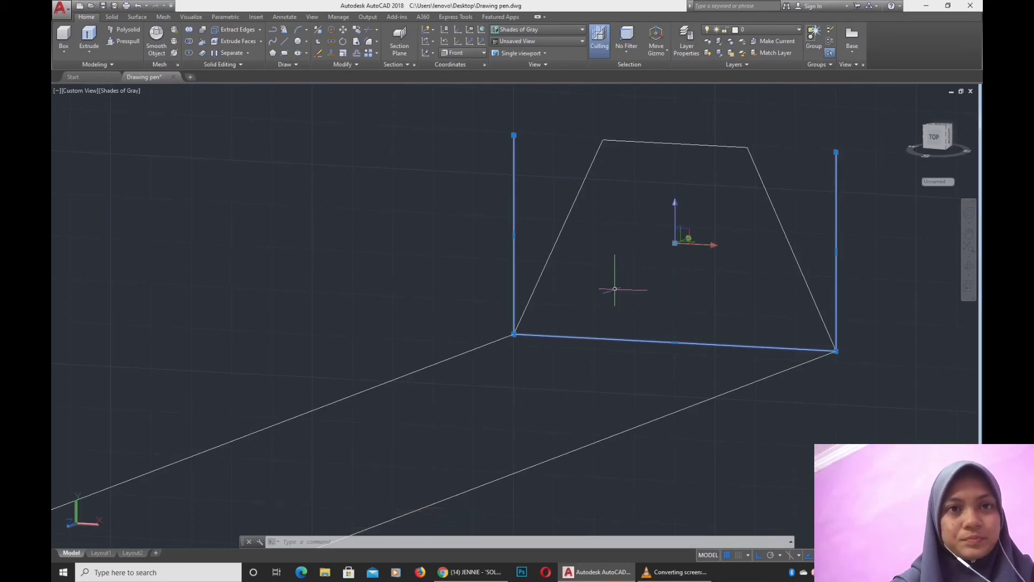
{"action": "type", "text": "tr"}
{"action": "key", "text": "Return"}
{"action": "key", "text": "Return"}
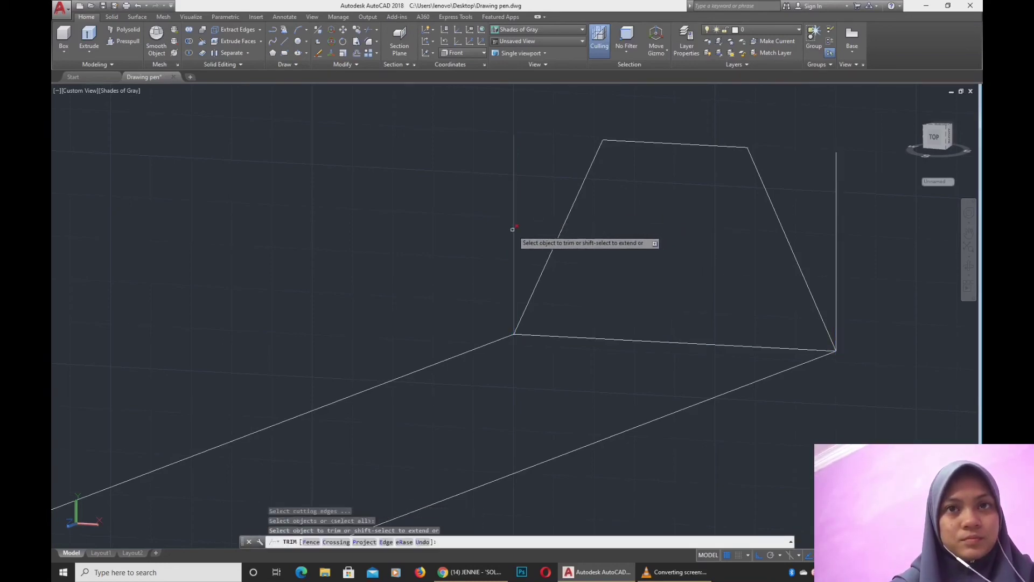
{"action": "left_click", "coordinate": [514, 228]}
{"action": "left_click", "coordinate": [891, 220]}
{"action": "left_click", "coordinate": [828, 231]}
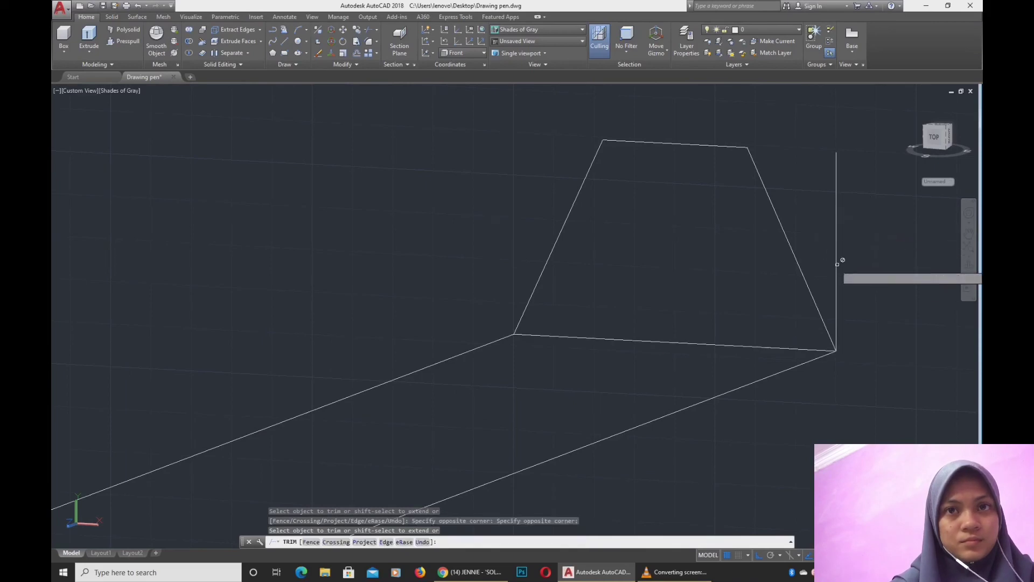
{"action": "key", "text": "Escape"}
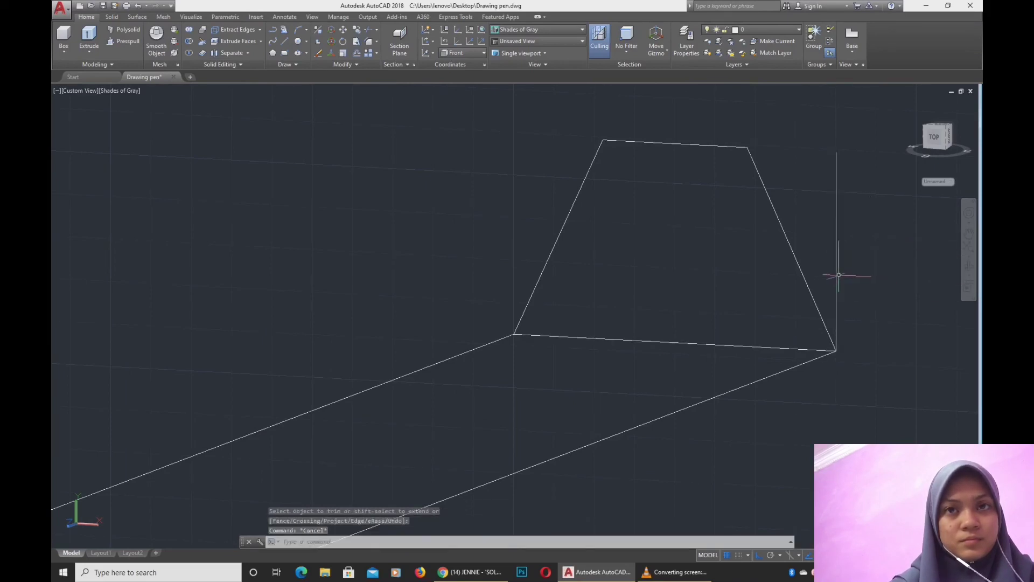
{"action": "left_click", "coordinate": [840, 273]}
{"action": "left_click", "coordinate": [835, 288]}
{"action": "key", "text": "Delete"}
- Copy the trapezoid's four edges by a lower corner straight outward beyond the outline's end, parallel to its long sides
{"action": "left_click", "coordinate": [722, 350]}
{"action": "left_click", "coordinate": [674, 254]}
{"action": "left_click", "coordinate": [674, 254]}
{"action": "left_click", "coordinate": [554, 185]}
{"action": "left_click", "coordinate": [662, 186]}
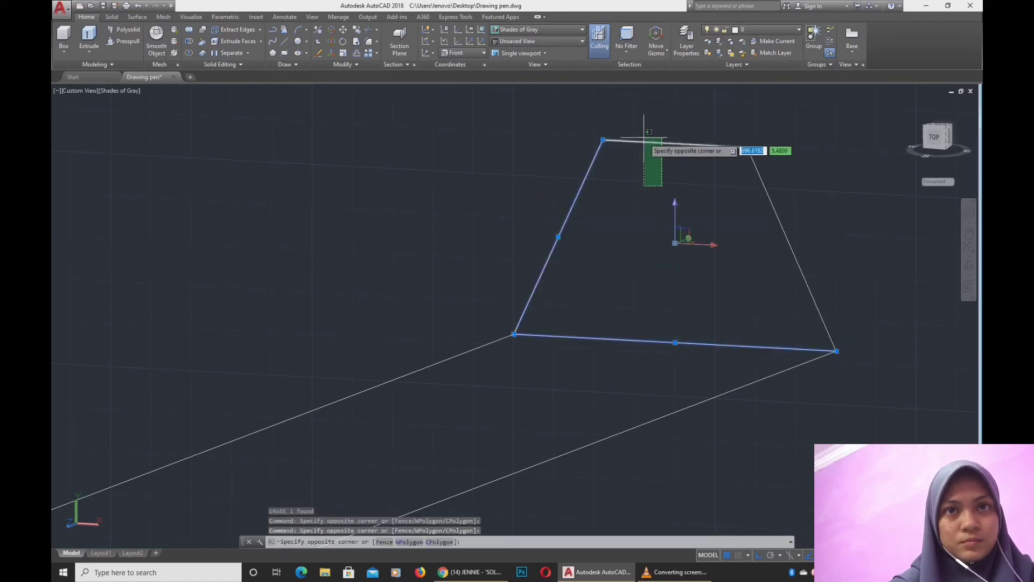
{"action": "left_click", "coordinate": [645, 136]}
{"action": "left_click", "coordinate": [849, 185]}
{"action": "left_click", "coordinate": [784, 269]}
{"action": "type", "text": "co"}
{"action": "key", "text": "Return"}
{"action": "middle_click_drag", "start_coordinate": [783, 269], "coordinate": [794, 369], "text": "shift"}
{"action": "left_click", "coordinate": [781, 376]}
{"action": "scroll", "coordinate": [751, 347], "scroll_direction": "down", "scroll_amount": 6}
{"action": "scroll", "coordinate": [792, 335], "scroll_direction": "up", "scroll_amount": 2}
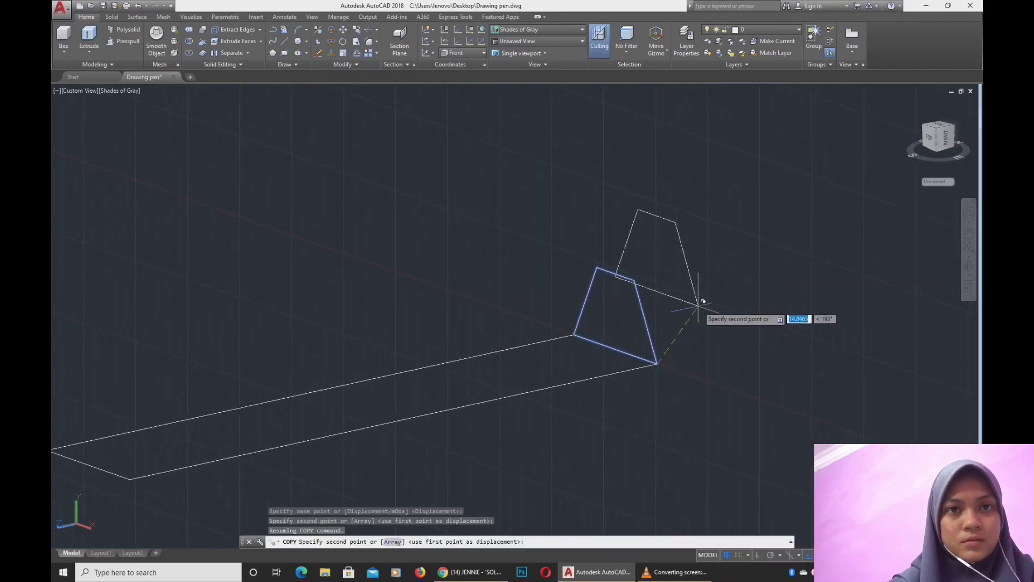
{"action": "middle_click_drag", "start_coordinate": [729, 312], "coordinate": [662, 312], "text": "shift"}
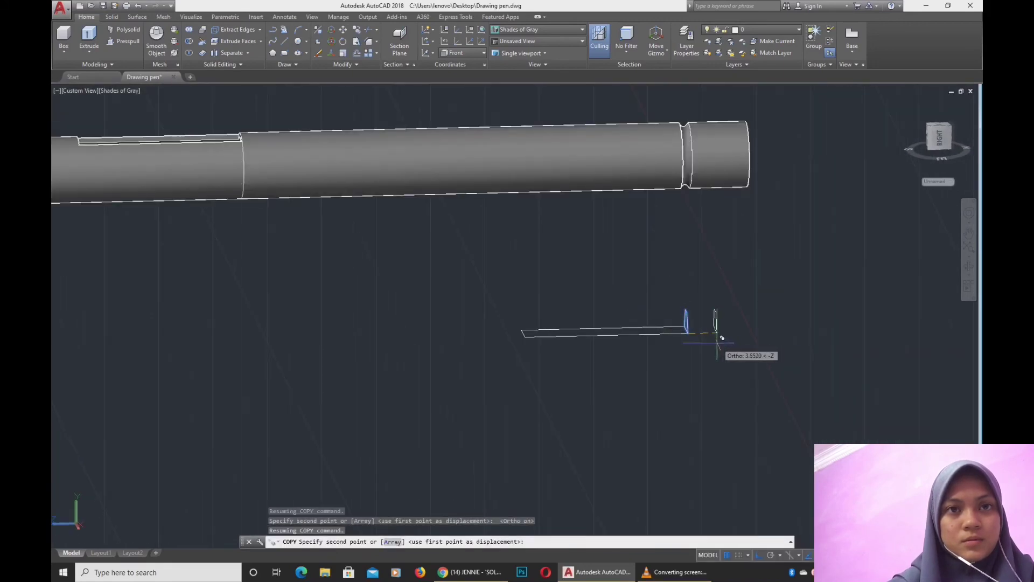
{"action": "scroll", "coordinate": [725, 321], "scroll_direction": "up", "scroll_amount": 10}
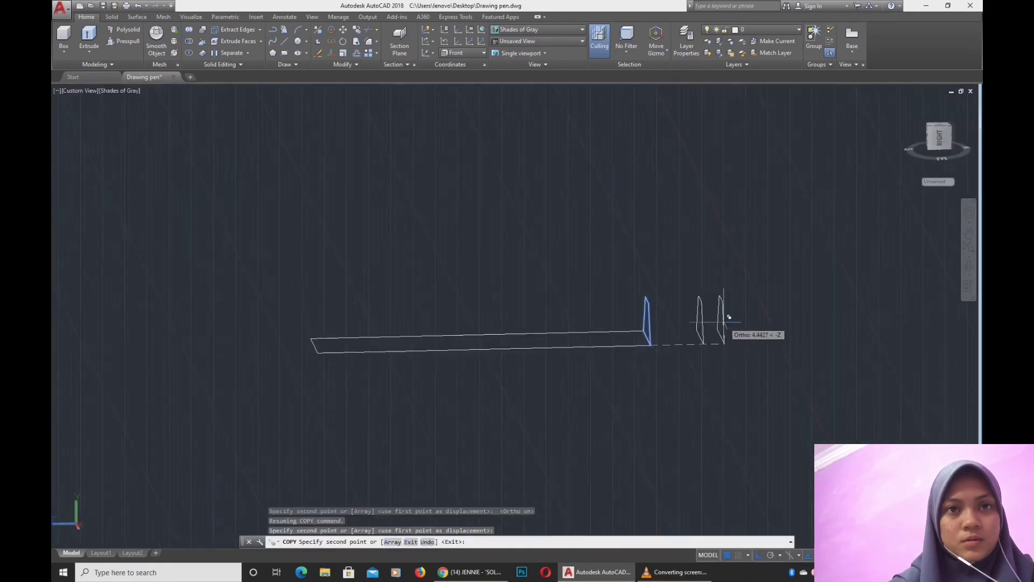
{"action": "key", "text": "Escape"}
- Flatten the copied trapezoid by lowering its upper edge to just above the base and stretching both slanted sides to meet it
{"action": "middle_click_drag", "start_coordinate": [720, 305], "coordinate": [619, 214], "text": "shift"}
{"action": "left_click", "coordinate": [606, 212]}
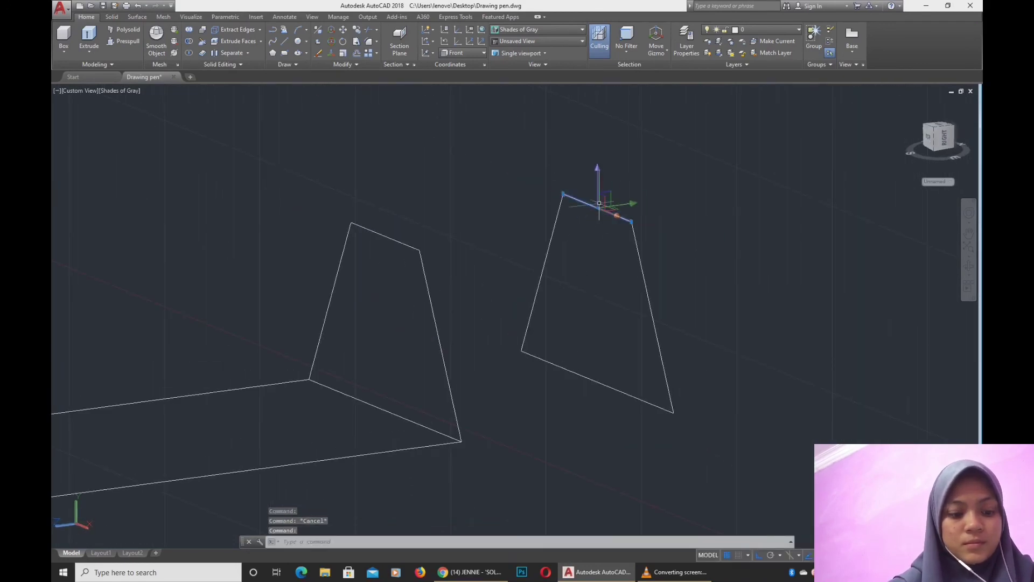
{"action": "left_click", "coordinate": [617, 215]}
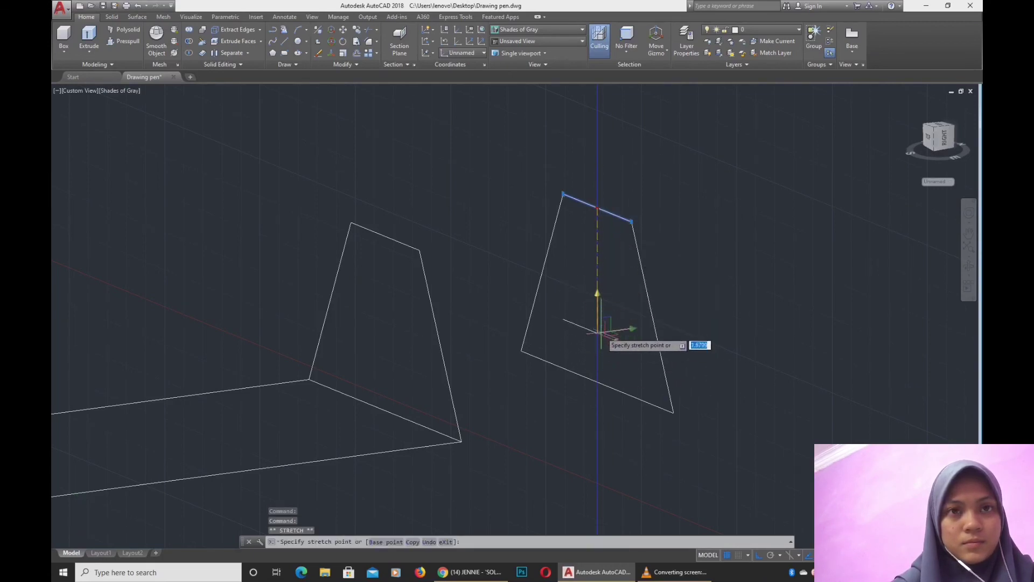
{"action": "left_click", "coordinate": [598, 367]}
{"action": "key", "text": "Escape"}
{"action": "left_click", "coordinate": [575, 207]}
{"action": "left_click", "coordinate": [540, 217]}
{"action": "left_click", "coordinate": [563, 195]}
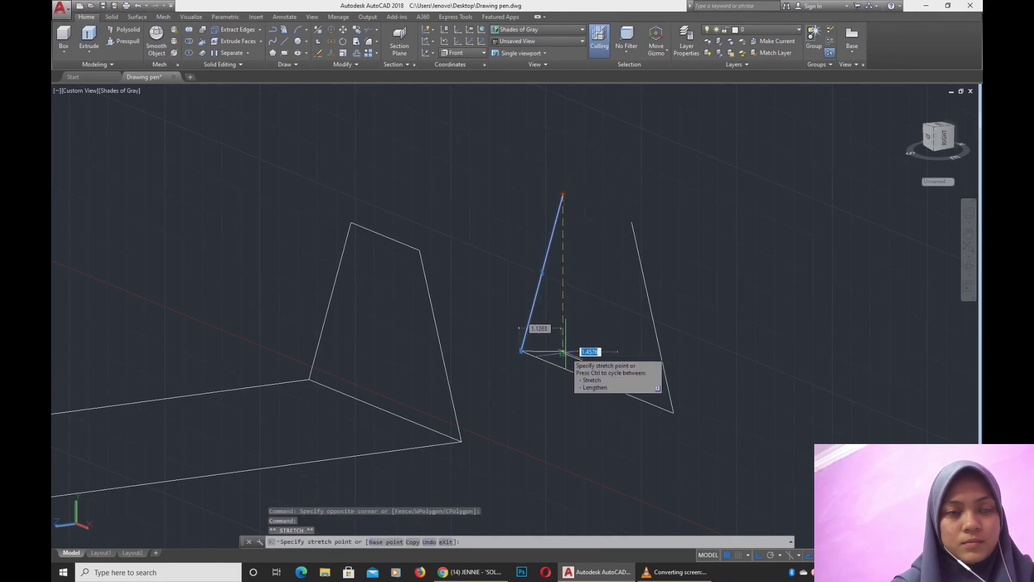
{"action": "left_click", "coordinate": [563, 353]}
{"action": "left_click", "coordinate": [639, 254]}
{"action": "left_click", "coordinate": [631, 223]}
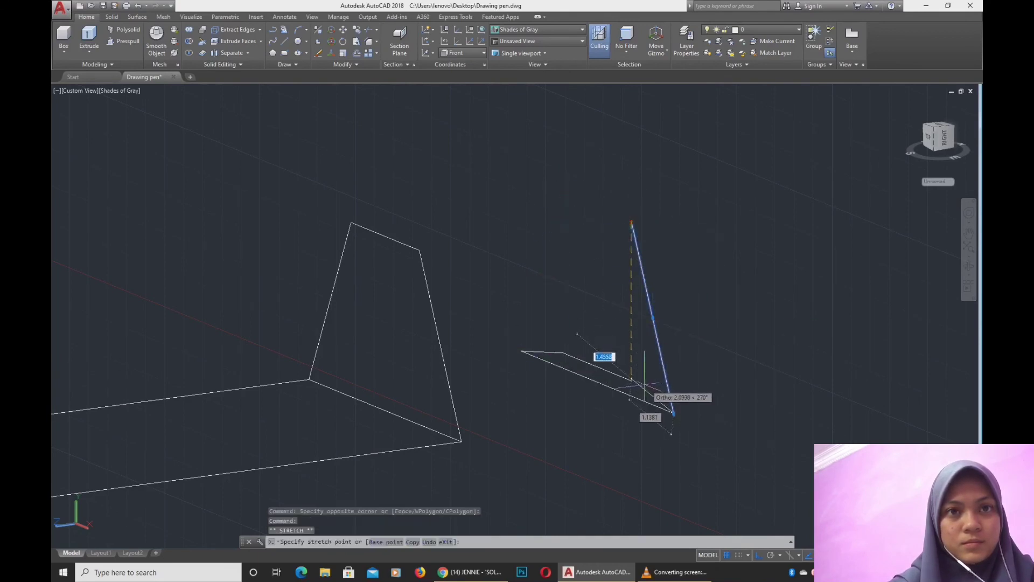
{"action": "key", "text": "Escape"}
- Join the four edges of the full-height trapezoid, and those of the flattened copy, into one polyline each
{"action": "scroll", "coordinate": [692, 358], "scroll_direction": "down", "scroll_amount": 3}
{"action": "left_click", "coordinate": [574, 332]}
{"action": "scroll", "coordinate": [567, 327], "scroll_direction": "up", "scroll_amount": 3}
{"action": "left_click", "coordinate": [560, 325]}
{"action": "left_click", "coordinate": [534, 322]}
{"action": "left_click", "coordinate": [561, 402]}
{"action": "left_click", "coordinate": [552, 425]}
{"action": "type", "text": "j"}
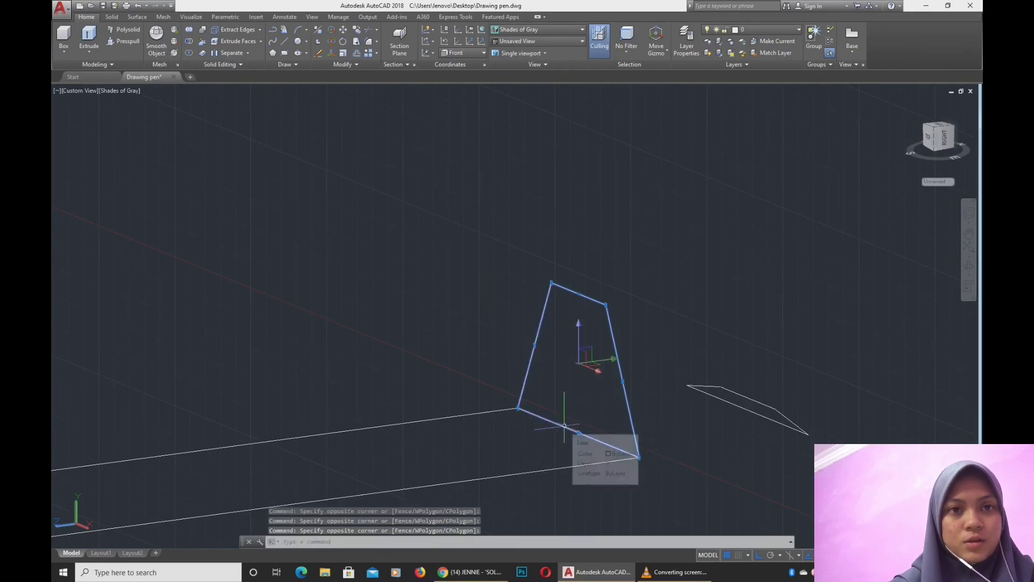
{"action": "key", "text": "Return"}
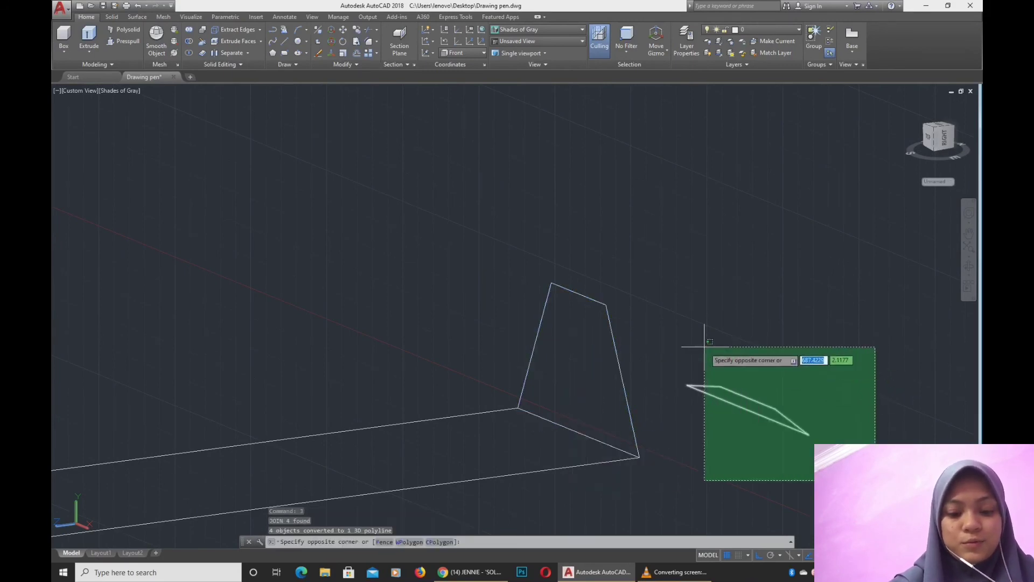
{"action": "left_click", "coordinate": [709, 342]}
{"action": "key", "text": "Escape"}
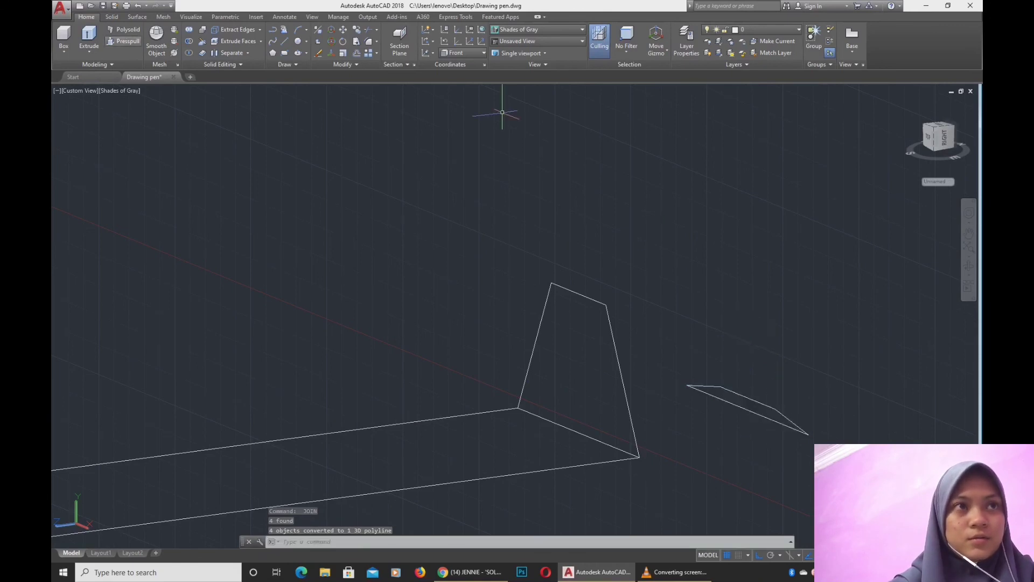
- Loft a wedge from the full-height trapezoid to the flattened one, using cross sections only
{"action": "left_click", "coordinate": [89, 51]}
{"action": "left_click", "coordinate": [90, 87]}
{"action": "left_click", "coordinate": [643, 310]}
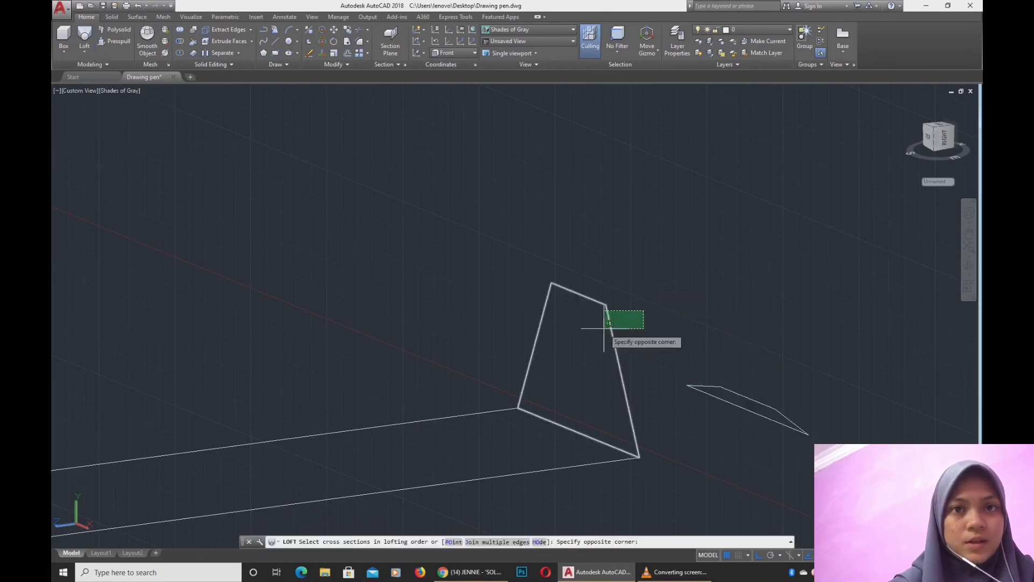
{"action": "left_click", "coordinate": [605, 326]}
{"action": "left_click", "coordinate": [724, 370]}
{"action": "left_click", "coordinate": [713, 406]}
{"action": "key", "text": "Return"}
{"action": "key", "text": "Return"}
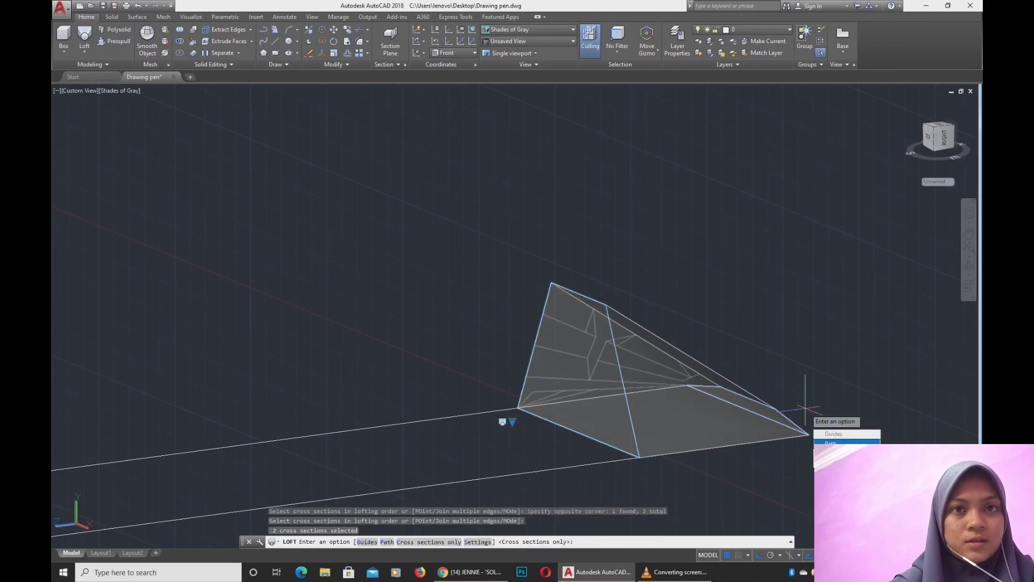
- Mirror the lofted wedge to the outline's other end about its middle, with the coordinate system set to World, keeping the source
{"action": "scroll", "coordinate": [703, 301], "scroll_direction": "down", "scroll_amount": 3}
{"action": "left_click", "coordinate": [682, 317]}
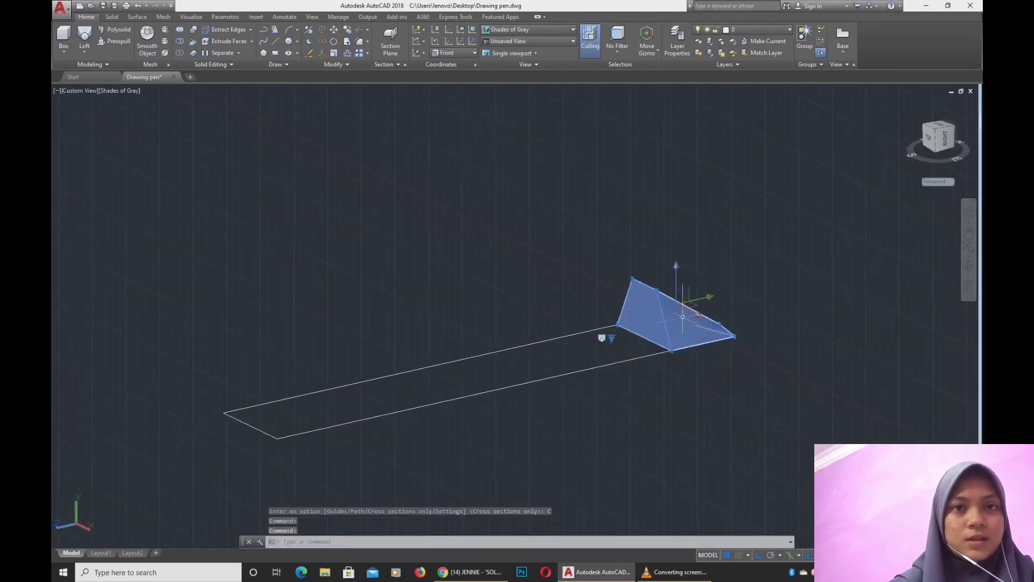
{"action": "type", "text": "mi"}
{"action": "key", "text": "Return"}
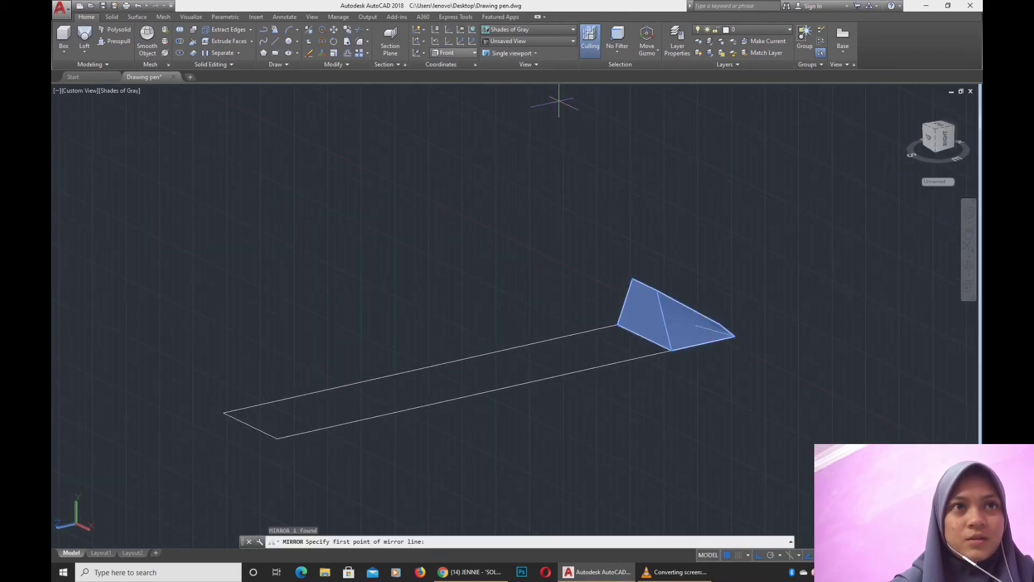
{"action": "left_click", "coordinate": [455, 52]}
{"action": "left_click", "coordinate": [447, 63]}
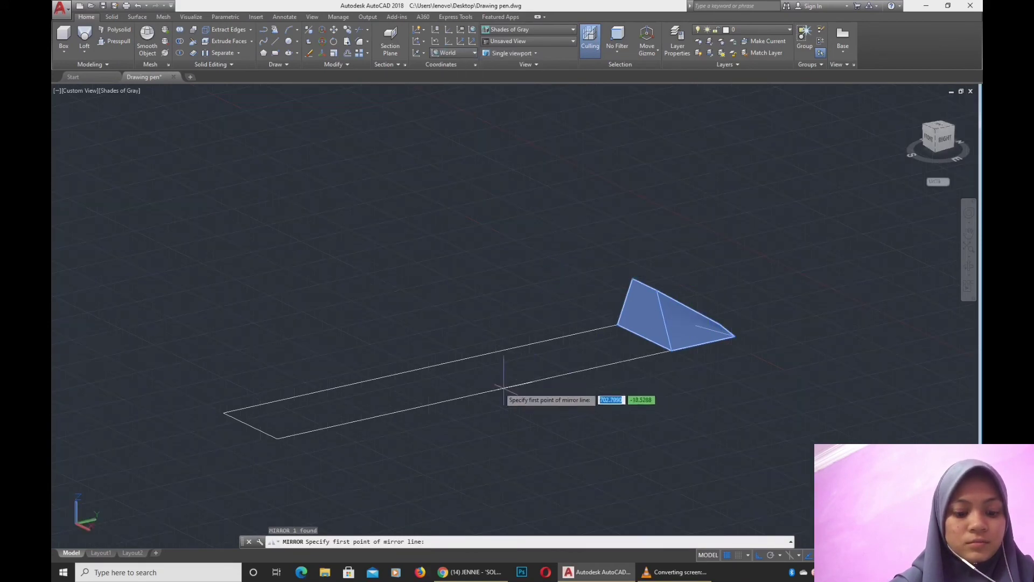
{"action": "left_click", "coordinate": [474, 396]}
{"action": "left_click", "coordinate": [561, 458]}
{"action": "left_click", "coordinate": [588, 499]}
- Move both wedges together onto the barrel so that they sit at the two ends of the rectangular window
{"action": "left_click", "coordinate": [602, 338]}
{"action": "left_click", "coordinate": [267, 381]}
{"action": "scroll", "coordinate": [406, 246], "scroll_direction": "down", "scroll_amount": 2}
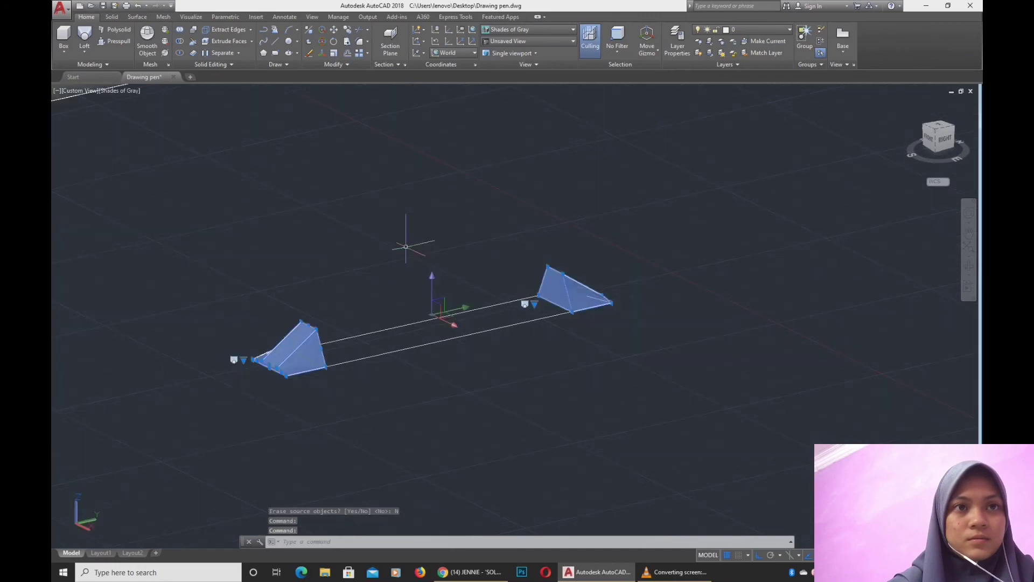
{"action": "key", "text": "Return"}
{"action": "scroll", "coordinate": [546, 290], "scroll_direction": "up", "scroll_amount": 3}
{"action": "left_click", "coordinate": [580, 343]}
{"action": "scroll", "coordinate": [491, 276], "scroll_direction": "down", "scroll_amount": 5}
{"action": "middle_click_drag", "start_coordinate": [431, 272], "coordinate": [659, 321]}
{"action": "scroll", "coordinate": [396, 229], "scroll_direction": "up", "scroll_amount": 5}
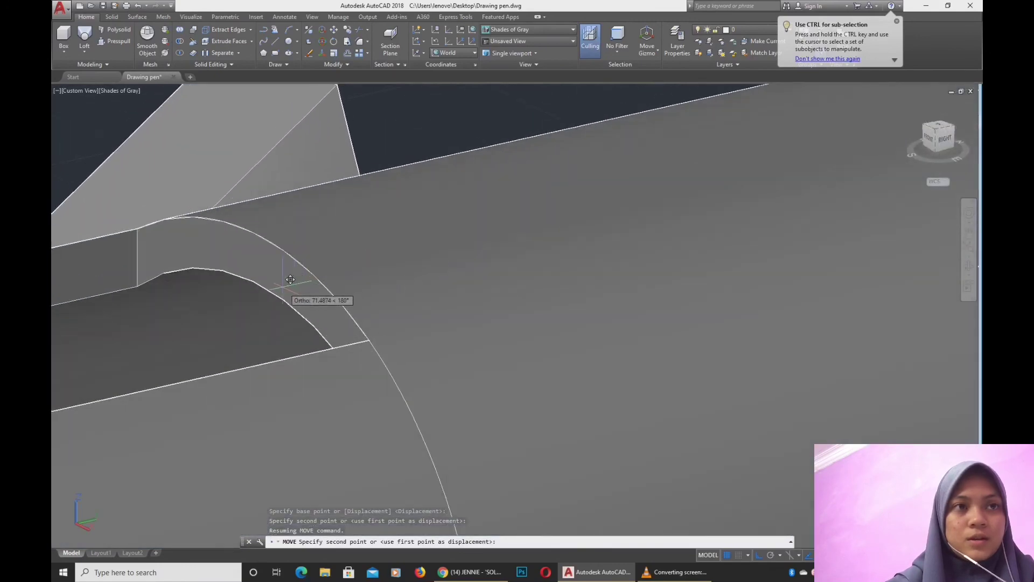
{"action": "left_click", "coordinate": [423, 293]}
{"action": "scroll", "coordinate": [377, 269], "scroll_direction": "down", "scroll_amount": 6}
{"action": "key", "text": "Escape"}
{"action": "scroll", "coordinate": [497, 280], "scroll_direction": "down", "scroll_amount": 4}
{"action": "scroll", "coordinate": [497, 280], "scroll_direction": "up", "scroll_amount": 8}
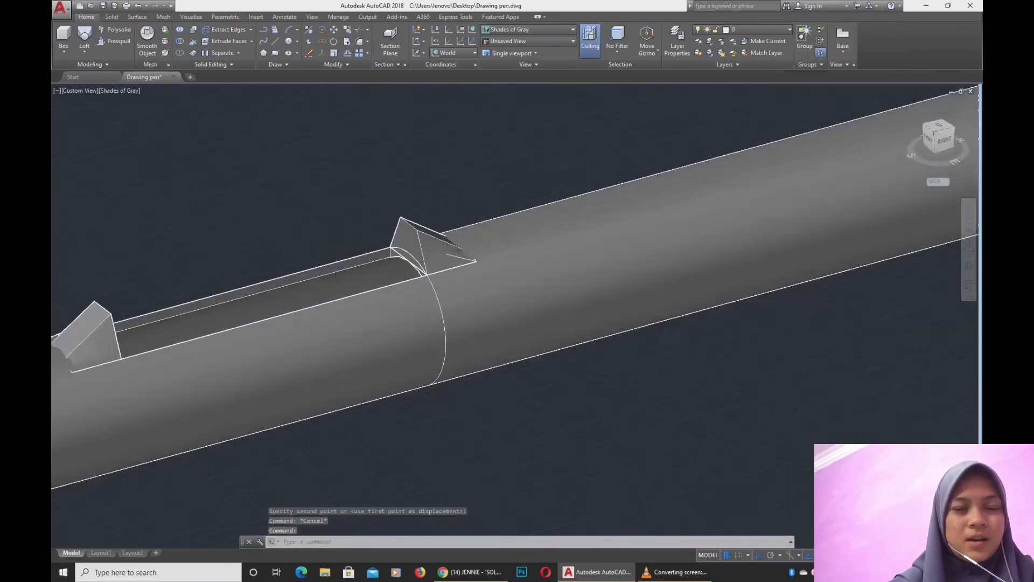
- Erase the leftover circle around the barrel at the end of the rectangular window
{"action": "scroll", "coordinate": [437, 313], "scroll_direction": "up", "scroll_amount": 4}
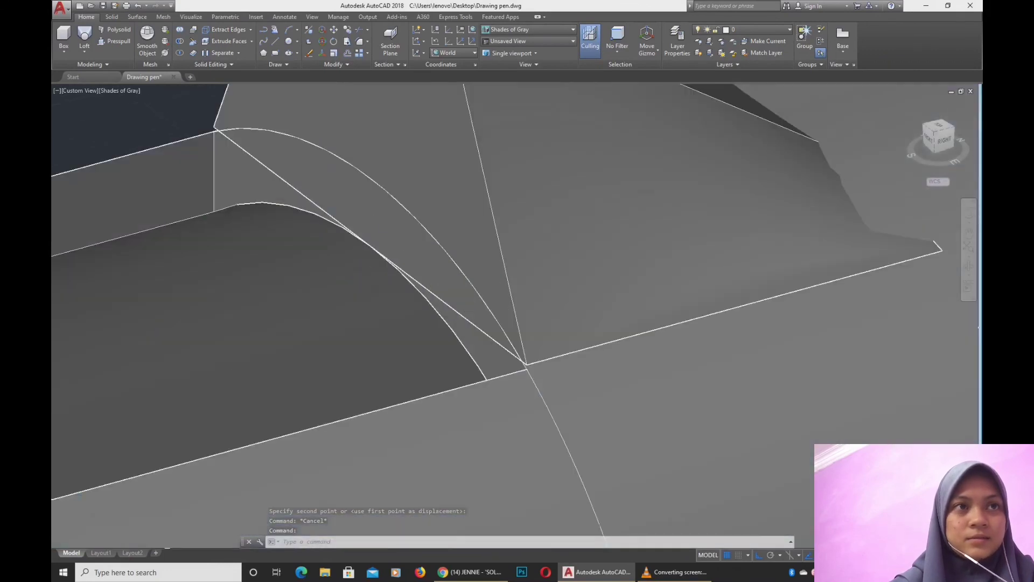
{"action": "scroll", "coordinate": [210, 130], "scroll_direction": "up", "scroll_amount": 4}
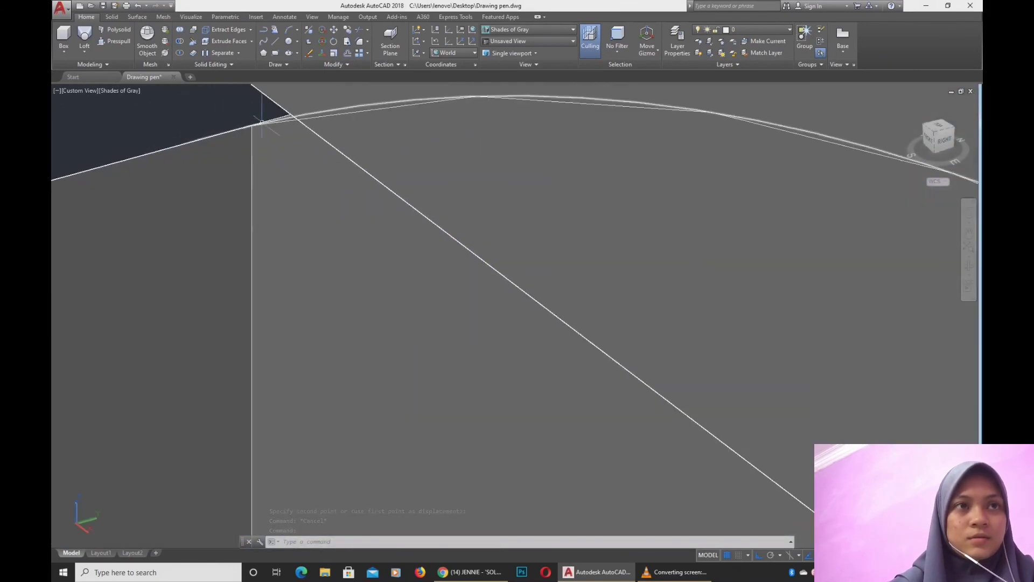
{"action": "scroll", "coordinate": [269, 116], "scroll_direction": "up", "scroll_amount": 4}
{"action": "scroll", "coordinate": [284, 115], "scroll_direction": "down", "scroll_amount": 6}
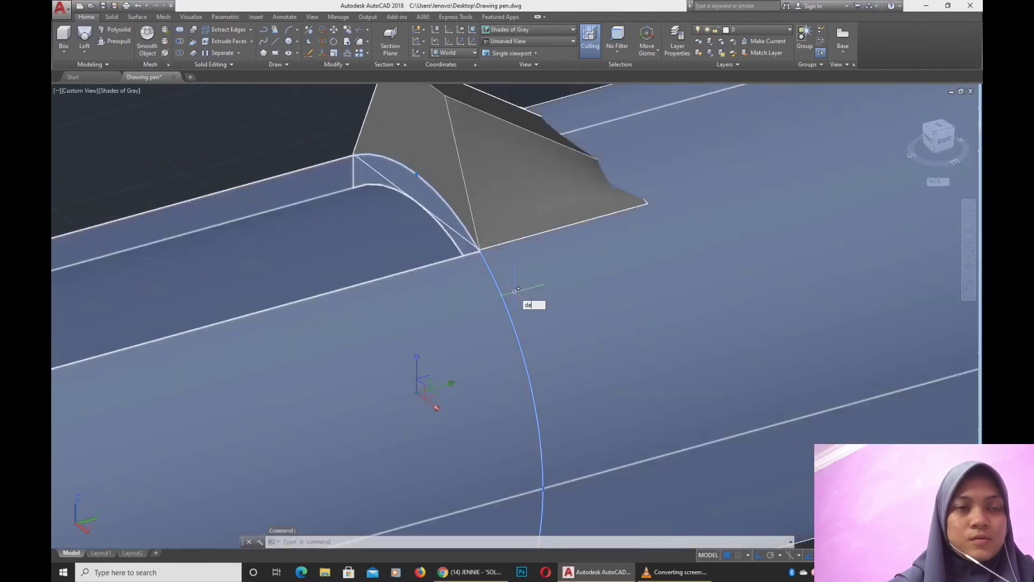
{"action": "key", "text": "Return"}
- Erase the leftover straight line running lengthwise along the barrel surface
{"action": "scroll", "coordinate": [514, 291], "scroll_direction": "down", "scroll_amount": 5}
{"action": "mouse_move", "coordinate": [273, 331]}
{"action": "middle_mouse_down", "text": "shift"}
{"action": "mouse_move", "coordinate": [289, 330]}
{"action": "mouse_move", "coordinate": [376, 270]}
{"action": "middle_mouse_up", "text": "shift"}
{"action": "right_click", "coordinate": [296, 288], "text": "shift"}
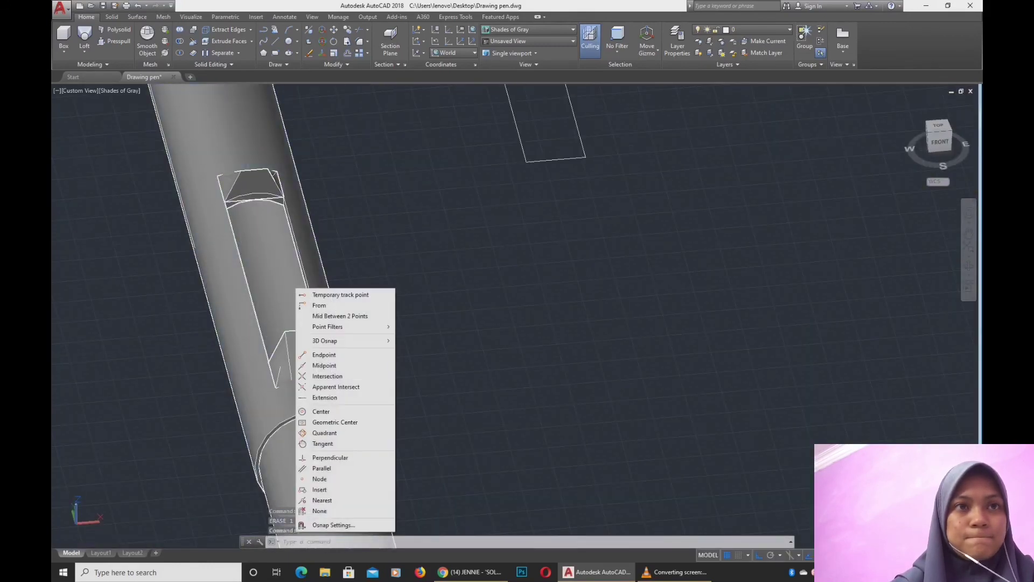
{"action": "left_click", "coordinate": [300, 261]}
{"action": "middle_click_drag", "start_coordinate": [102, 285], "coordinate": [314, 268]}
{"action": "middle_click_drag", "start_coordinate": [346, 169], "coordinate": [524, 238]}
{"action": "scroll", "coordinate": [466, 243], "scroll_direction": "down", "scroll_amount": 4}
{"action": "middle_click_drag", "start_coordinate": [458, 246], "coordinate": [534, 237], "text": "shift"}
{"action": "scroll", "coordinate": [371, 141], "scroll_direction": "up", "scroll_amount": 9}
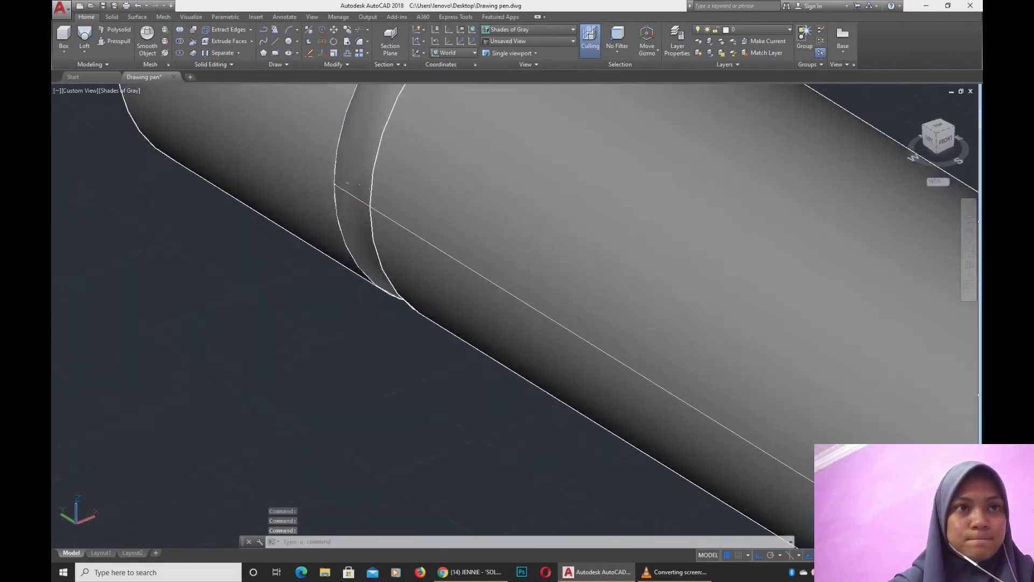
{"action": "scroll", "coordinate": [353, 187], "scroll_direction": "up", "scroll_amount": 4}
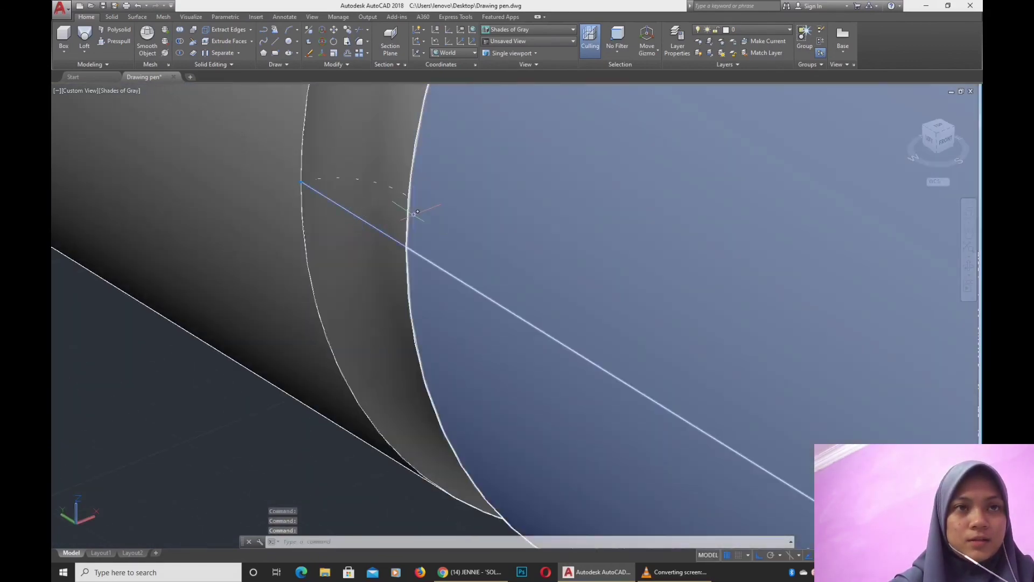
{"action": "key", "text": "Delete"}
- Erase the three leftover outline lines lying beside the pen barrel
{"action": "scroll", "coordinate": [414, 206], "scroll_direction": "down", "scroll_amount": 12}
{"action": "left_click", "coordinate": [321, 127]}
{"action": "left_click", "coordinate": [566, 304]}
{"action": "key", "text": "Escape"}
{"action": "middle_click_drag", "start_coordinate": [577, 231], "coordinate": [620, 269], "text": "shift"}
{"action": "left_click", "coordinate": [635, 277]}
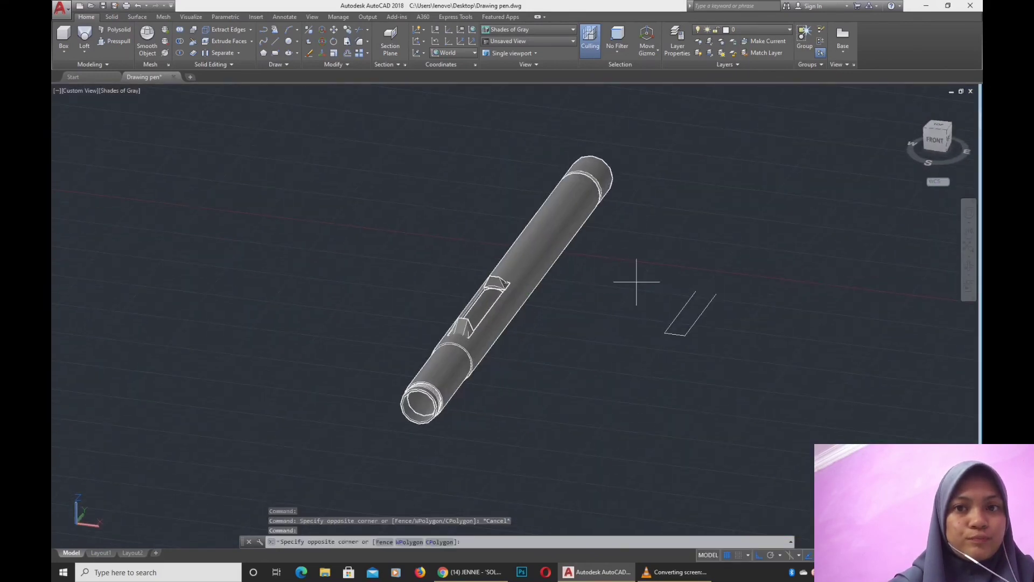
{"action": "left_click", "coordinate": [776, 376]}
{"action": "key", "text": "Delete"}
- Union all barrel parts and both wedges, continuing the operation even though surfaces are included
{"action": "scroll", "coordinate": [563, 300], "scroll_direction": "down", "scroll_amount": 2}
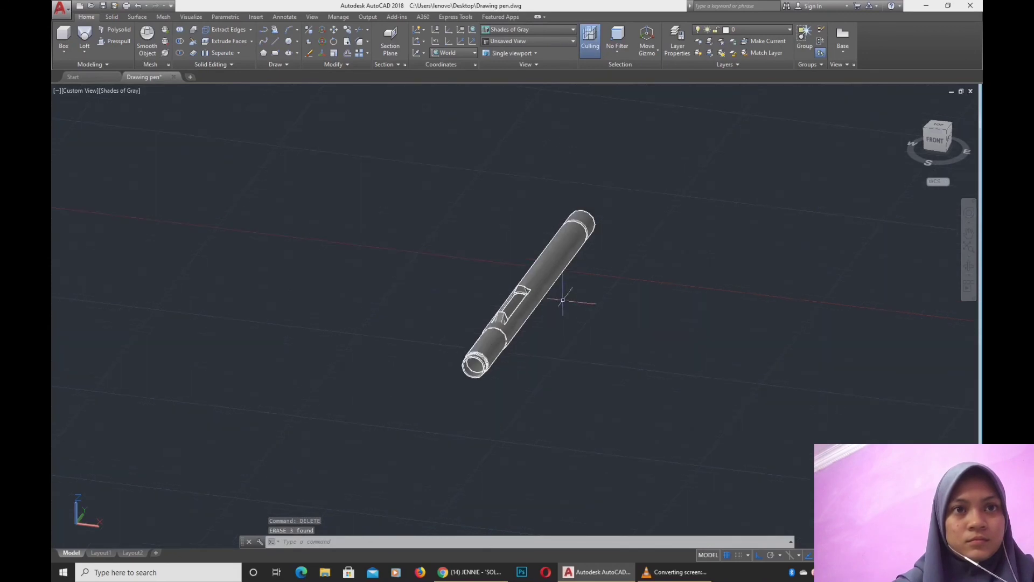
{"action": "left_click", "coordinate": [264, 97]}
{"action": "key", "text": "Escape"}
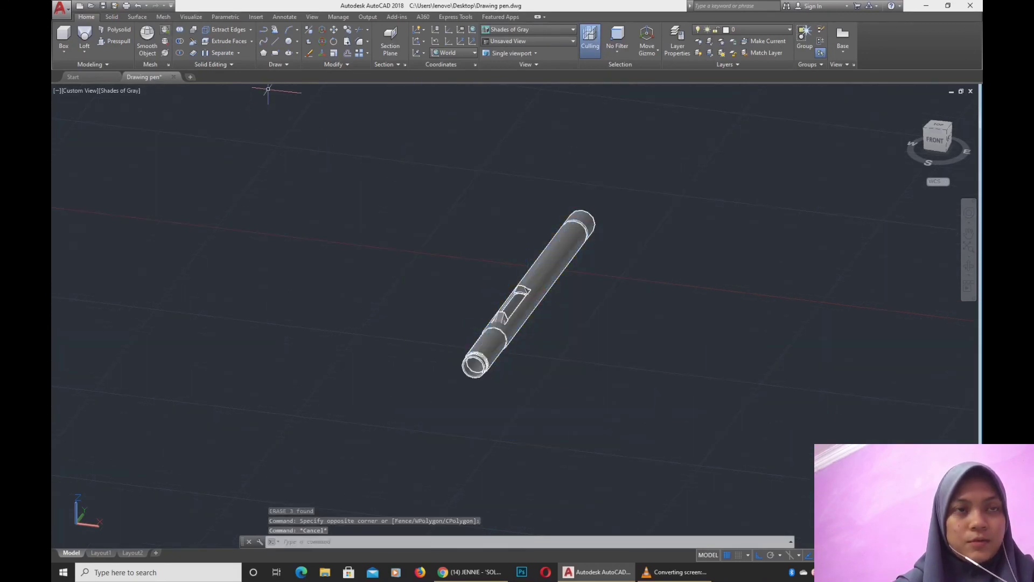
{"action": "left_click", "coordinate": [330, 157]}
{"action": "left_click", "coordinate": [728, 419]}
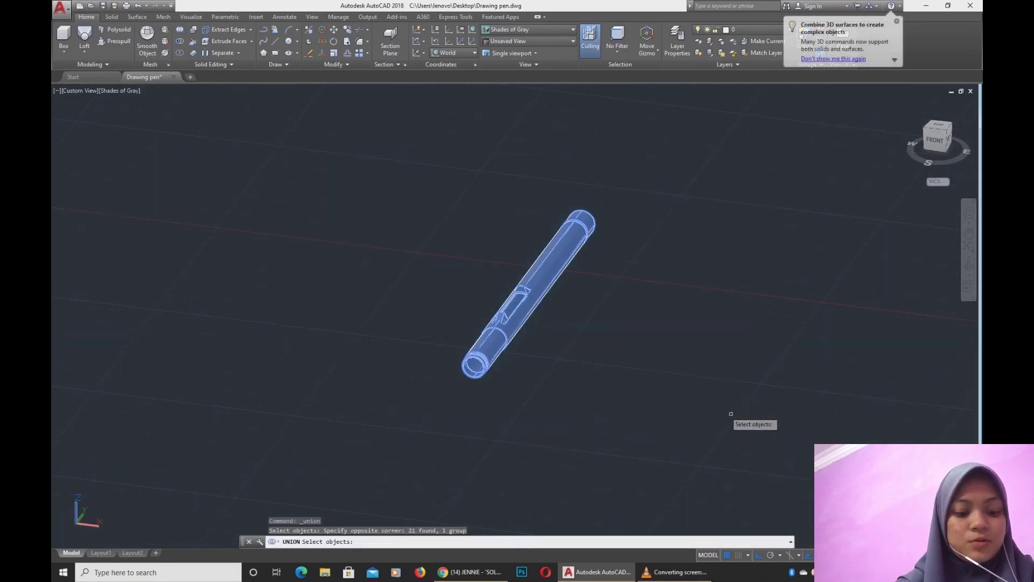
{"action": "key", "text": "Return"}
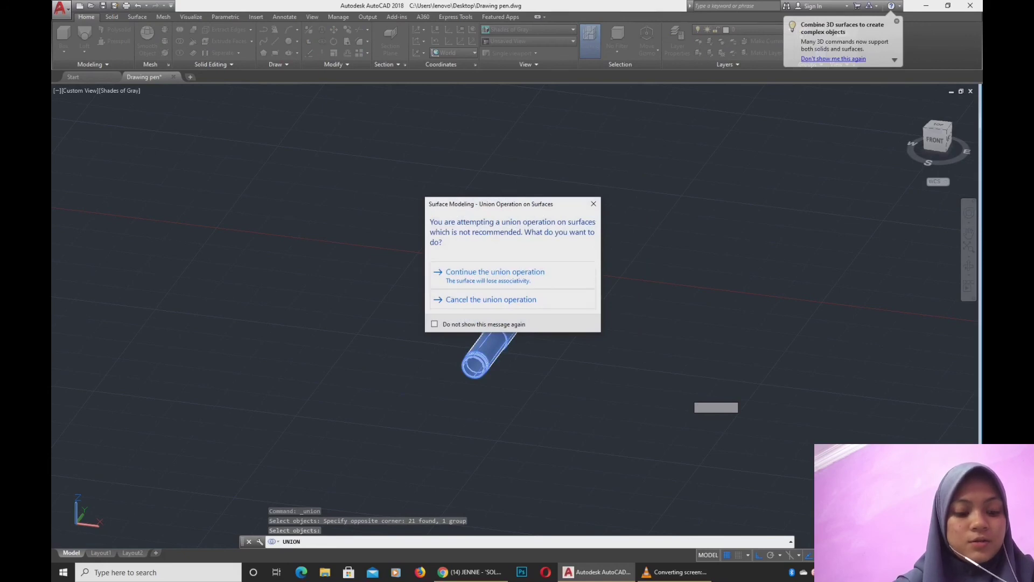
{"action": "left_click", "coordinate": [495, 272]}
{"action": "key", "text": "Return"}
- Inspect the united pen barrel, its window and the two end wedges from several angles
{"action": "mouse_move", "coordinate": [552, 316]}
{"action": "middle_mouse_down", "text": "shift"}
{"action": "mouse_move", "coordinate": [490, 296]}
{"action": "mouse_move", "coordinate": [547, 335]}
{"action": "middle_mouse_up", "text": "shift"}
{"action": "scroll", "coordinate": [490, 297], "scroll_direction": "up", "scroll_amount": 6}
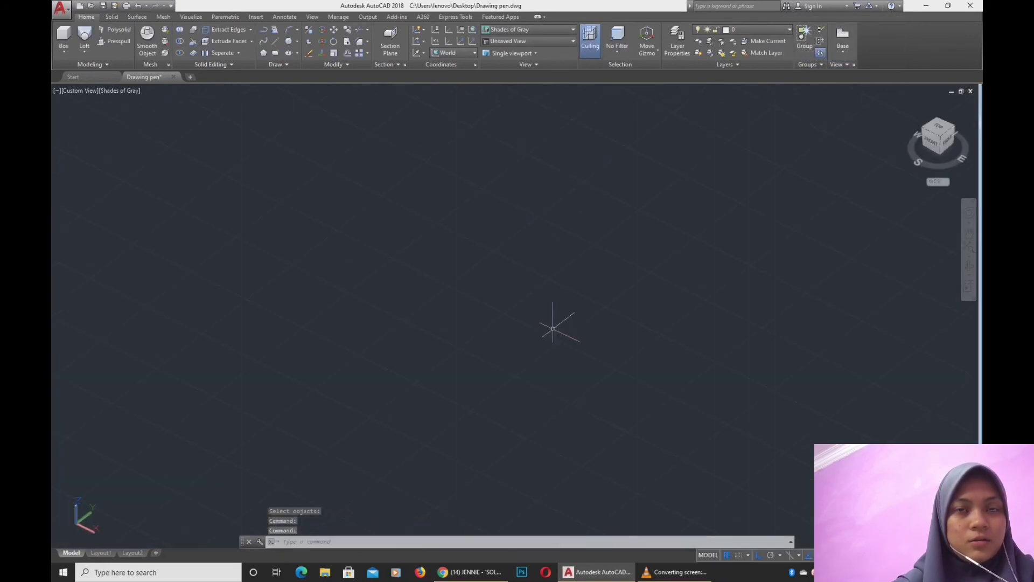
{"action": "scroll", "coordinate": [600, 319], "scroll_direction": "down", "scroll_amount": 4}
{"action": "middle_click_drag", "start_coordinate": [625, 313], "coordinate": [460, 381]}
{"action": "middle_click_drag", "start_coordinate": [646, 367], "coordinate": [757, 423], "text": "shift"}
{"action": "middle_click_drag", "start_coordinate": [762, 305], "coordinate": [672, 310]}
{"action": "scroll", "coordinate": [672, 310], "scroll_direction": "up", "scroll_amount": 3}
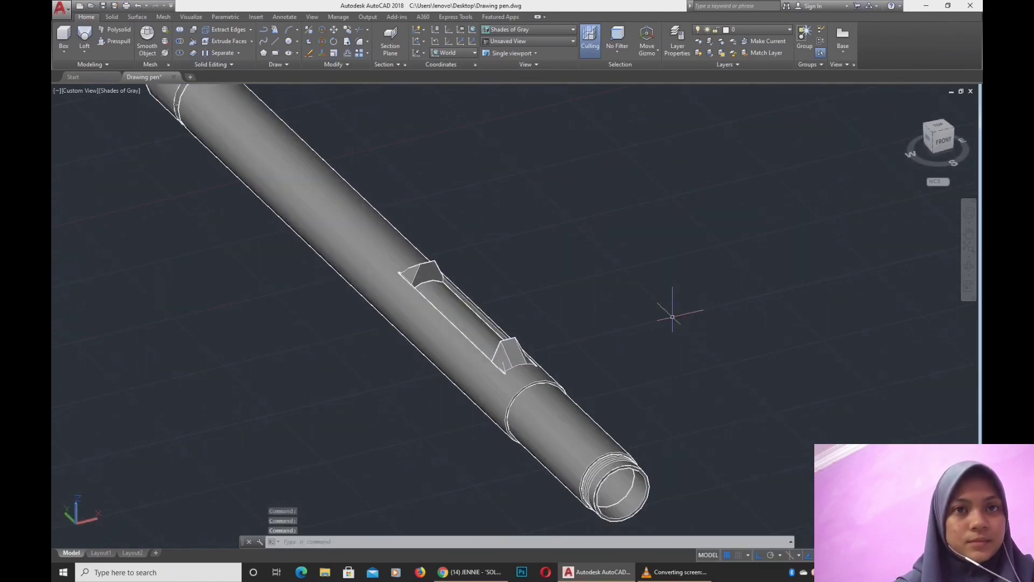
{"action": "scroll", "coordinate": [701, 309], "scroll_direction": "down", "scroll_amount": 2}
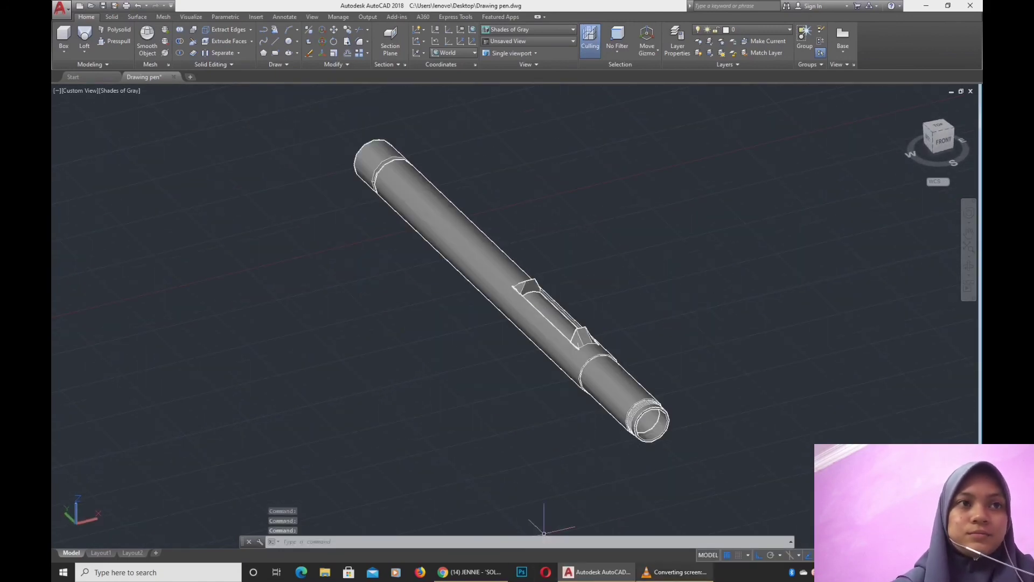